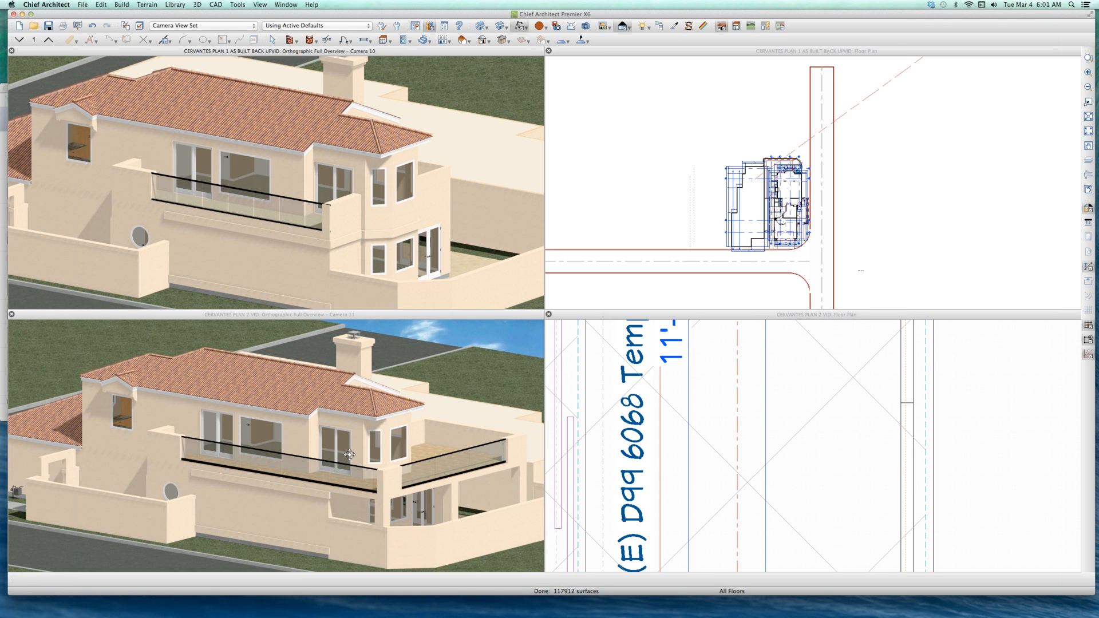
# Step: Compare the balcony railings in the two exterior overview cameras, then examine the as-built plan's railing up close
pyautogui.click(350, 454)
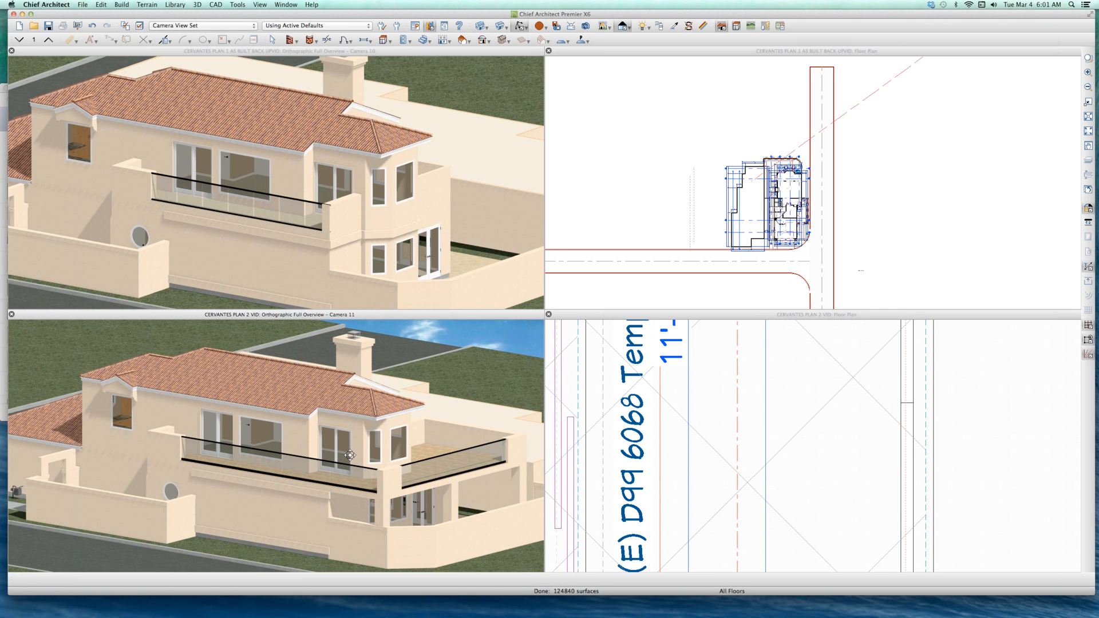
pyautogui.scroll(-3, 351, 454)
pyautogui.scroll(2, 355, 452)
pyautogui.moveTo(360, 437); pyautogui.dragTo(361, 457)
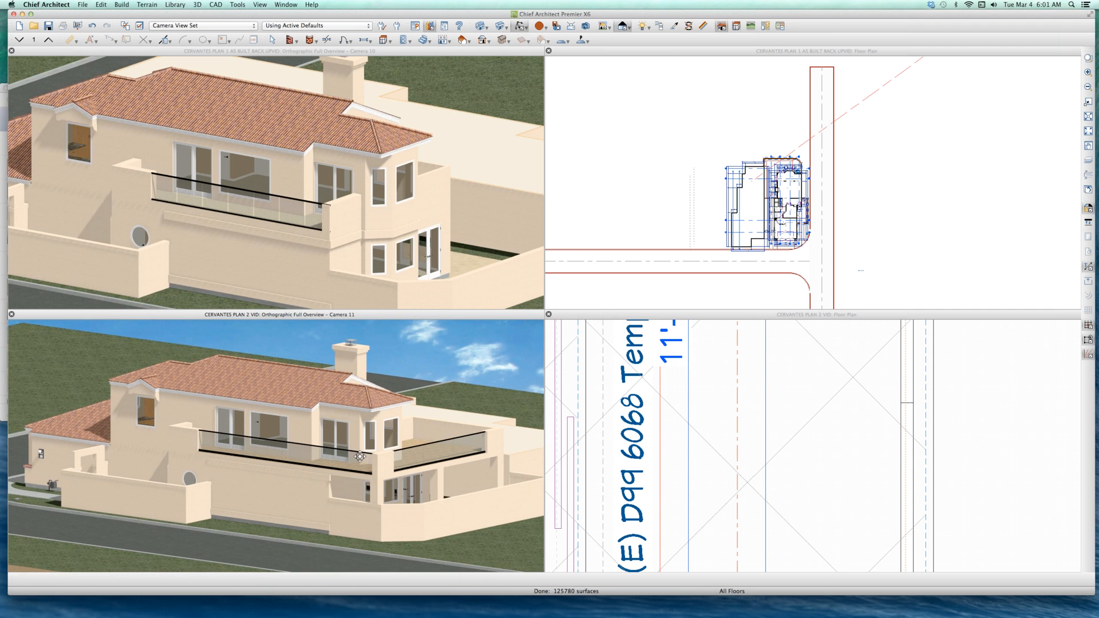
pyautogui.click(282, 196)
pyautogui.scroll(2, 282, 195)
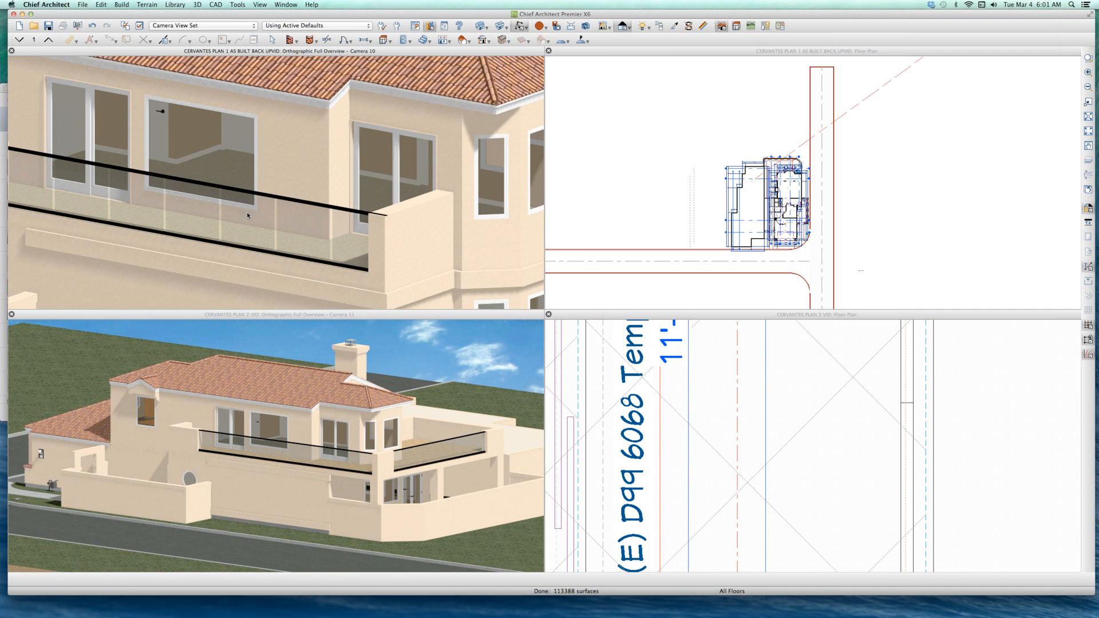
# Step: Open the specification of the as-built balcony's glass railing and review its rail style and newel settings
pyautogui.press('space')
pyautogui.click(267, 217)
pyautogui.scroll(-1, 272, 220)
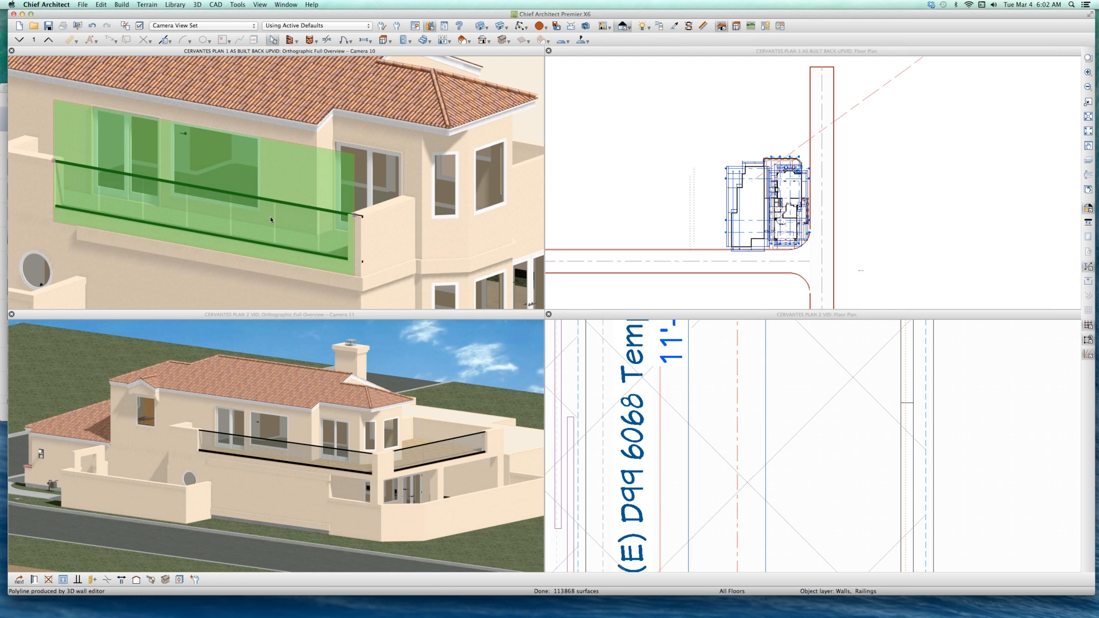
pyautogui.doubleClick(318, 222)
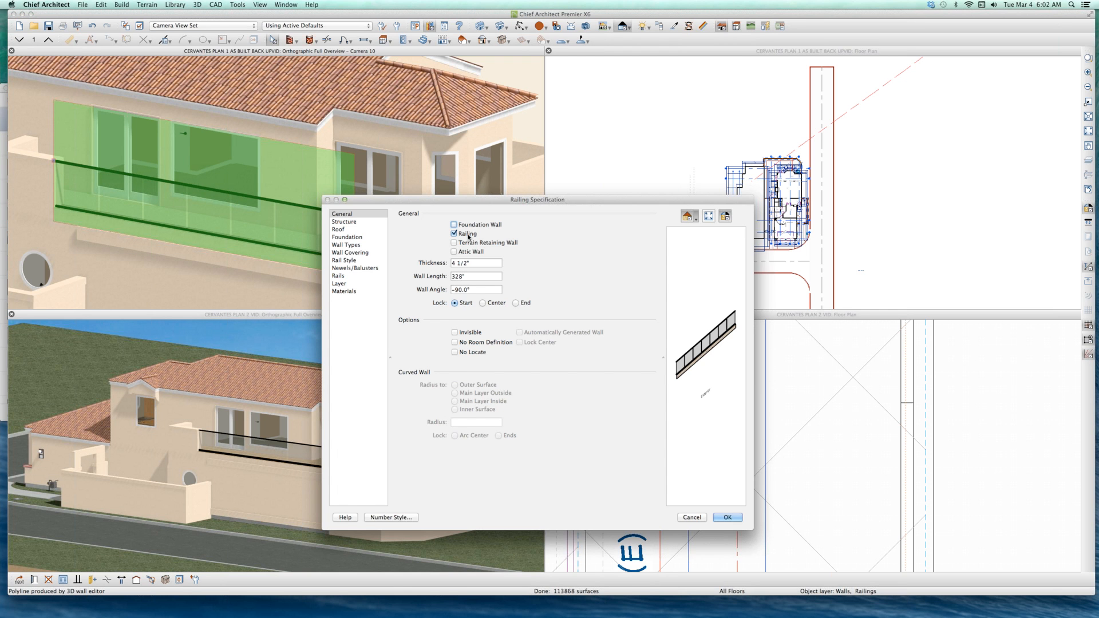
pyautogui.click(347, 261)
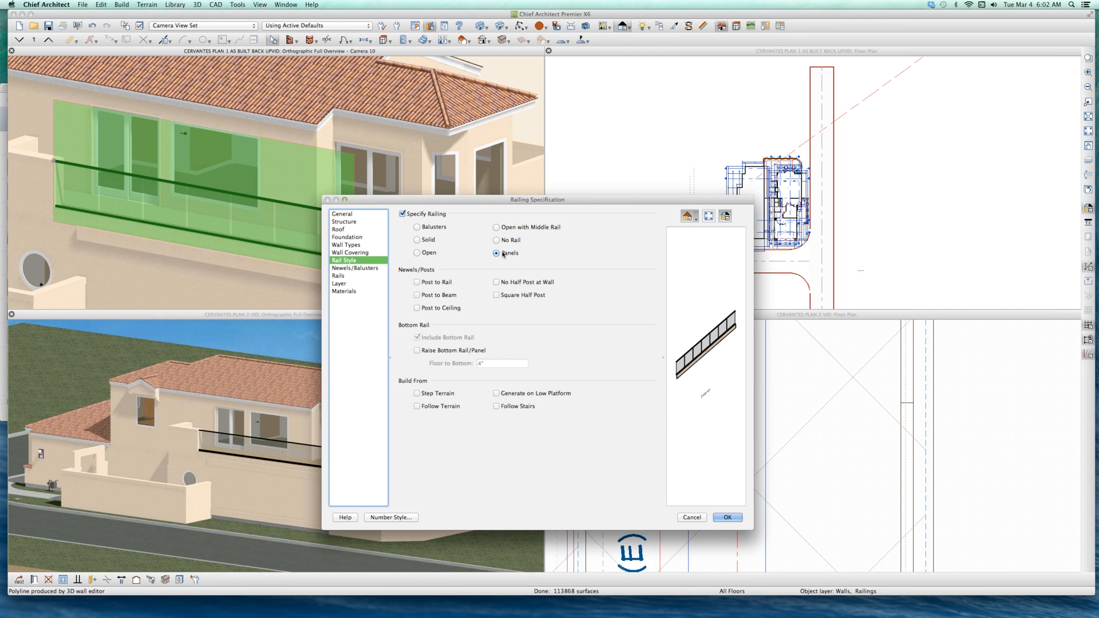
pyautogui.click(365, 268)
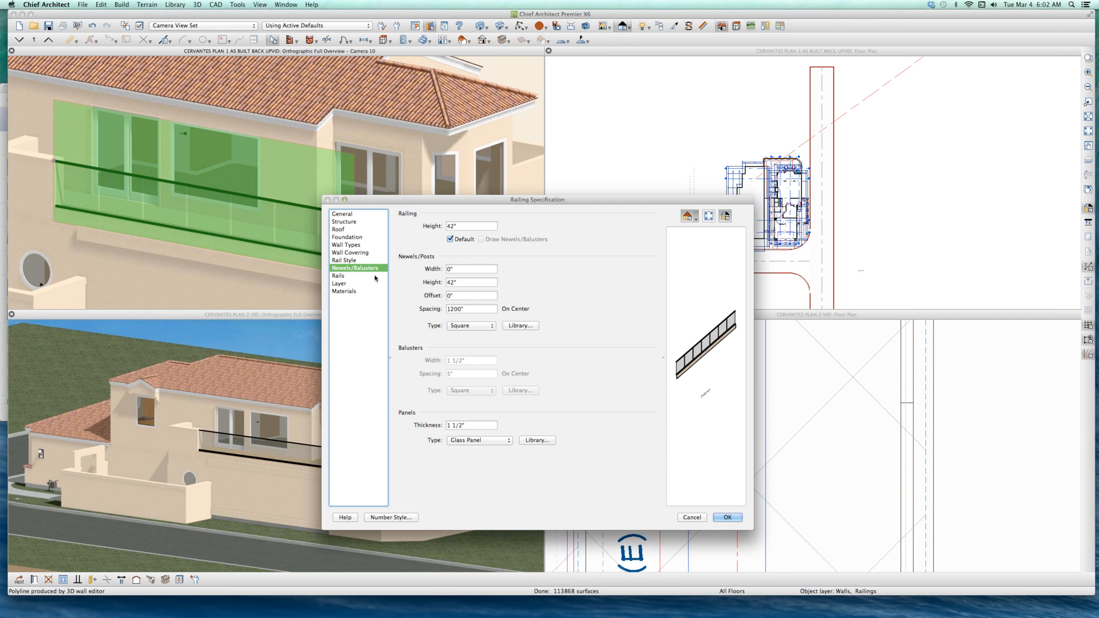
# Step: Preview the glass railing designs in the library and assign Glass Panel as the balcony railing's panel type
pyautogui.click(468, 441)
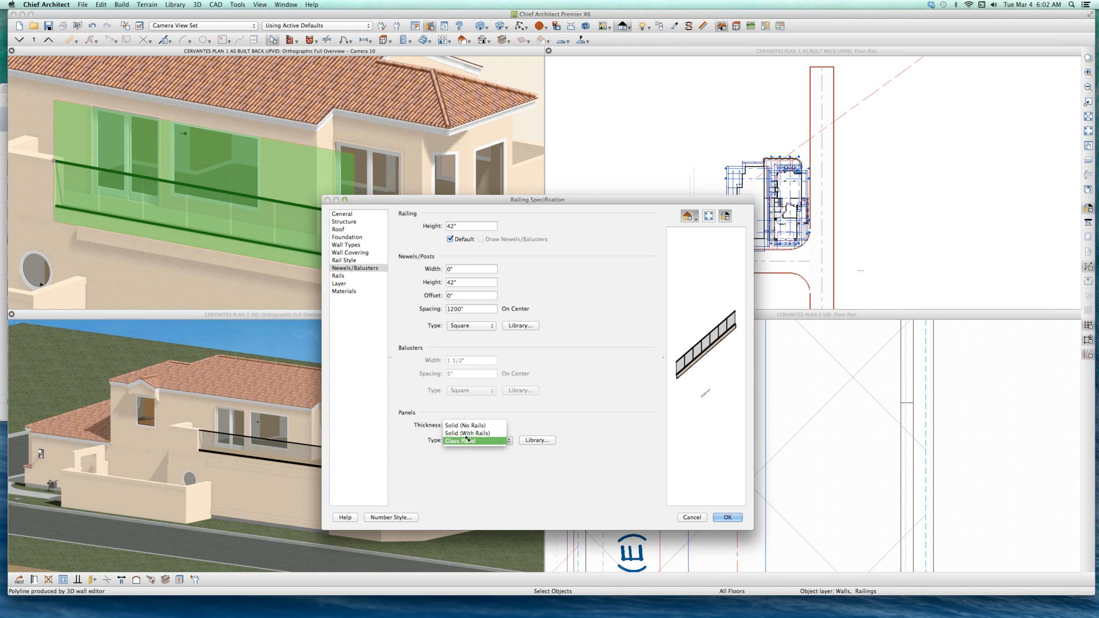
pyautogui.click(468, 438)
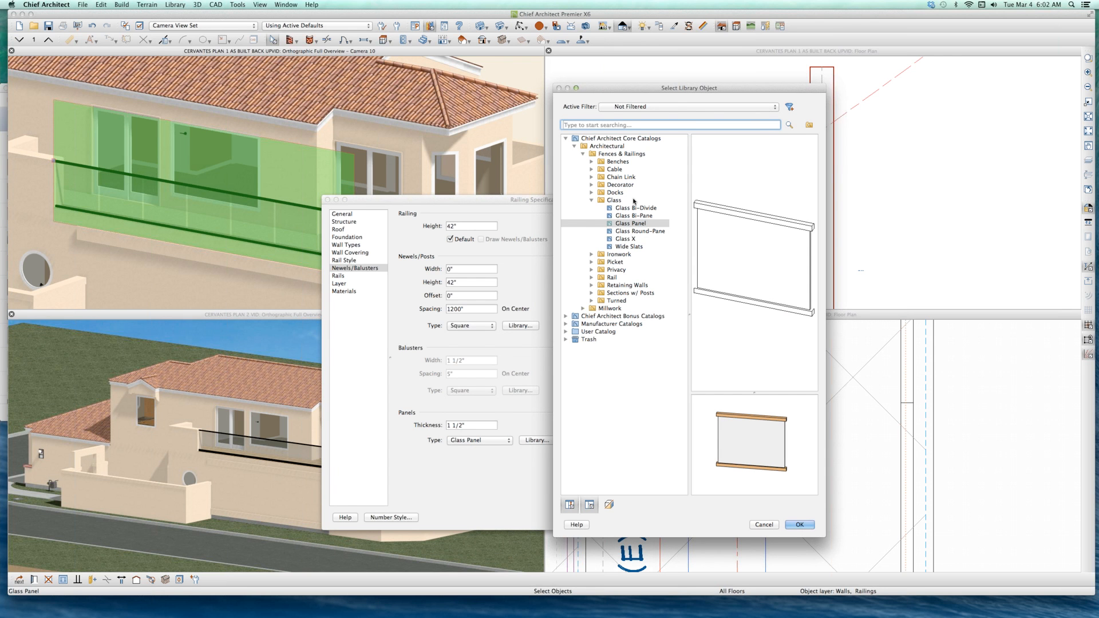
pyautogui.click(634, 231)
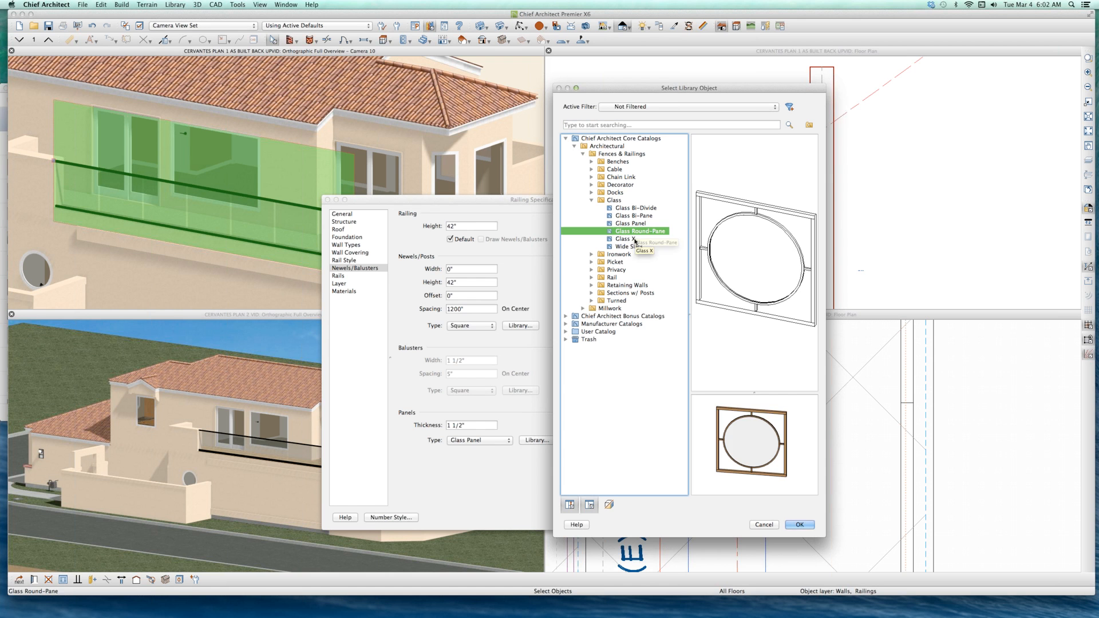
pyautogui.click(635, 240)
pyautogui.click(633, 208)
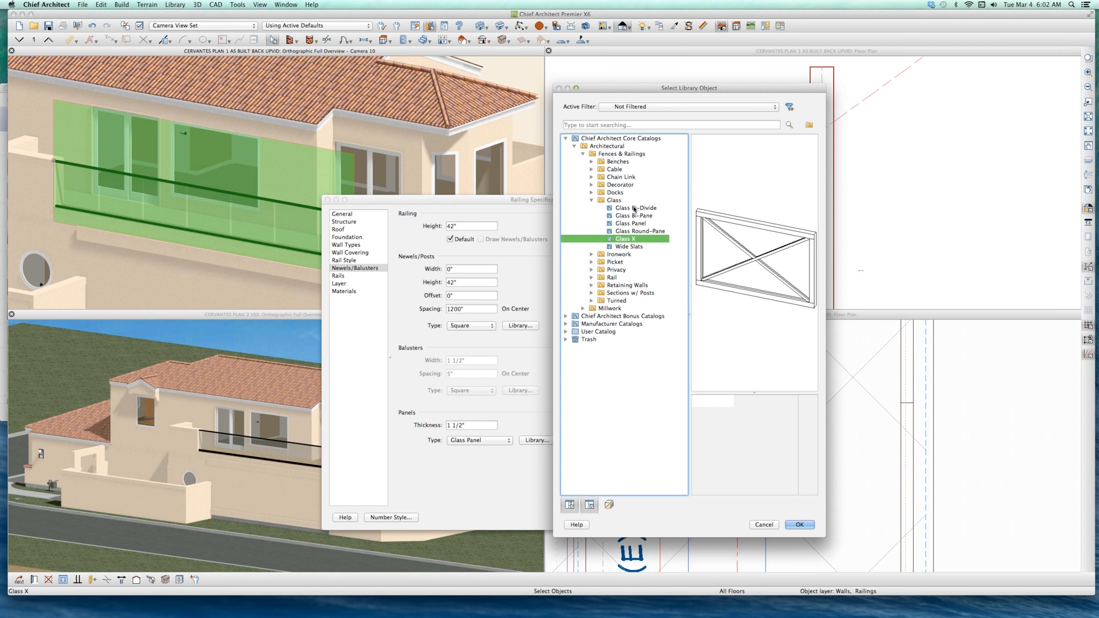
pyautogui.click(633, 216)
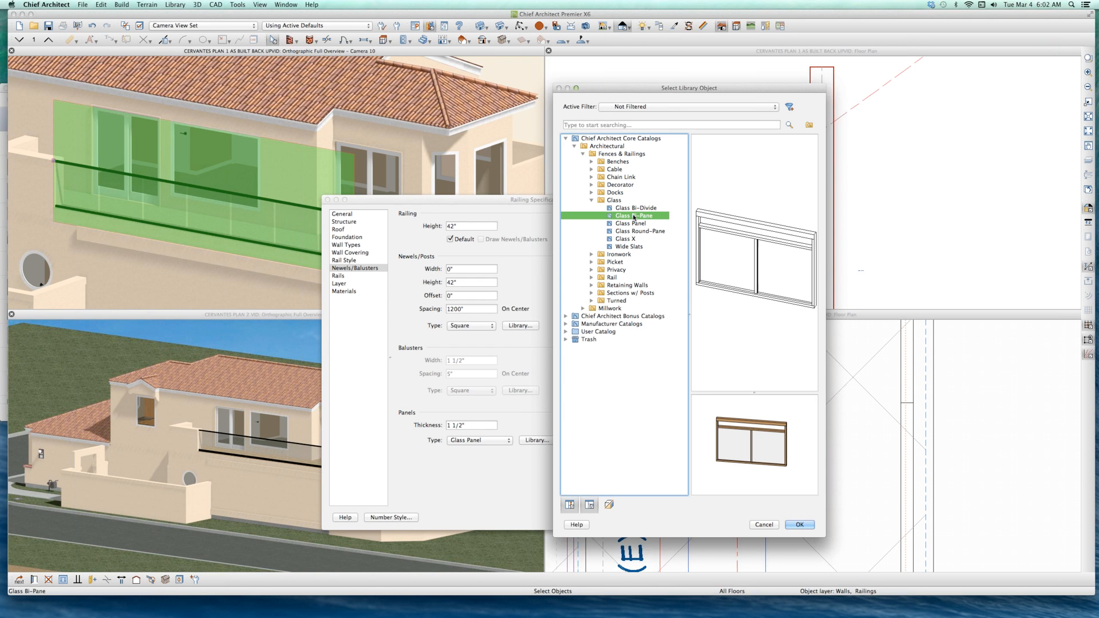
pyautogui.click(632, 224)
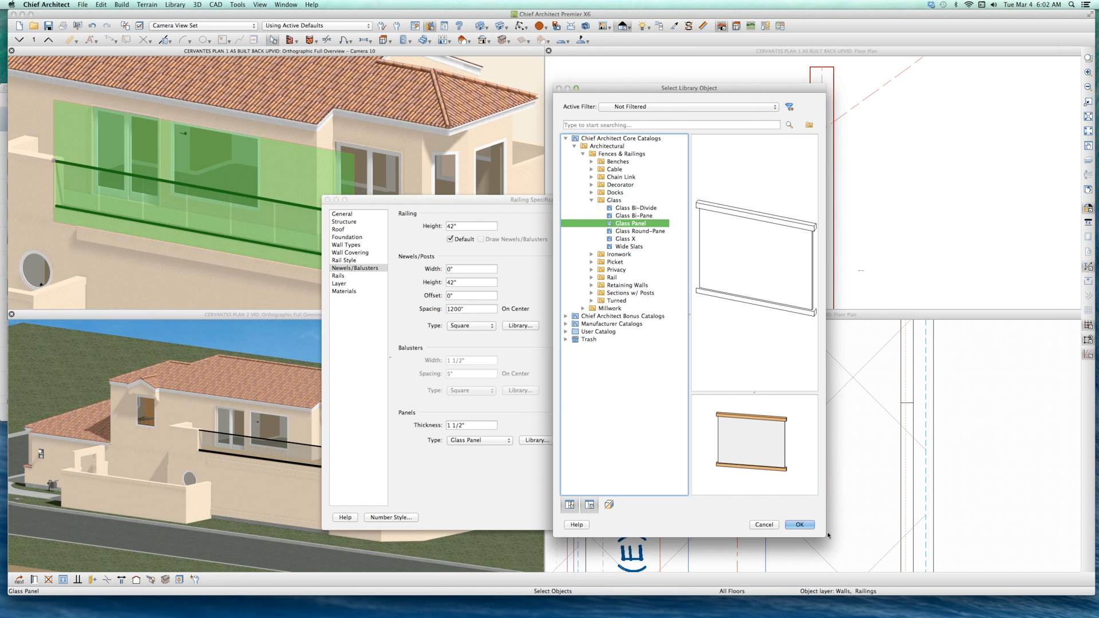
pyautogui.click(745, 443)
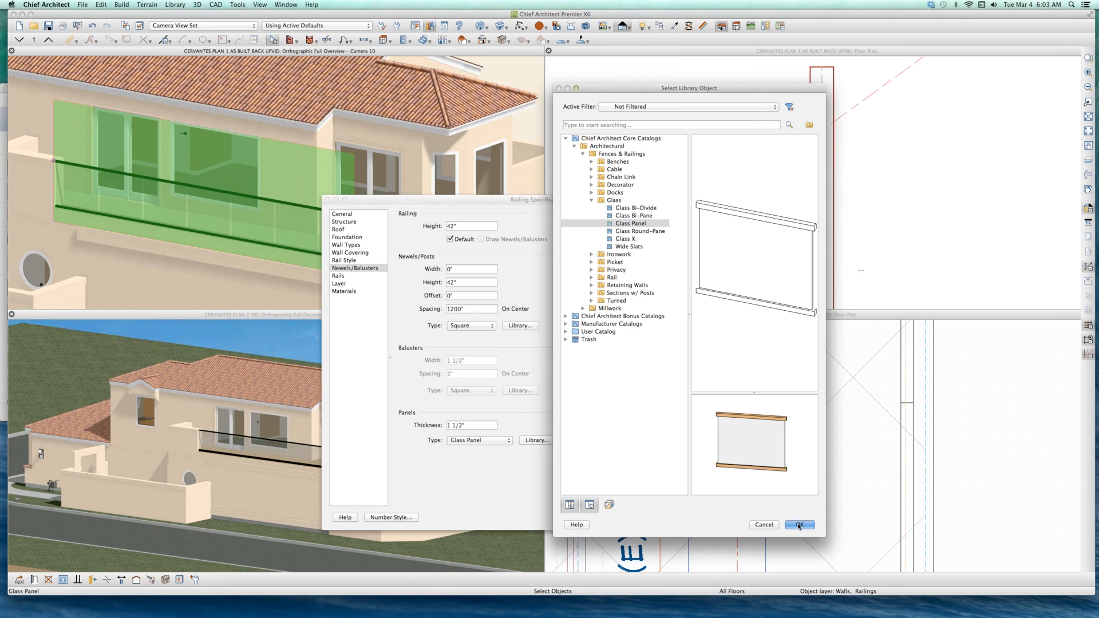
pyautogui.click(799, 525)
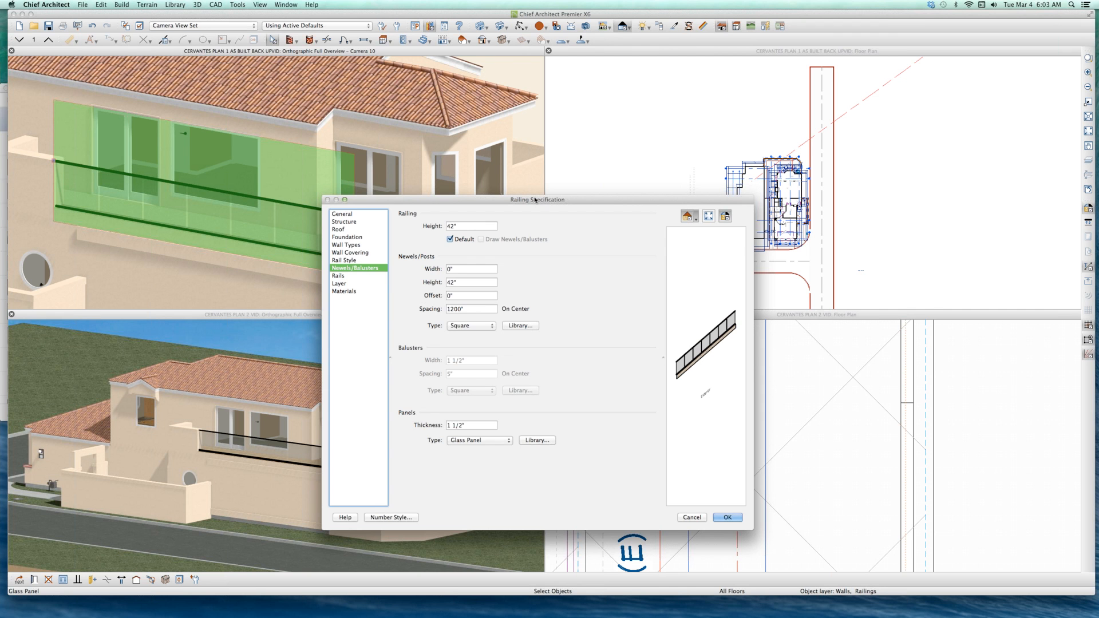
# Step: Review the rail style and rail profile settings, and set the balcony railing's newel spacing to 60"
pyautogui.moveTo(367, 200); pyautogui.dragTo(522, 194)
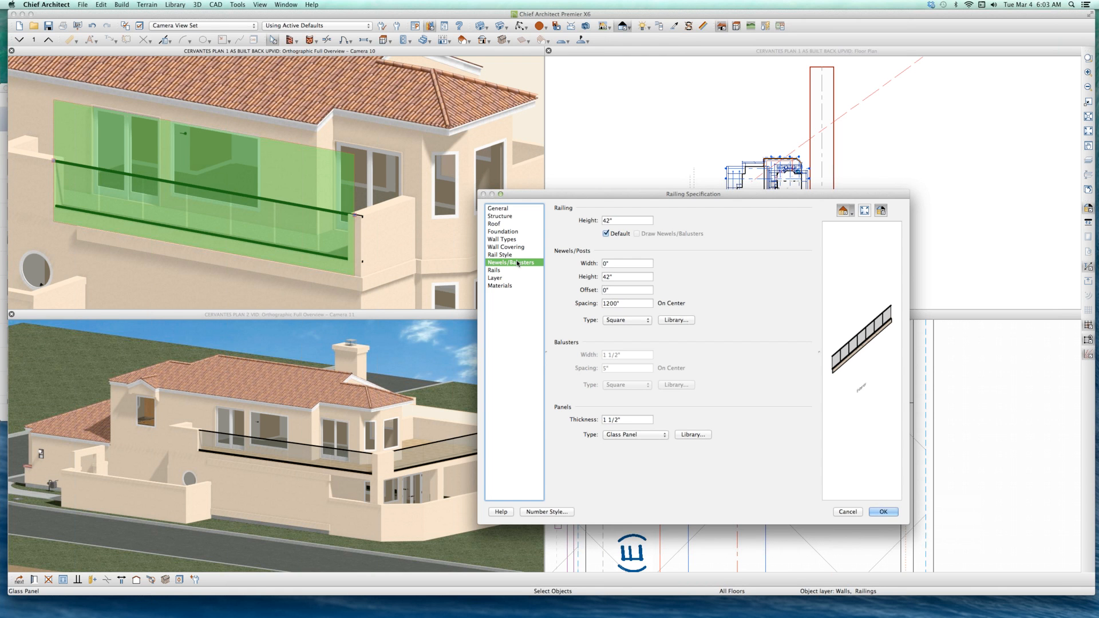
pyautogui.click(509, 255)
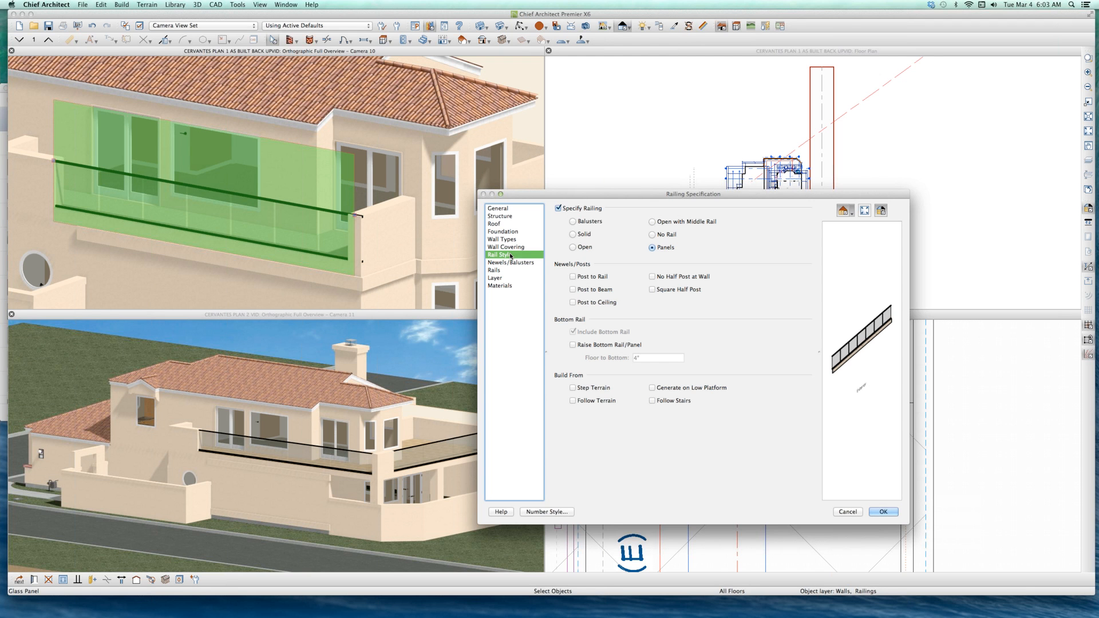
pyautogui.click(505, 271)
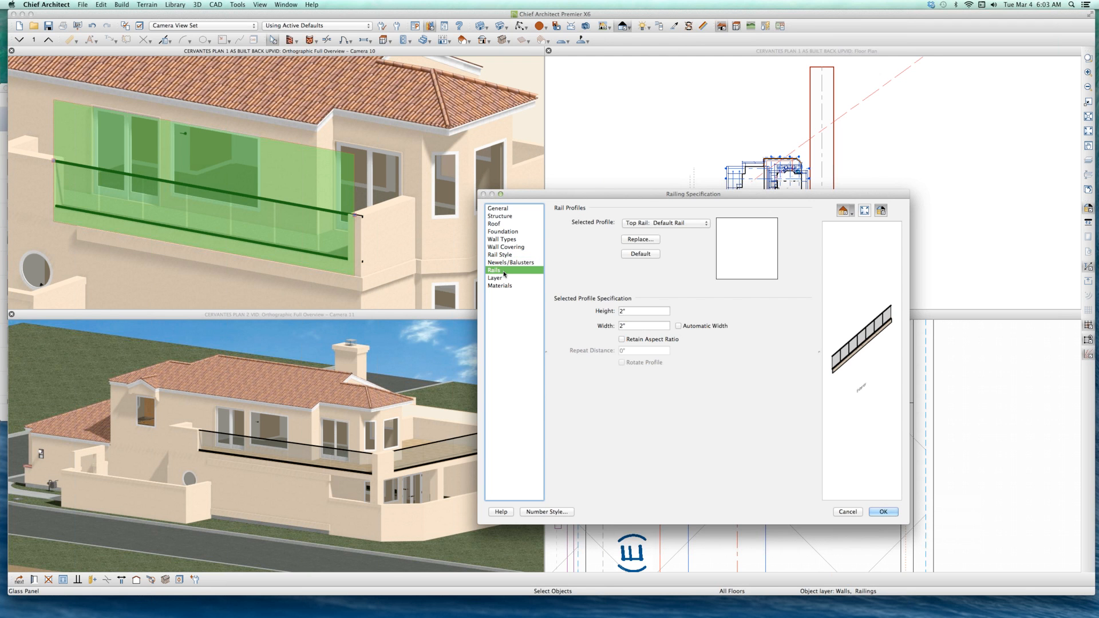
pyautogui.click(509, 264)
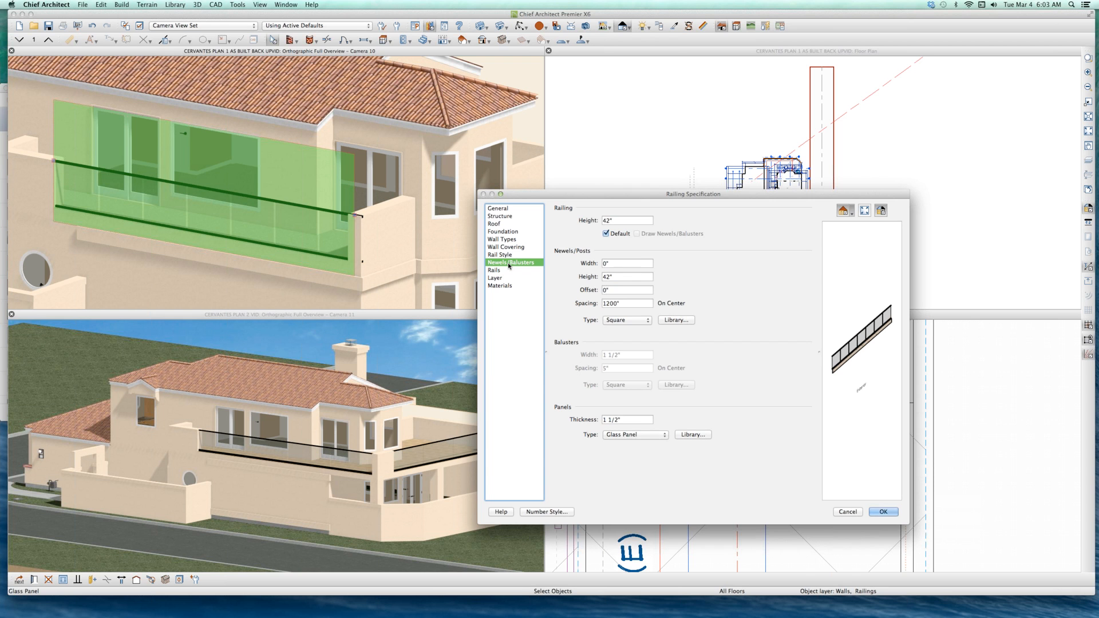
pyautogui.click(622, 304)
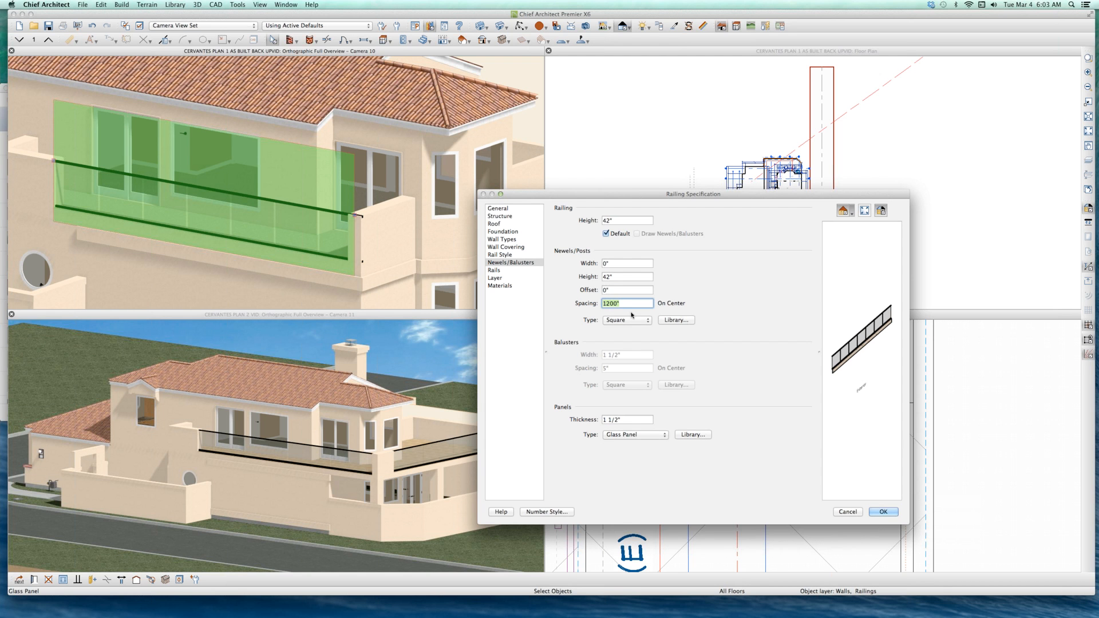
pyautogui.write('60')
pyautogui.press('Return')
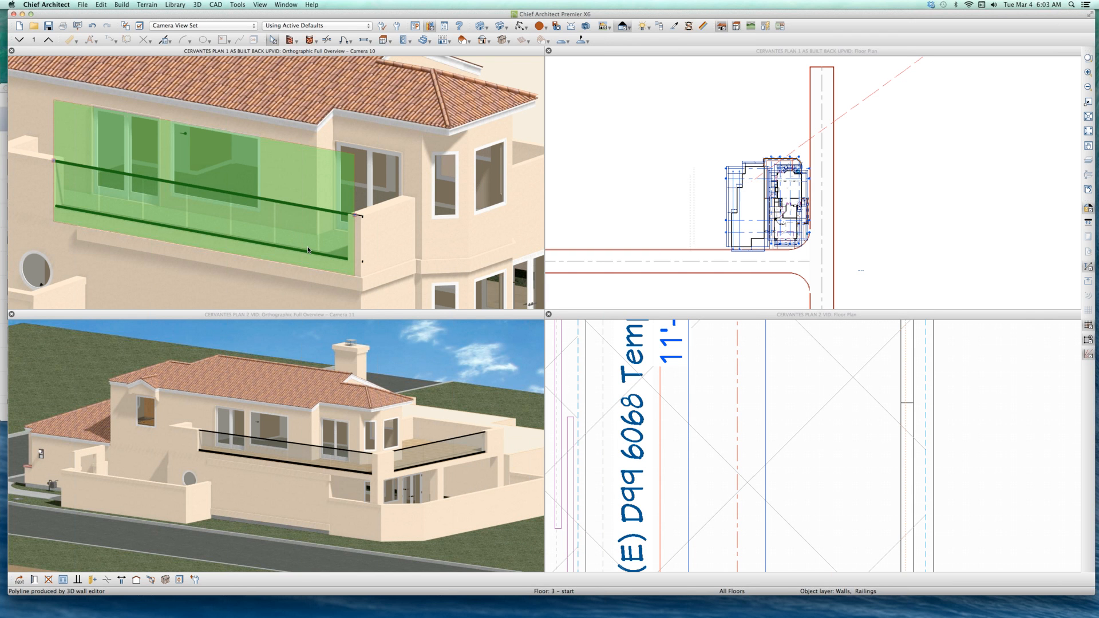
pyautogui.press('super+z')
# Step: Set the balcony railing's newel spacing to 48" and the newel width to 2"
pyautogui.scroll(3, 148, 185)
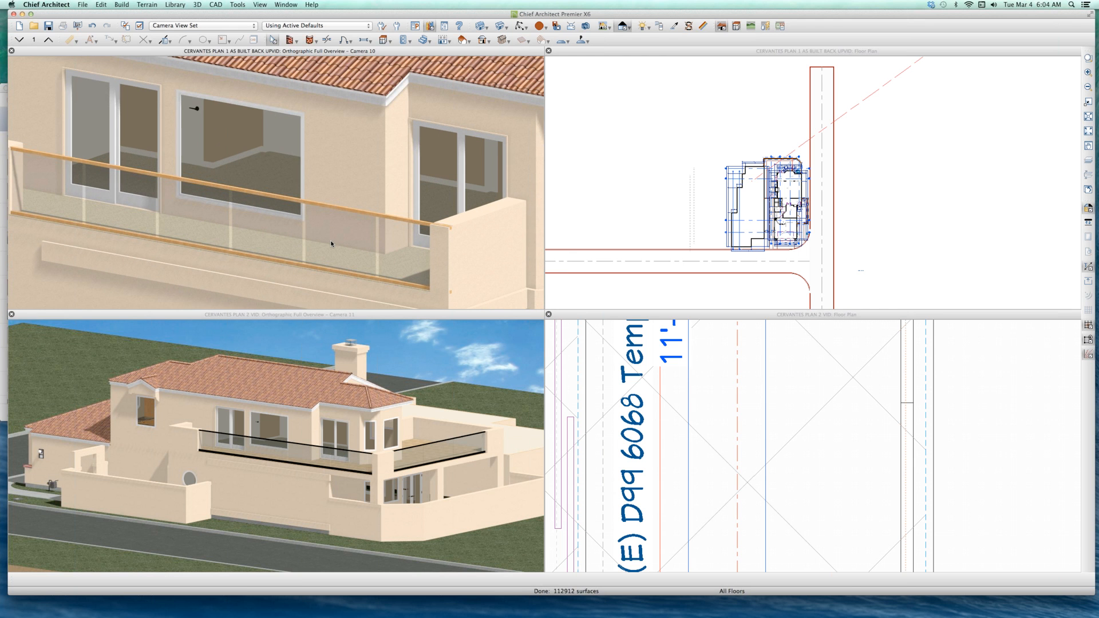
pyautogui.click(331, 242)
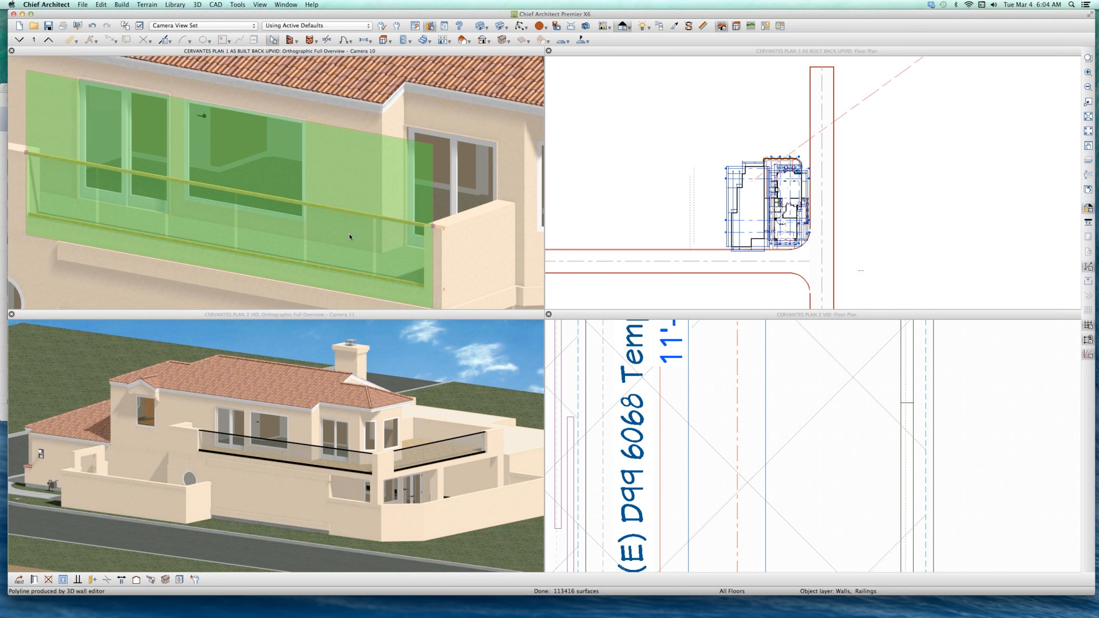
pyautogui.doubleClick(350, 236)
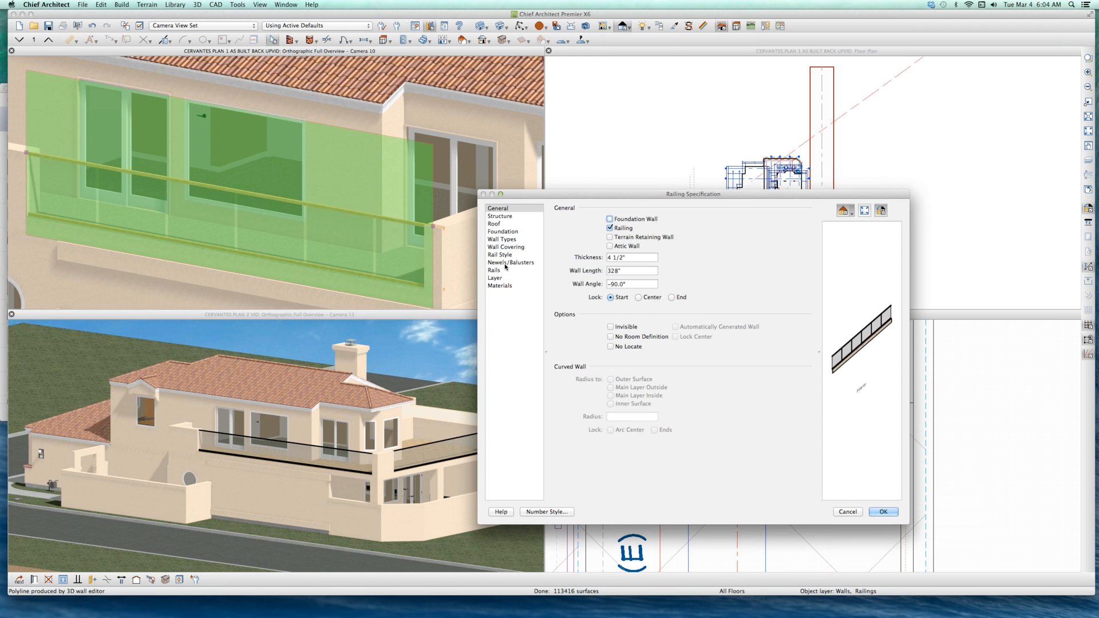
pyautogui.click(506, 262)
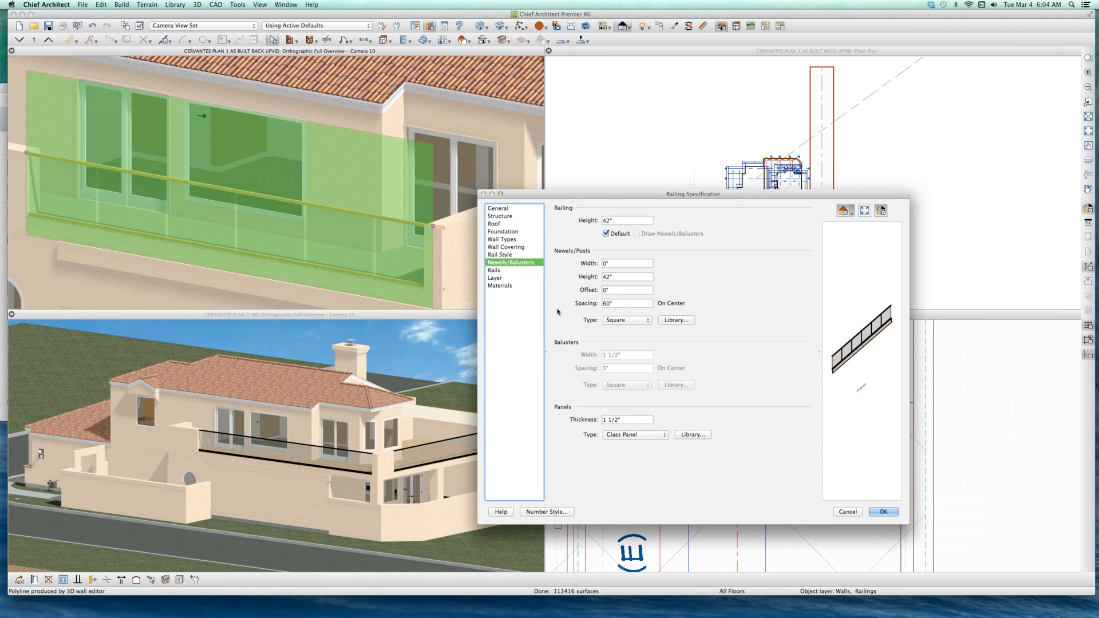
pyautogui.moveTo(615, 303); pyautogui.dragTo(557, 311)
pyautogui.write('48')
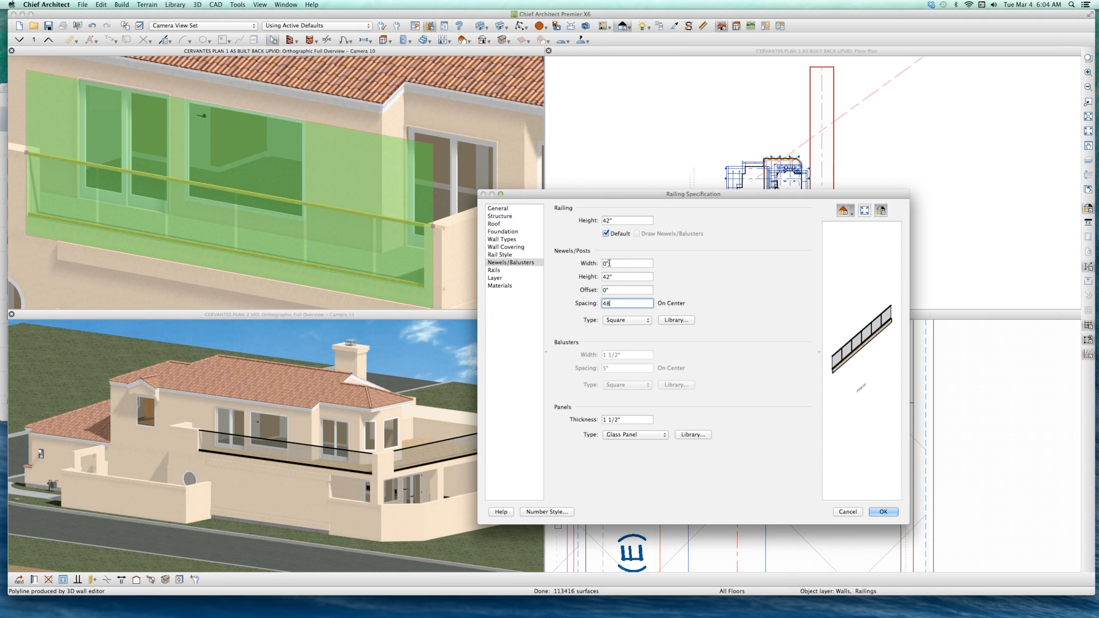
pyautogui.click(487, 262)
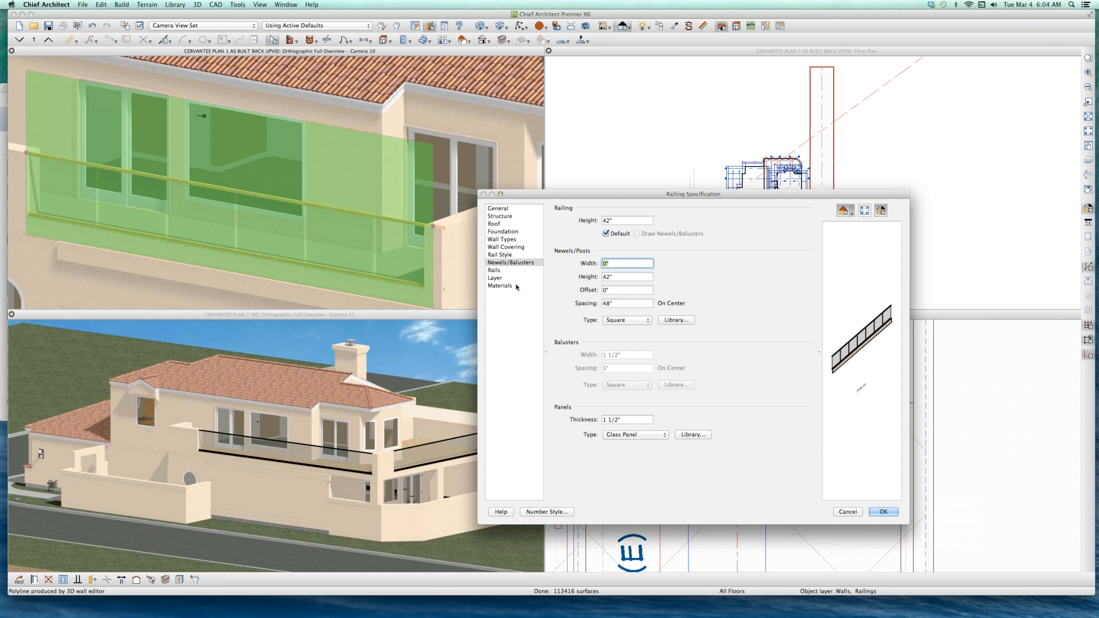
pyautogui.press('Return')
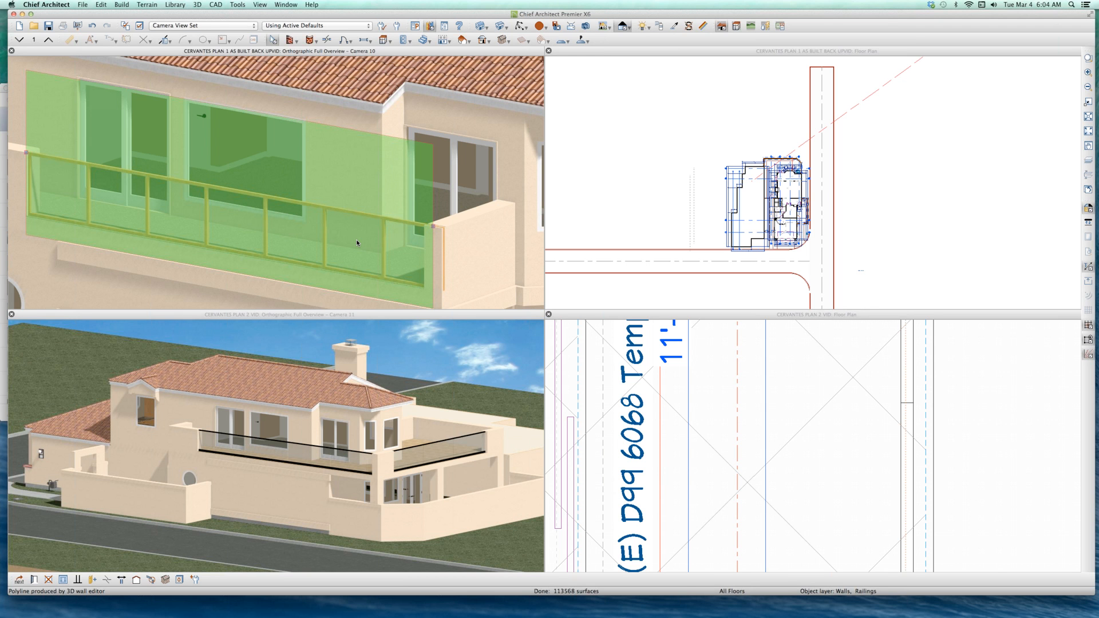
# Step: Set the balcony railing's newel spacing to 96" and deselect the railing
pyautogui.doubleClick(356, 242)
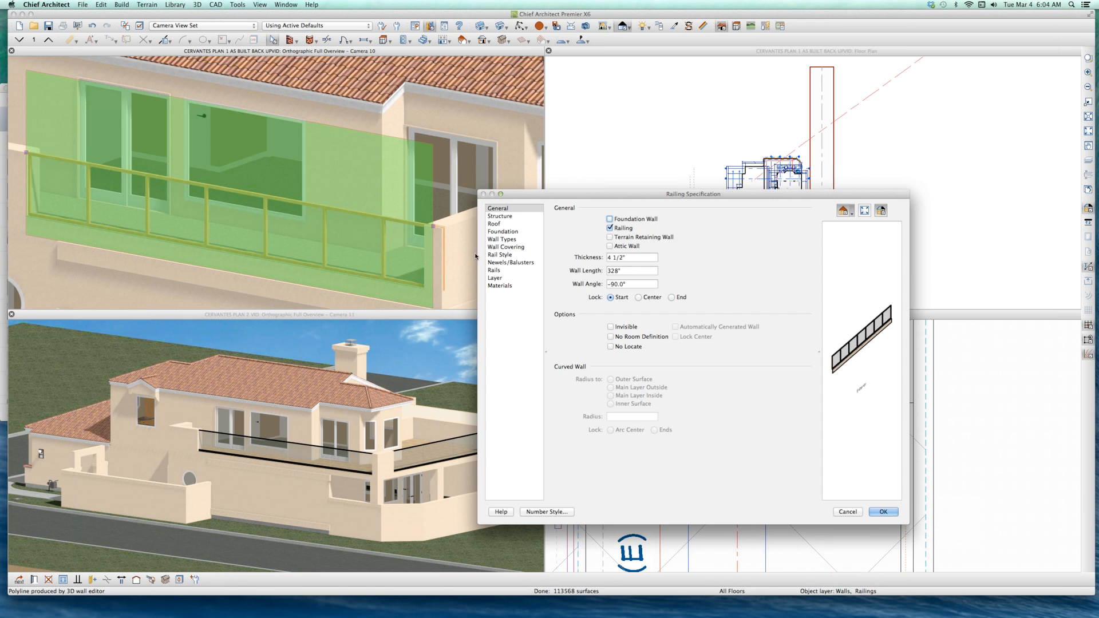
pyautogui.click(507, 263)
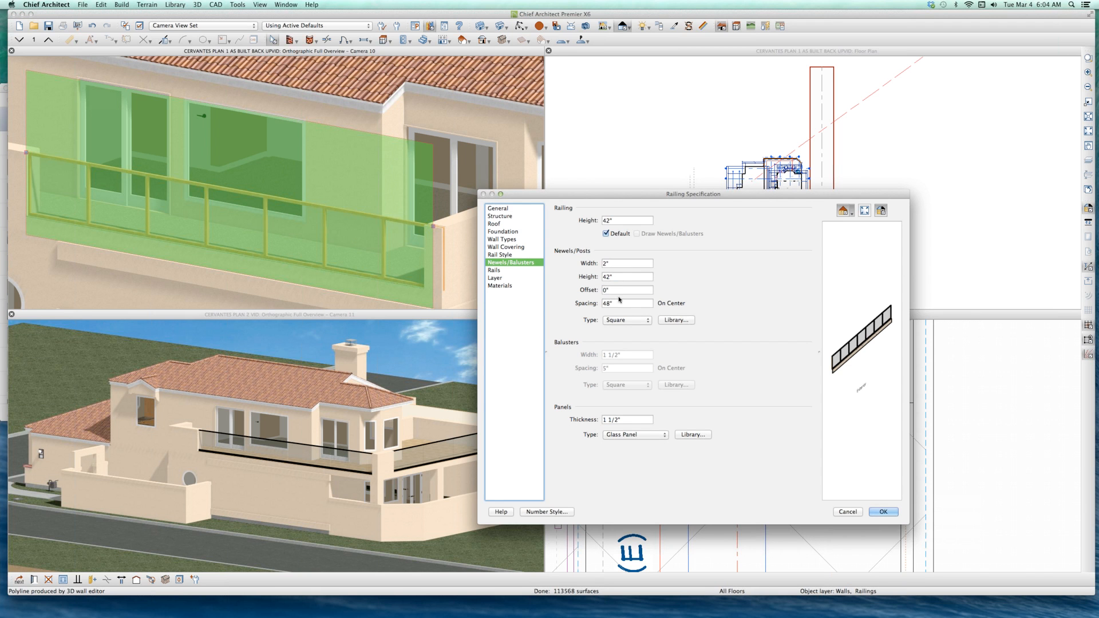
pyautogui.press('Tab')
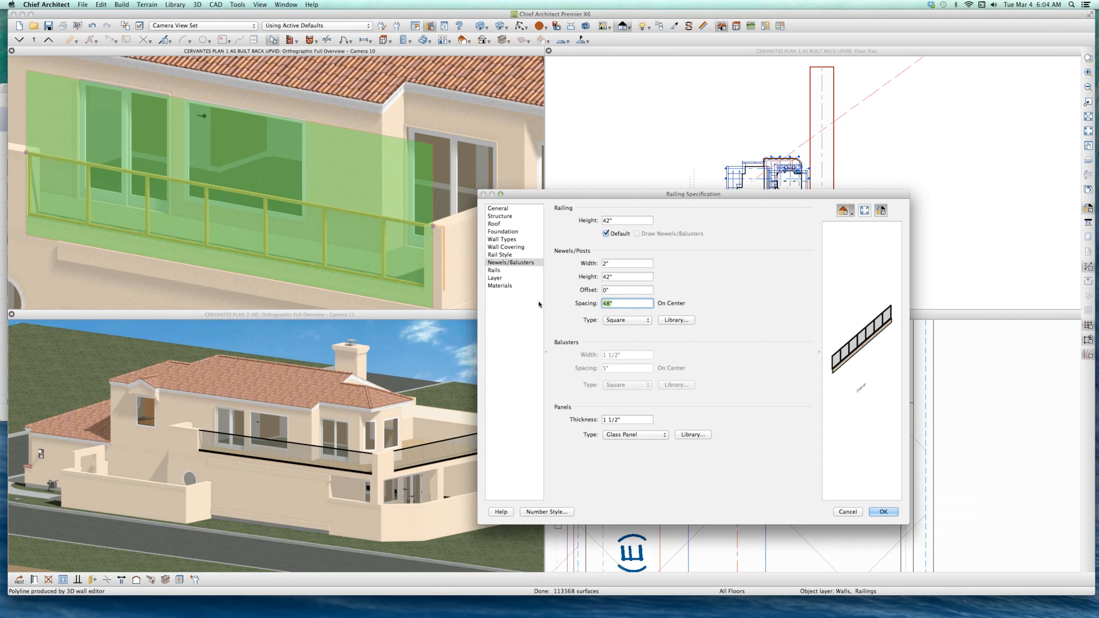
pyautogui.write('96')
pyautogui.press('Return')
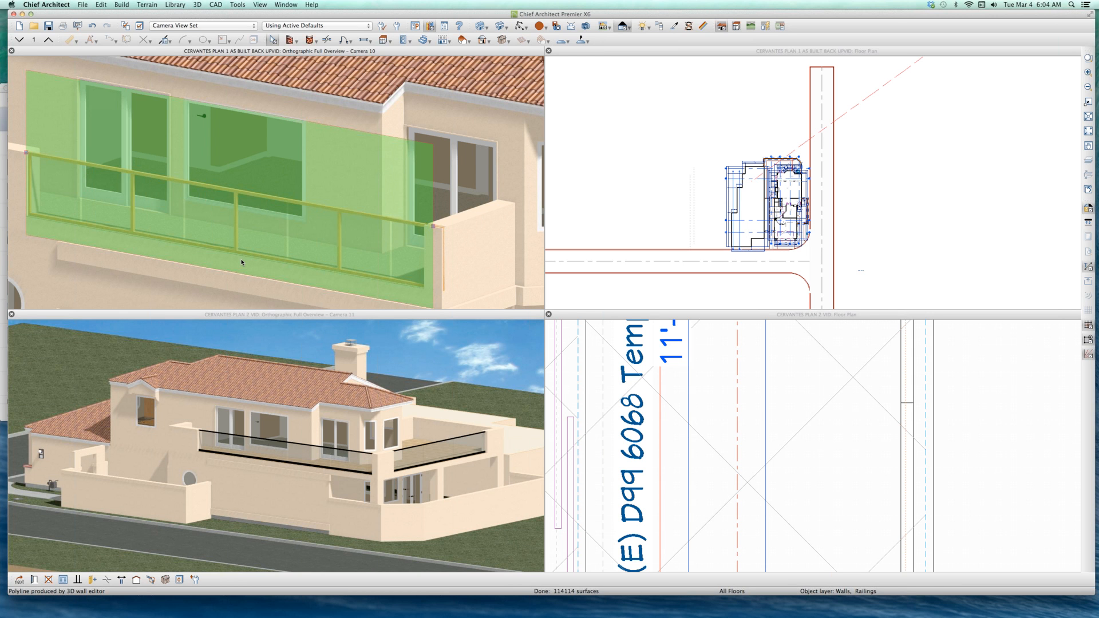
pyautogui.press('Escape')
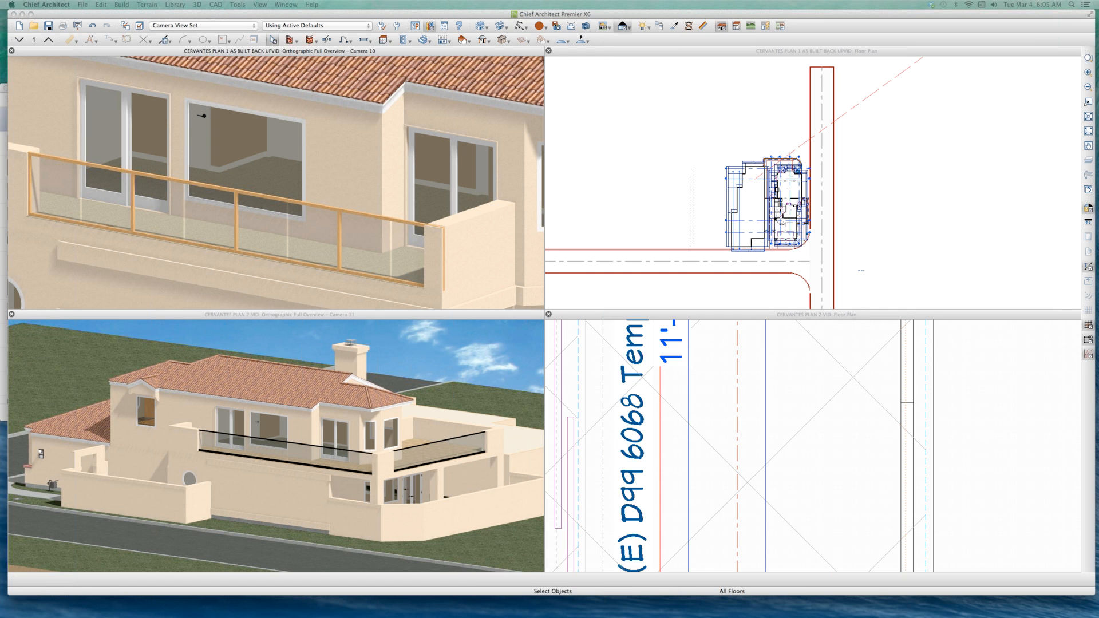
# Step: Locate the two custom rail glass molding symbols in the library and preview each in the enlarged browser
pyautogui.moveTo(80, 74); pyautogui.dragTo(260, 129)
pyautogui.click(159, 435)
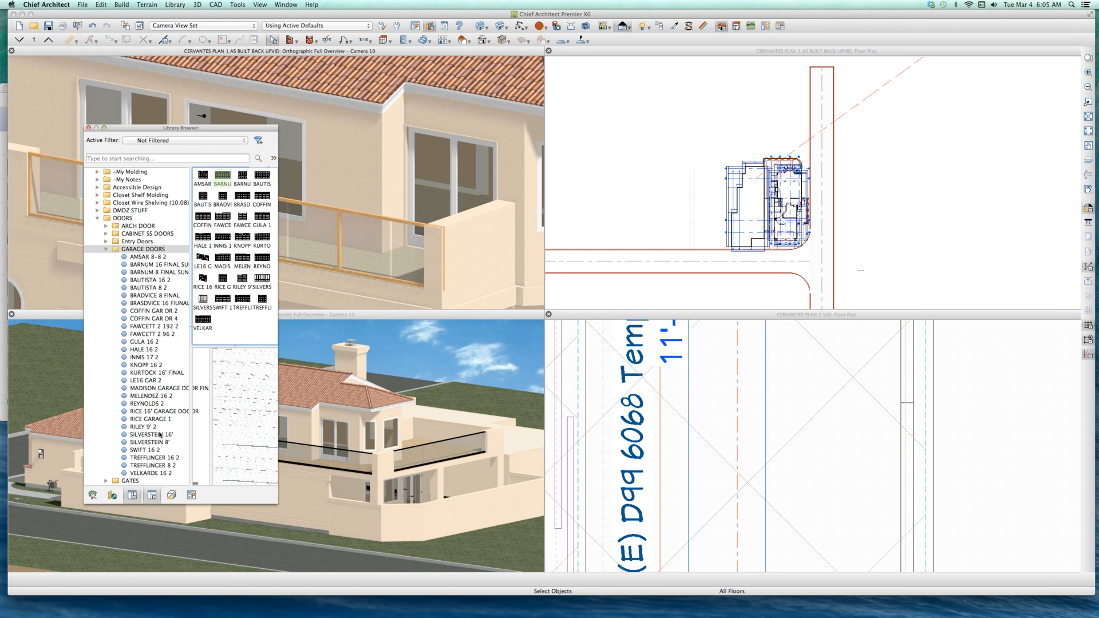
pyautogui.scroll(-15, 151, 429)
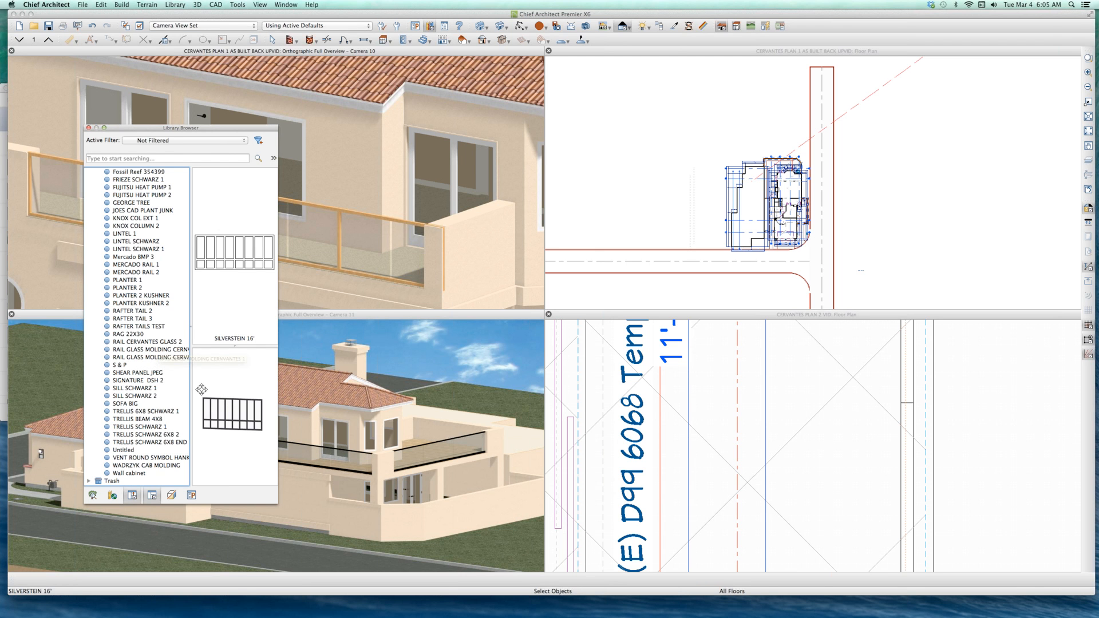
pyautogui.moveTo(190, 384); pyautogui.dragTo(218, 382)
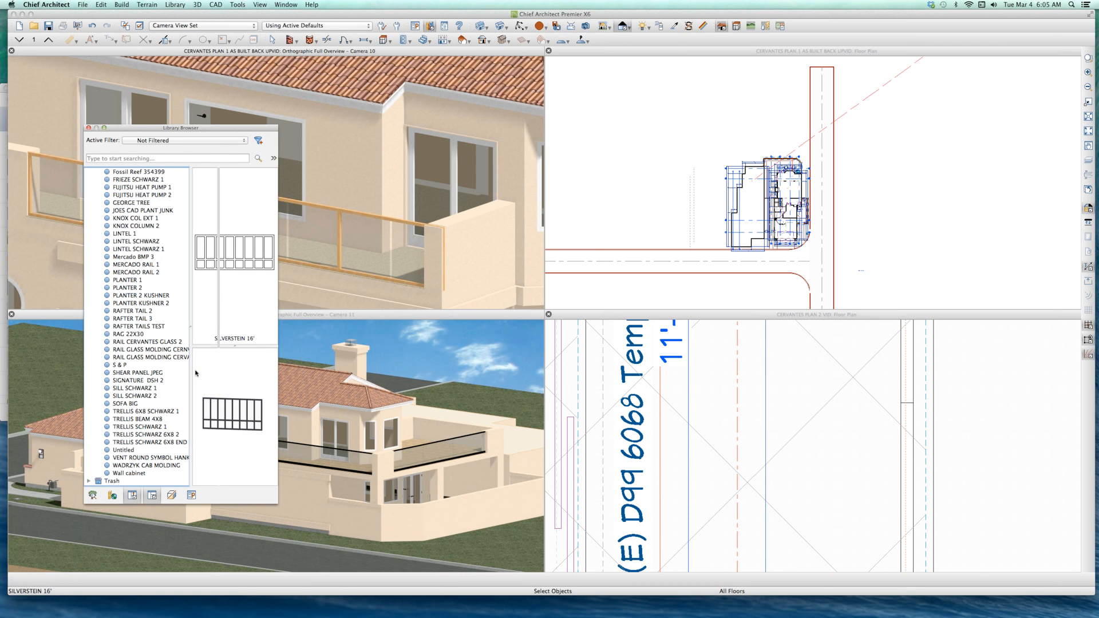
pyautogui.click(206, 350)
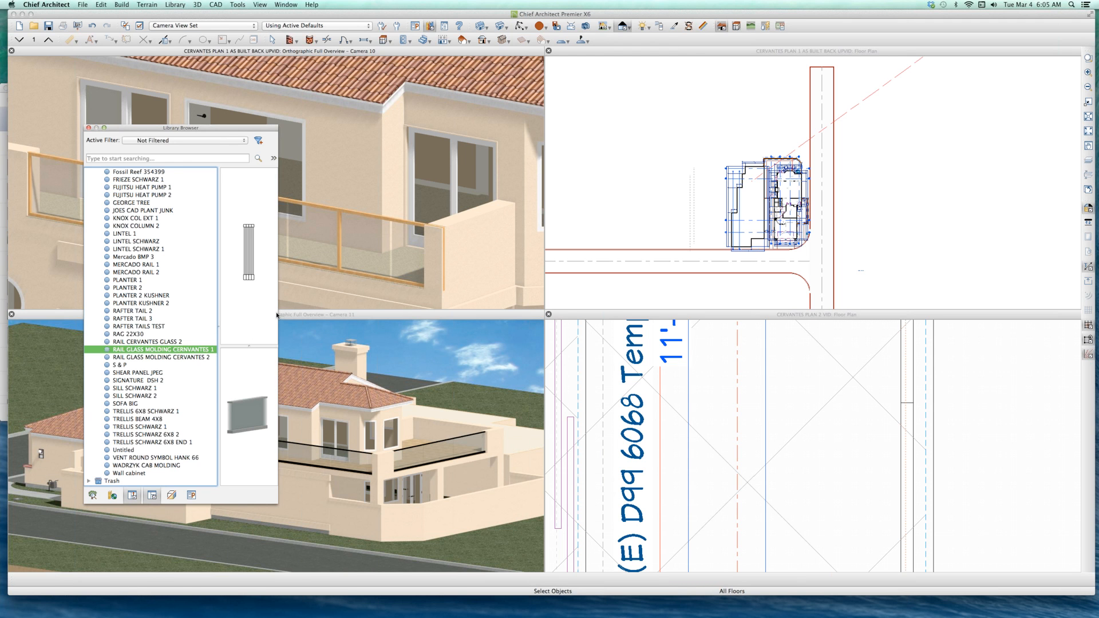
pyautogui.moveTo(277, 314); pyautogui.dragTo(419, 314)
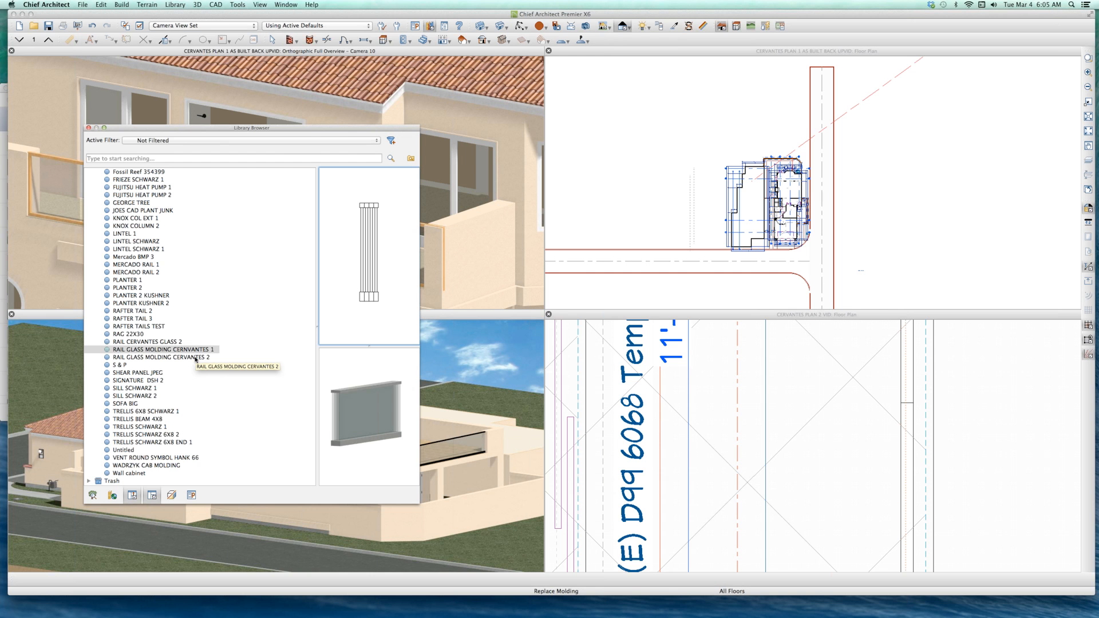
pyautogui.click(196, 358)
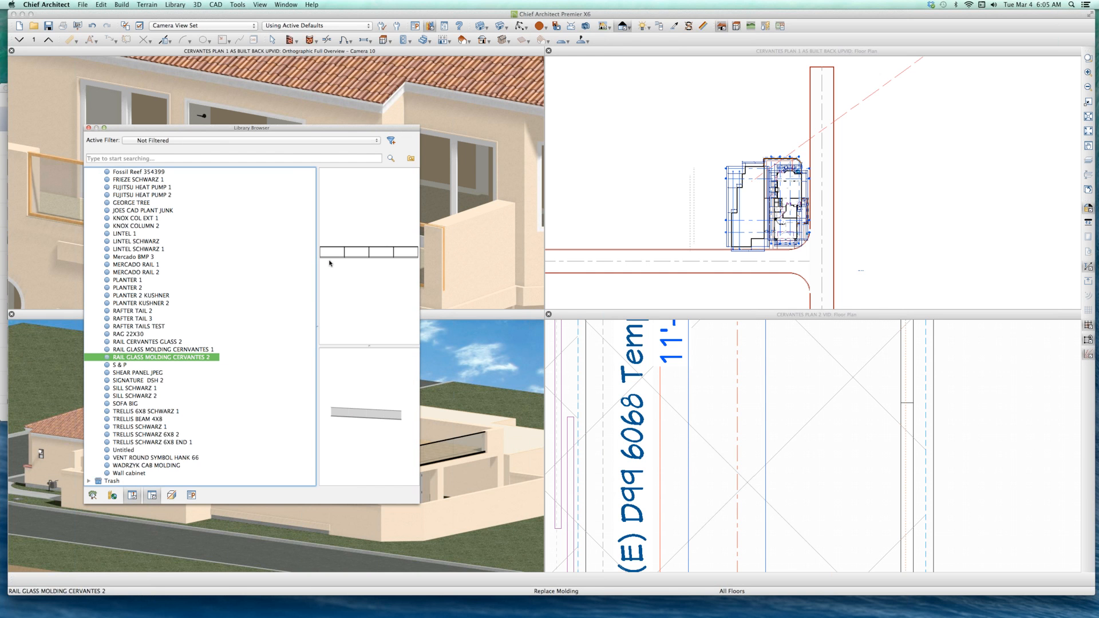
pyautogui.click(195, 350)
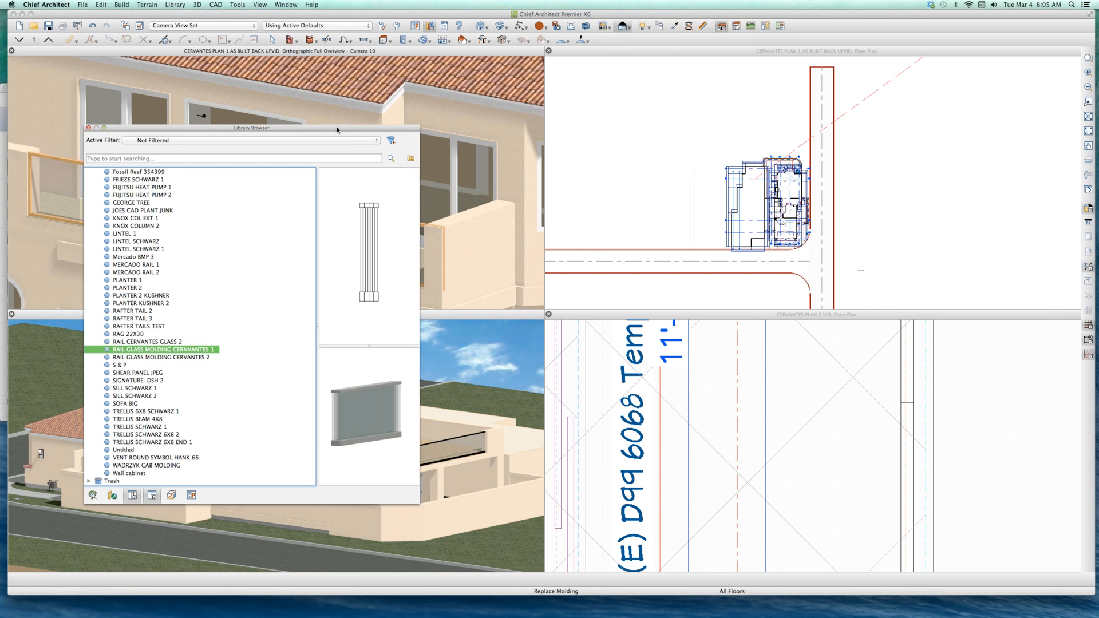
pyautogui.click(89, 128)
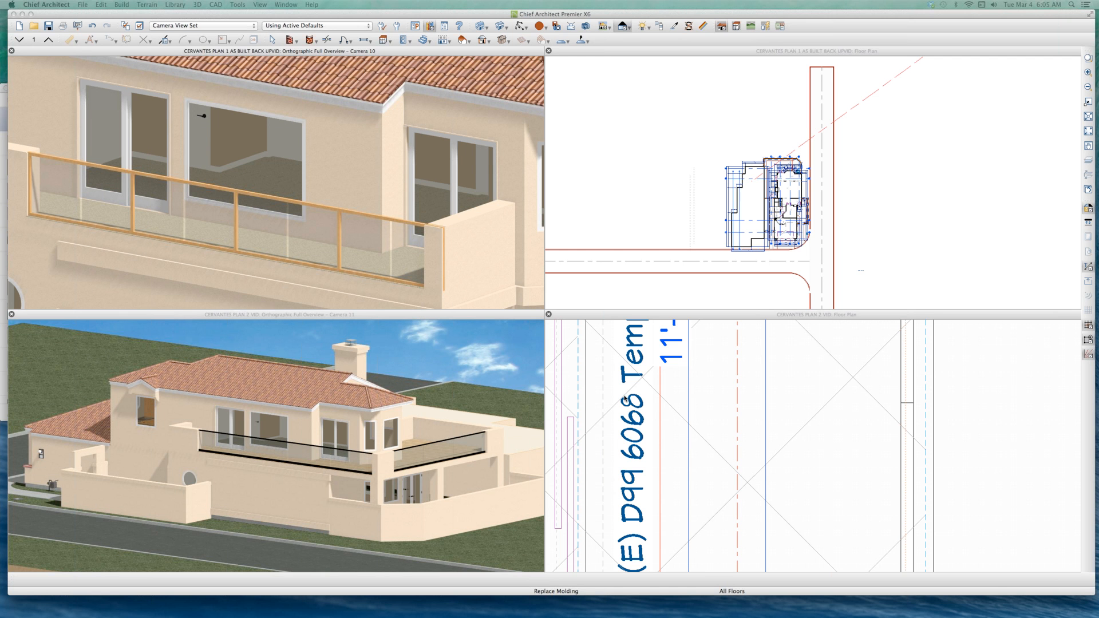
# Step: Open the recently used TEMPLATE RAILING GLASS.plan and maximize its floor plan view
pyautogui.click(704, 393)
pyautogui.press('super+o')
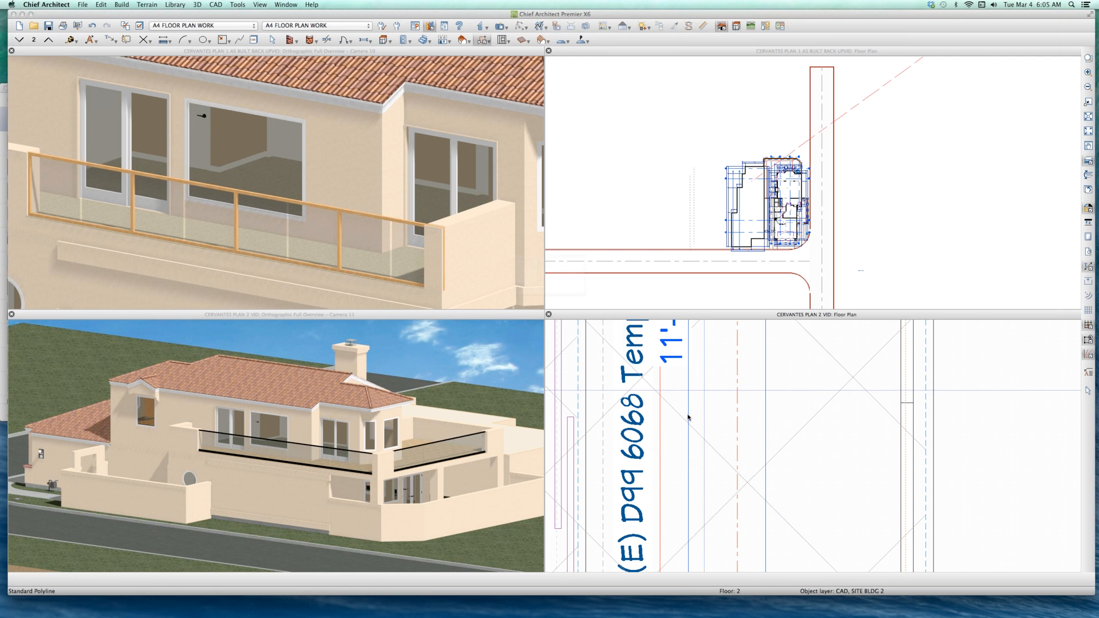
pyautogui.click(900, 491)
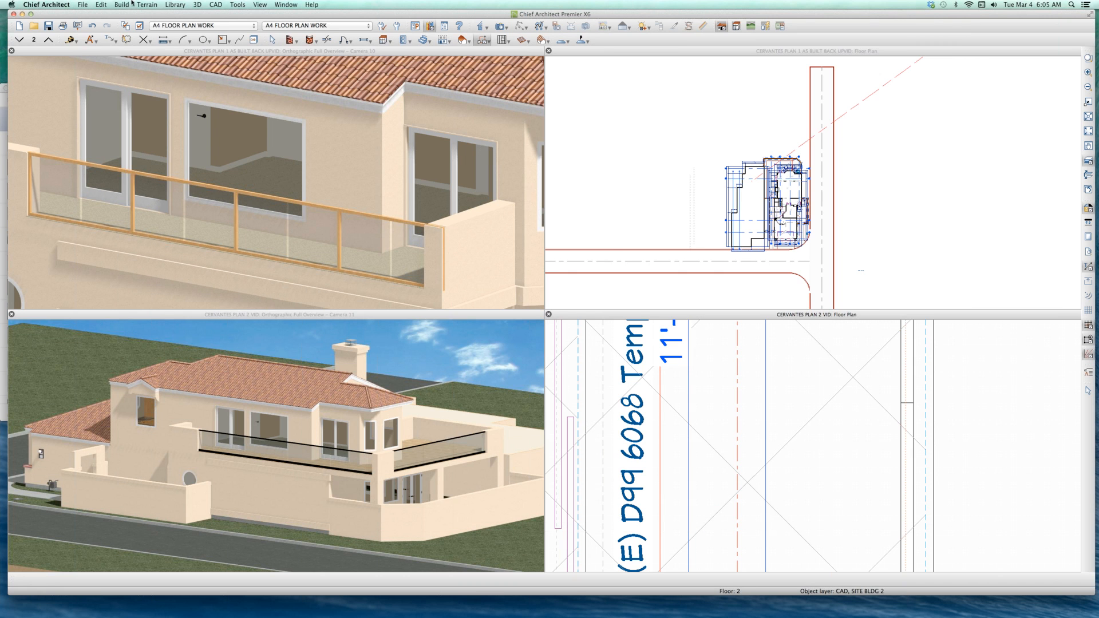
pyautogui.click(83, 5)
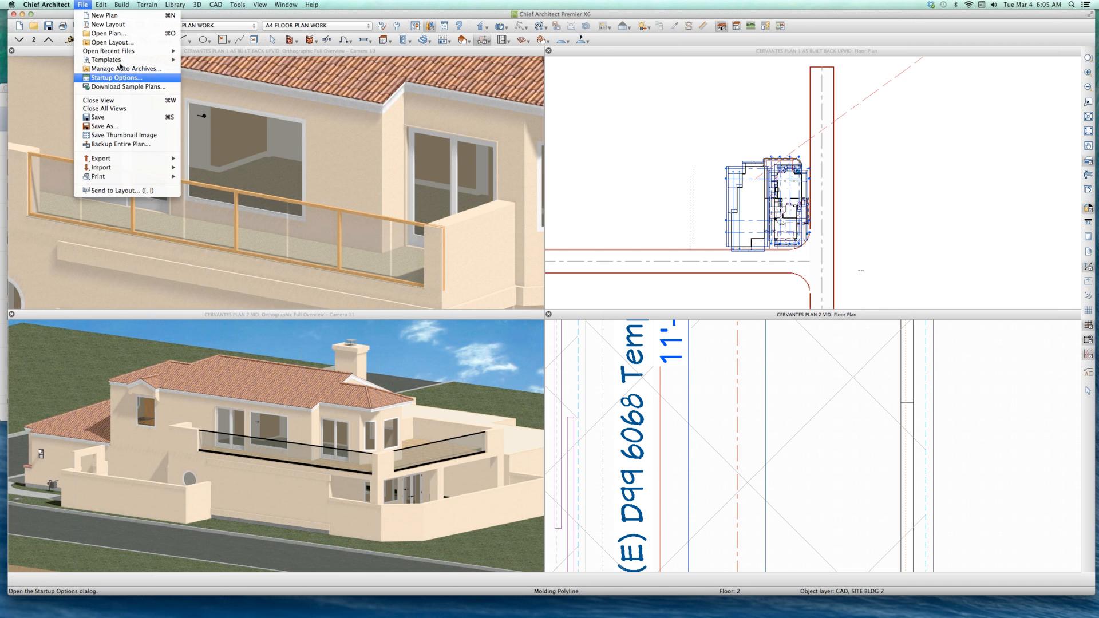
pyautogui.moveTo(127, 51)
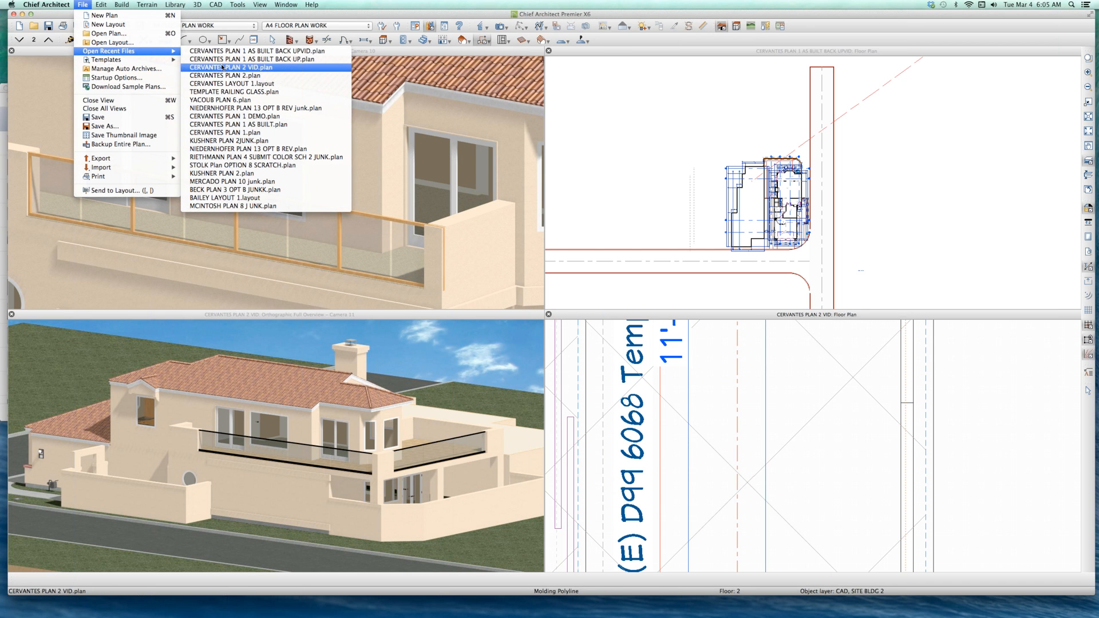
pyautogui.click(246, 95)
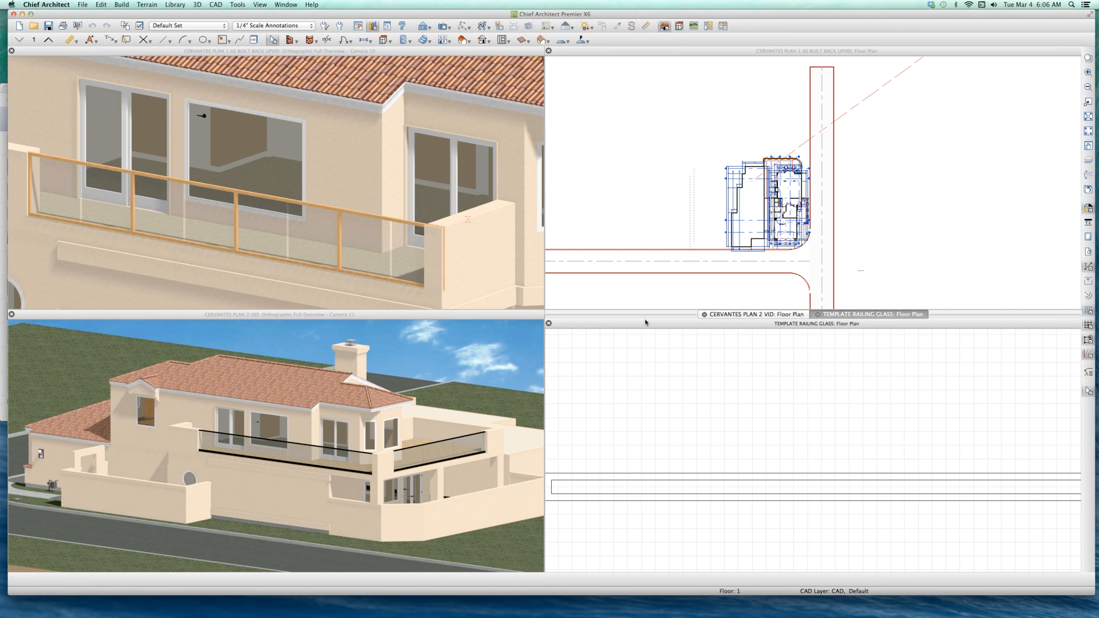
pyautogui.doubleClick(664, 325)
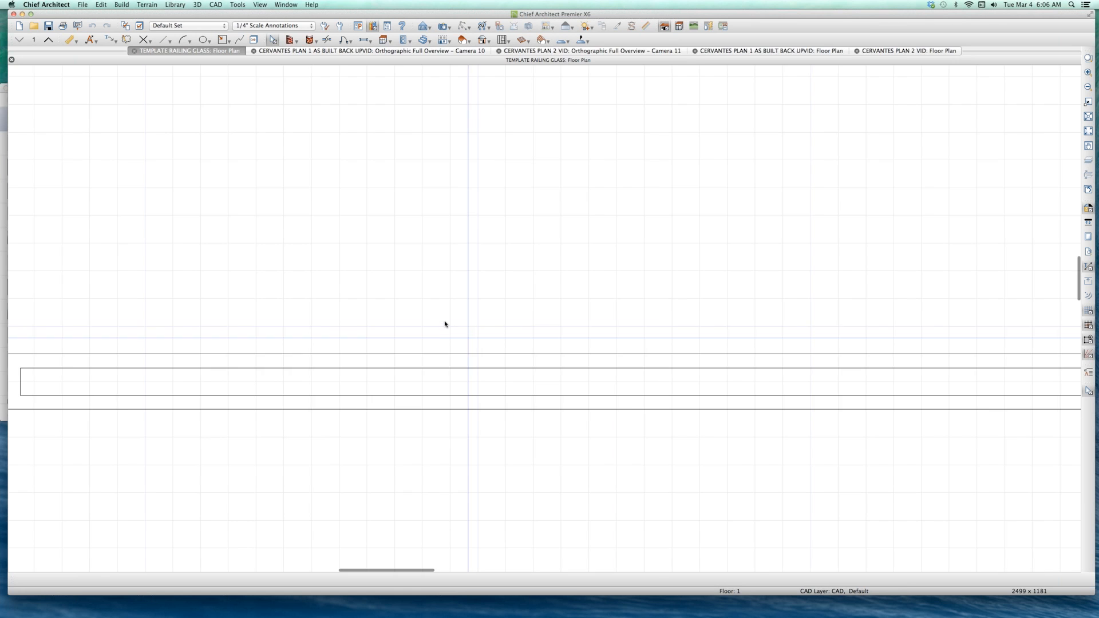
pyautogui.scroll(-5, 444, 322)
pyautogui.scroll(1, 637, 359)
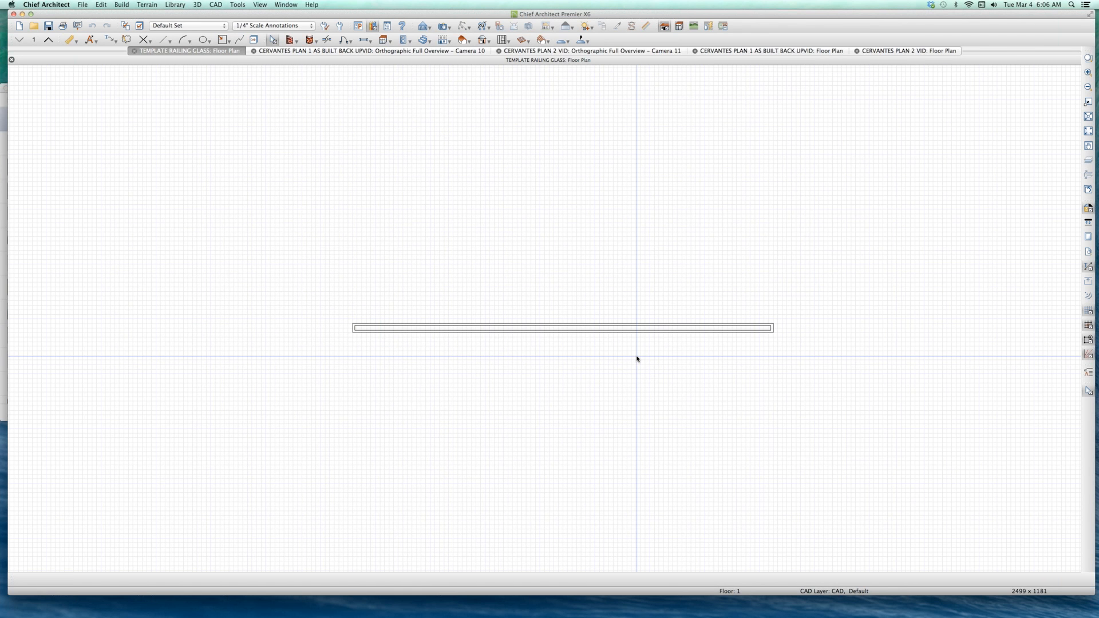
# Step: Create an orthographic full overview of the template glass railing
pyautogui.hotkey('shift', 'o')
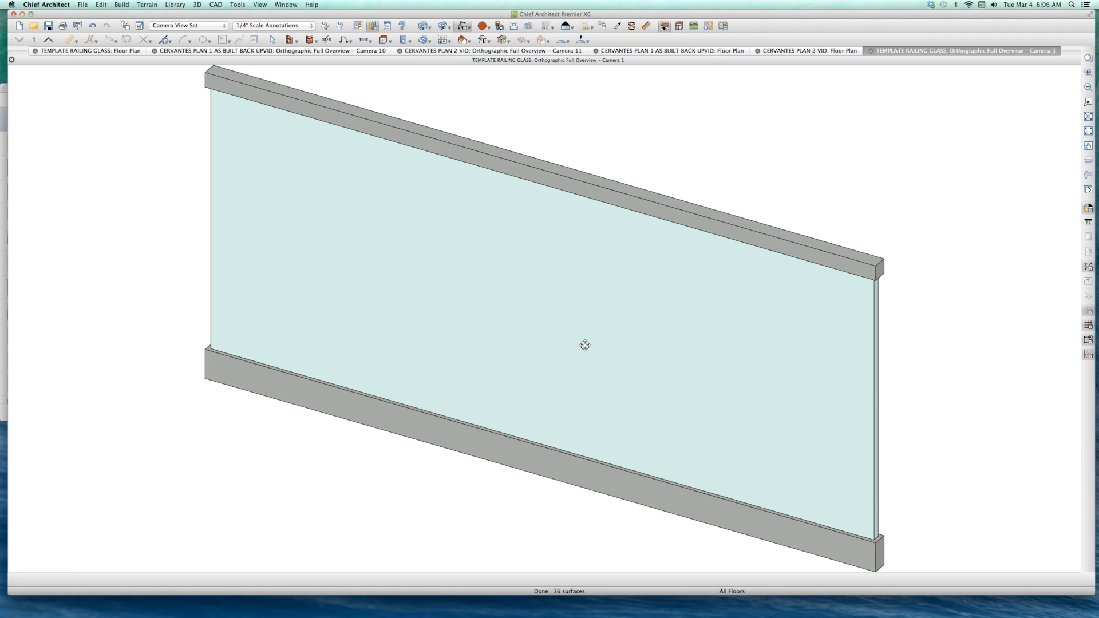
pyautogui.scroll(-5, 603, 341)
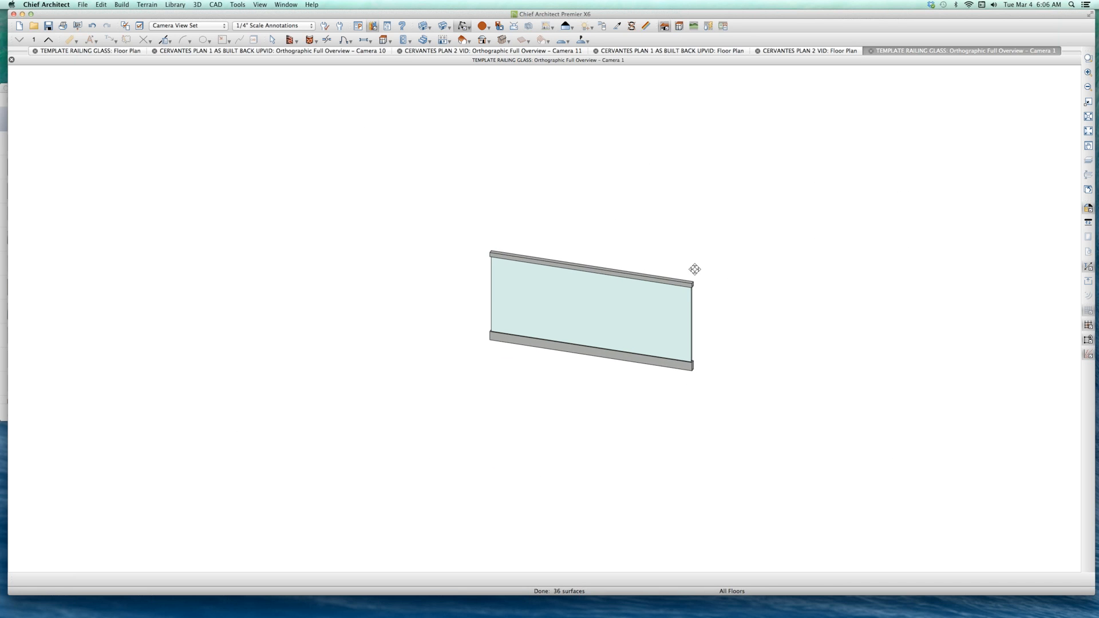
pyautogui.scroll(1, 689, 277)
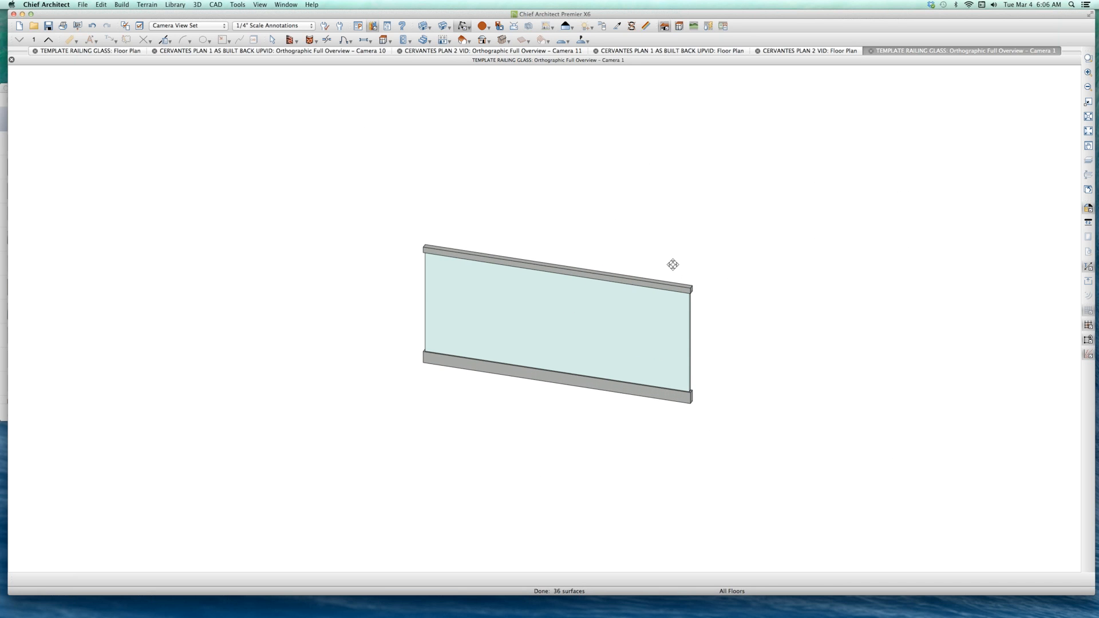
# Step: Inspect the polyline solids forming the top rail, bottom rail and glass panel of the railing model
pyautogui.press('space')
pyautogui.click(664, 286)
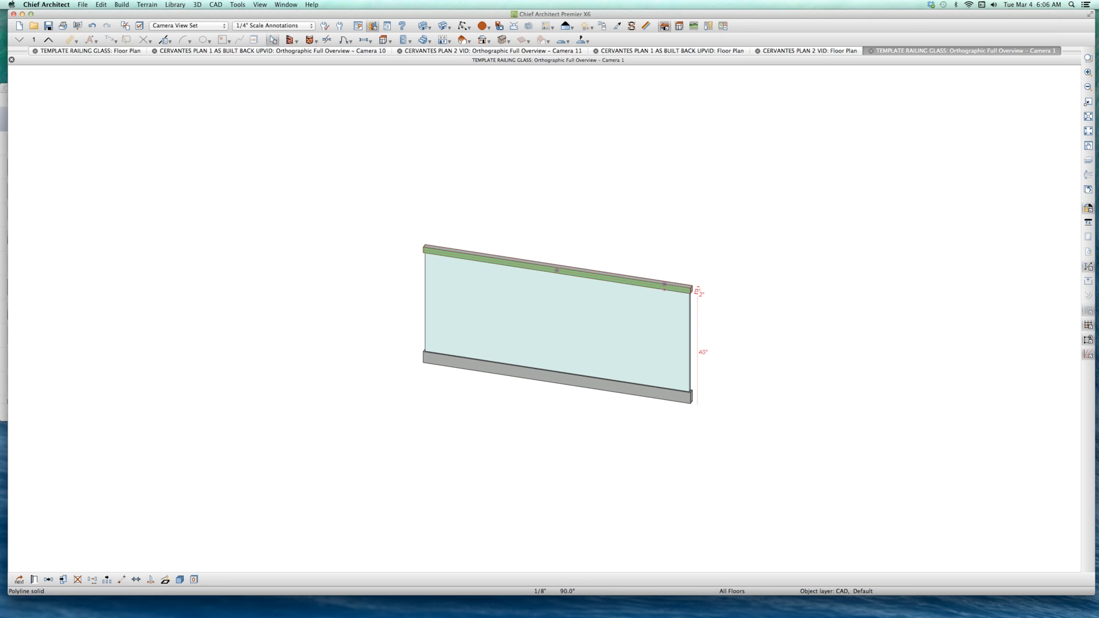
pyautogui.click(655, 315)
pyautogui.click(668, 398)
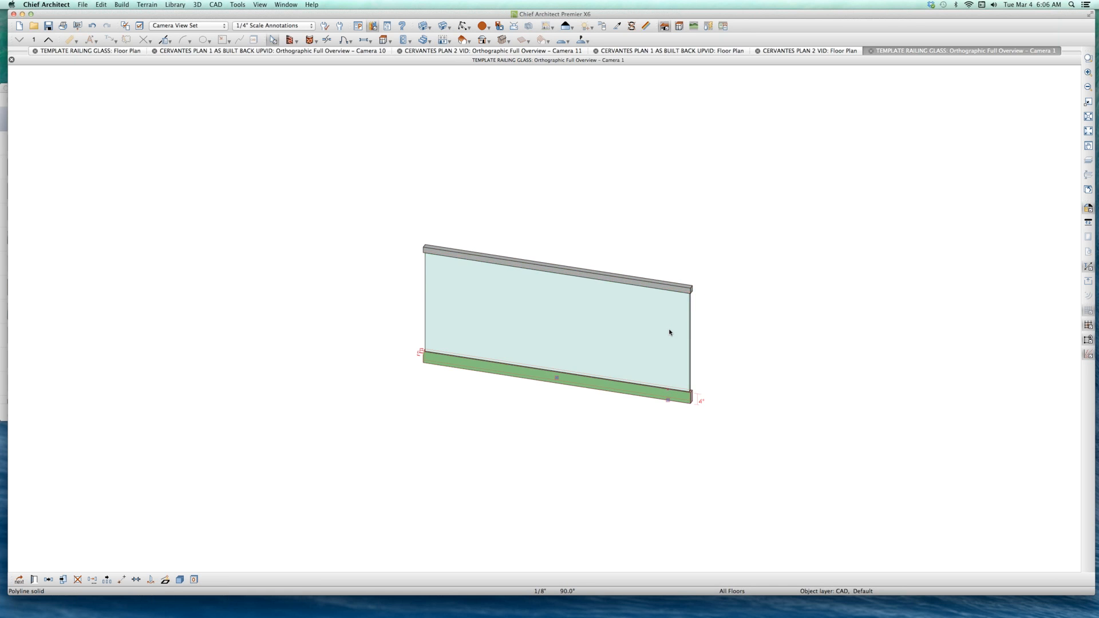
pyautogui.scroll(2, 666, 343)
pyautogui.scroll(2, 634, 194)
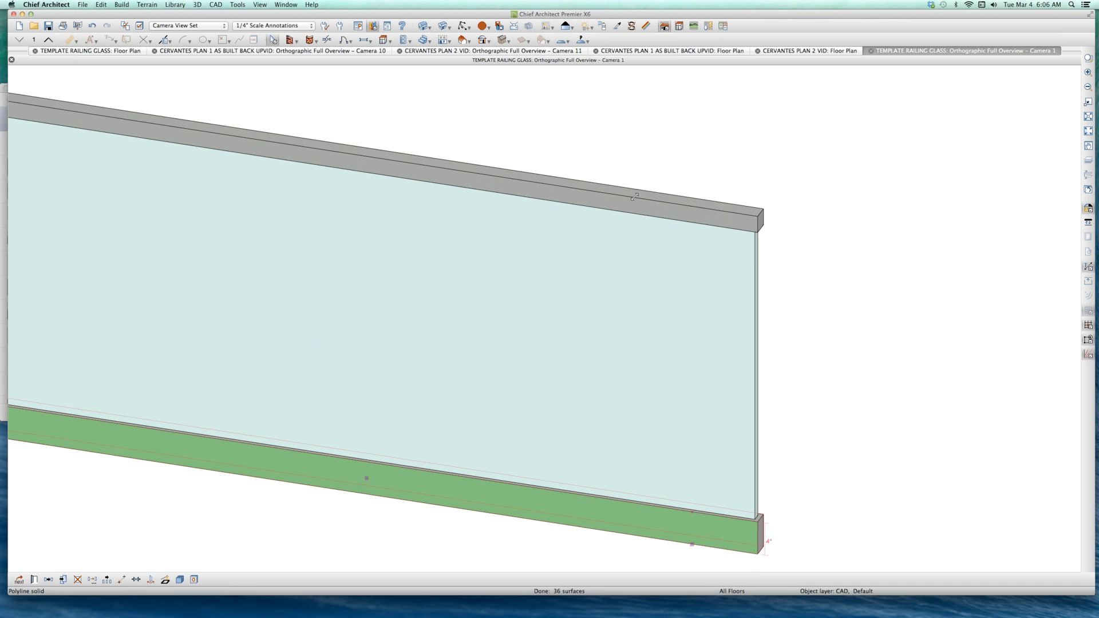
pyautogui.click(634, 196)
pyautogui.click(587, 509)
pyautogui.scroll(-1, 587, 506)
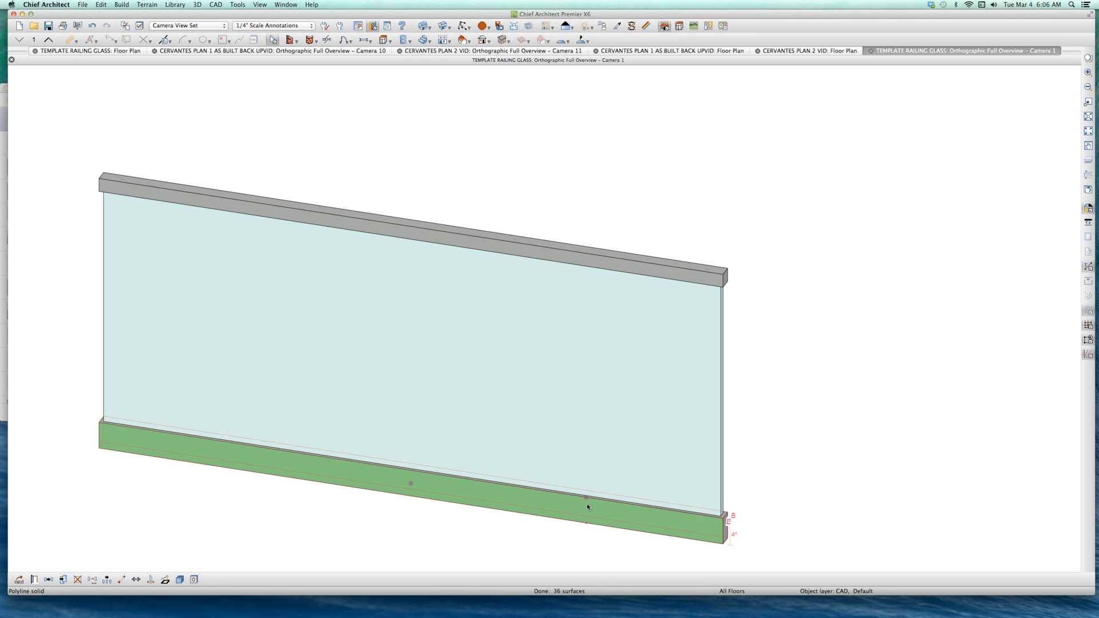
pyautogui.scroll(-1, 586, 503)
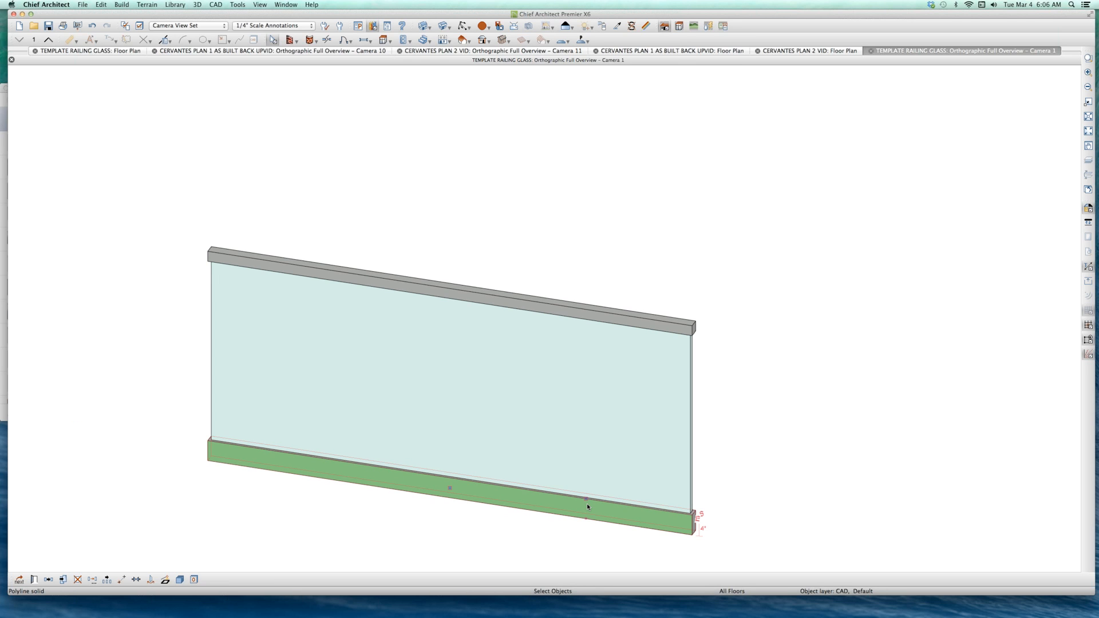
pyautogui.scroll(-1, 588, 401)
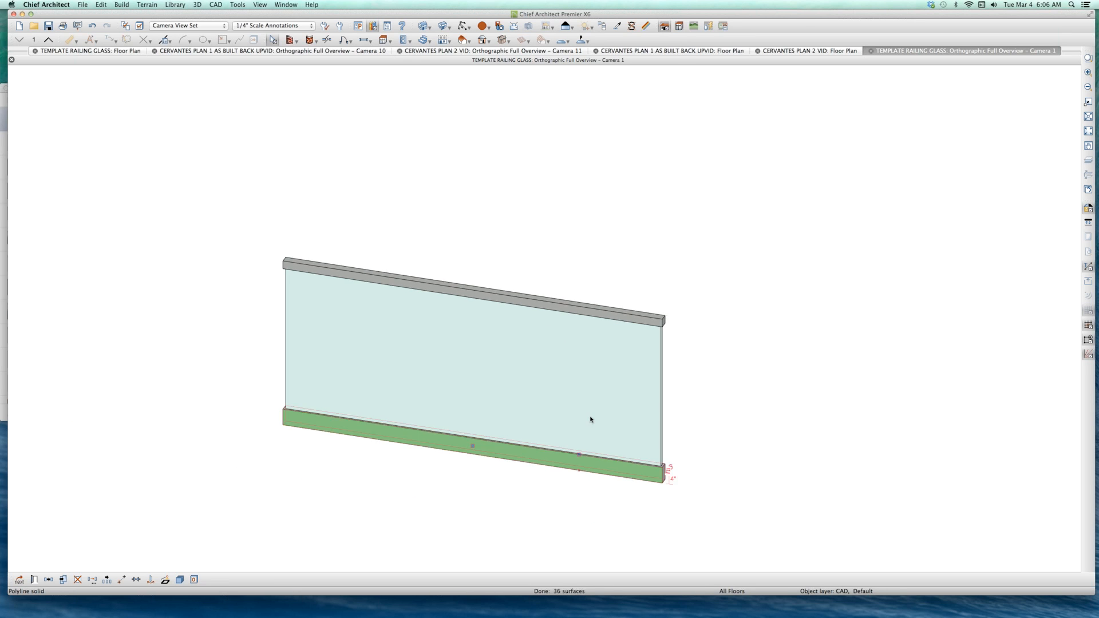
pyautogui.press('Escape')
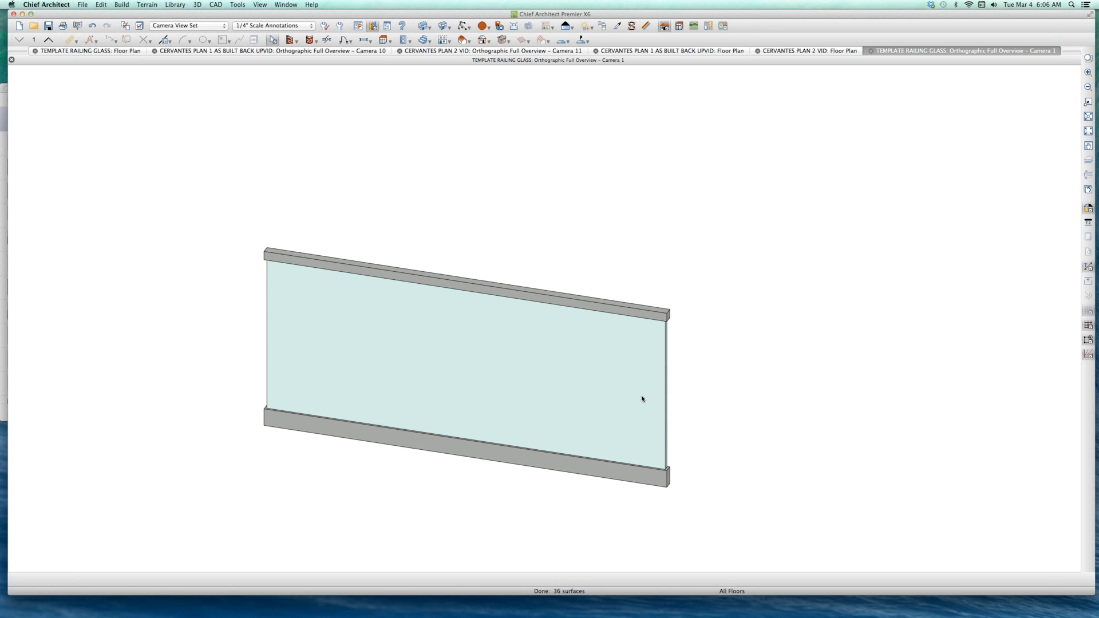
pyautogui.click(664, 389)
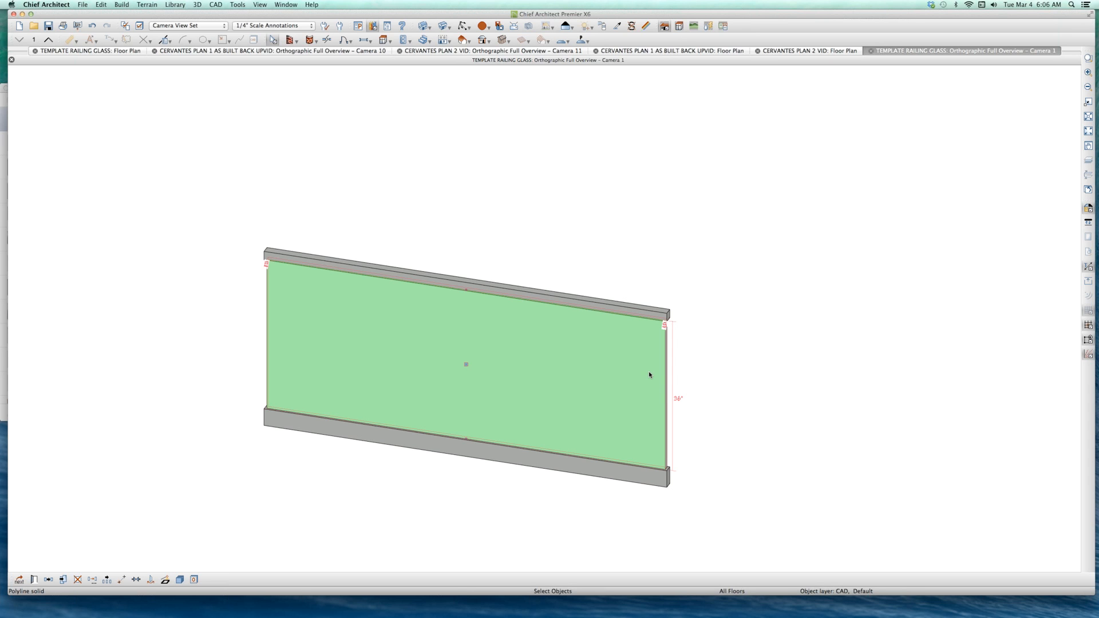
pyautogui.click(481, 182)
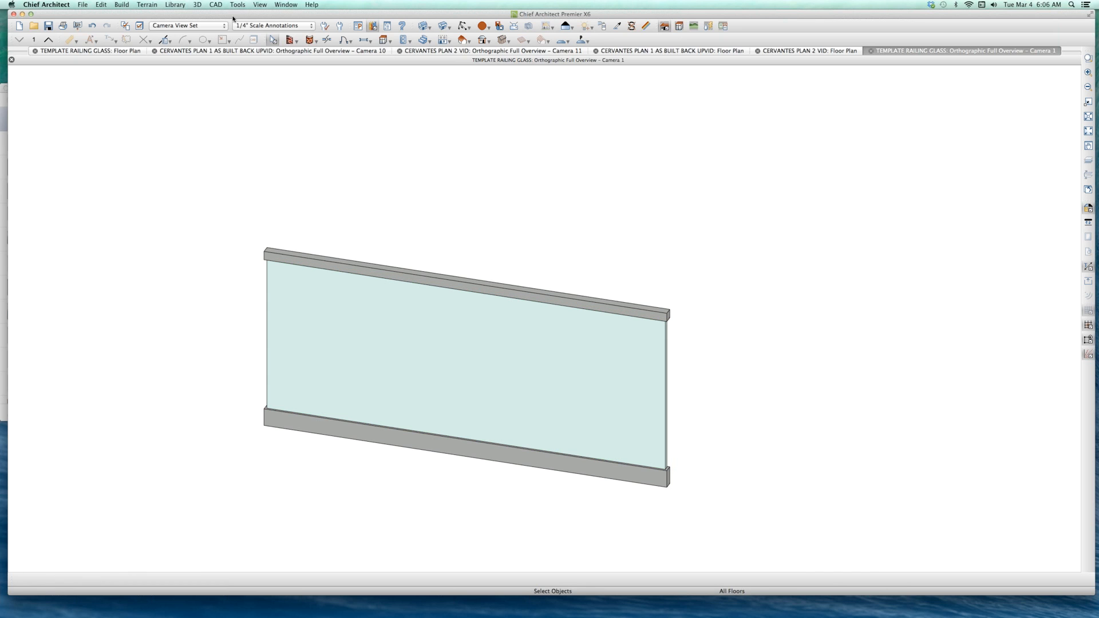
# Step: Convert the 3D railing model to a symbol in the Molding category, adding it to the library with advanced options shown
pyautogui.click(235, 6)
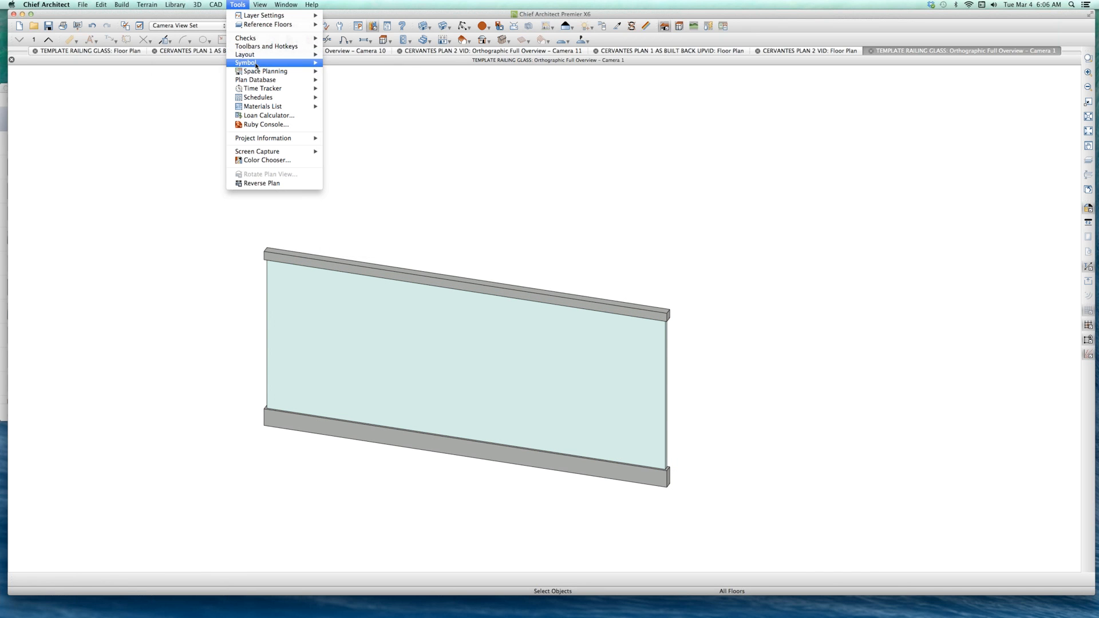
pyautogui.moveTo(298, 62)
pyautogui.click(379, 73)
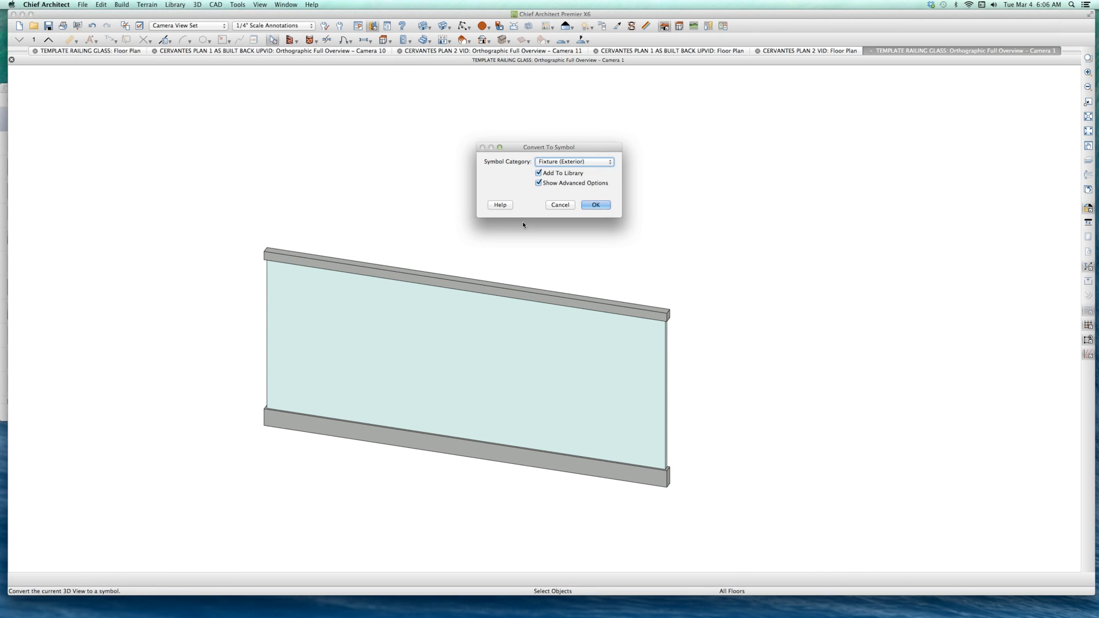
pyautogui.click(580, 163)
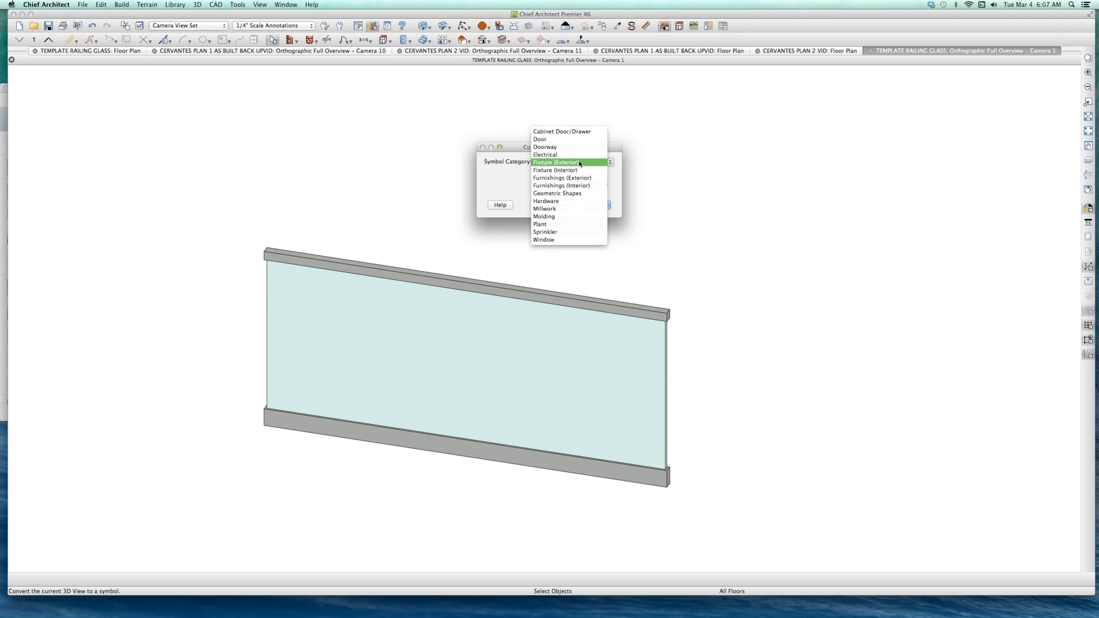
pyautogui.click(543, 217)
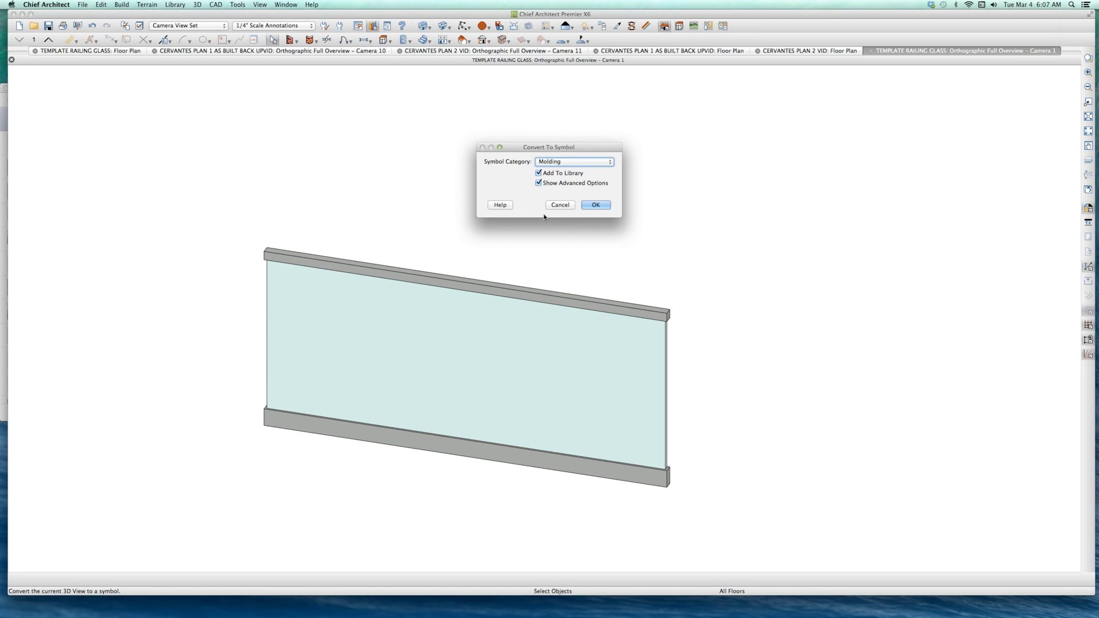
pyautogui.click(594, 205)
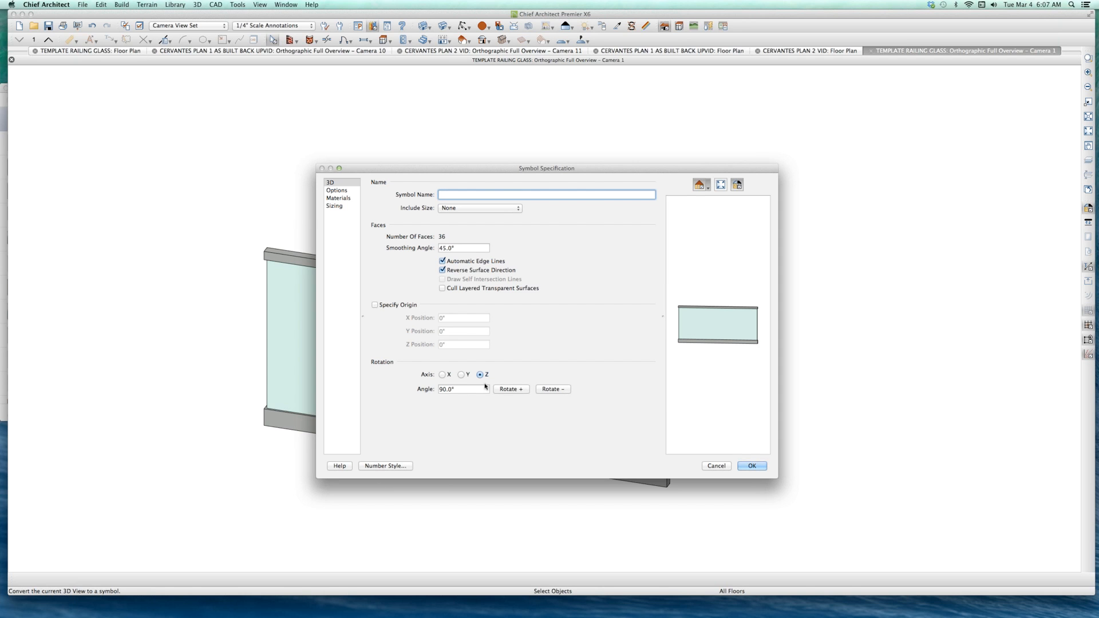
# Step: Try rotating the railing symbol by 90° about the Z axis and cancel the symbol specification
pyautogui.click(547, 390)
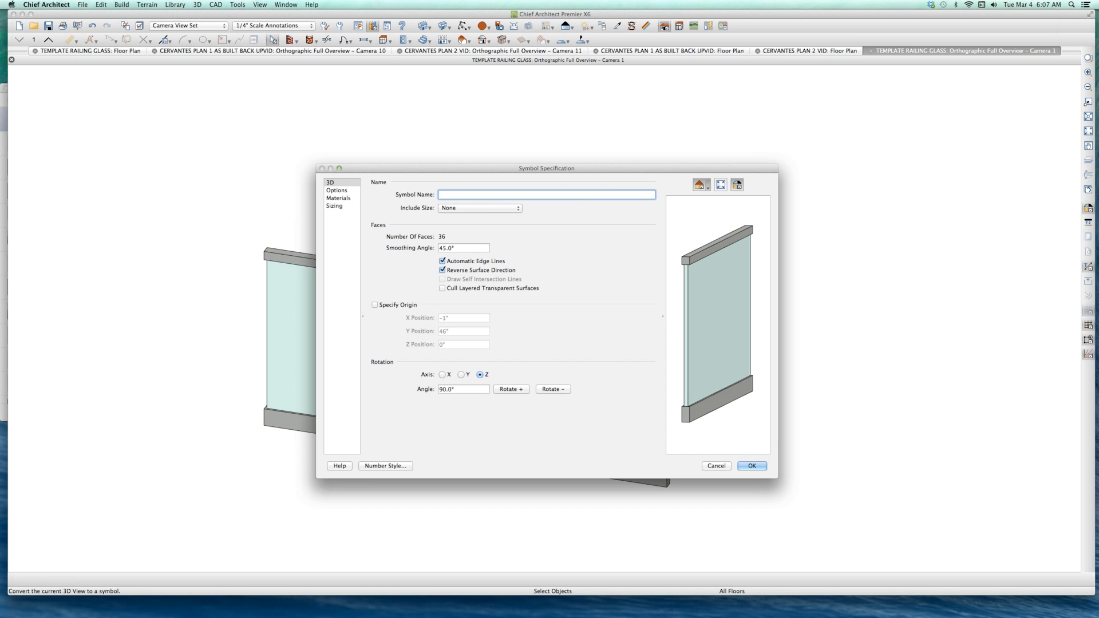
pyautogui.moveTo(0, 54); pyautogui.dragTo(225, 79)
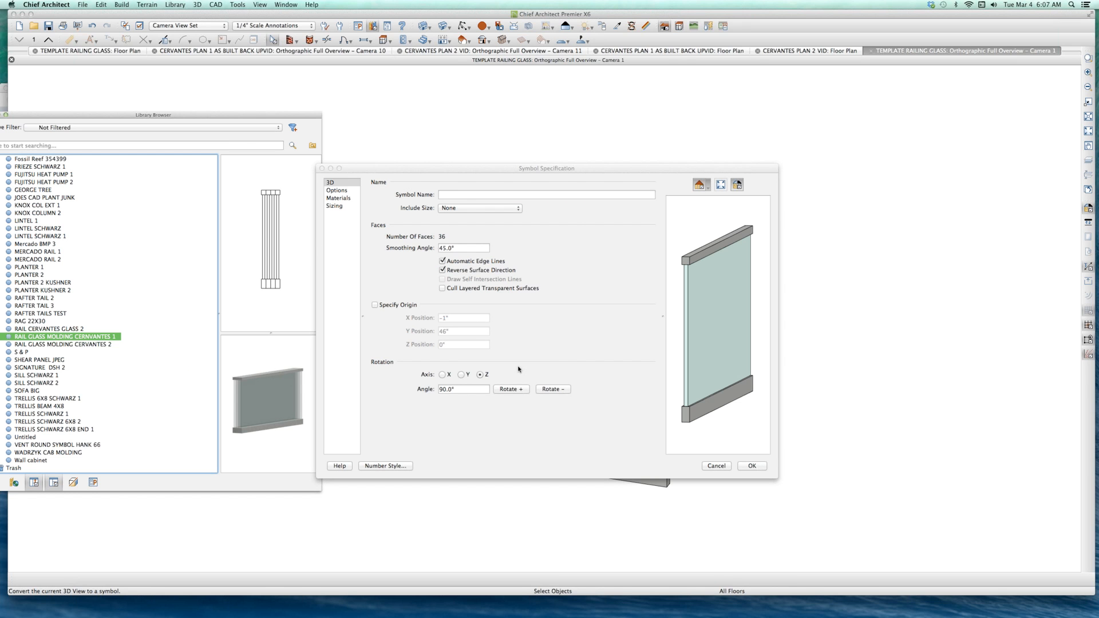
pyautogui.click(547, 394)
pyautogui.click(554, 389)
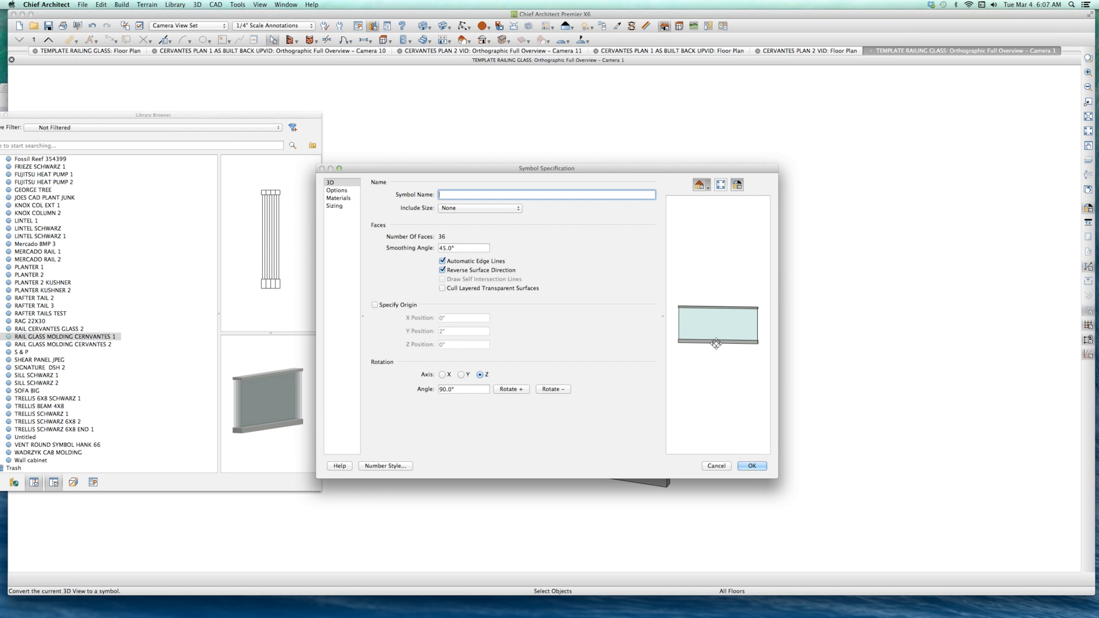
pyautogui.click(553, 390)
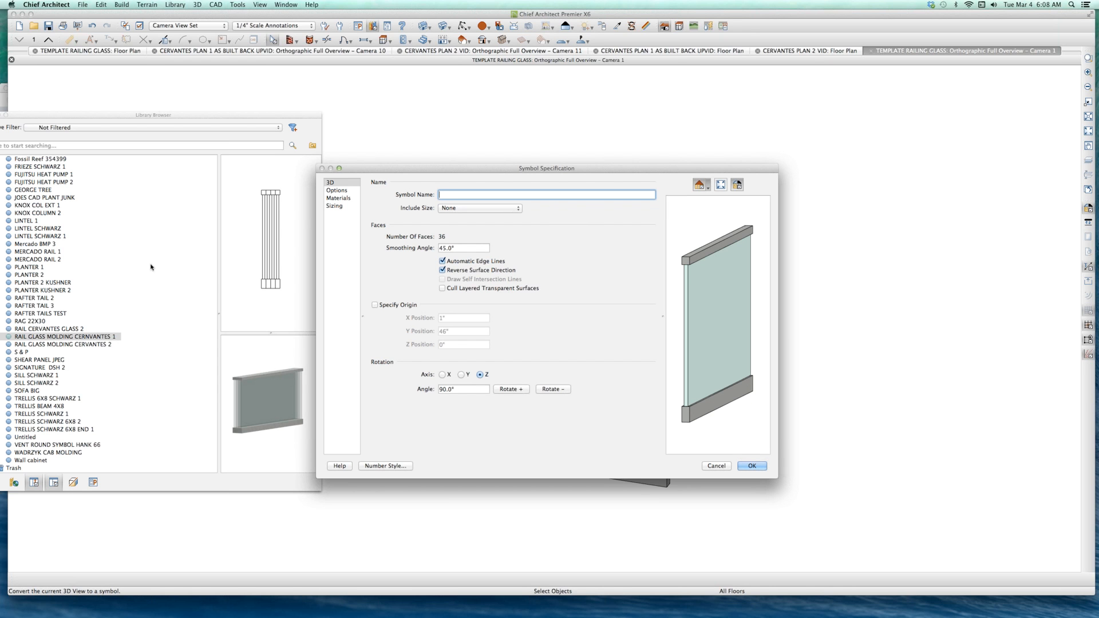
pyautogui.click(249, 279)
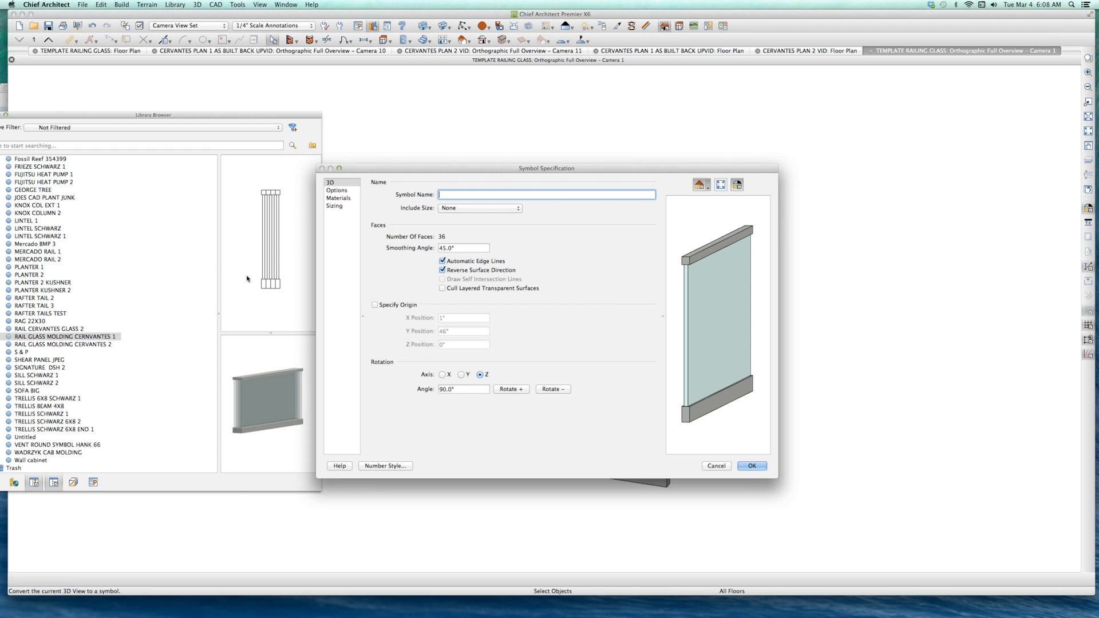
pyautogui.click(707, 466)
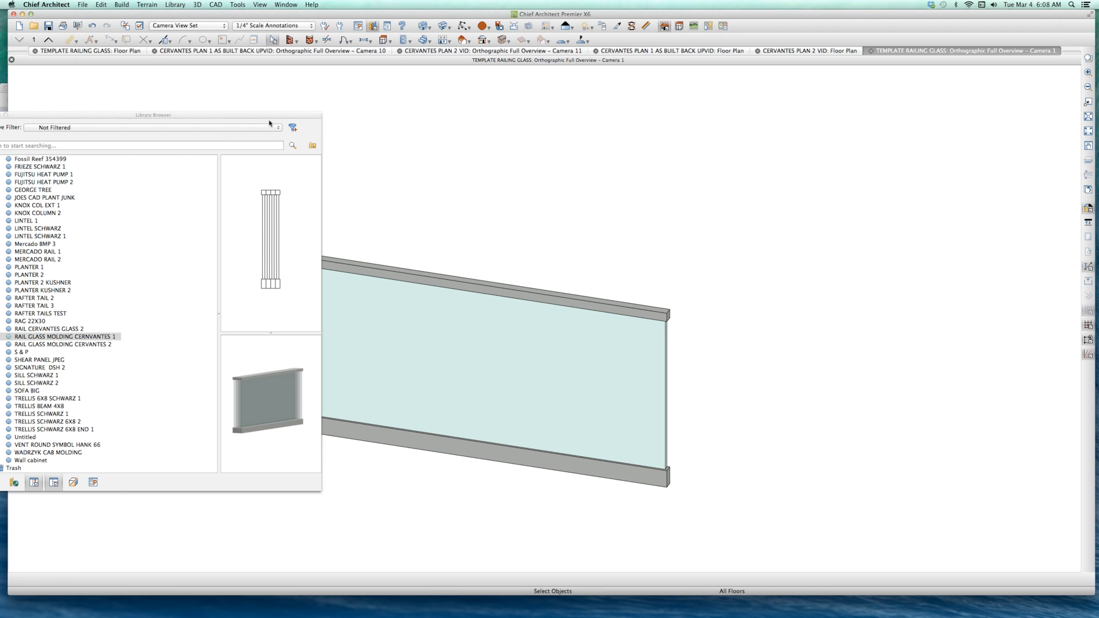
# Step: Close the railing template's camera view and floor plan without saving the changes
pyautogui.moveTo(271, 117); pyautogui.dragTo(1, 95)
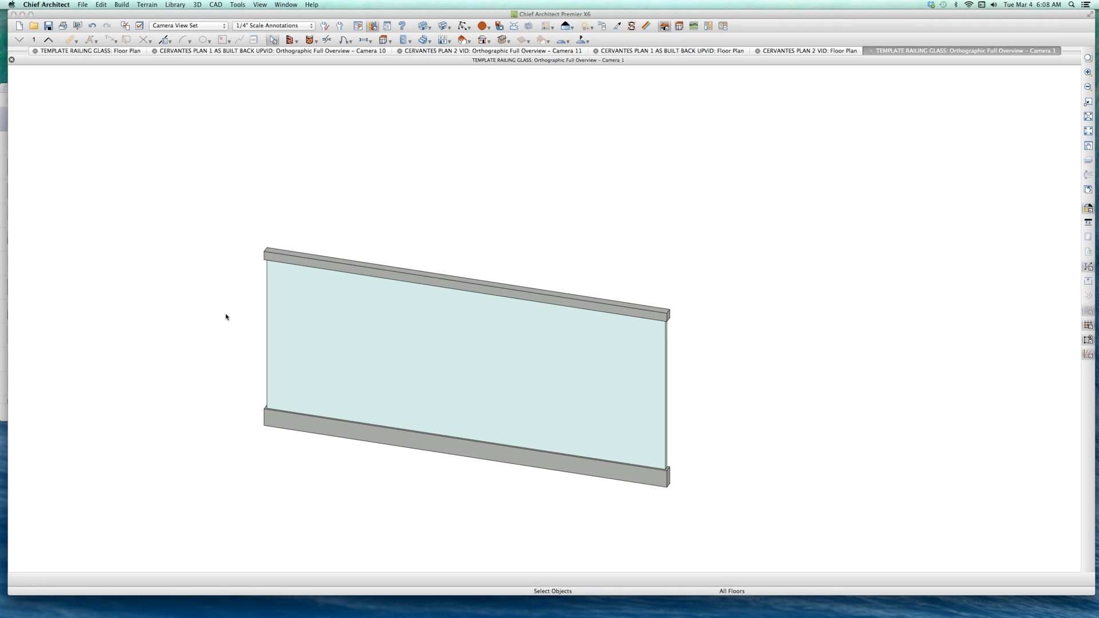
pyautogui.click(434, 306)
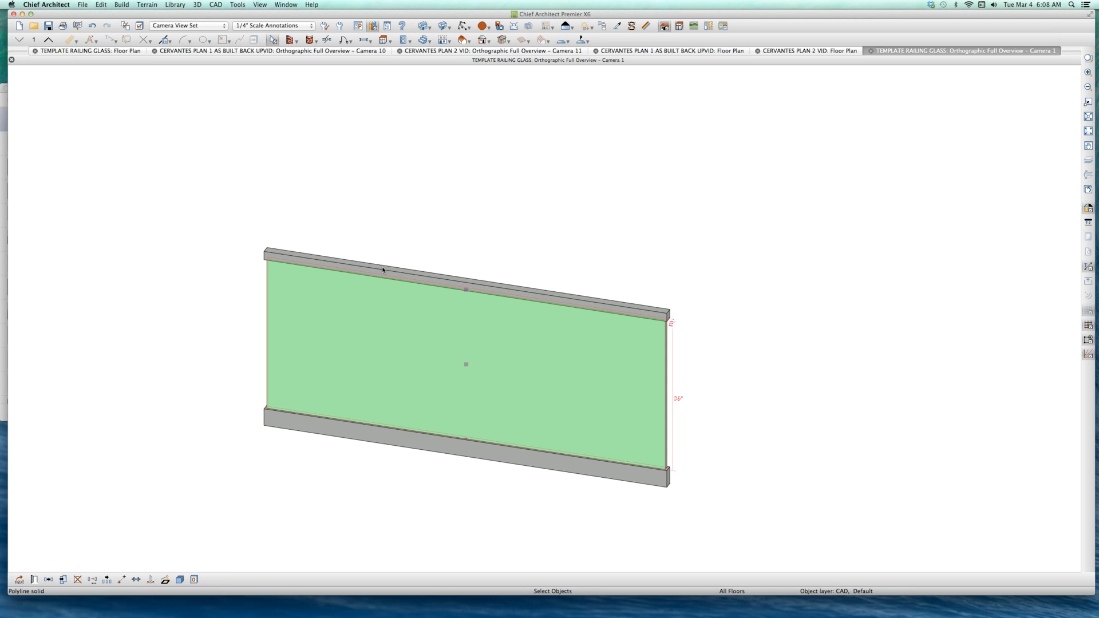
pyautogui.click(360, 242)
pyautogui.press('super+w')
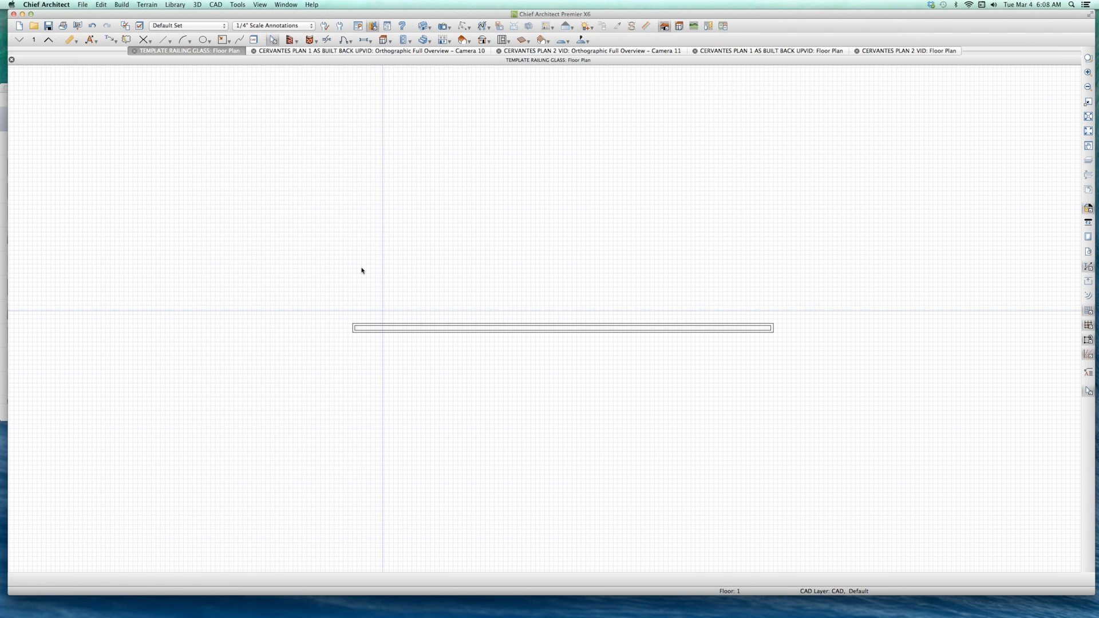
pyautogui.press('super+w')
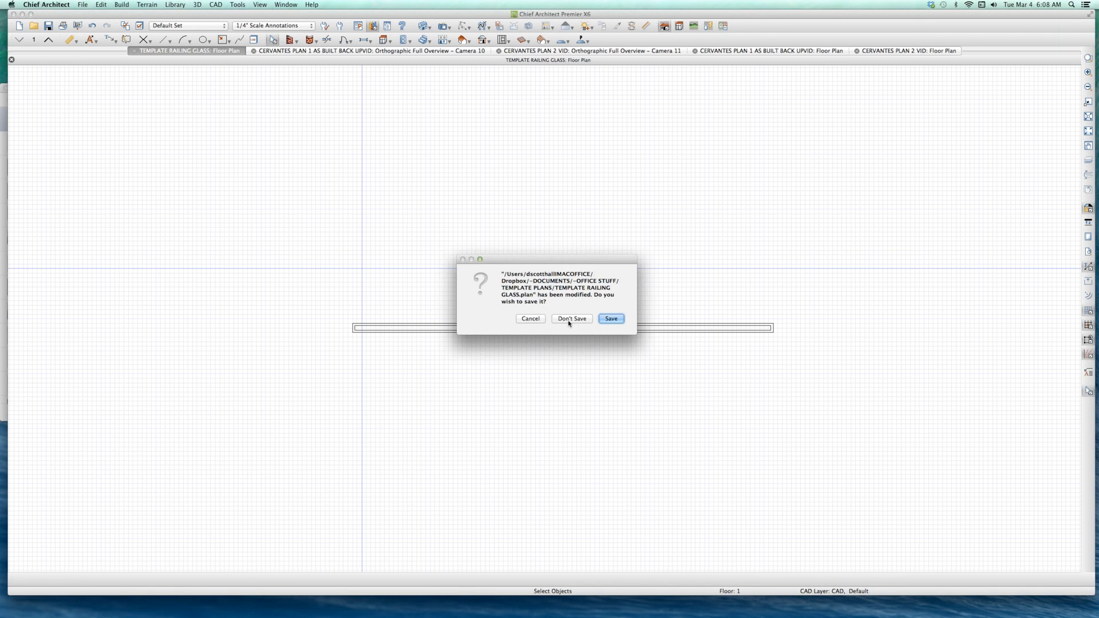
pyautogui.click(568, 323)
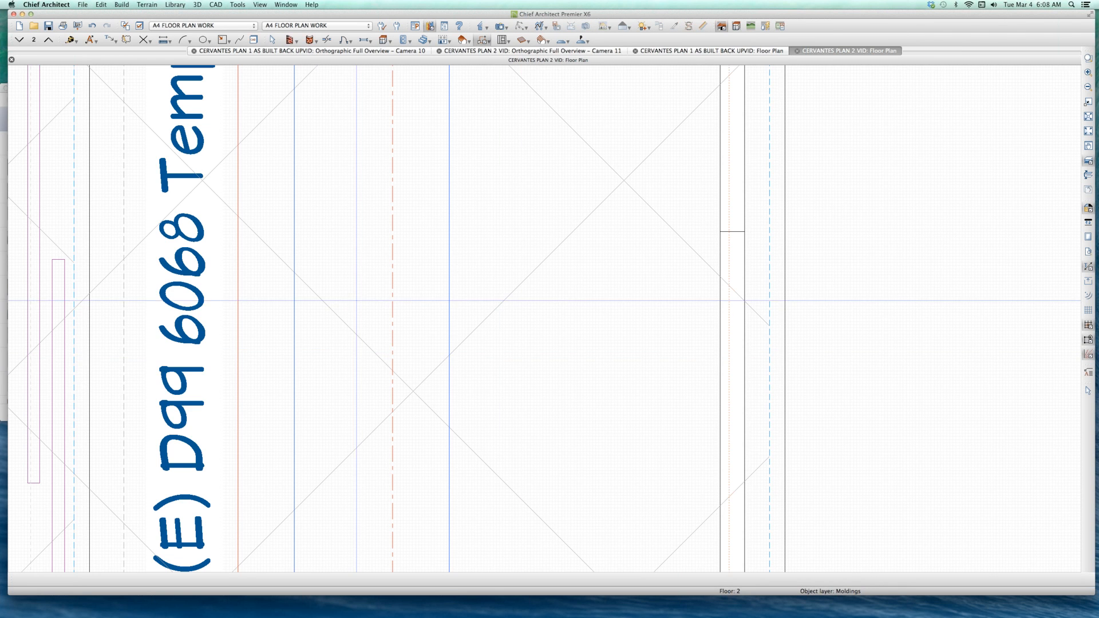
# Step: Draw a vertical CAD line about 26'-5" long in the open area east of the BED 1 balcony in CERVANTES PLAN 2
pyautogui.scroll(-4, 272, 369)
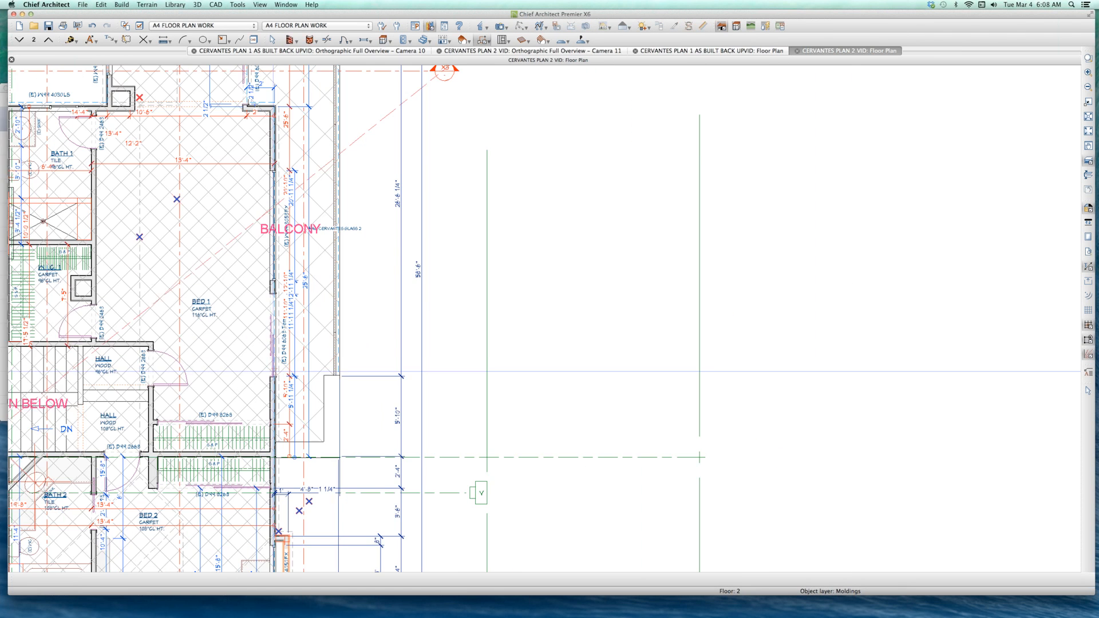
pyautogui.scroll(-1, 270, 434)
pyautogui.press('space')
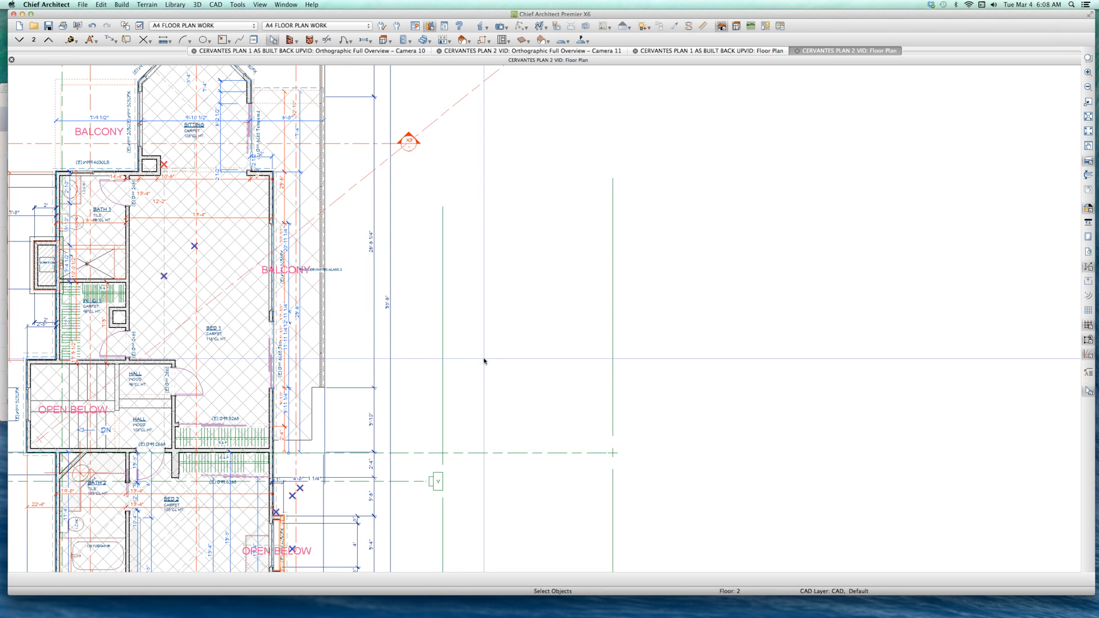
pyautogui.press('l')
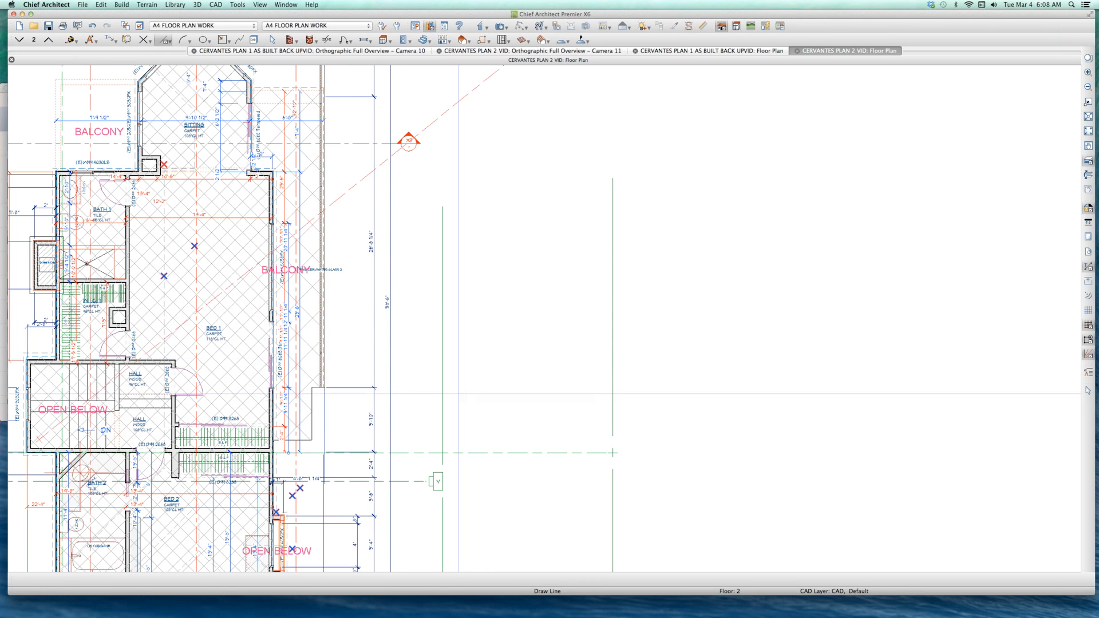
pyautogui.moveTo(489, 387); pyautogui.dragTo(489, 97)
pyautogui.press('space')
# Step: Convert the vertical CAD line east of the balcony to a molding polyline
pyautogui.click(497, 158)
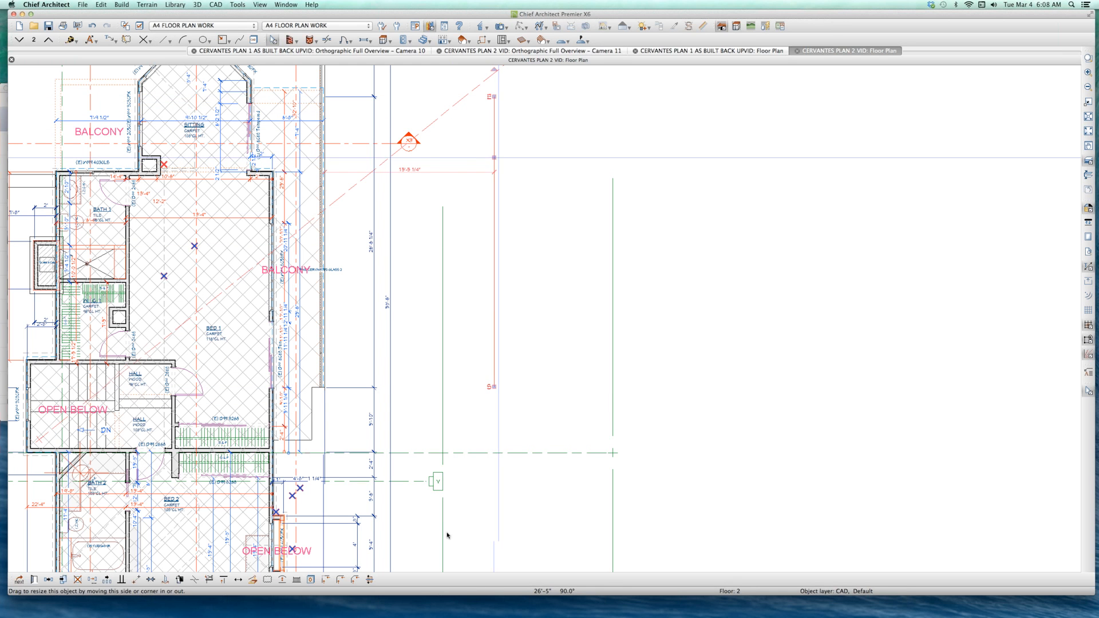
pyautogui.click(252, 579)
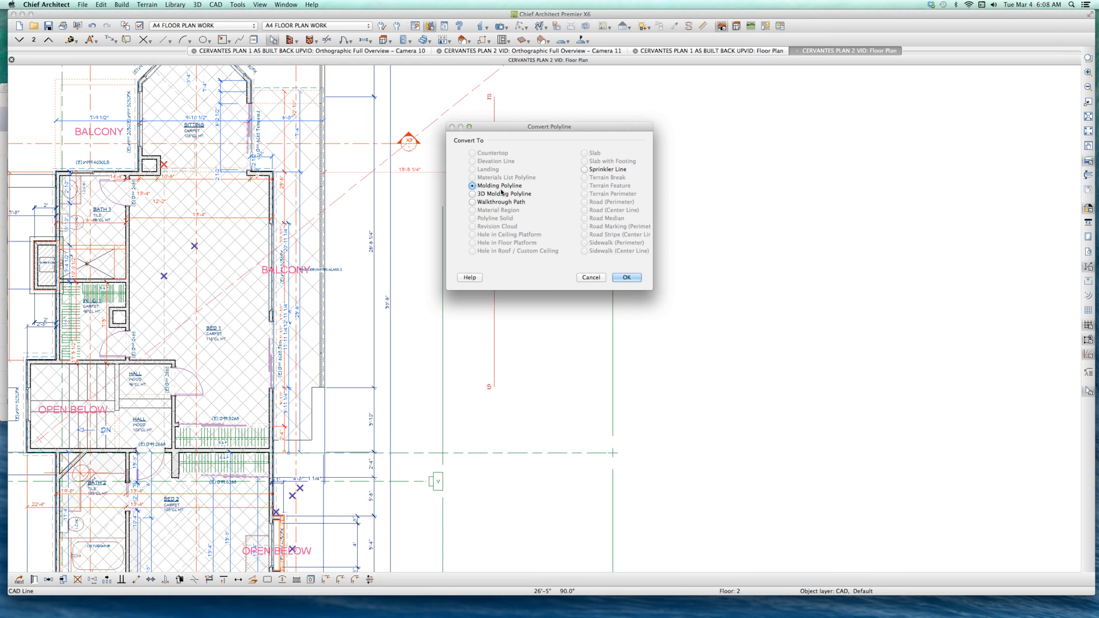
pyautogui.click(625, 278)
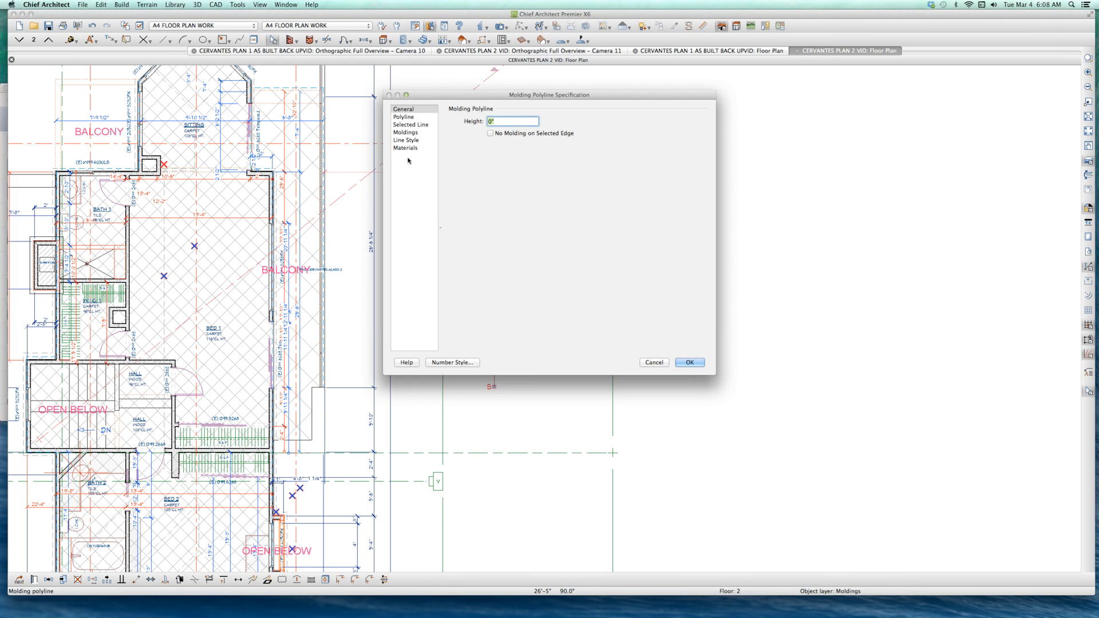
# Step: Add the user catalog's RAIL GLASS MOLDING CERVANTES 2 profile to the molding polyline
pyautogui.click(406, 132)
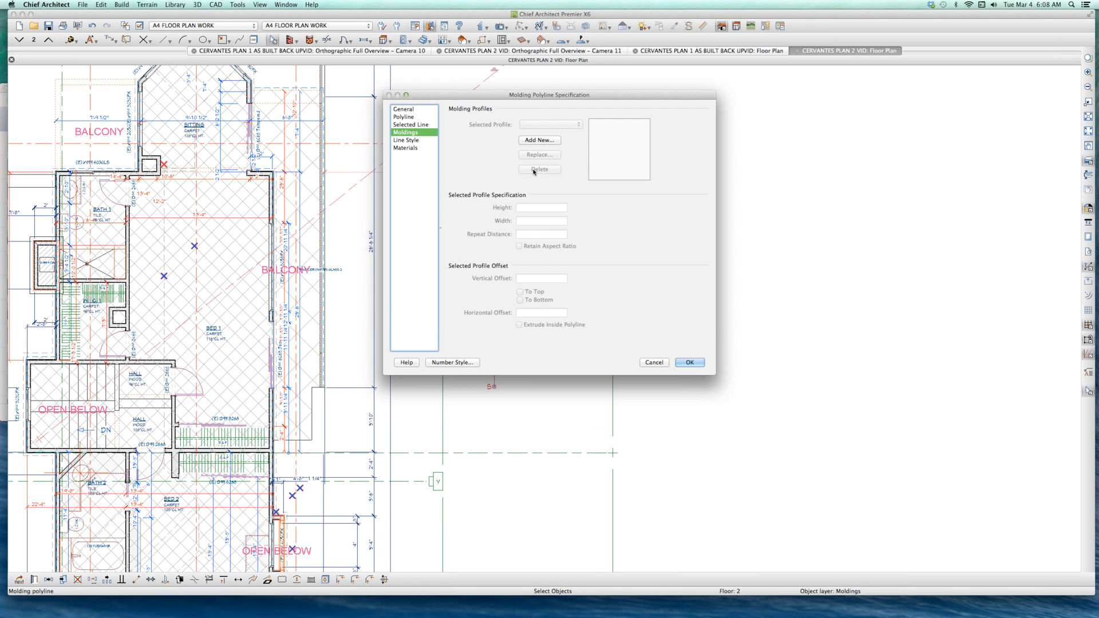
pyautogui.click(532, 140)
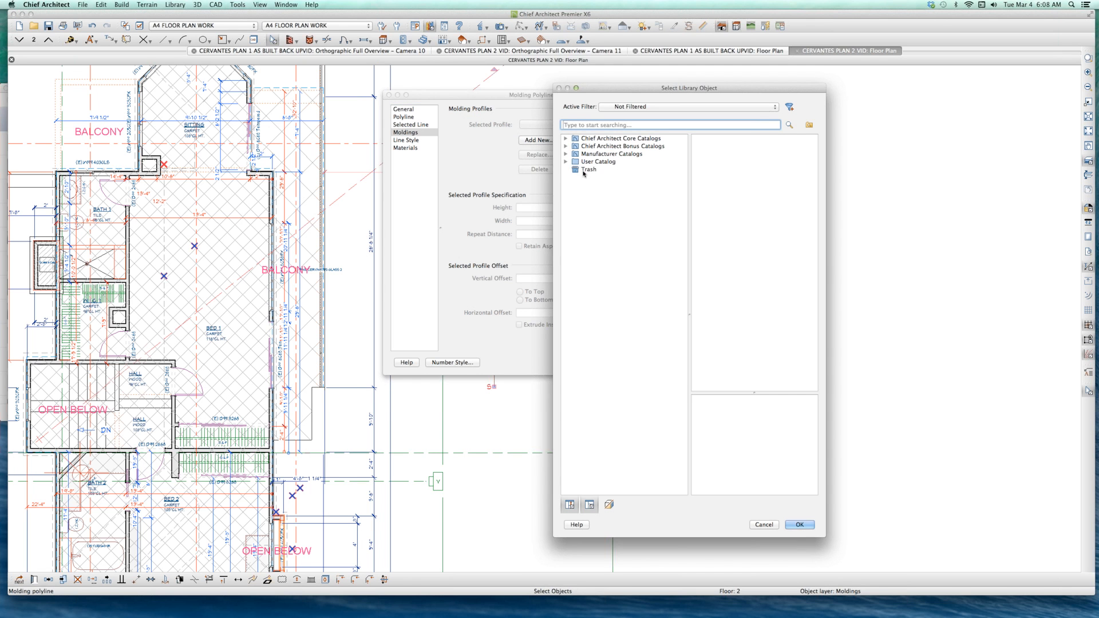
pyautogui.click(565, 161)
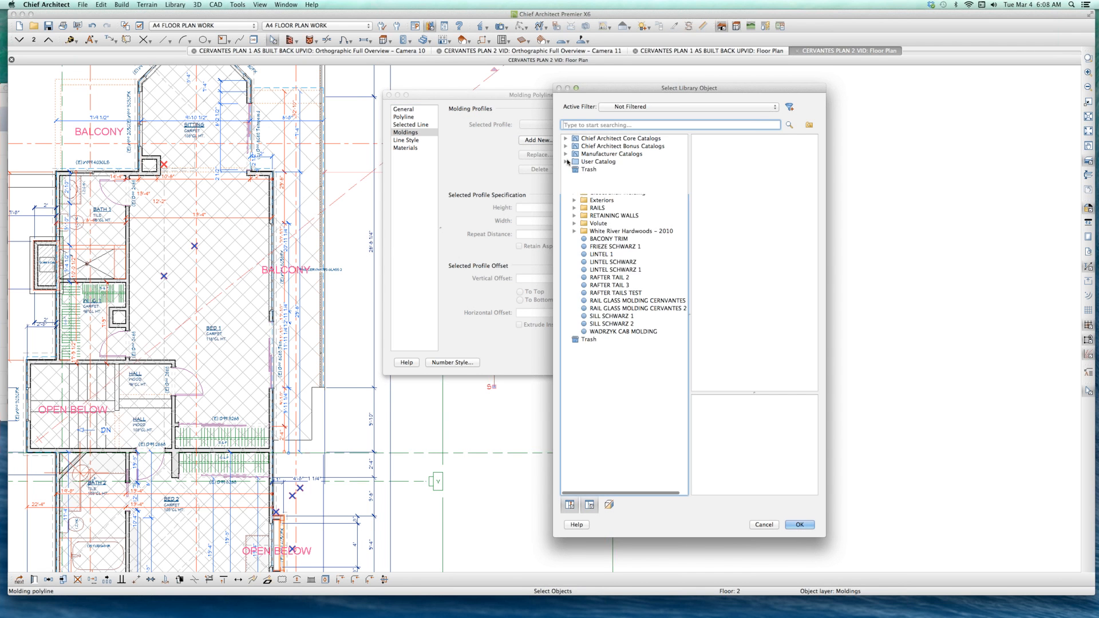
pyautogui.click(616, 309)
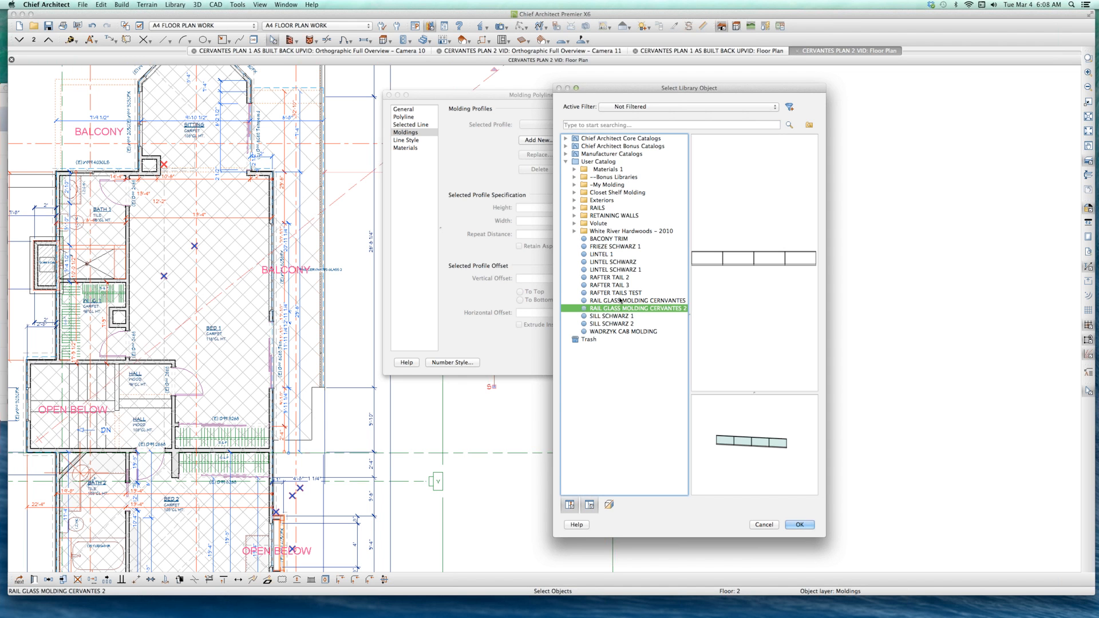
pyautogui.click(622, 301)
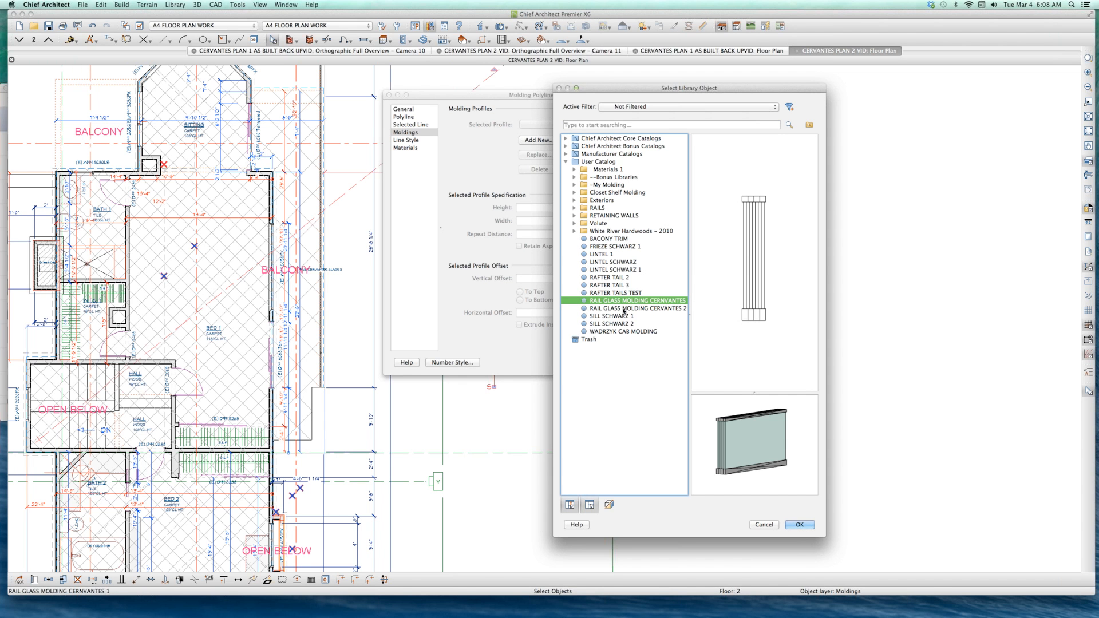
pyautogui.click(623, 310)
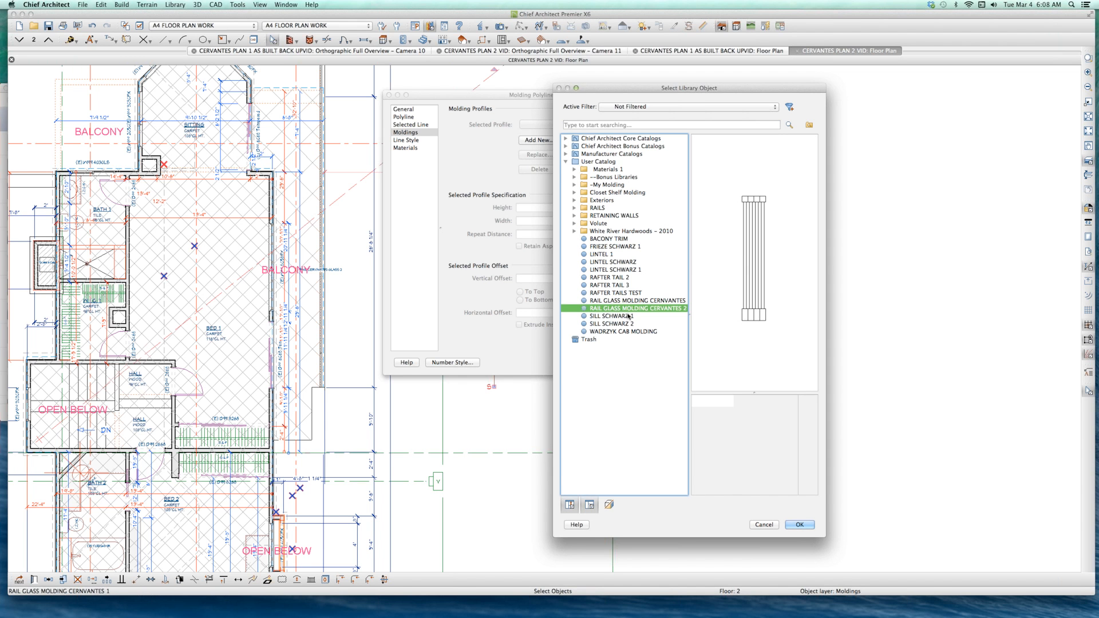
pyautogui.click(800, 525)
pyautogui.click(690, 362)
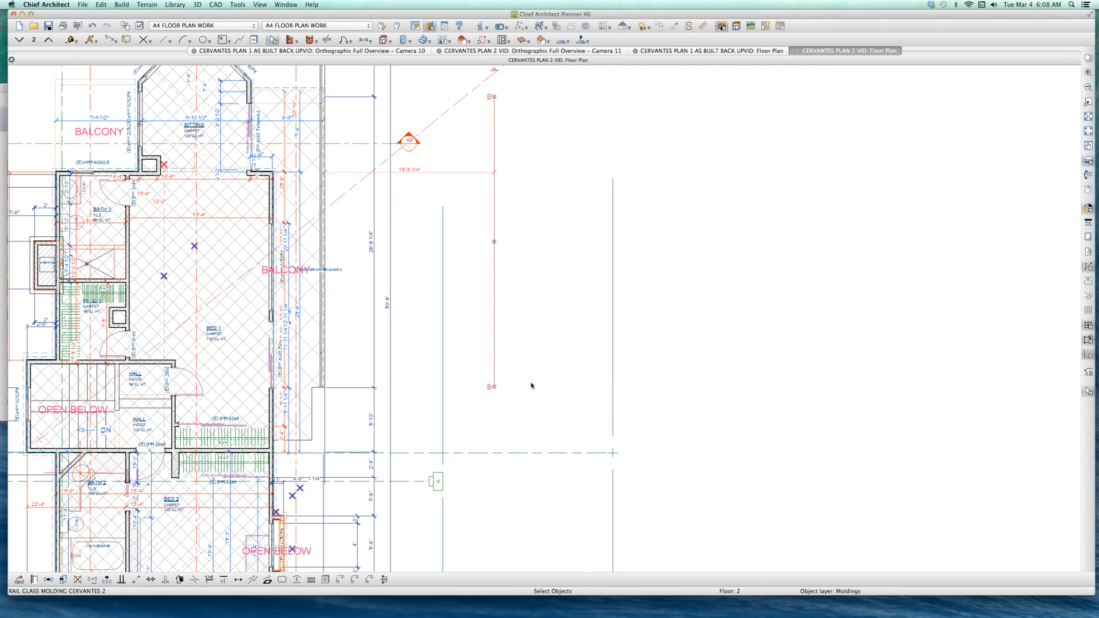
pyautogui.click(531, 382)
pyautogui.click(496, 291)
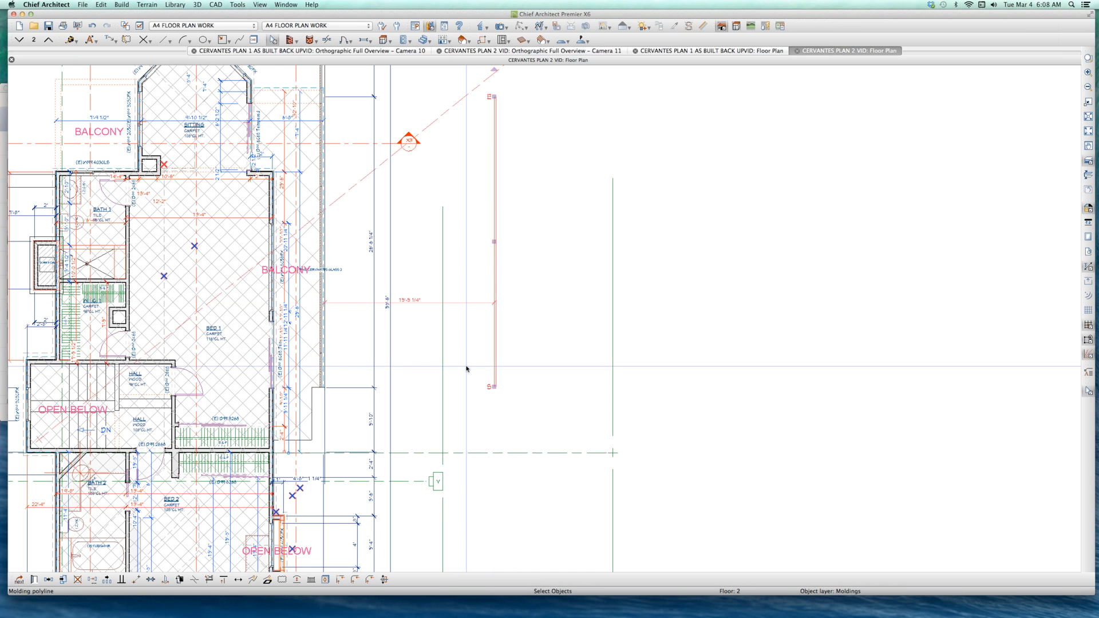
# Step: Create an orthographic full overview of the house and show the new street-side glass railing close up with line-drawn edges
pyautogui.press('o')
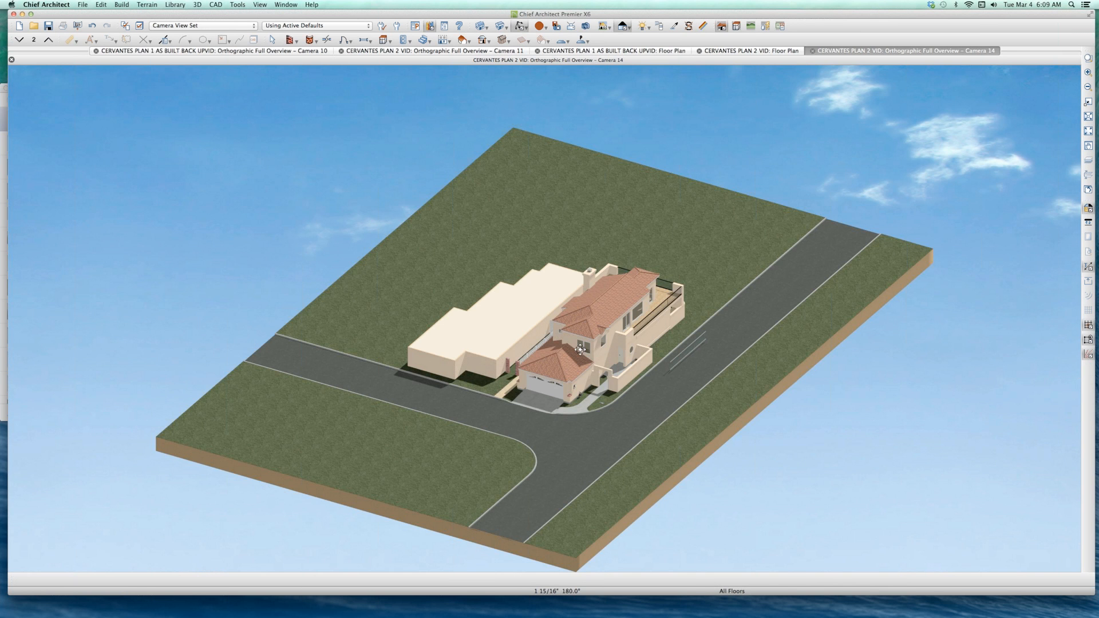
pyautogui.moveTo(592, 357)
pyautogui.mouseDown()
pyautogui.moveTo(577, 367)
pyautogui.moveTo(591, 345)
pyautogui.mouseUp()
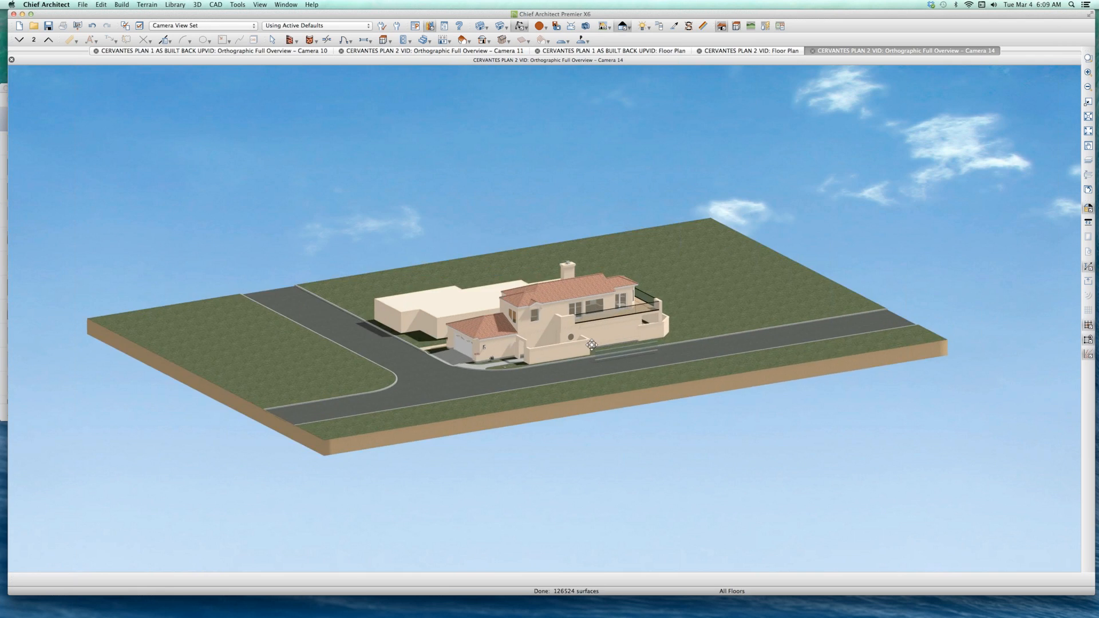
pyautogui.rightClick(591, 345)
pyautogui.scroll(5, 595, 347)
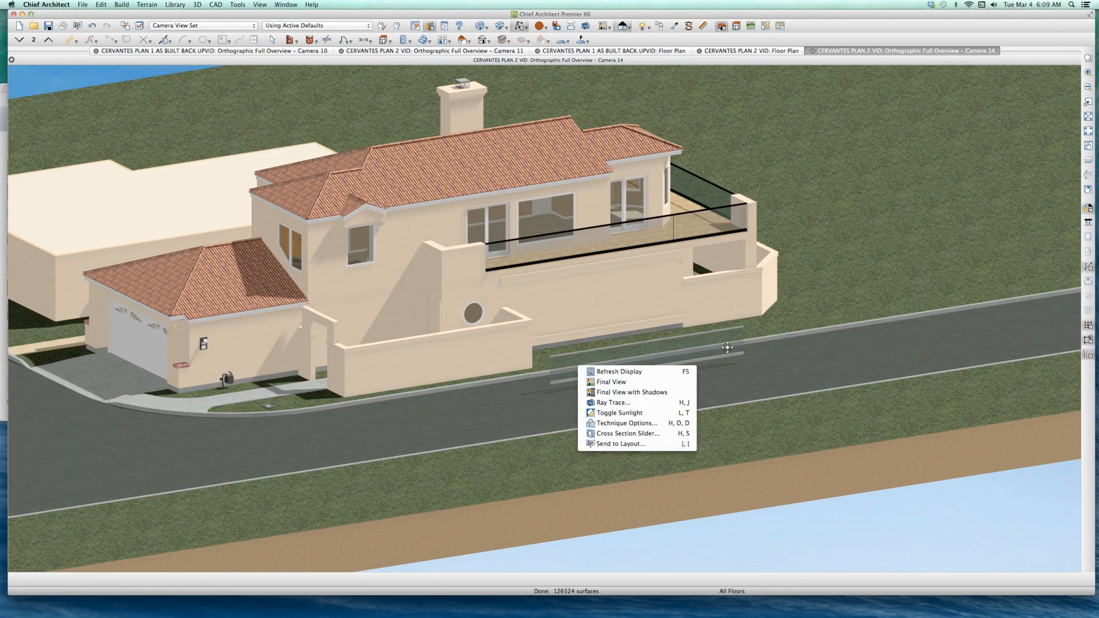
pyautogui.click(727, 347)
pyautogui.scroll(4, 660, 342)
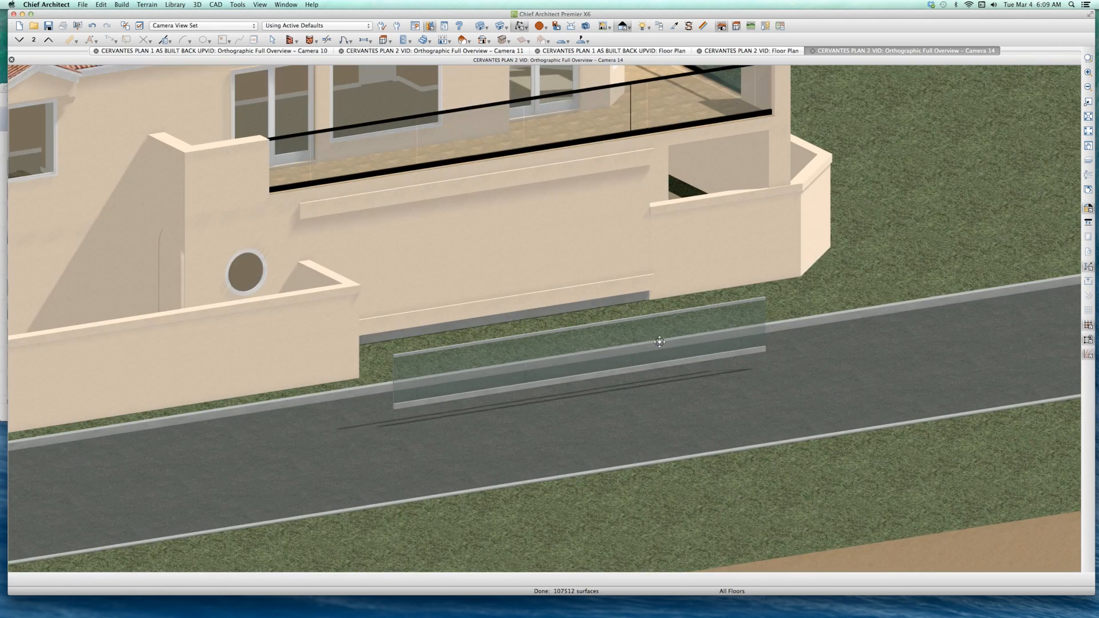
pyautogui.scroll(1, 659, 342)
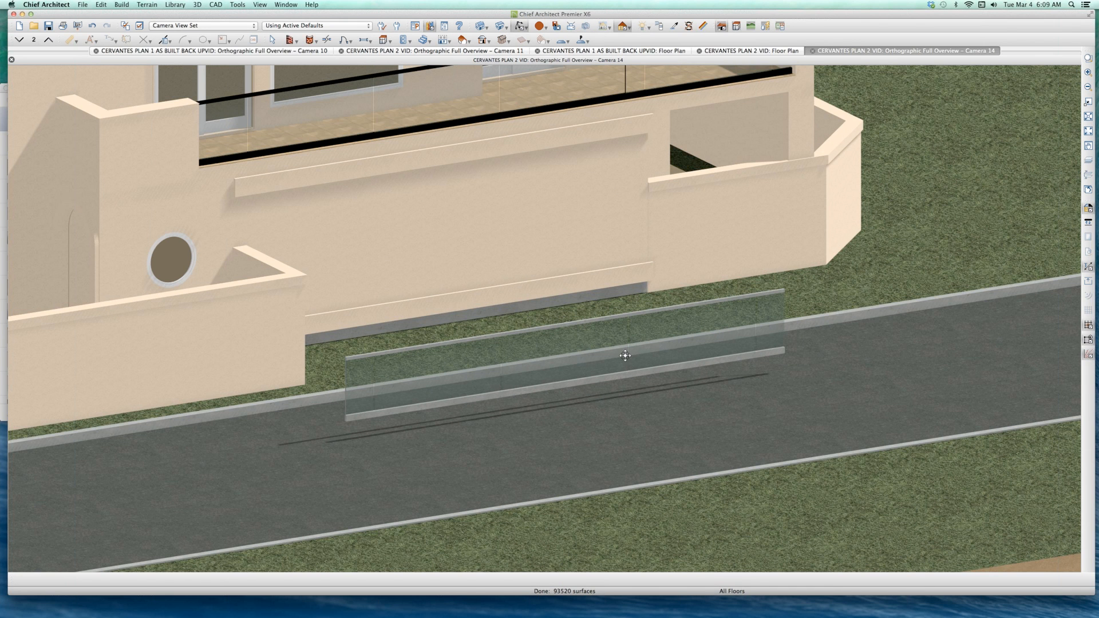
pyautogui.press('space')
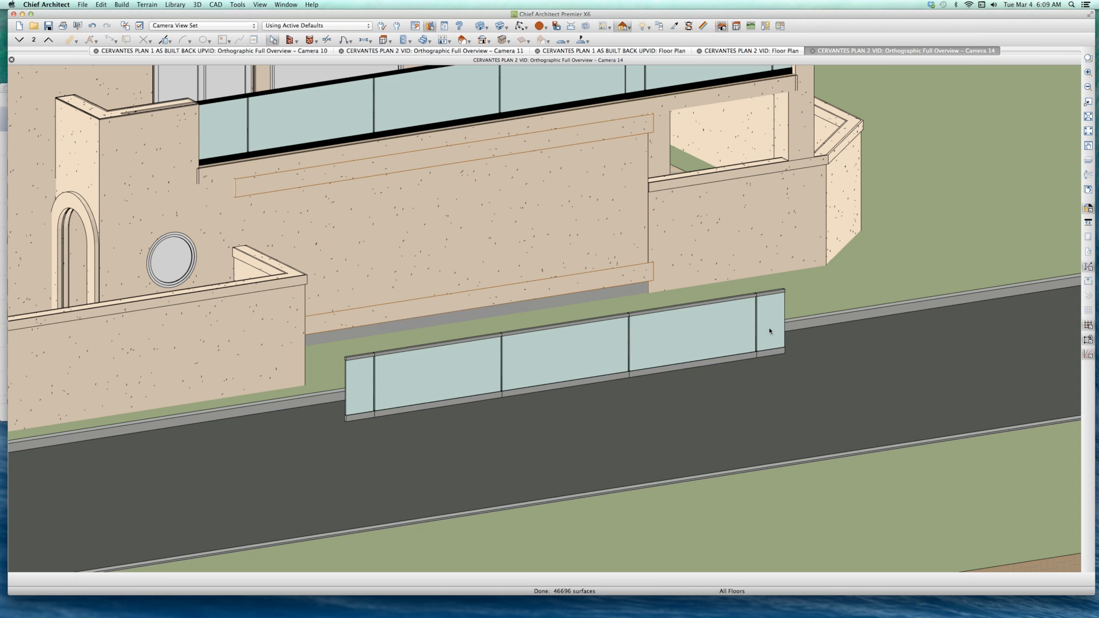
# Step: Tile all open views and close the CERVANTES PLAN 1 camera view and floor plan, saving the plan's changes
pyautogui.hotkey('shift', 'F4')
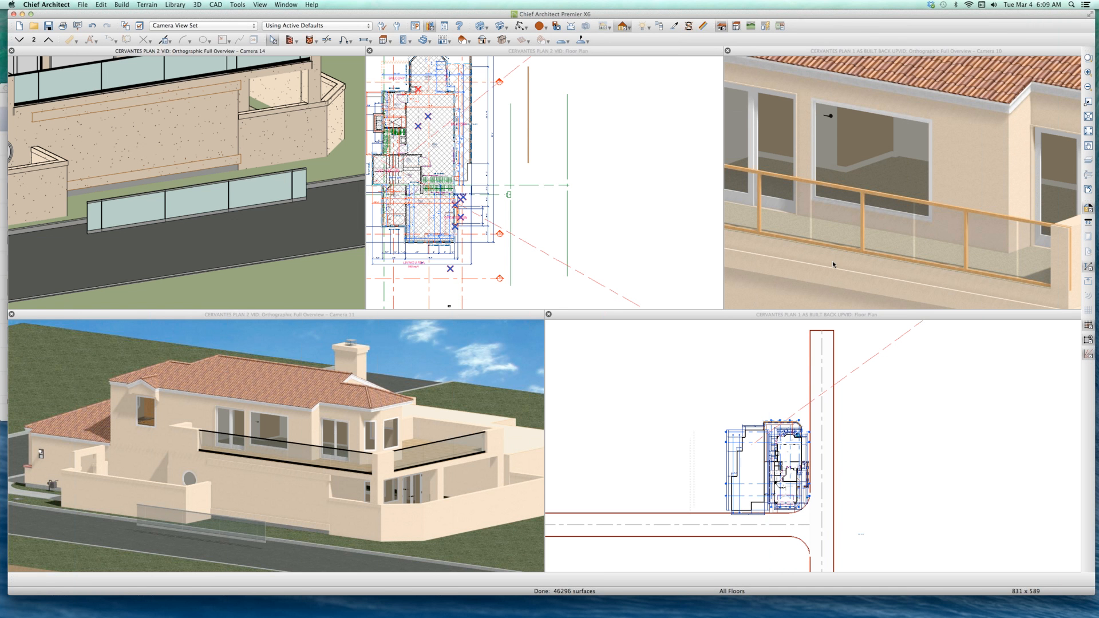
pyautogui.click(843, 191)
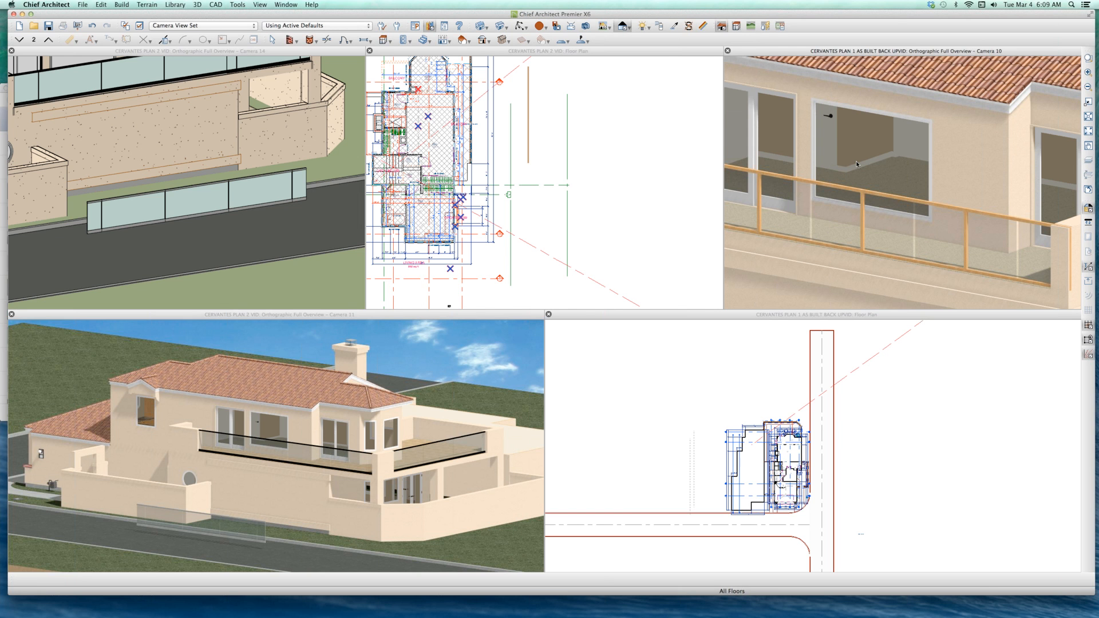
pyautogui.press('super+w')
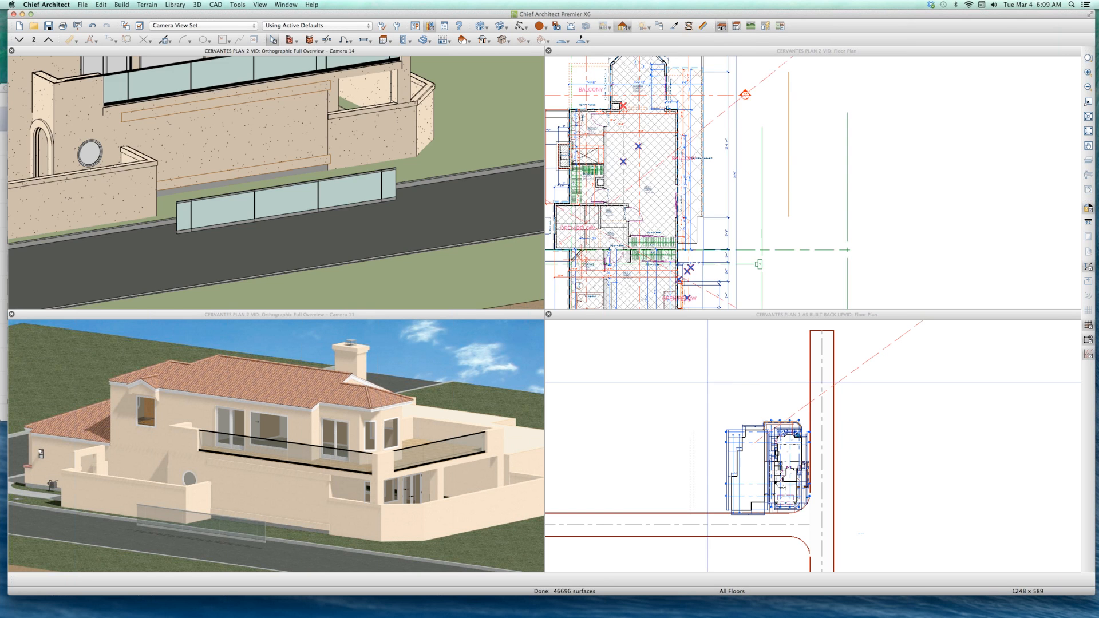
pyautogui.click(707, 382)
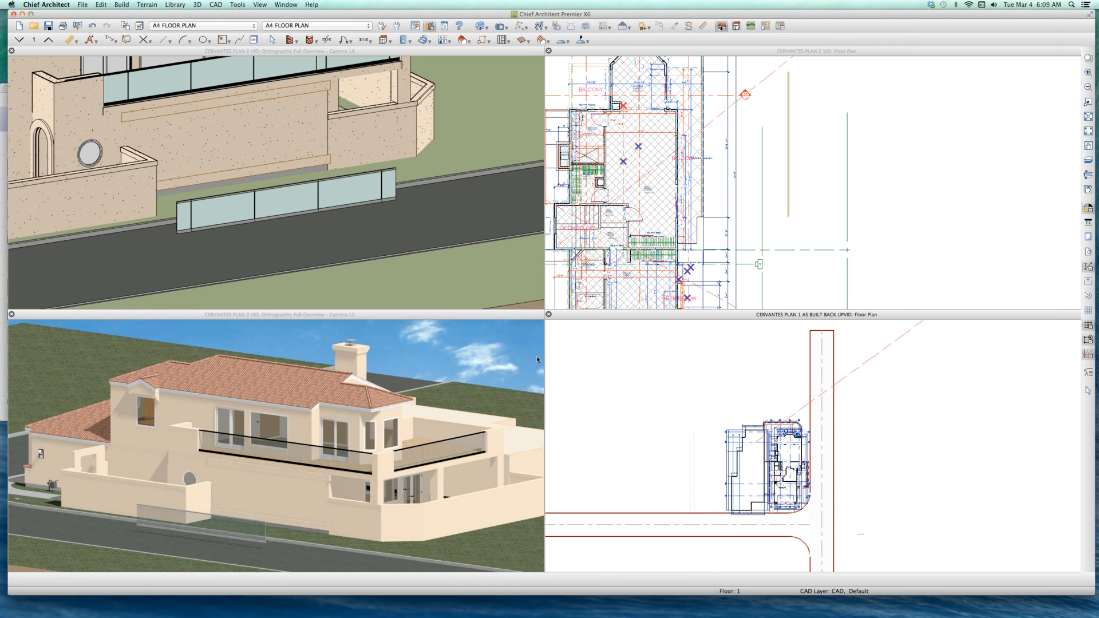
pyautogui.press('super+w')
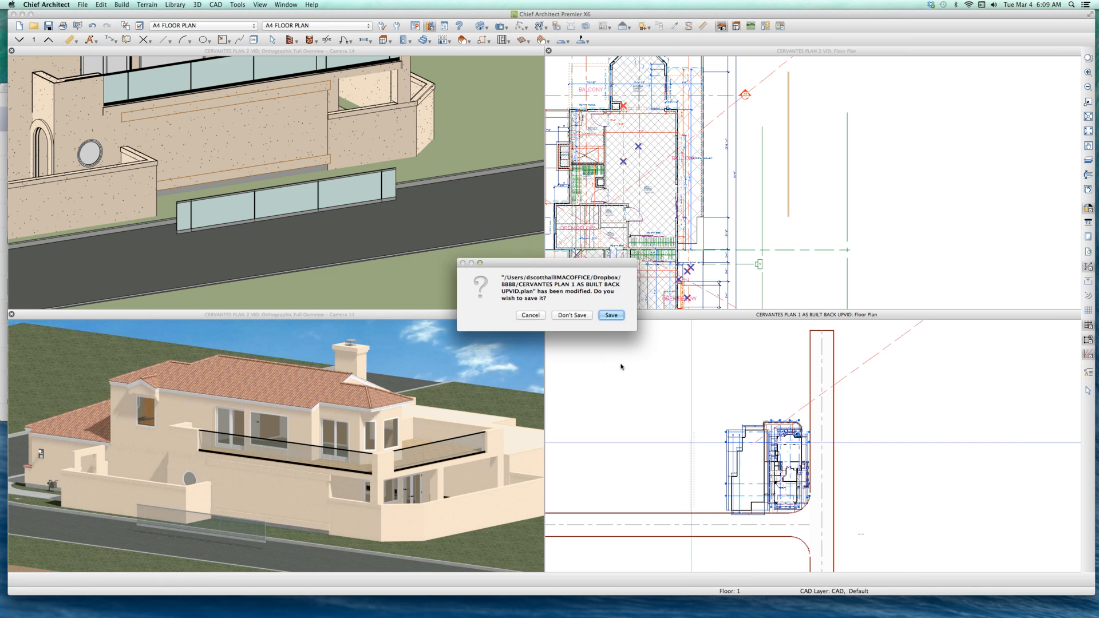
pyautogui.click(611, 315)
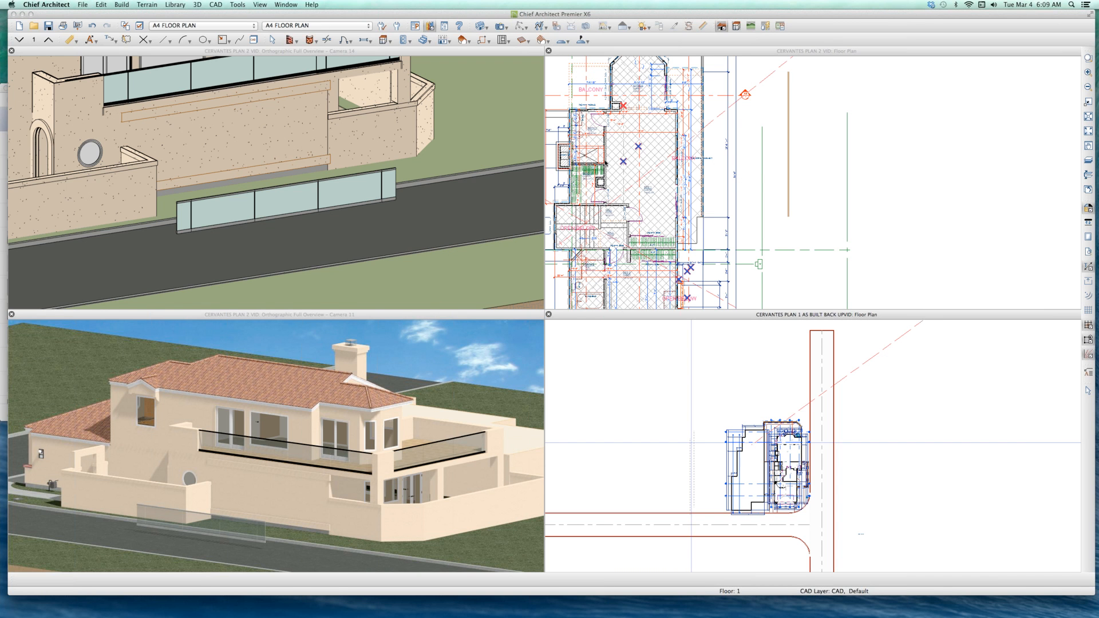
# Step: Close the Camera 11 overview, leaving the Camera 14 overview and the CERVANTES PLAN 2 floor plan side by side
pyautogui.click(295, 196)
pyautogui.scroll(3, 295, 196)
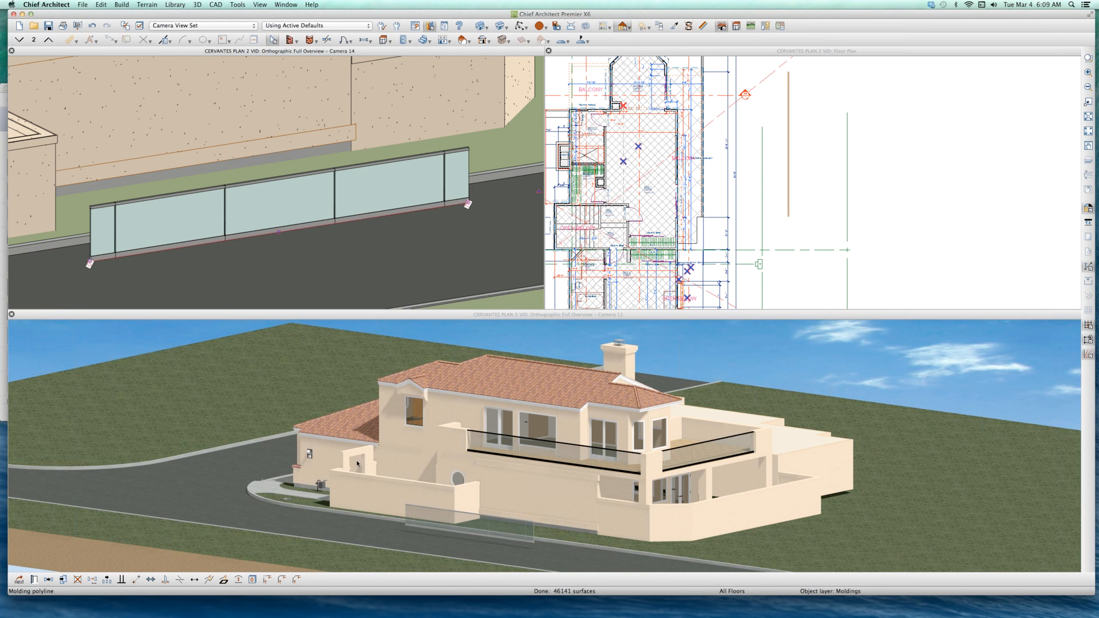
pyautogui.click(312, 436)
pyautogui.press('super+w')
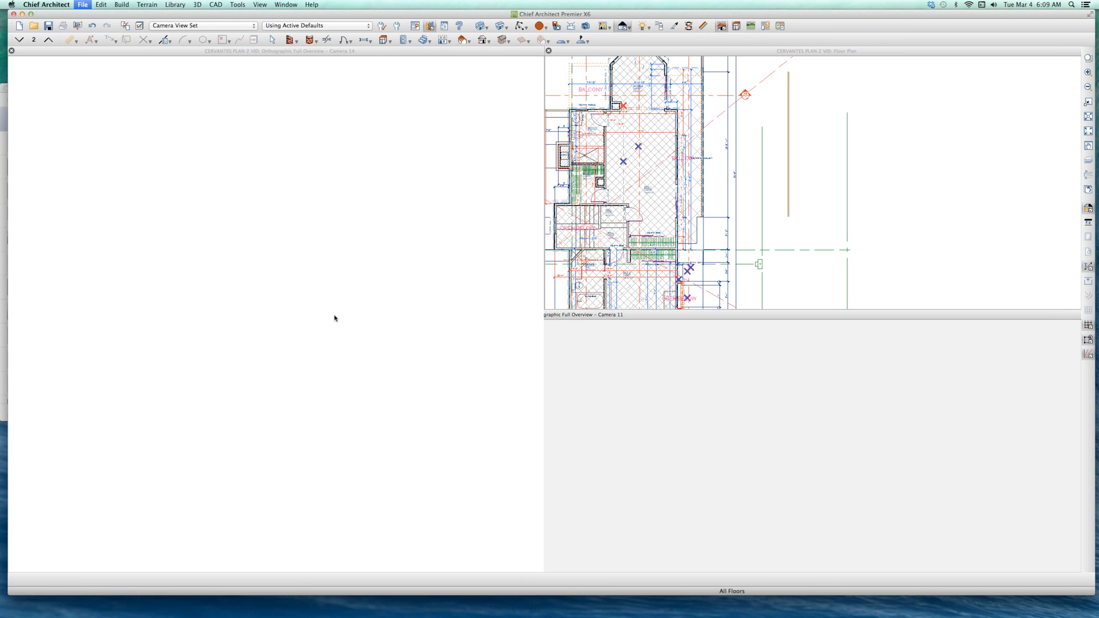
pyautogui.scroll(-3, 332, 301)
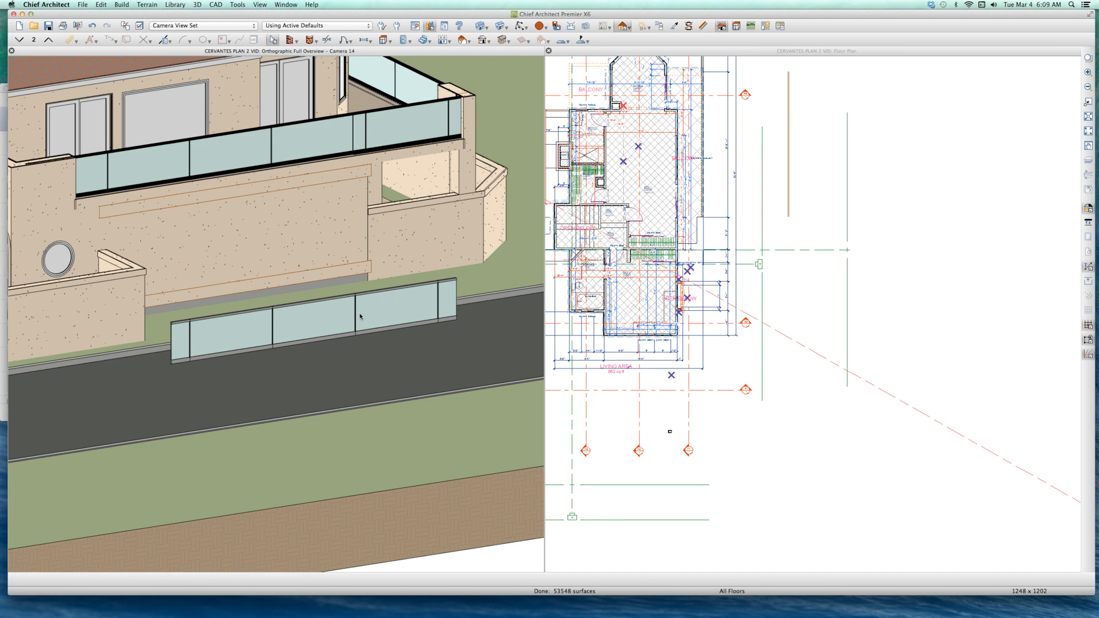
# Step: Stretch the freestanding molding polyline east of the balcony southward in the floor plan to about 364" long
pyautogui.click(372, 317)
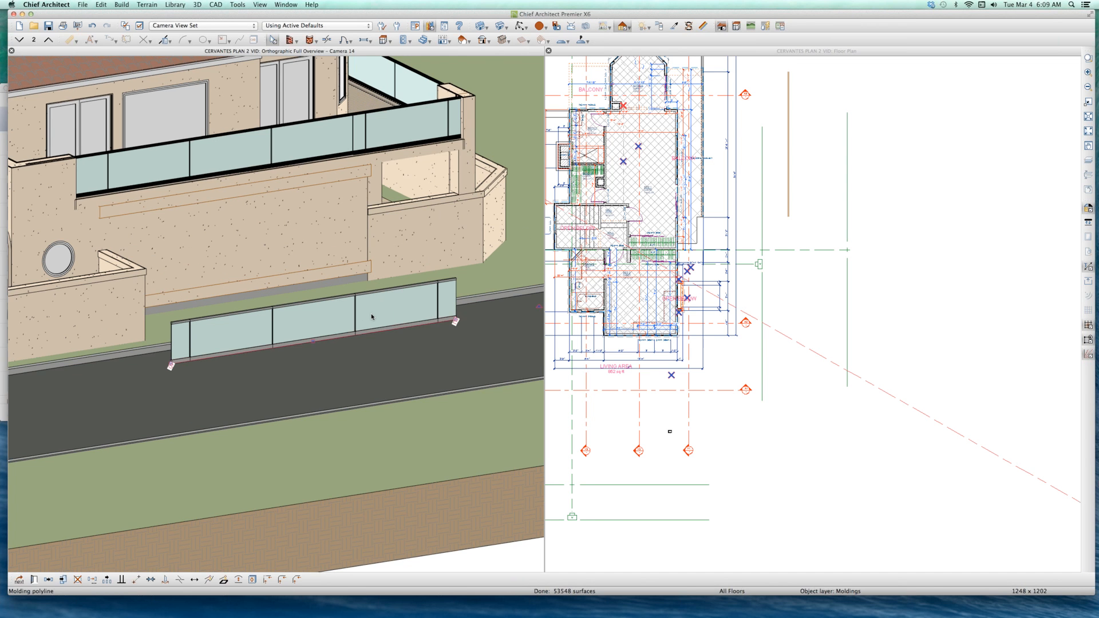
pyautogui.click(291, 144)
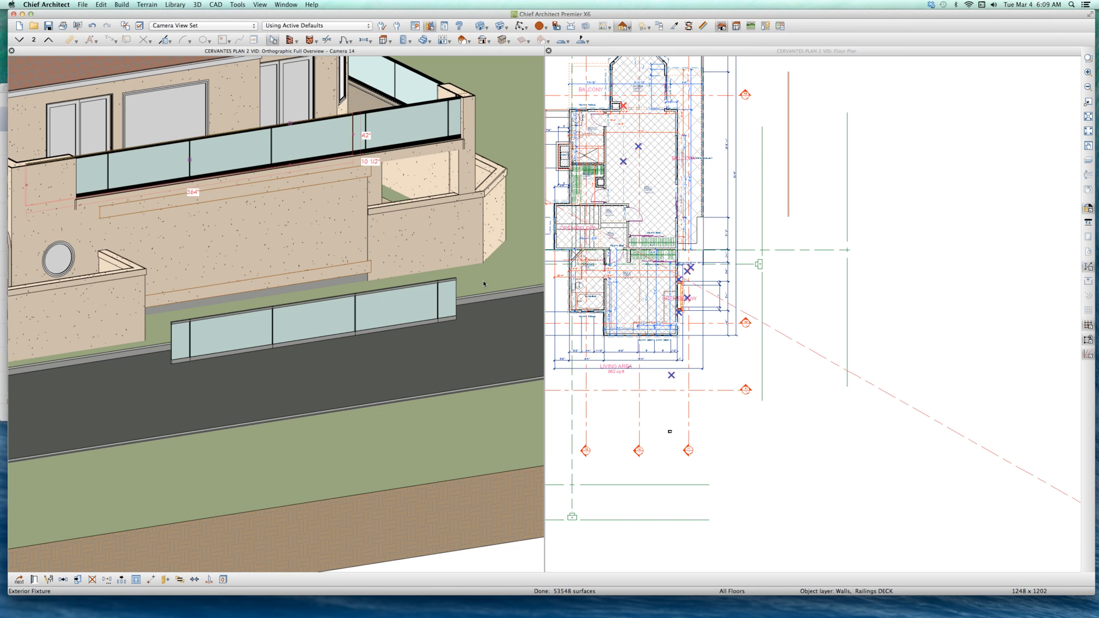
pyautogui.click(788, 206)
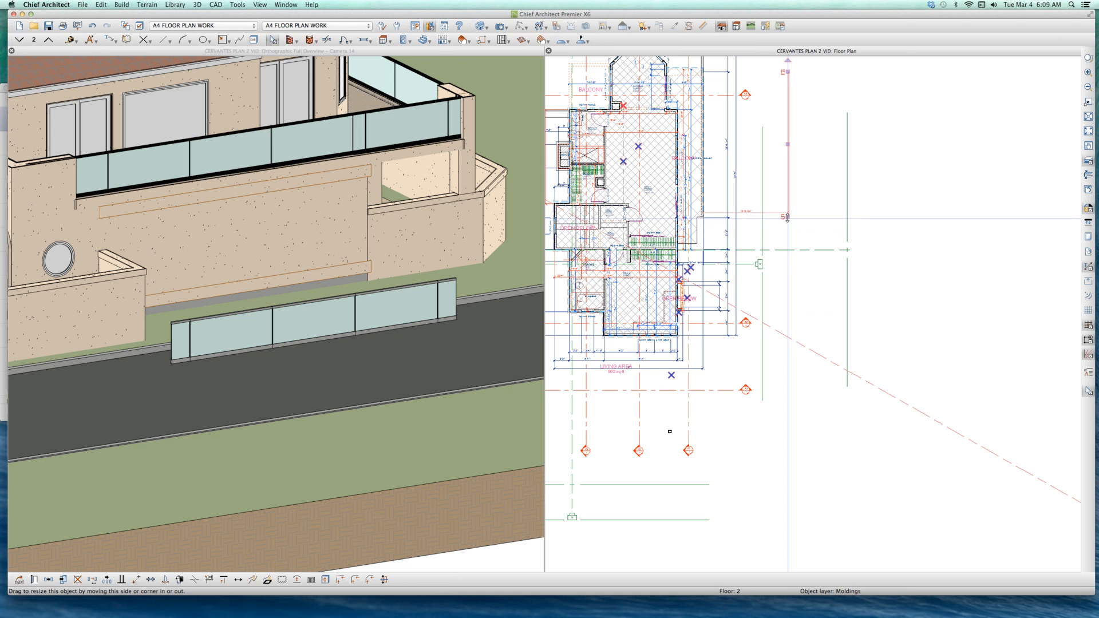
pyautogui.moveTo(788, 219)
pyautogui.mouseDown()
pyautogui.moveTo(787, 230)
pyautogui.moveTo(786, 204)
pyautogui.moveTo(785, 266)
pyautogui.moveTo(789, 238)
pyautogui.mouseUp()
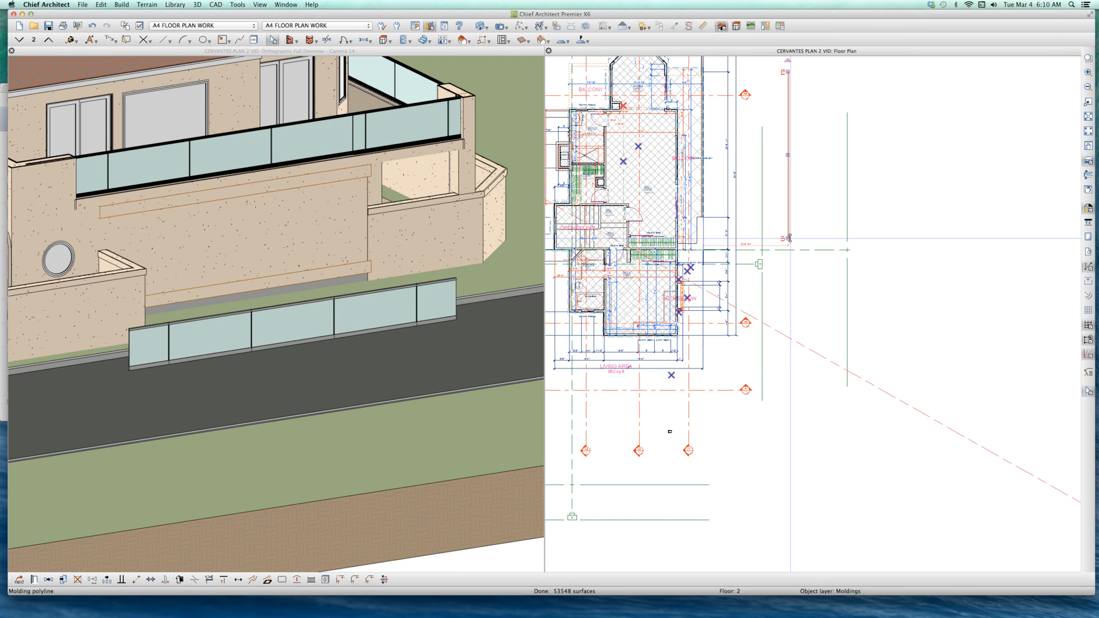
# Step: Set the freestanding molding polyline's length to 368" with its start point locked
pyautogui.scroll(3, 789, 237)
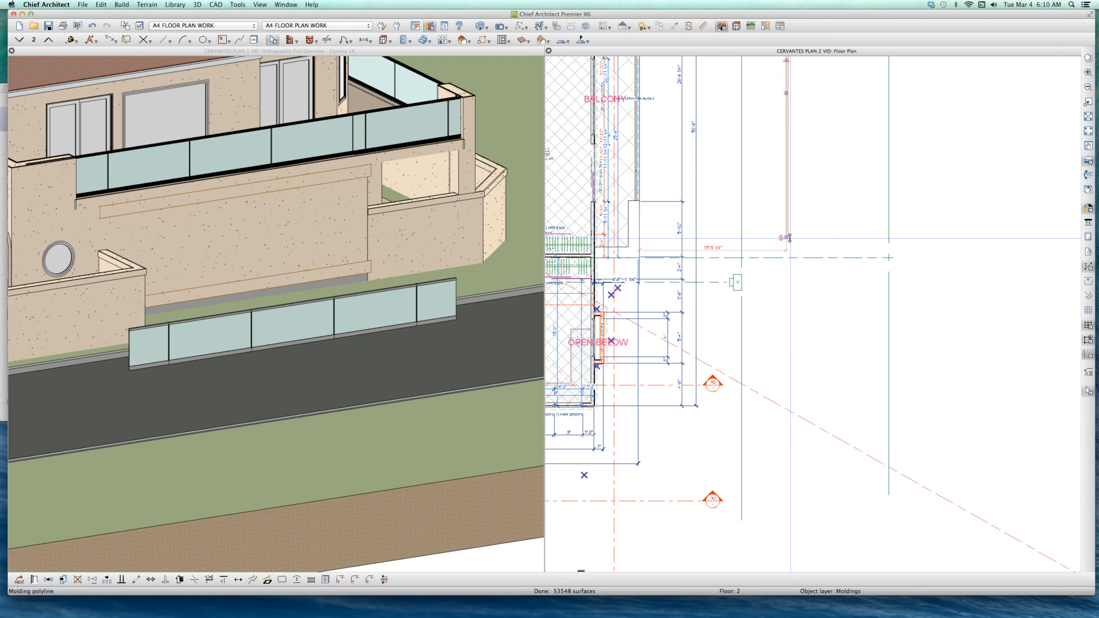
pyautogui.scroll(-3, 789, 238)
pyautogui.scroll(6, 788, 238)
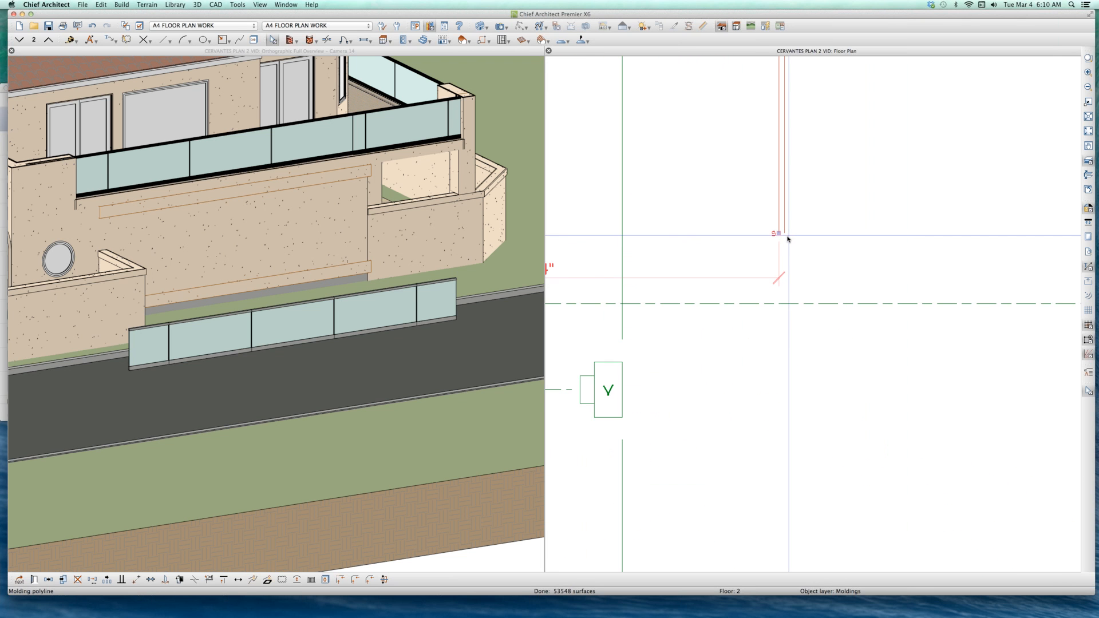
pyautogui.scroll(2, 787, 238)
pyautogui.doubleClick(770, 231)
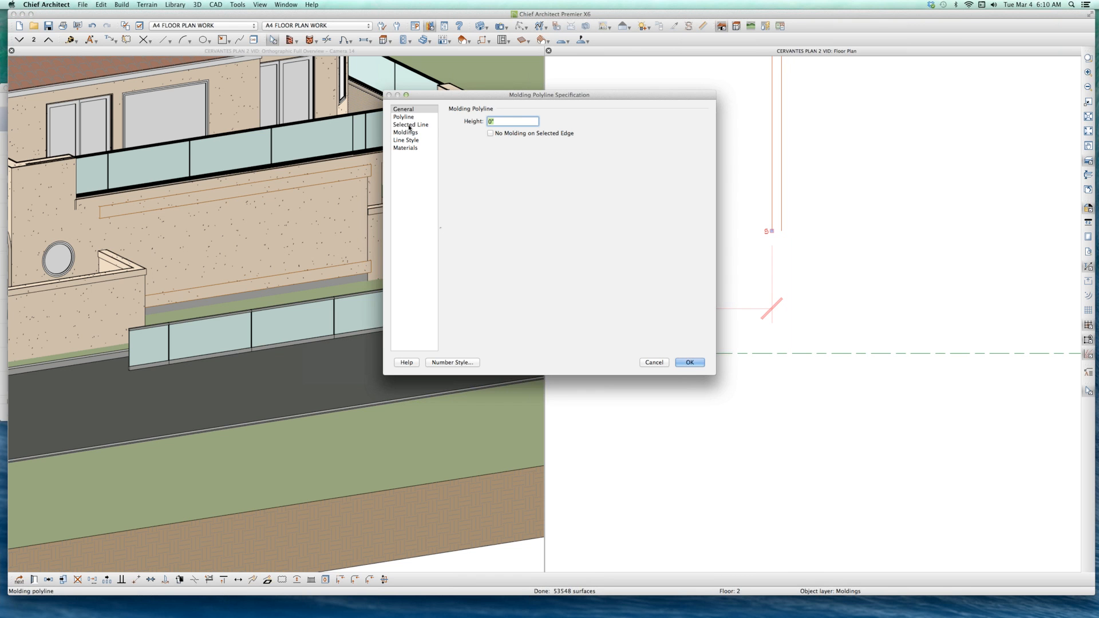
pyautogui.click(410, 124)
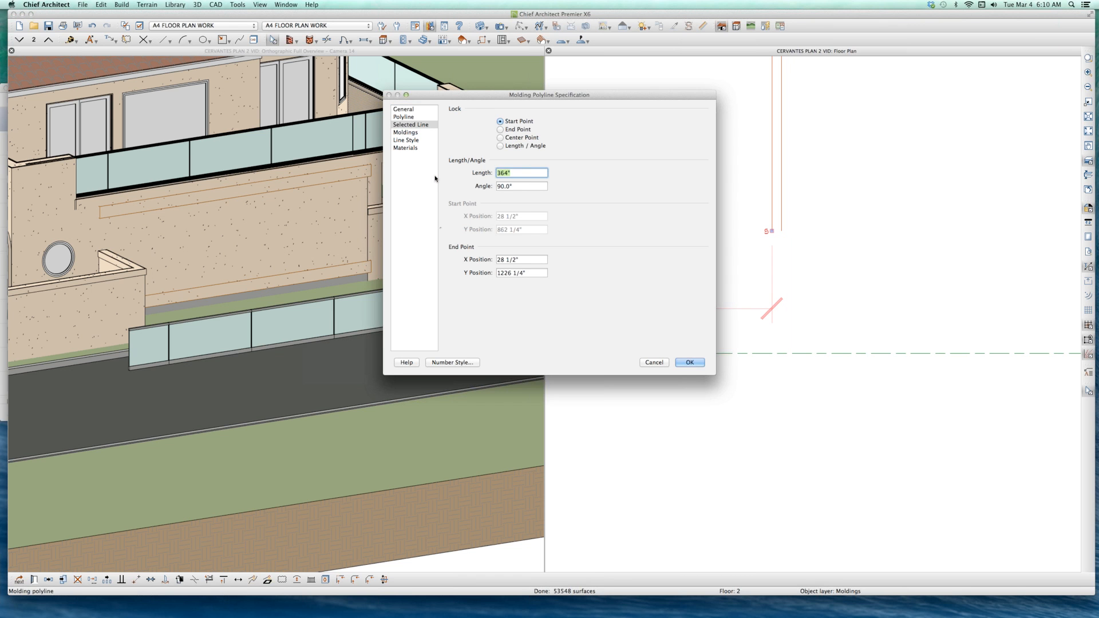
pyautogui.write('368')
pyautogui.press('Return')
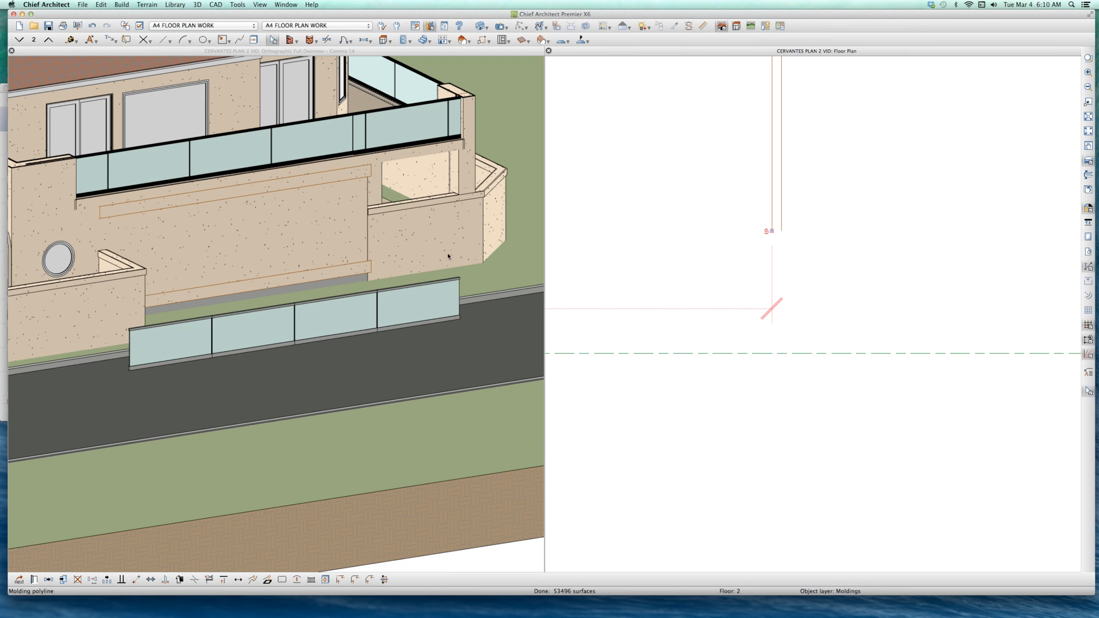
pyautogui.press('Escape')
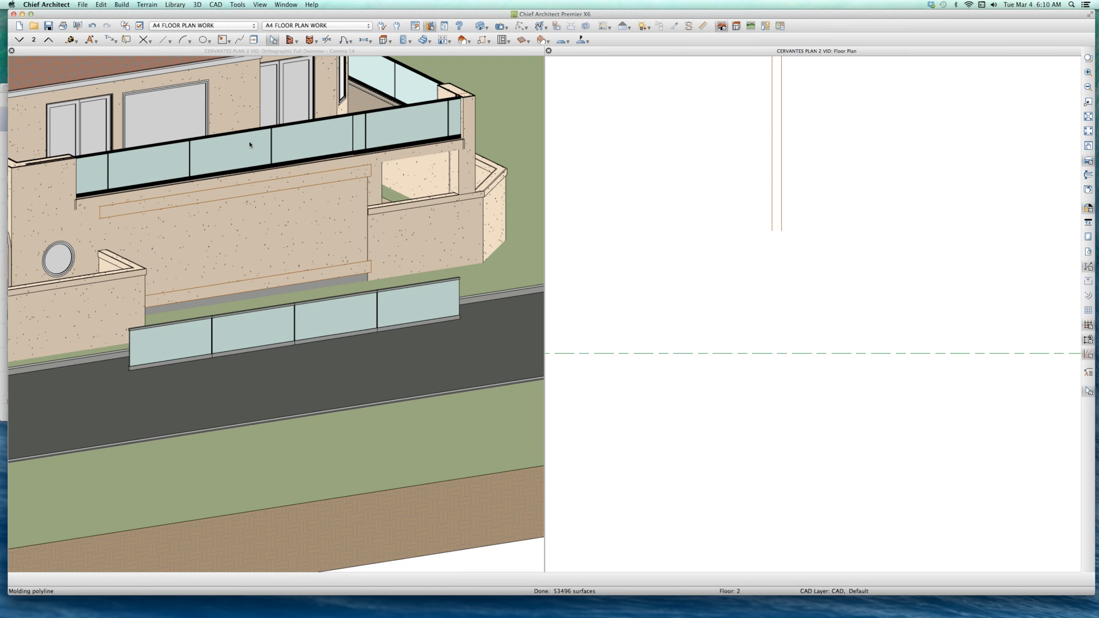
# Step: Check the size settings of the RAIL CERVANTES GLASS 2 fixture on the balcony in the overview
pyautogui.click(227, 150)
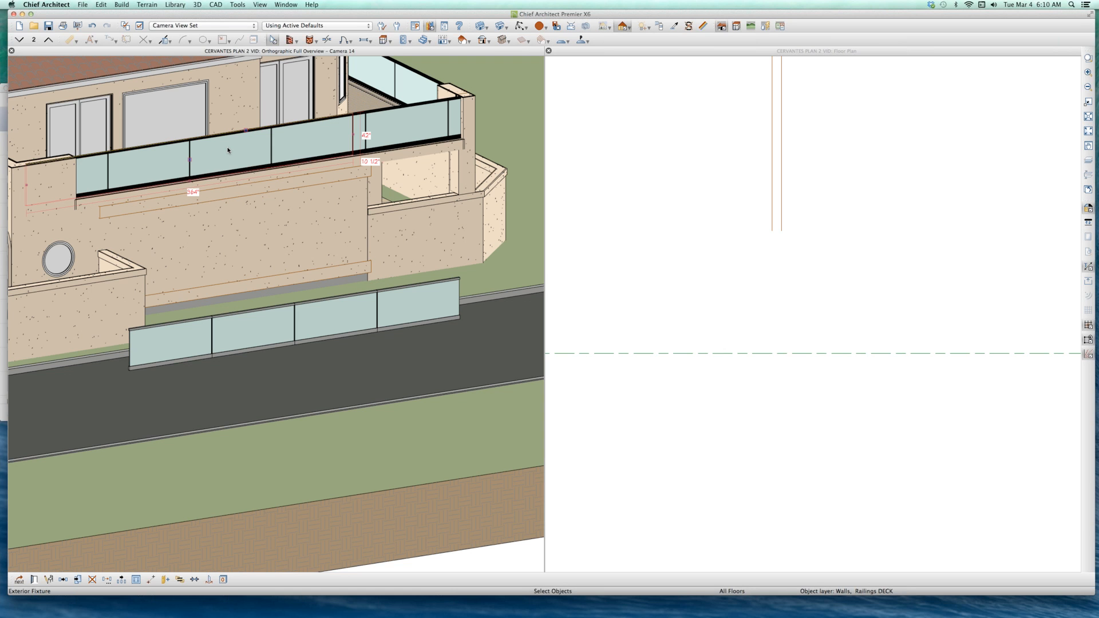
pyautogui.press('Escape')
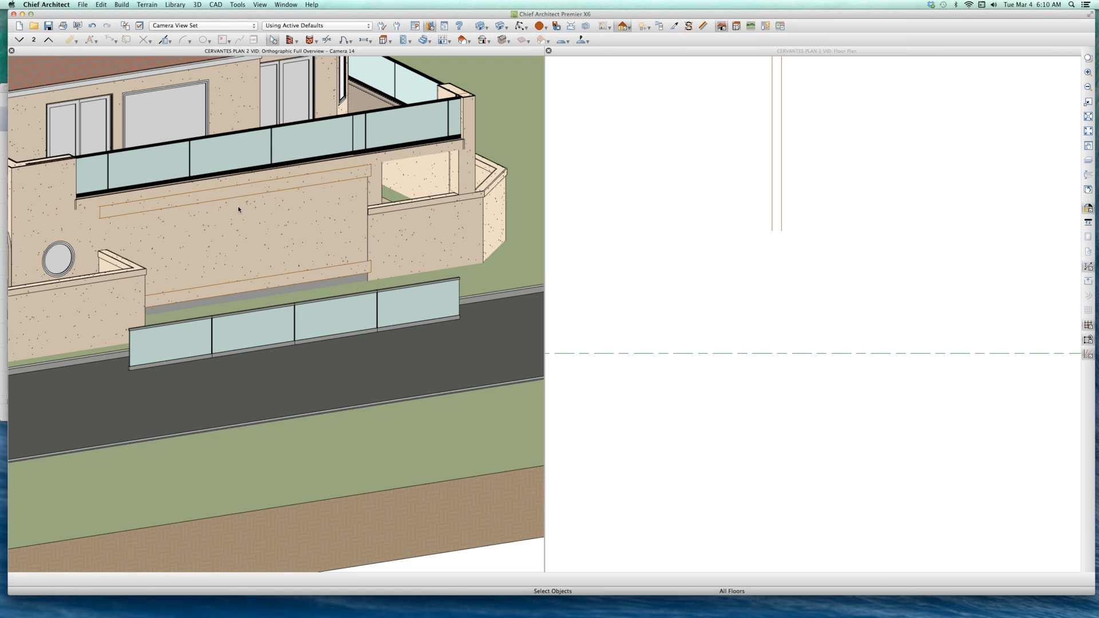
pyautogui.click(241, 153)
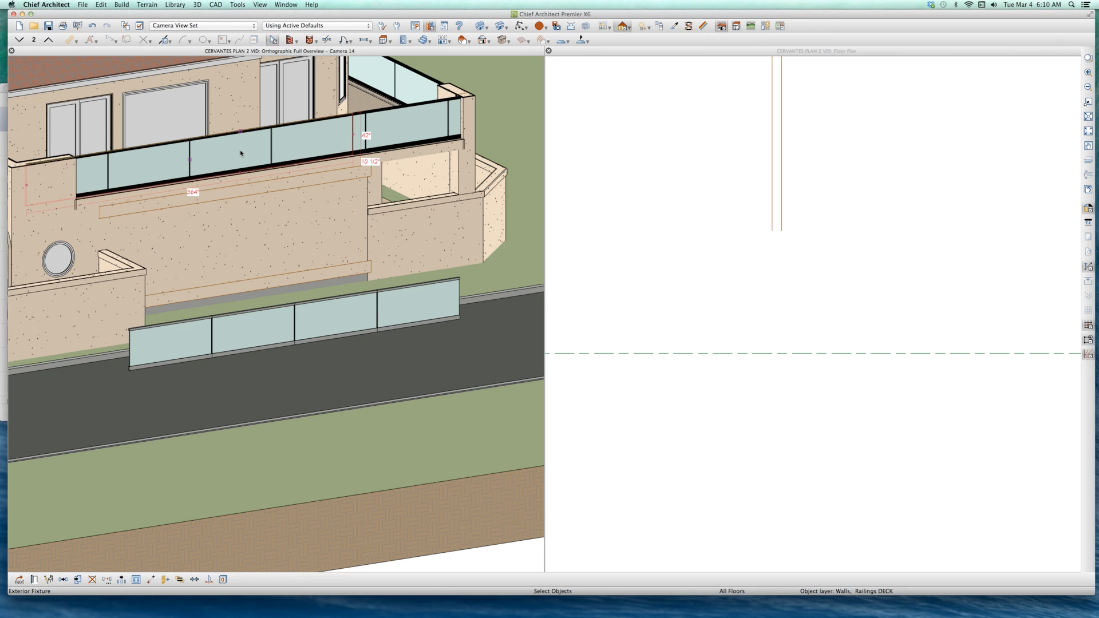
pyautogui.doubleClick(241, 153)
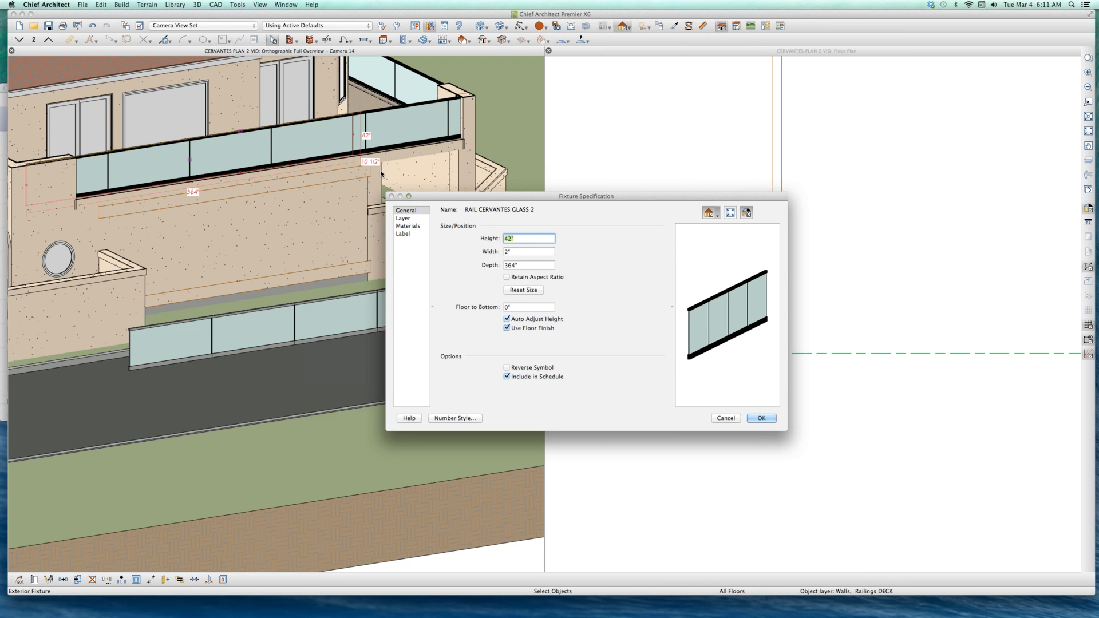
pyautogui.click(728, 417)
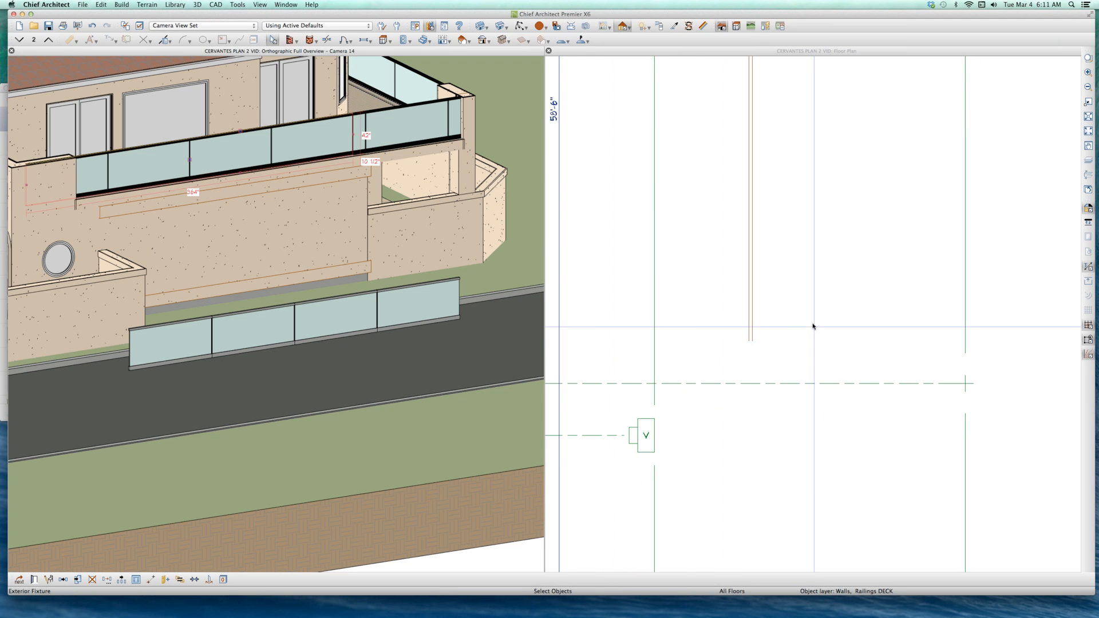
# Step: Shorten the balcony's RAIL CERVANTES GLASS 2 fixture in the floor plan so its south end meets the balcony wall's corner
pyautogui.scroll(1, 686, 273)
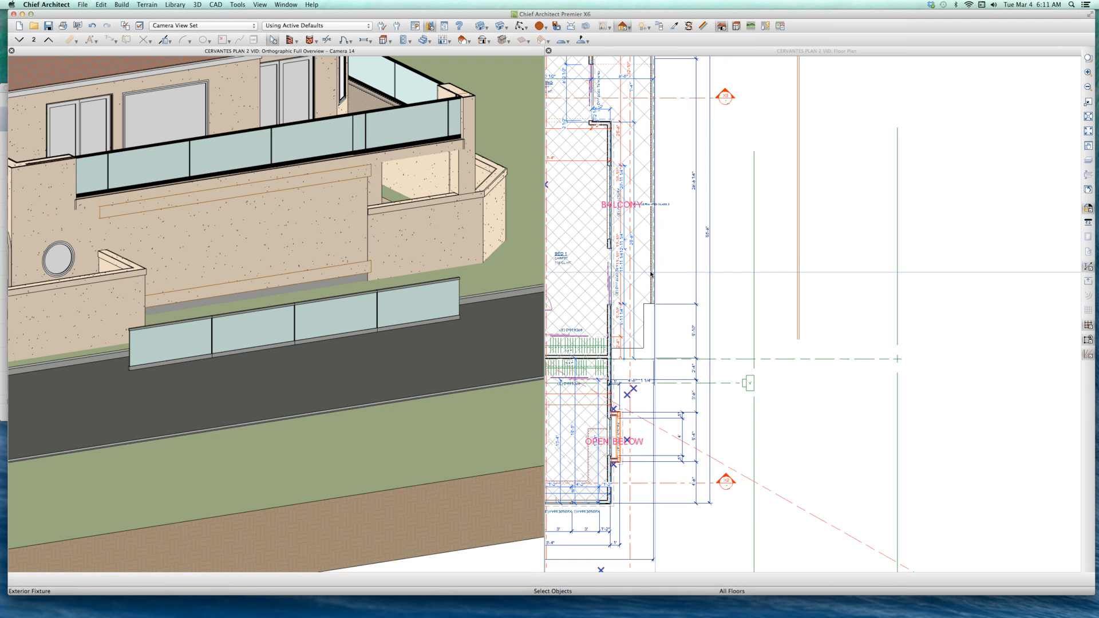
pyautogui.click(651, 271)
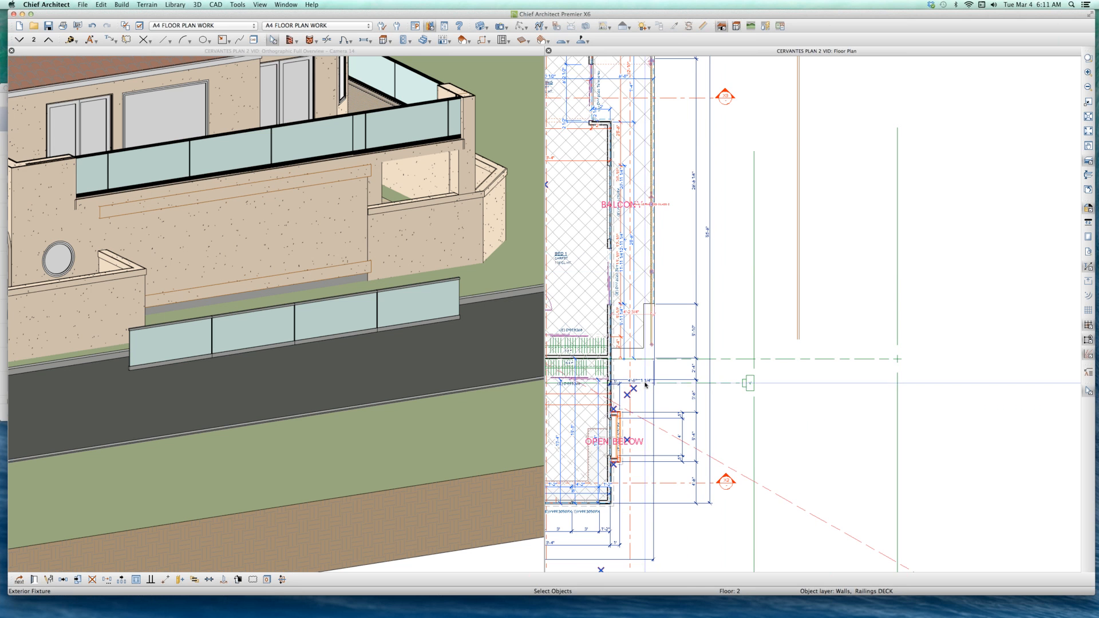
pyautogui.scroll(-1, 654, 268)
pyautogui.scroll(3, 656, 265)
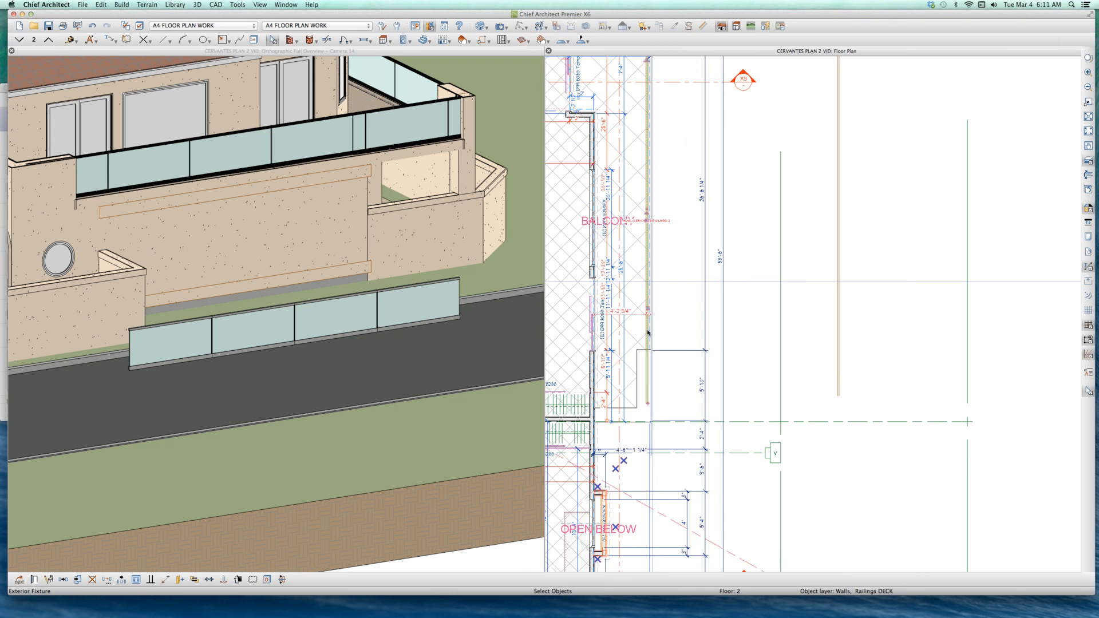
pyautogui.moveTo(646, 426); pyautogui.dragTo(649, 390)
pyautogui.scroll(5, 649, 389)
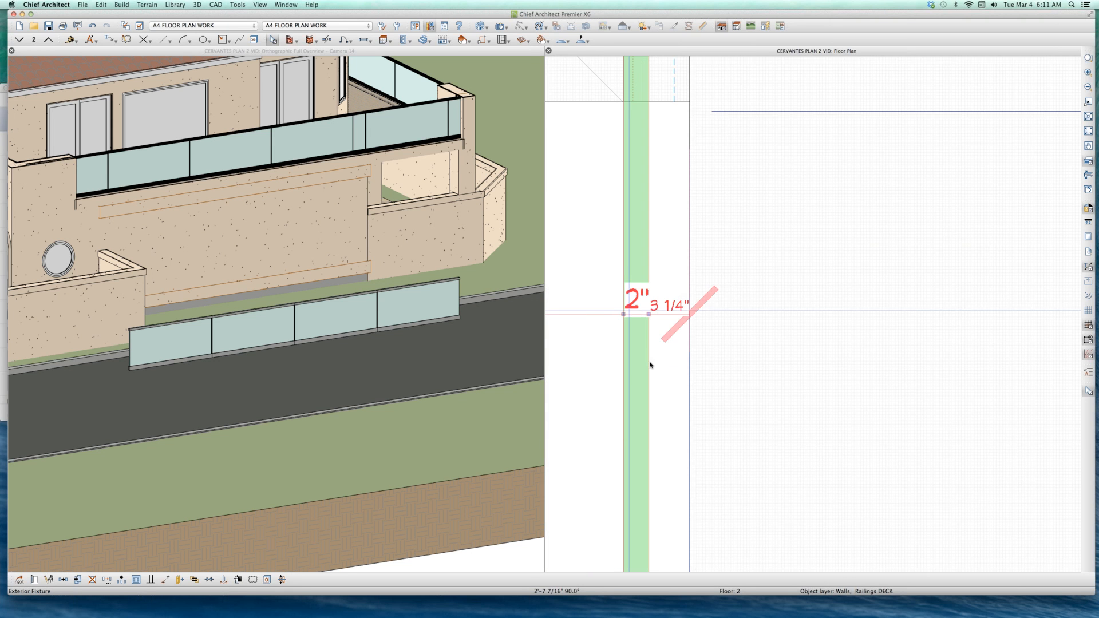
pyautogui.scroll(-2, 636, 435)
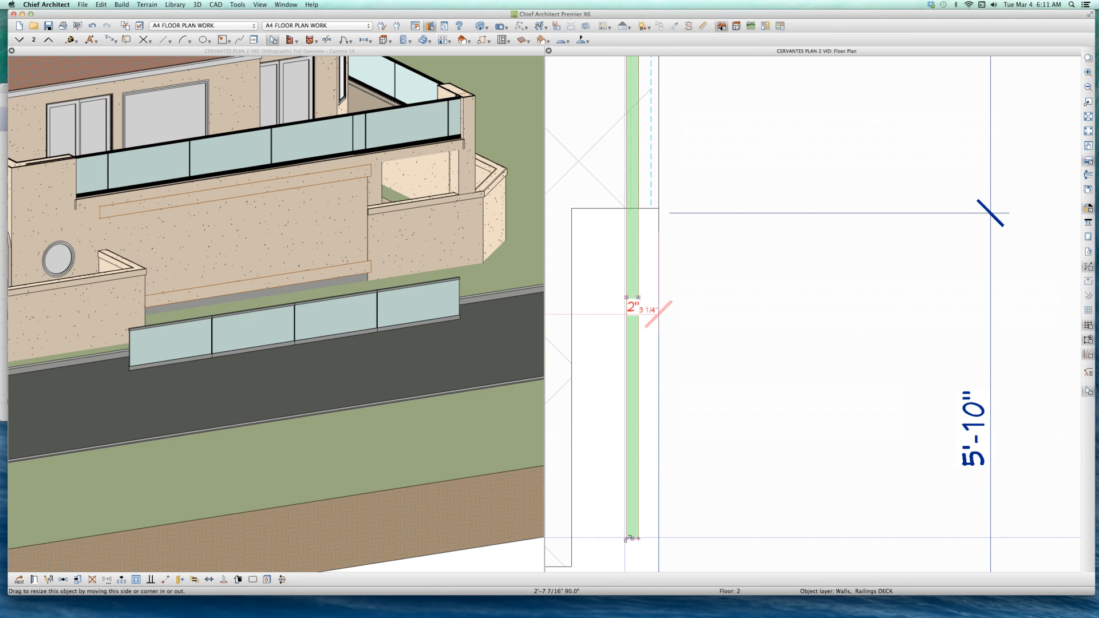
pyautogui.moveTo(632, 538); pyautogui.dragTo(627, 236)
pyautogui.scroll(-2, 735, 441)
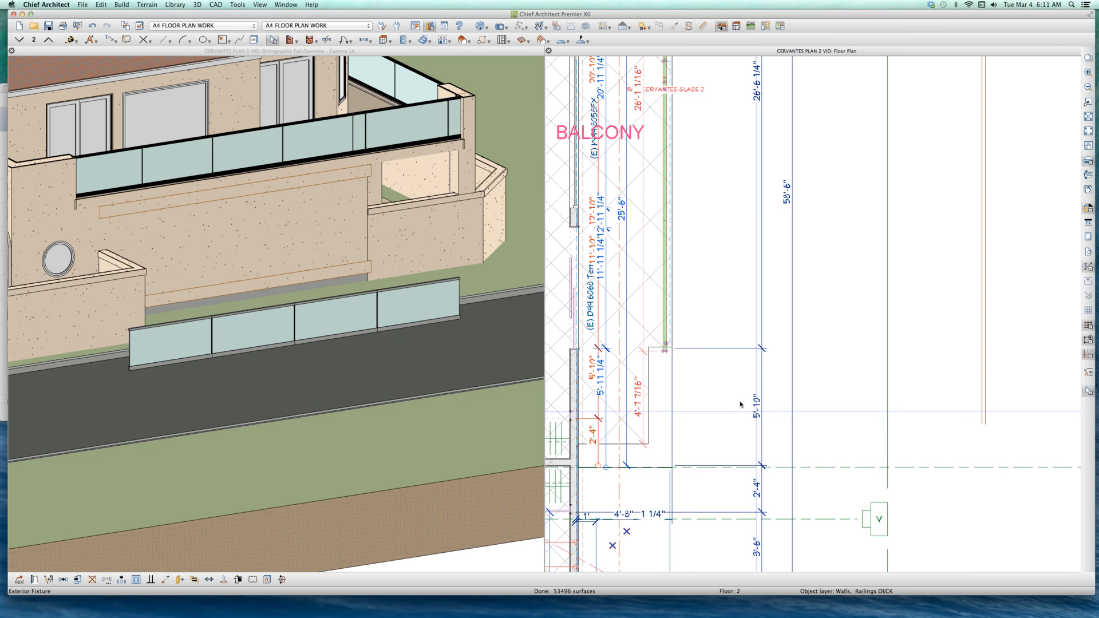
# Step: Move the molding polyline railing at the balcony's north end eastward off the balcony edge in the floor plan
pyautogui.scroll(-2, 741, 412)
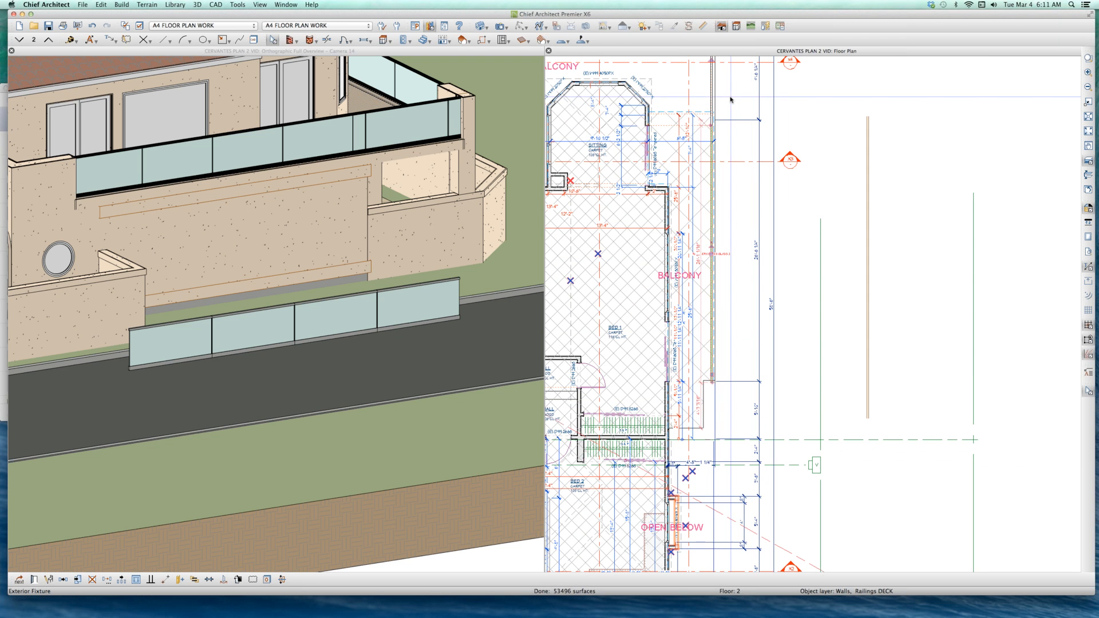
pyautogui.scroll(3, 732, 99)
pyautogui.scroll(1, 681, 182)
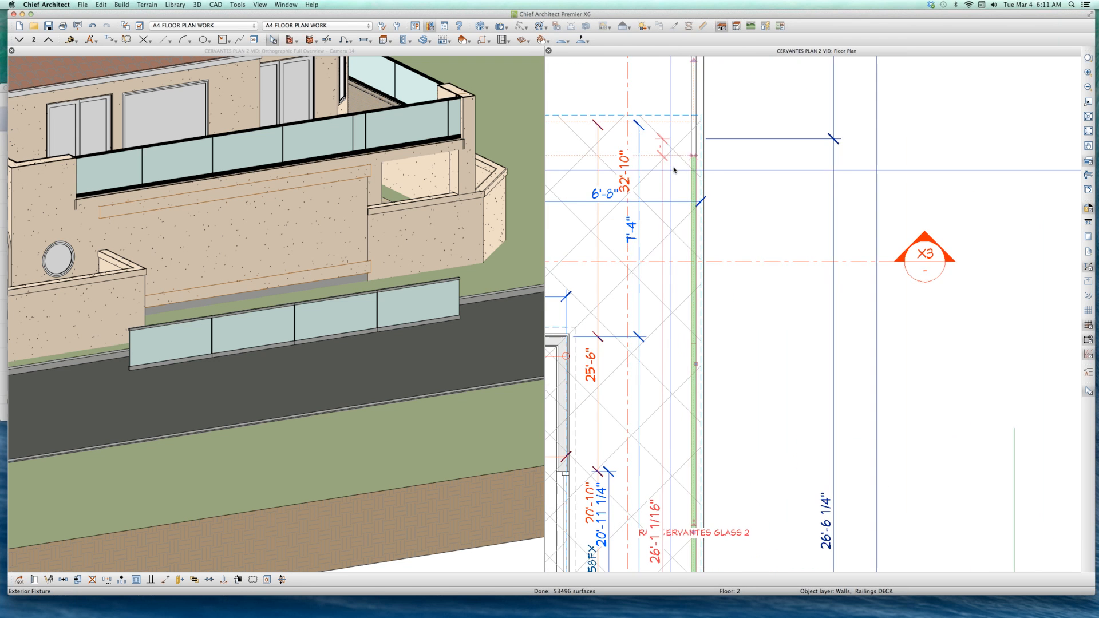
pyautogui.scroll(1, 691, 192)
pyautogui.scroll(1, 690, 192)
pyautogui.scroll(-2, 693, 178)
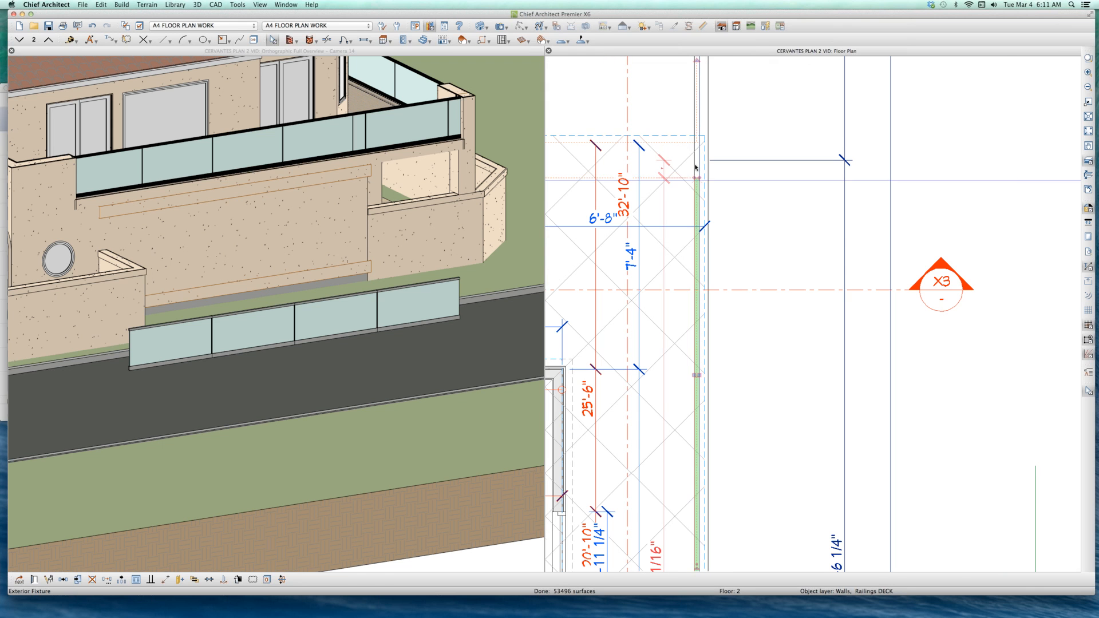
pyautogui.click(696, 167)
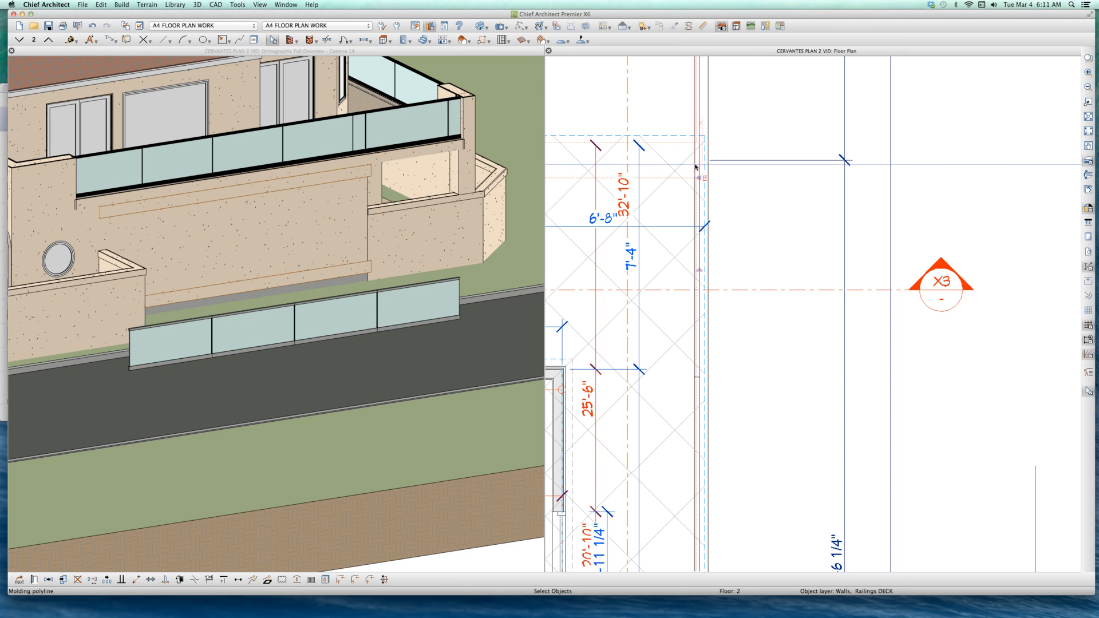
pyautogui.scroll(-3, 696, 166)
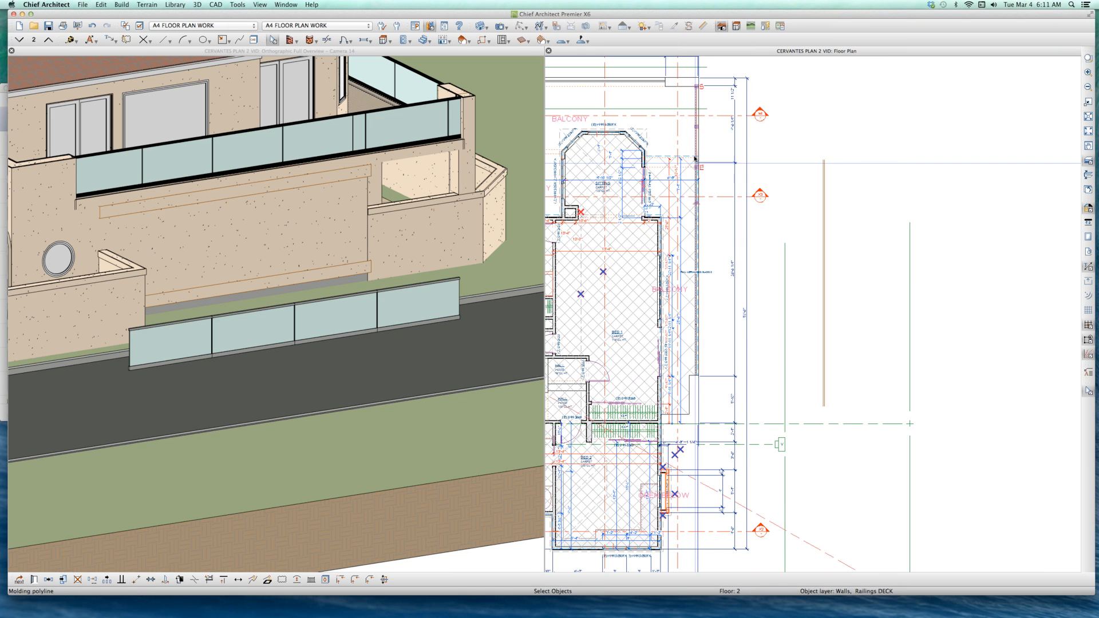
pyautogui.moveTo(717, 126); pyautogui.dragTo(721, 127)
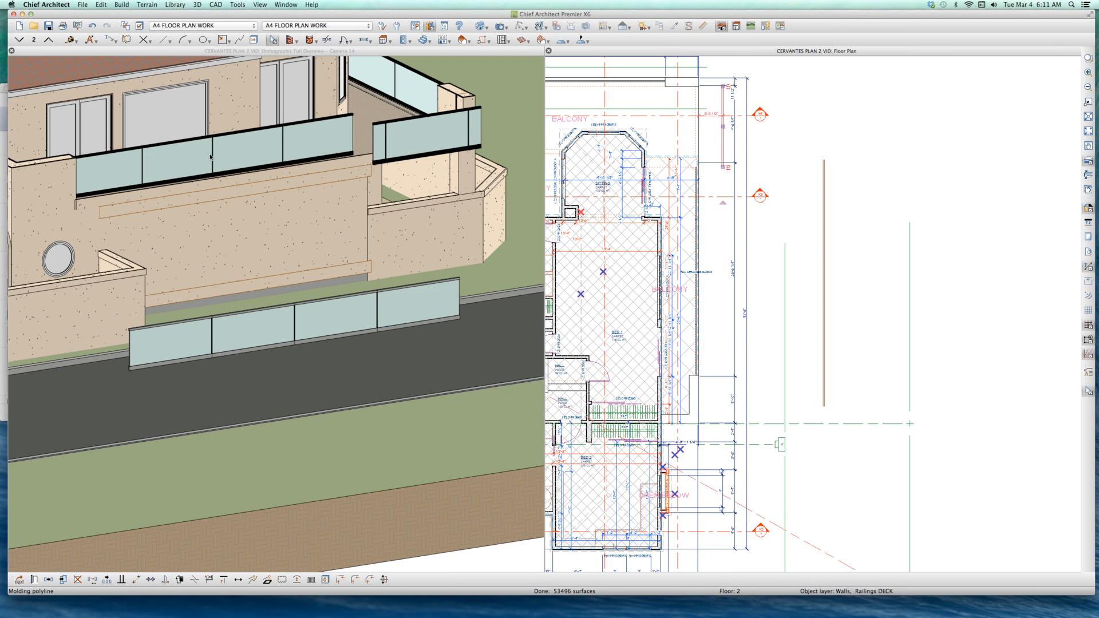
# Step: Select the balcony's RAIL CERVANTES GLASS 2 fixture in the house overview and view it up close
pyautogui.click(238, 153)
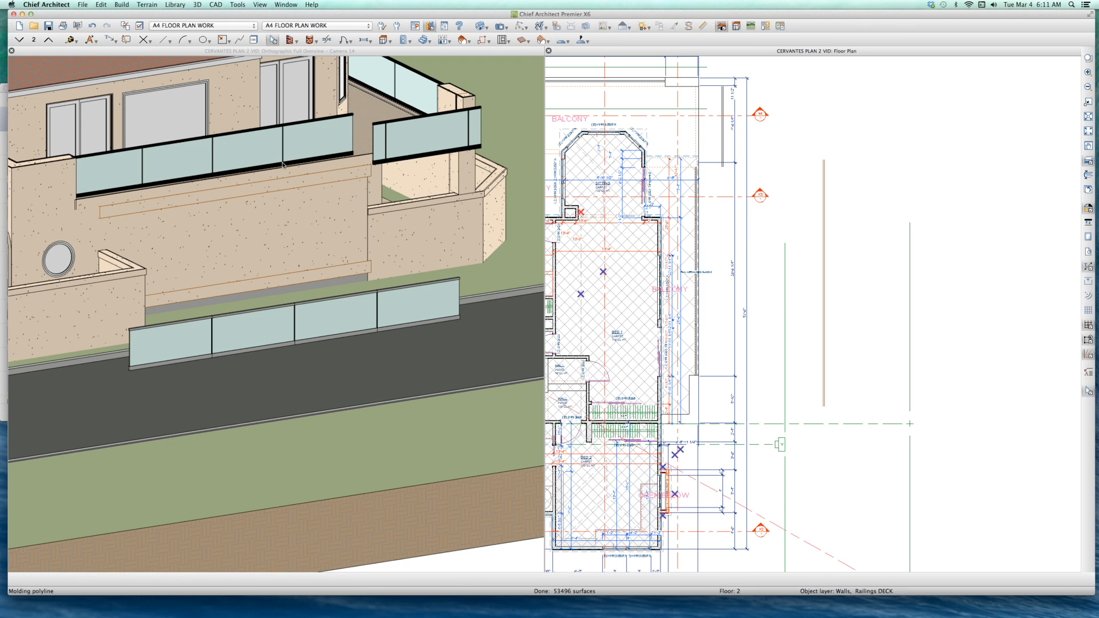
pyautogui.scroll(2, 322, 149)
pyautogui.scroll(-2, 322, 148)
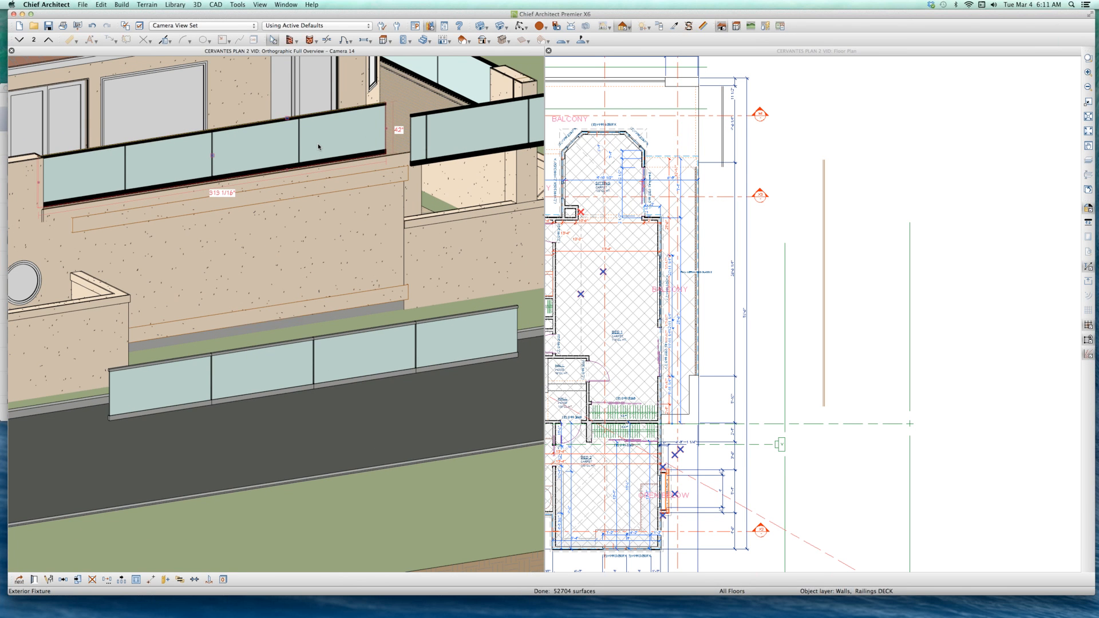
# Step: Copy the freestanding molding polyline east of the balcony into a new blank plan
pyautogui.click(824, 308)
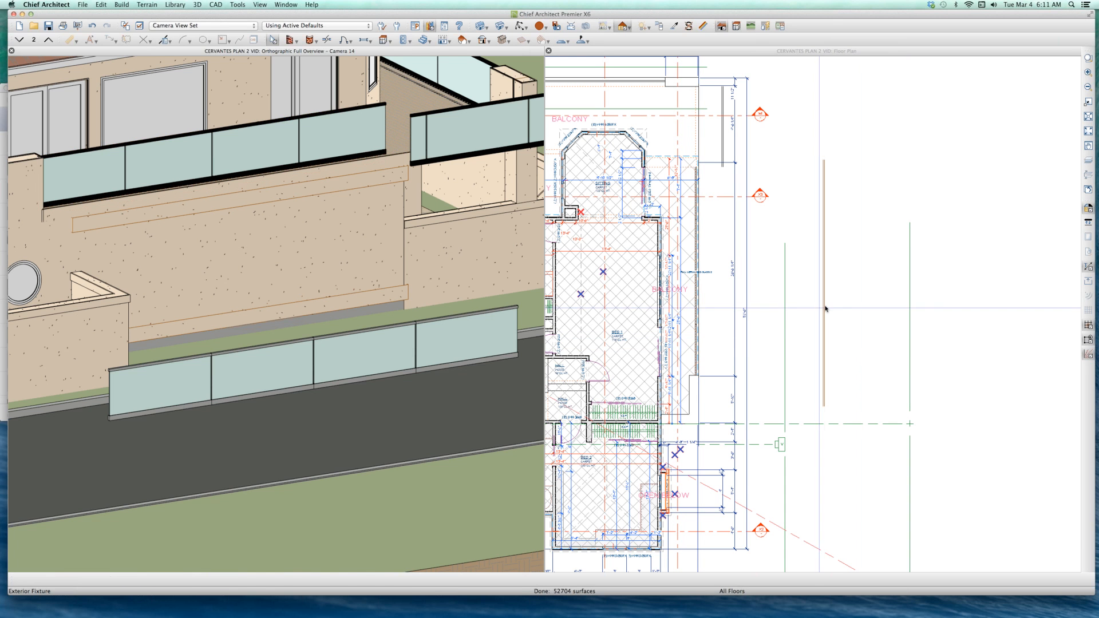
pyautogui.click(824, 309)
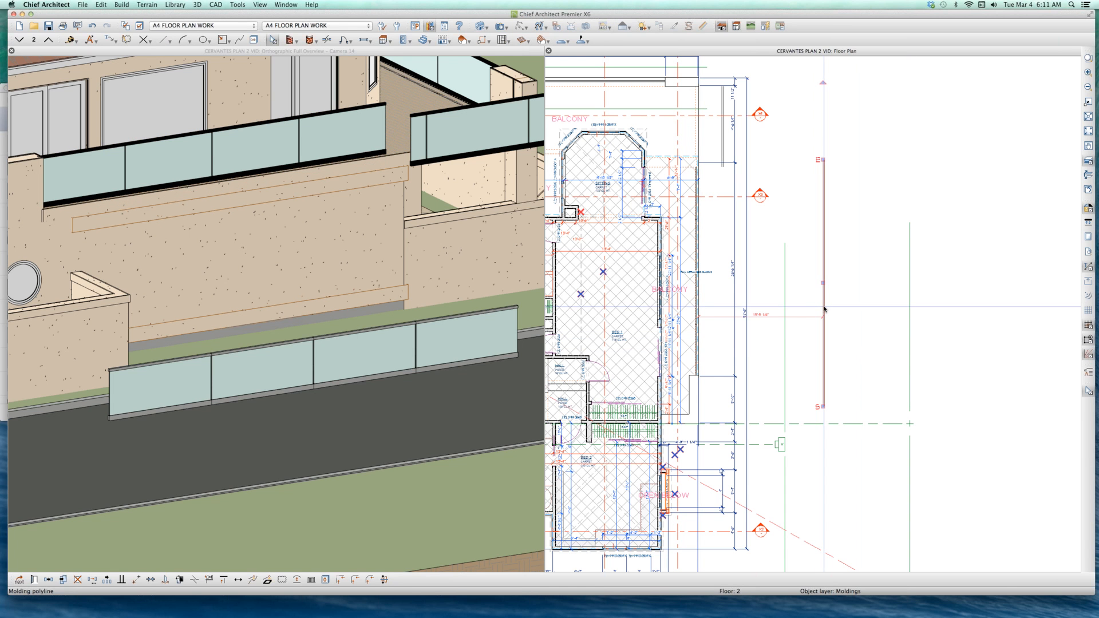
pyautogui.press('super+n')
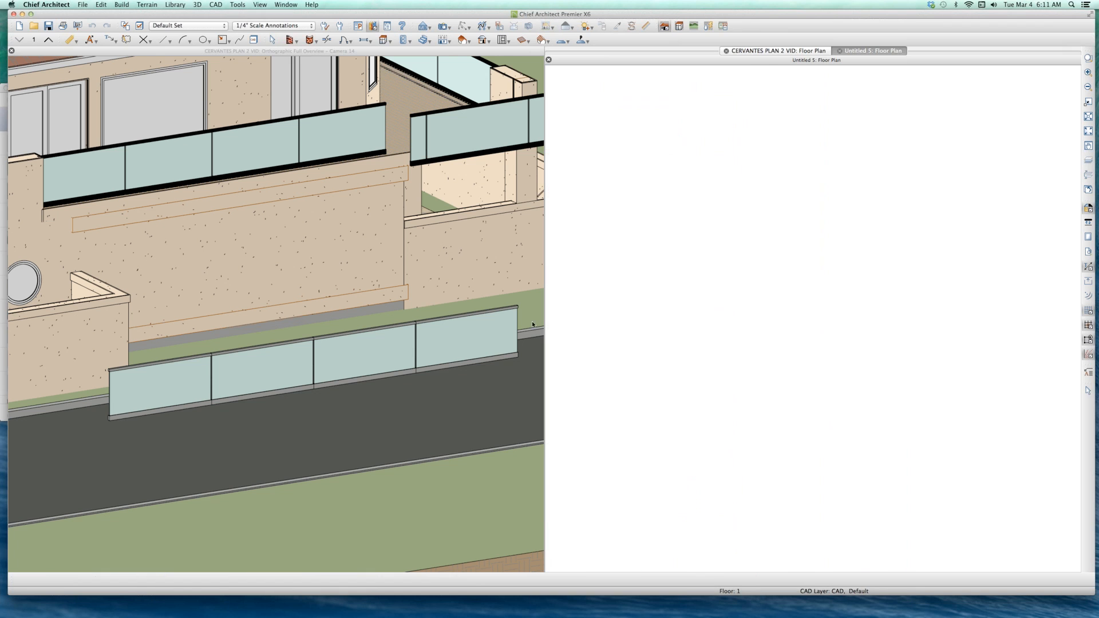
pyautogui.press('super+v')
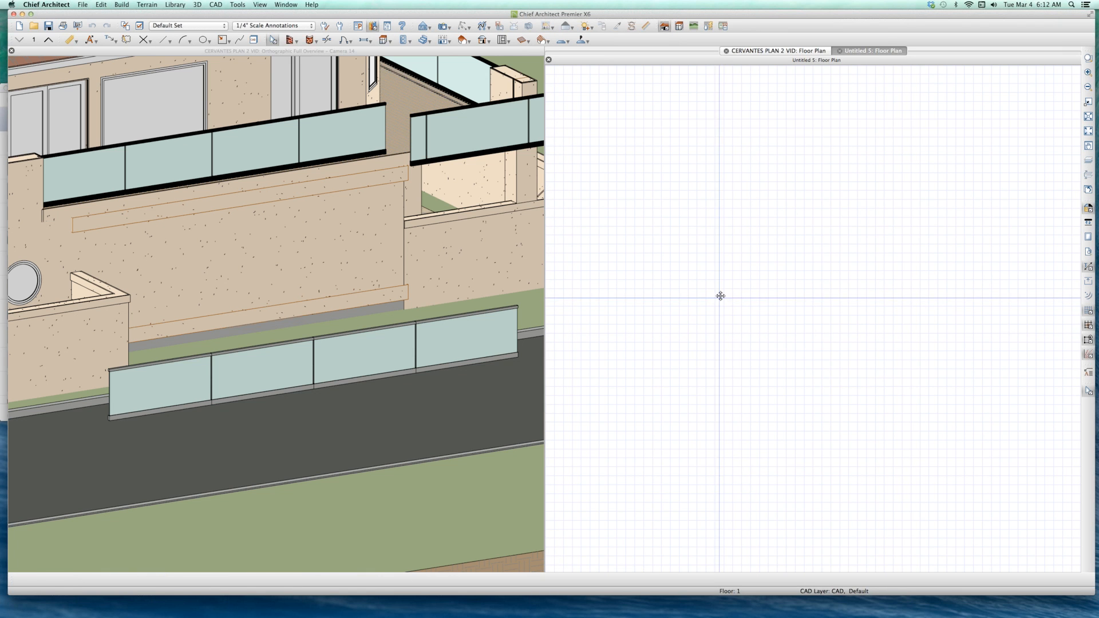
pyautogui.click(721, 297)
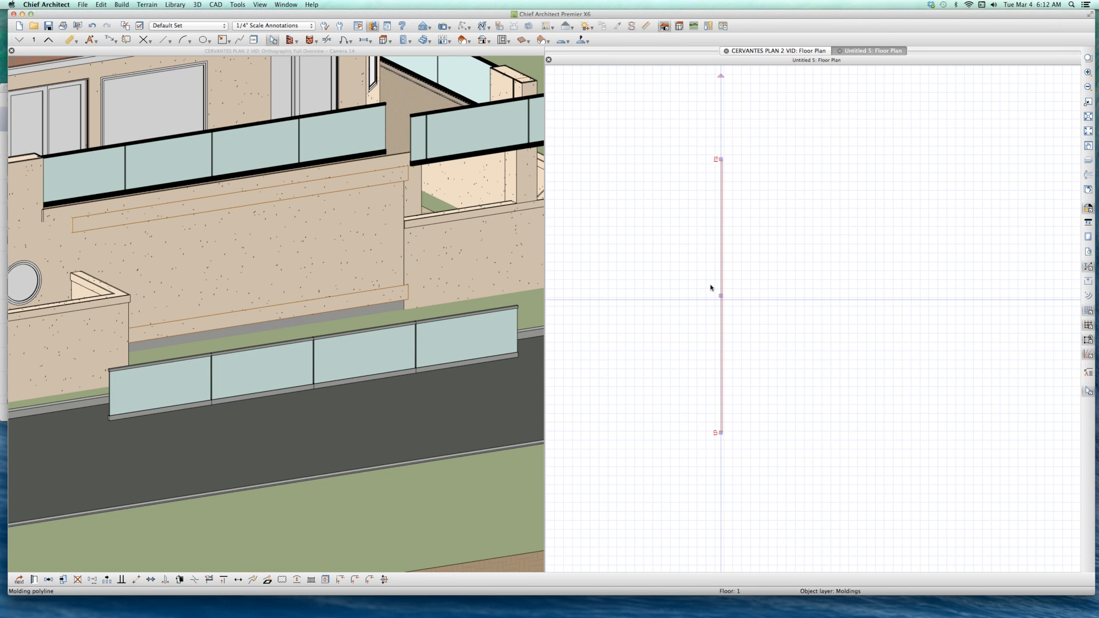
# Step: Create an orthographic full overview of the new plan showing the copied glass railing from its side
pyautogui.press('o')
pyautogui.scroll(-2, 798, 335)
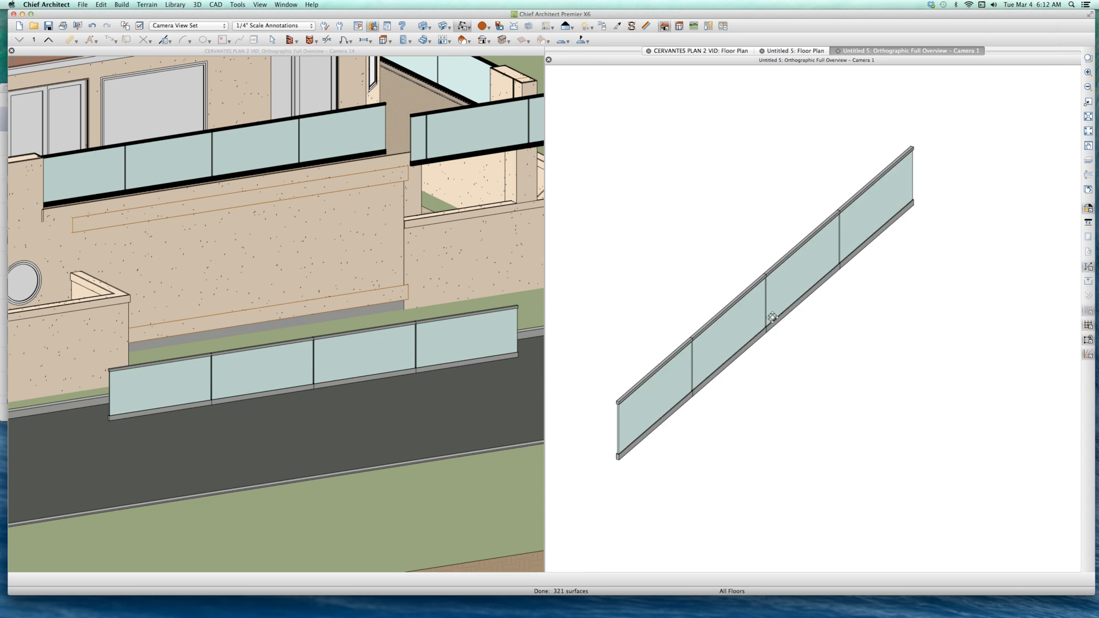
pyautogui.moveTo(772, 317); pyautogui.dragTo(864, 260)
pyautogui.scroll(-3, 869, 256)
pyautogui.scroll(3, 789, 276)
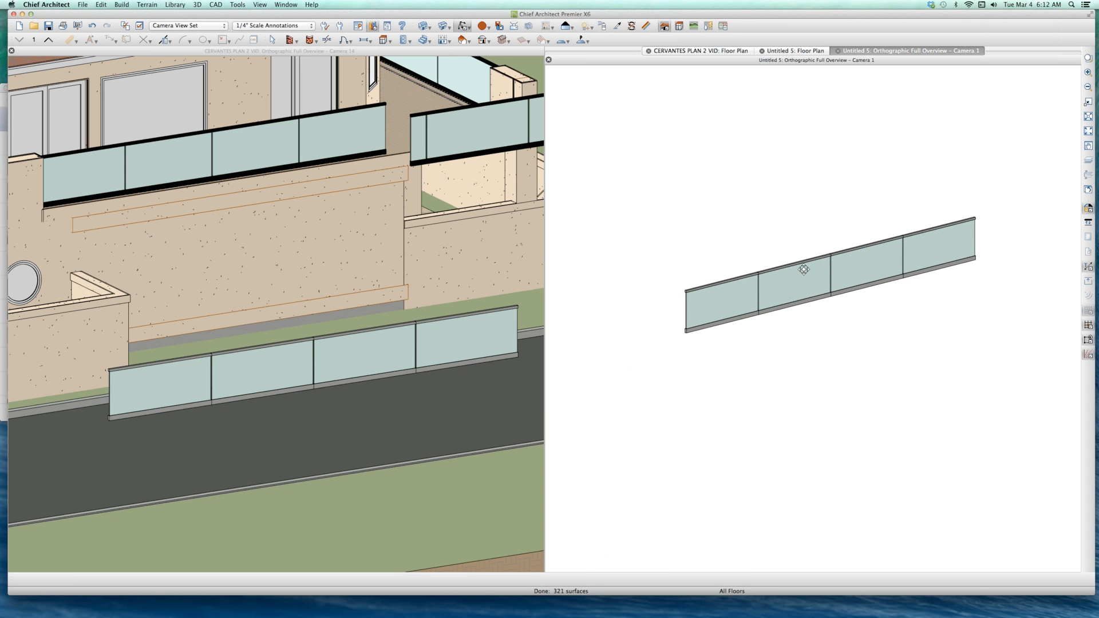
pyautogui.scroll(-1, 669, 311)
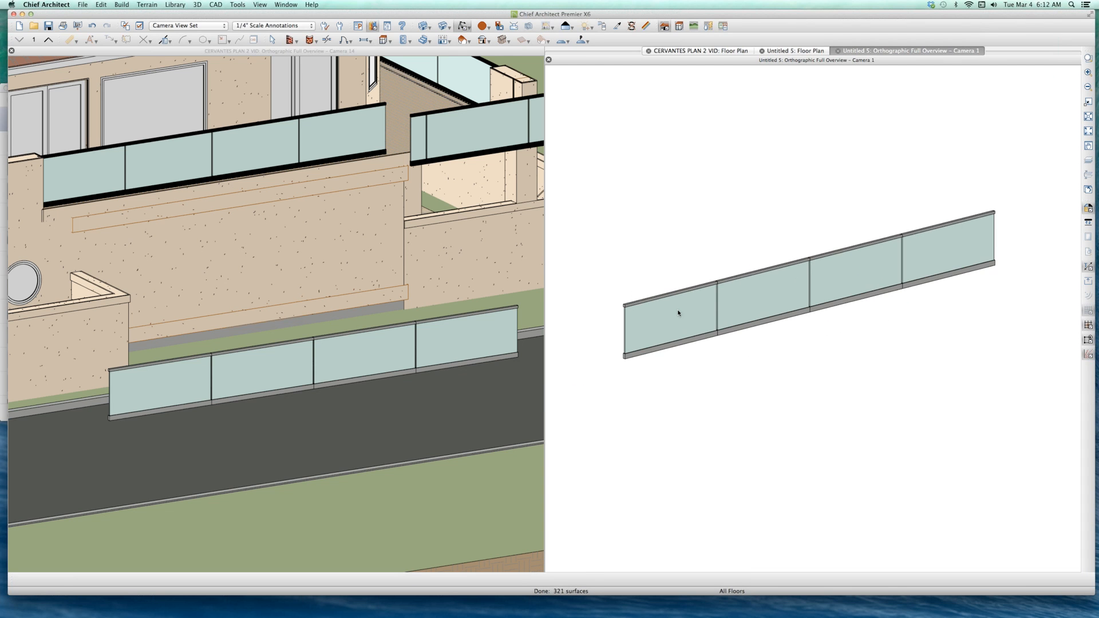
# Step: Select the copied molding polyline in the new plan's overview and examine its posts, glass panels and rails
pyautogui.press('space')
pyautogui.click(677, 311)
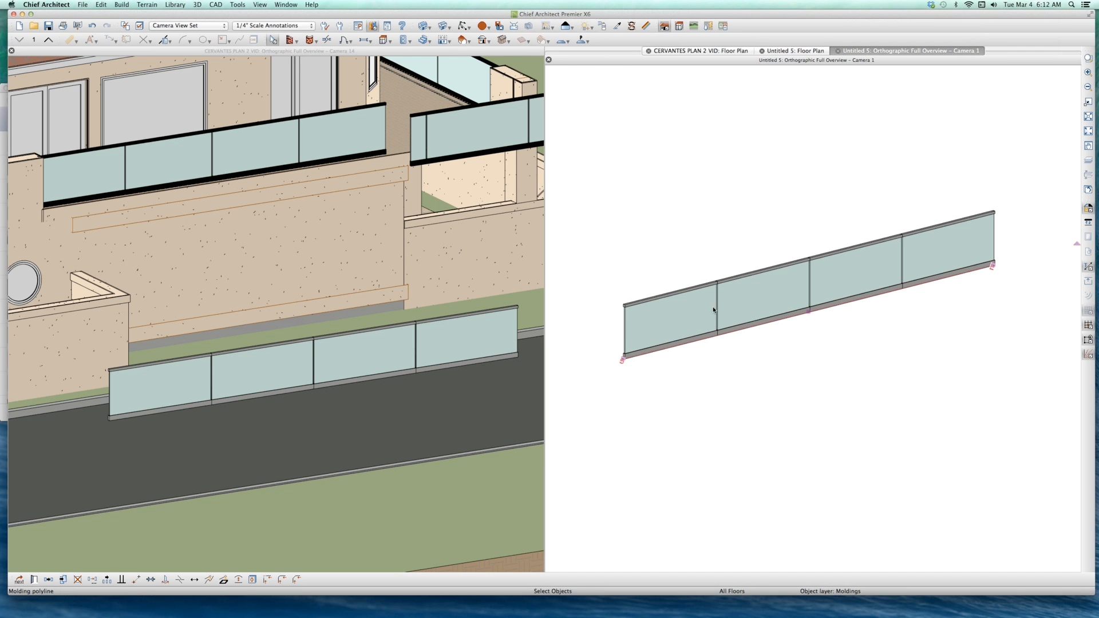
pyautogui.scroll(1, 715, 303)
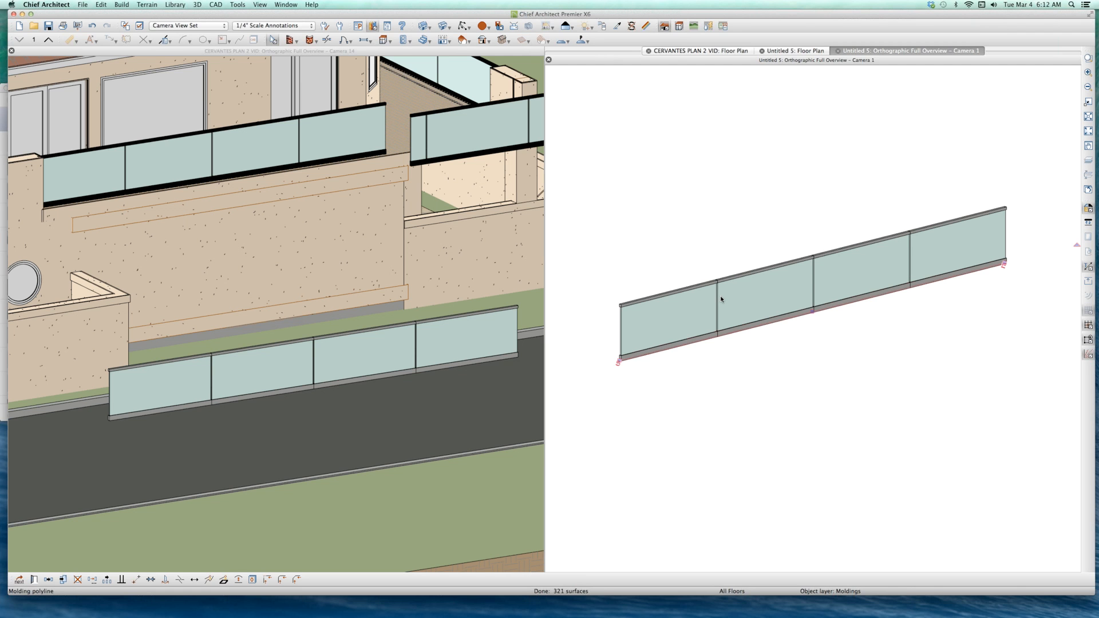
pyautogui.scroll(3, 813, 296)
pyautogui.scroll(-4, 813, 296)
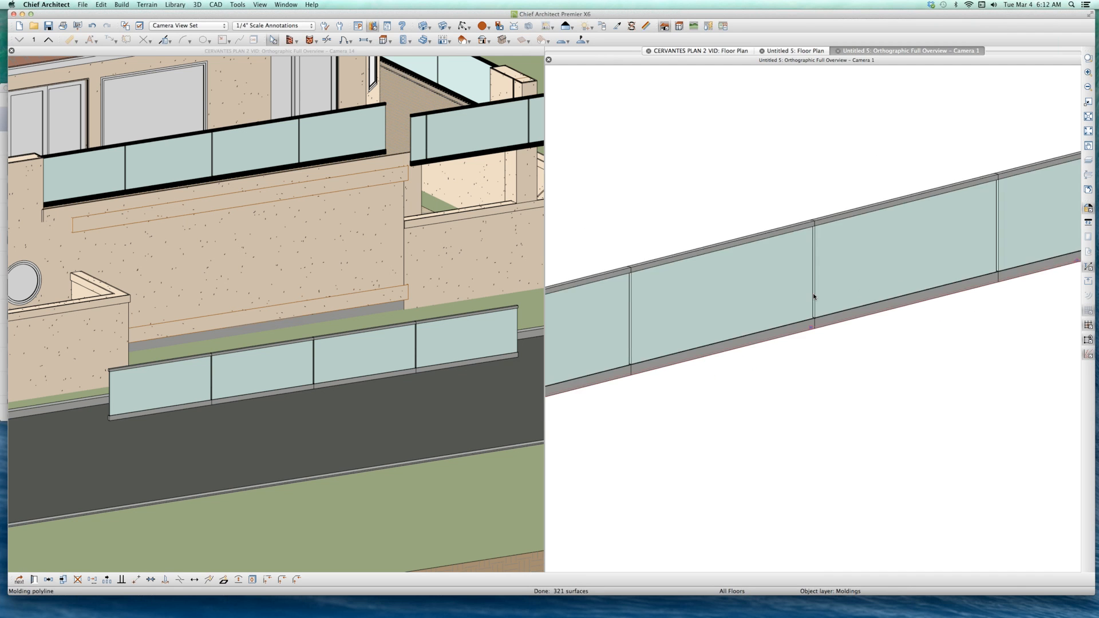
pyautogui.scroll(1, 813, 296)
pyautogui.scroll(-1, 813, 296)
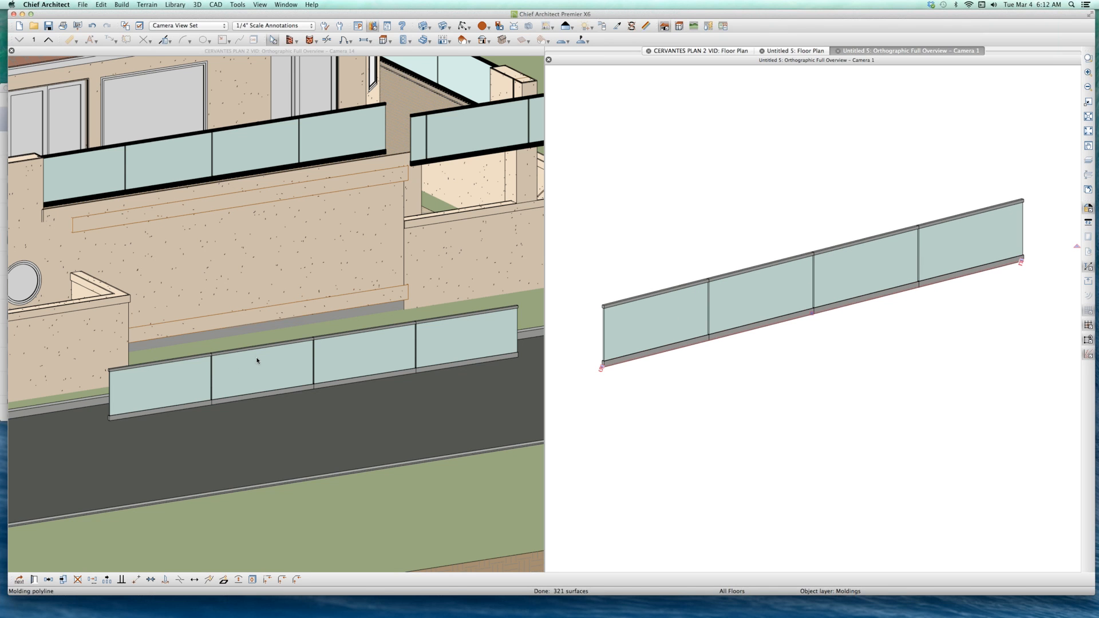
# Step: Shorten the freestanding molding polyline beside the road from its south end in the house overview, and delete it
pyautogui.click(205, 365)
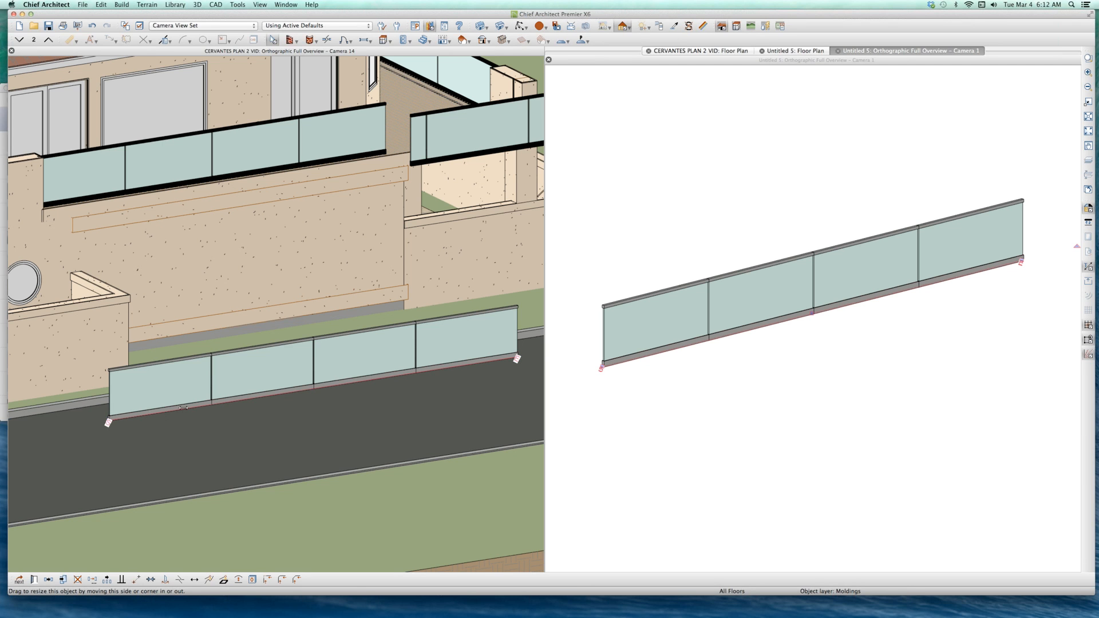
pyautogui.moveTo(183, 407); pyautogui.dragTo(283, 402)
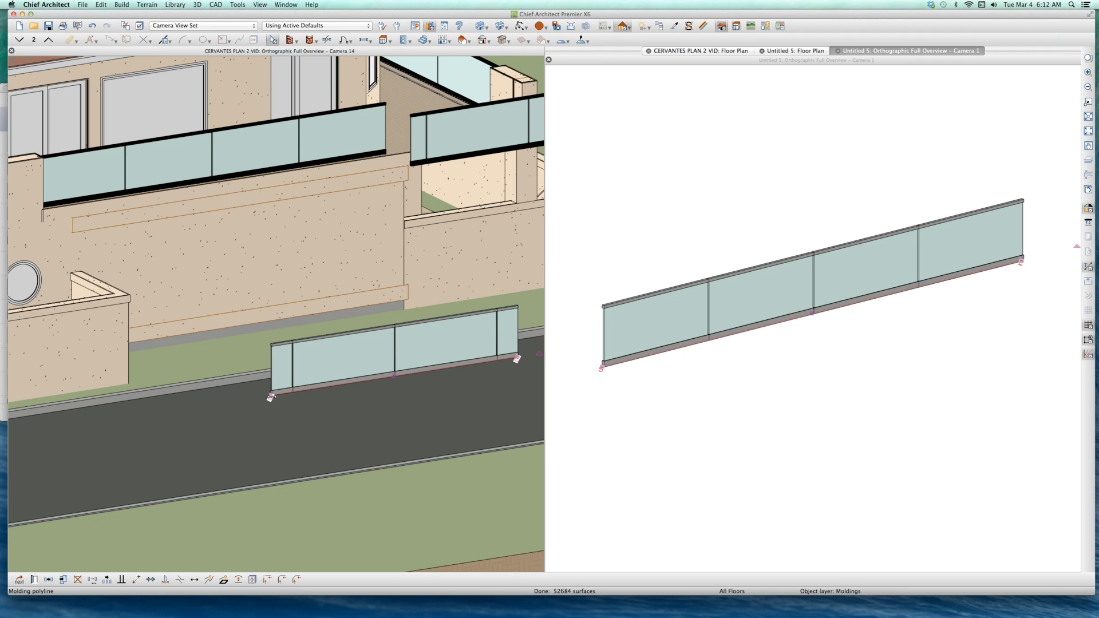
pyautogui.moveTo(271, 396); pyautogui.dragTo(207, 399)
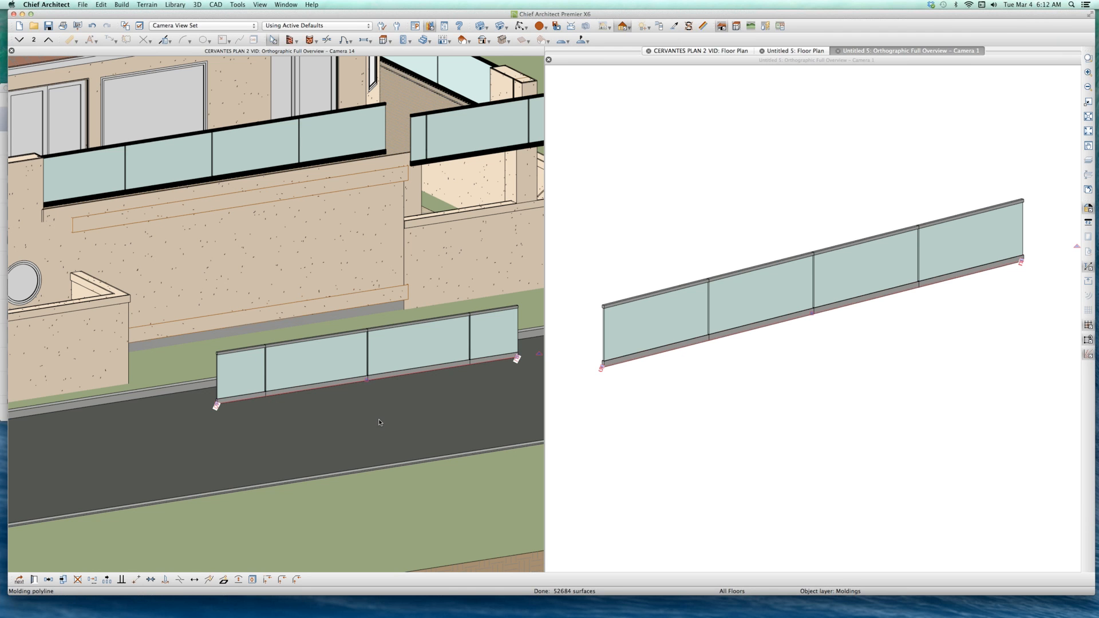
pyautogui.scroll(-5, 369, 408)
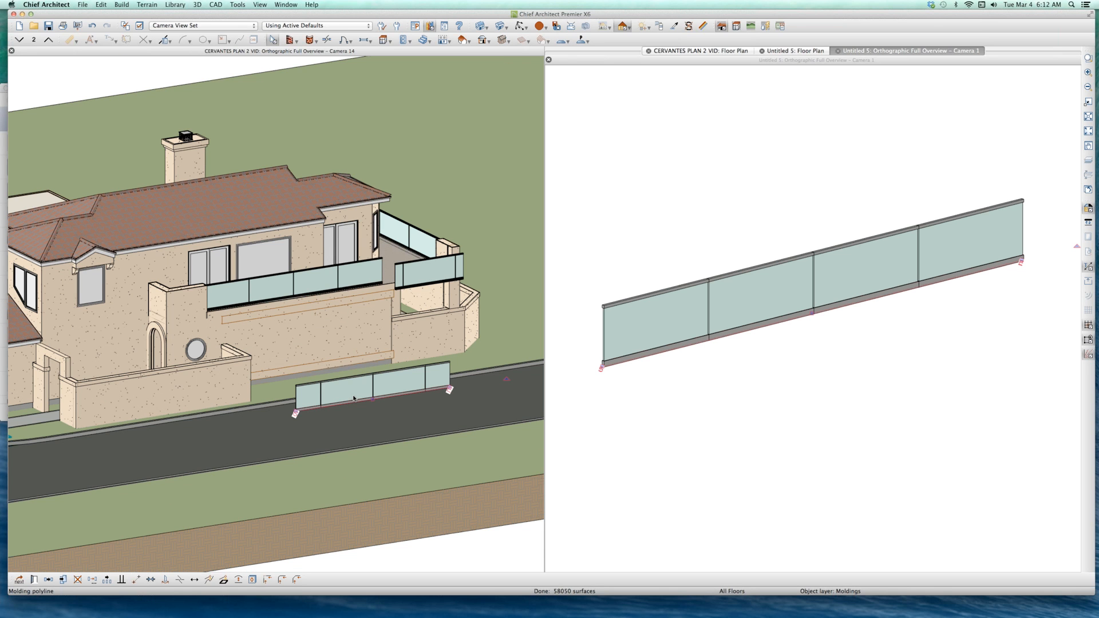
pyautogui.press('Delete')
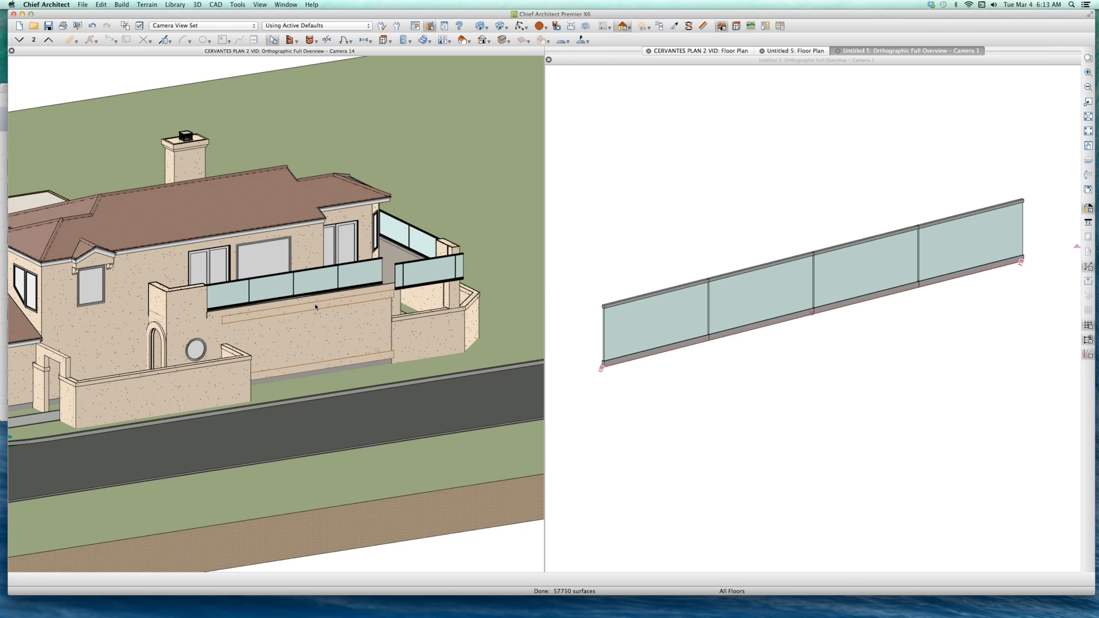
# Step: Copy the balcony's RAIL CERVANTES GLASS 2 fixture with an X offset of 8' relative to itself using Transform/Replicate
pyautogui.click(308, 288)
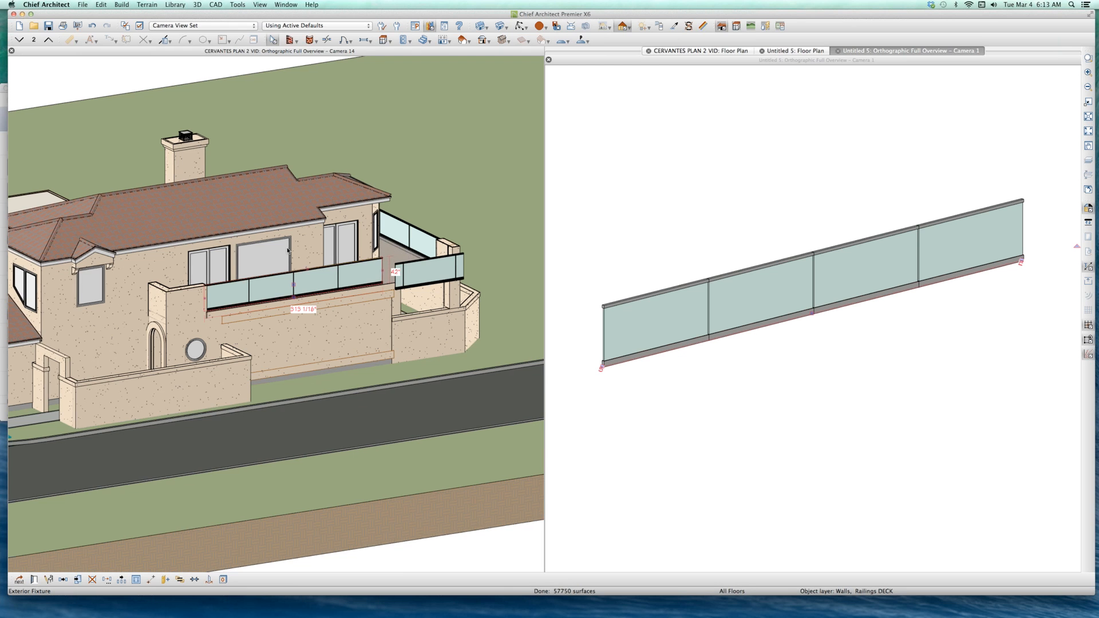
pyautogui.scroll(1, 288, 250)
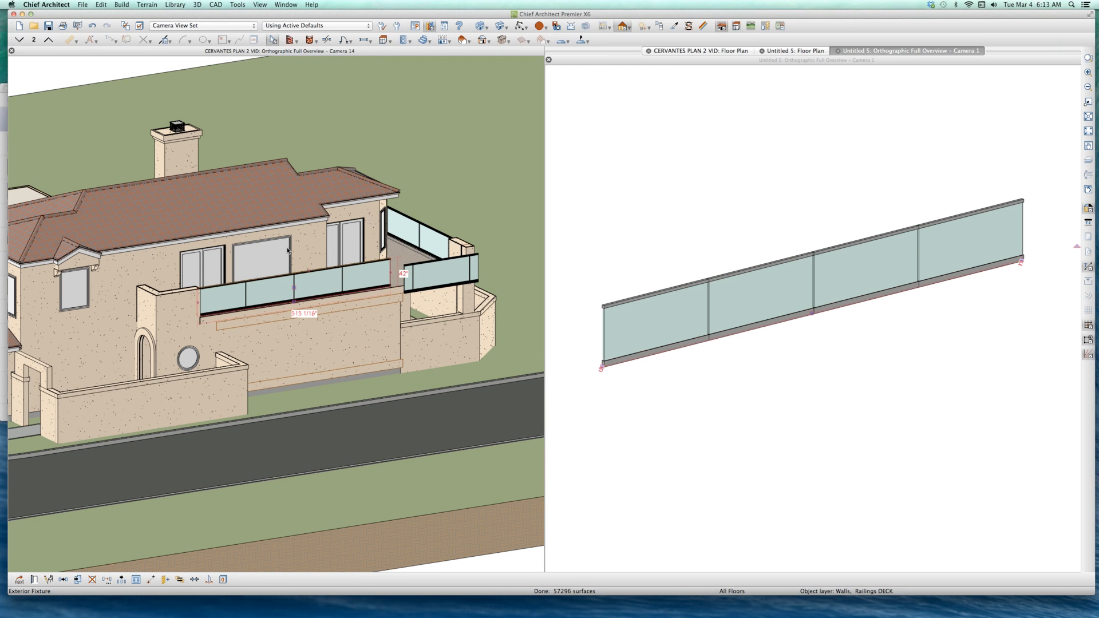
pyautogui.click(135, 580)
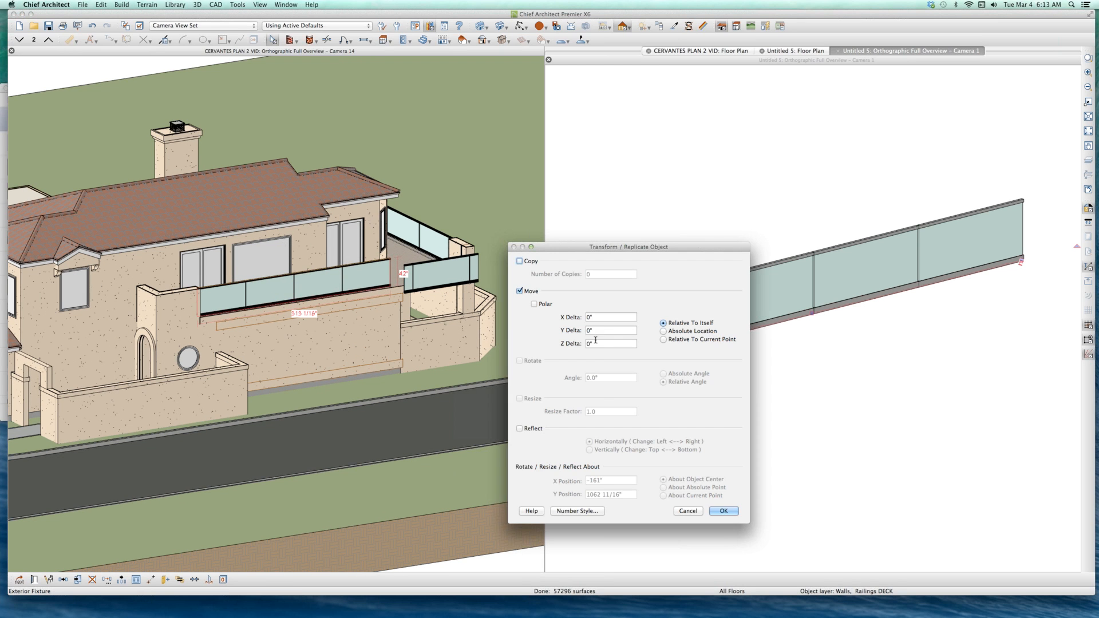
pyautogui.click(592, 318)
pyautogui.write("8'")
pyautogui.click(519, 261)
pyautogui.press('Return')
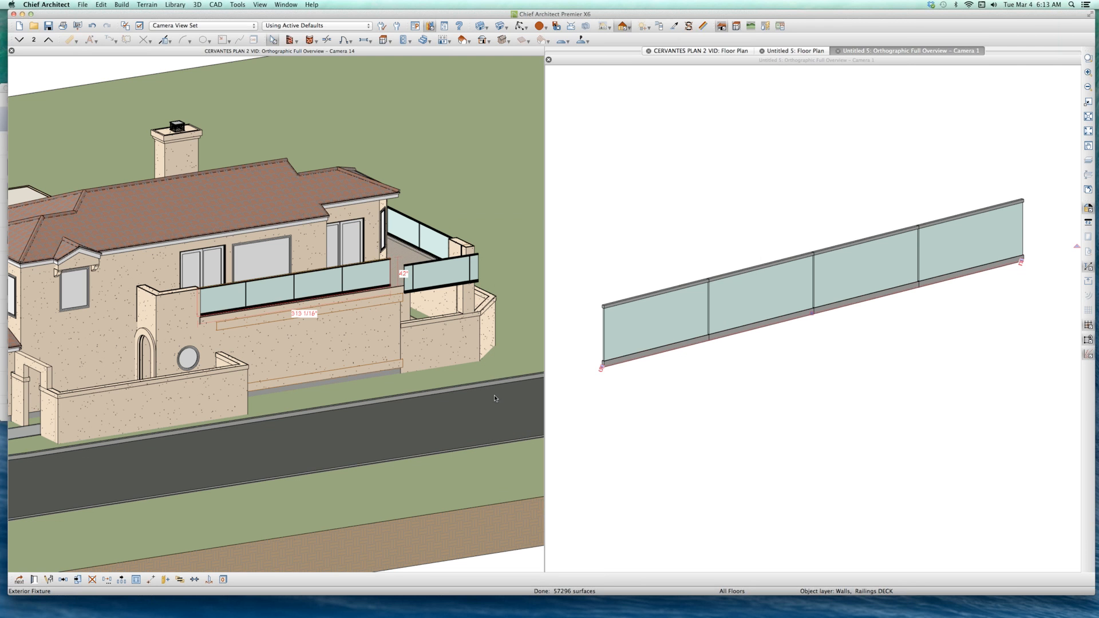
# Step: Check the size settings of the copied railing fixture in front of the balcony without changing them
pyautogui.scroll(3, 395, 319)
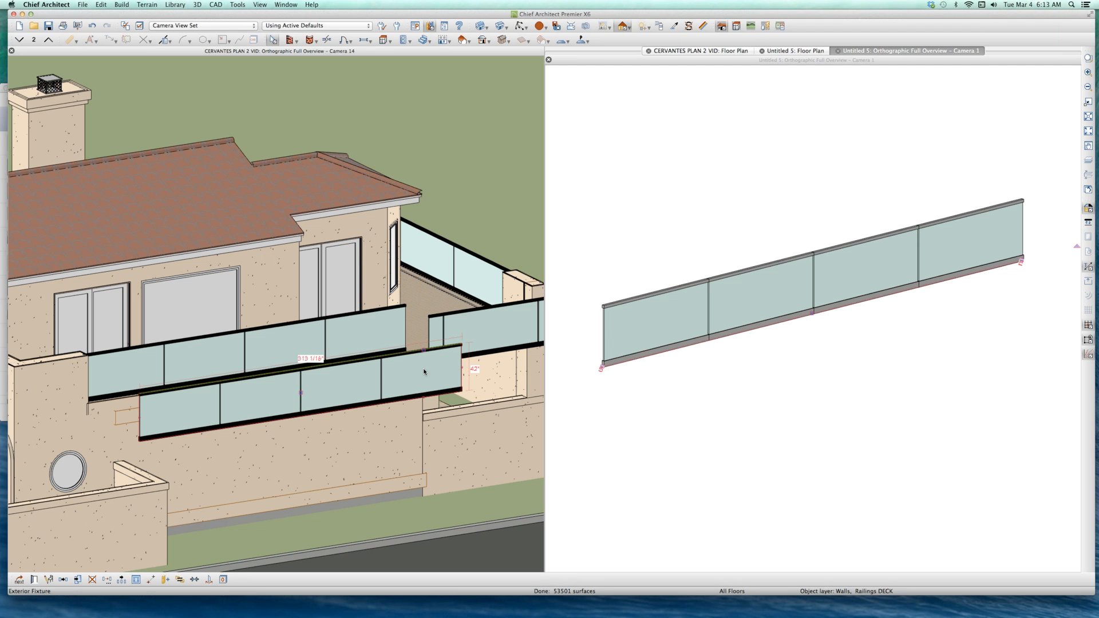
pyautogui.doubleClick(424, 368)
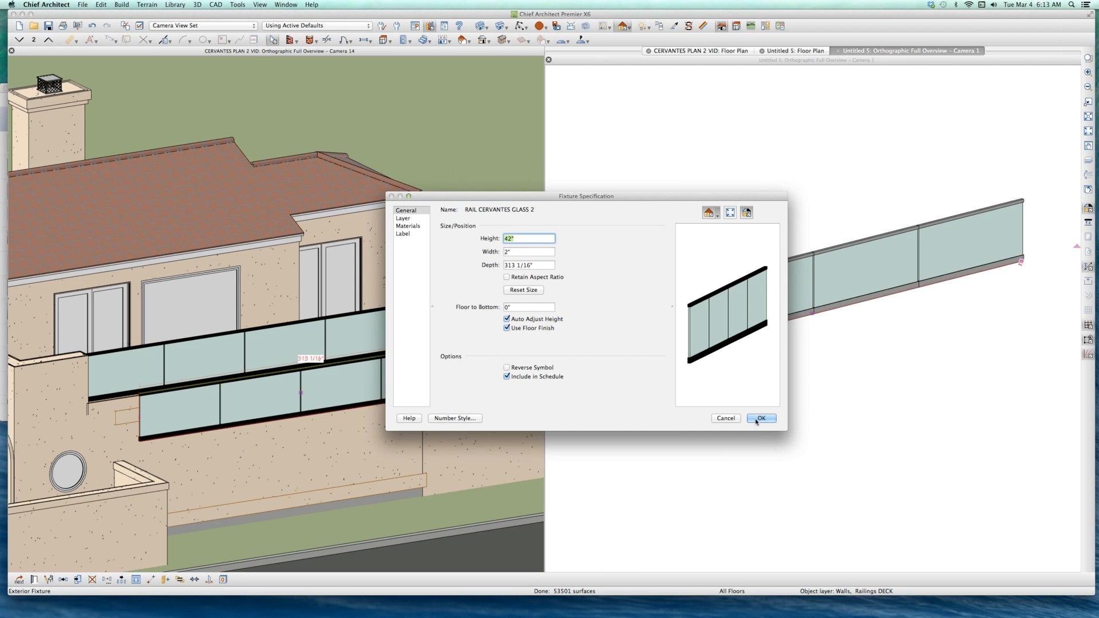
pyautogui.click(725, 418)
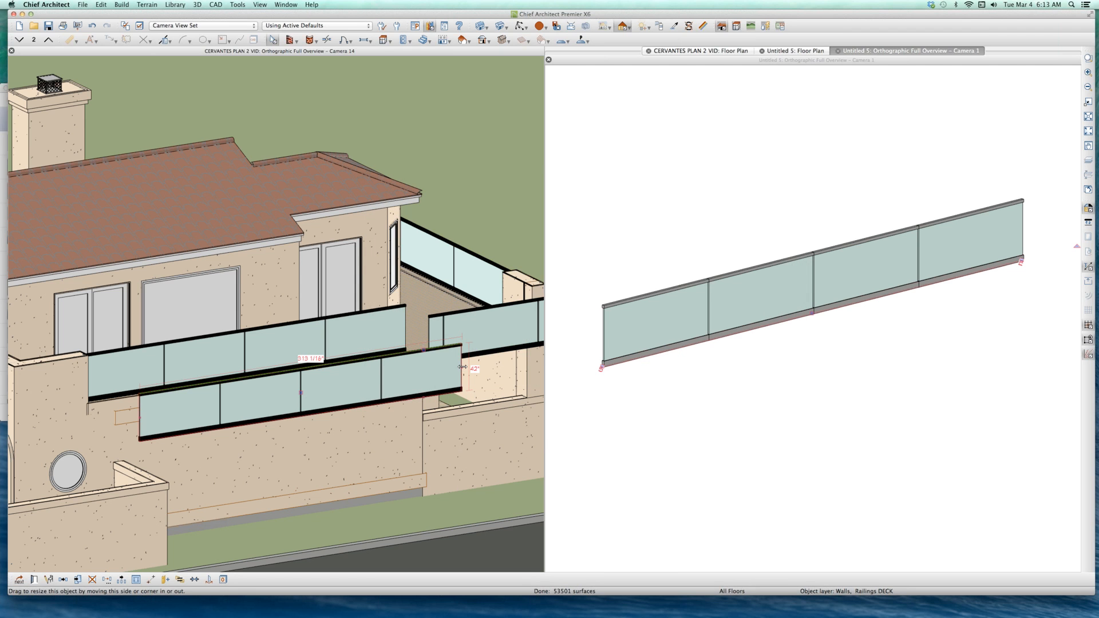
# Step: Shorten the copied railing fixture from its north end to about 226 1/4" and further to about 135"
pyautogui.moveTo(413, 377); pyautogui.dragTo(324, 394)
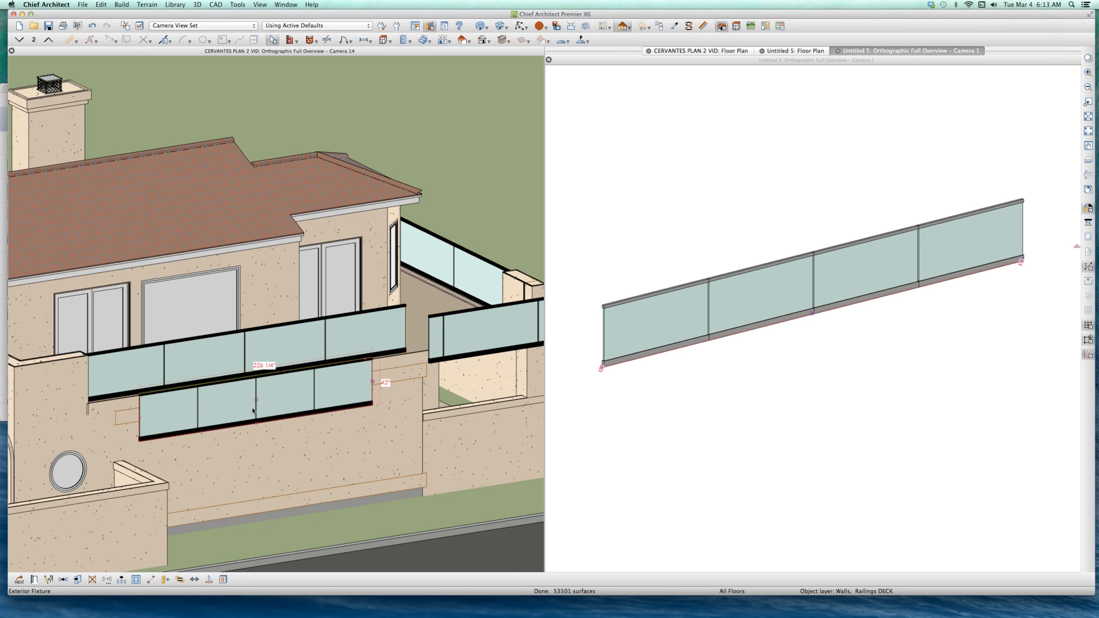
pyautogui.scroll(2, 253, 410)
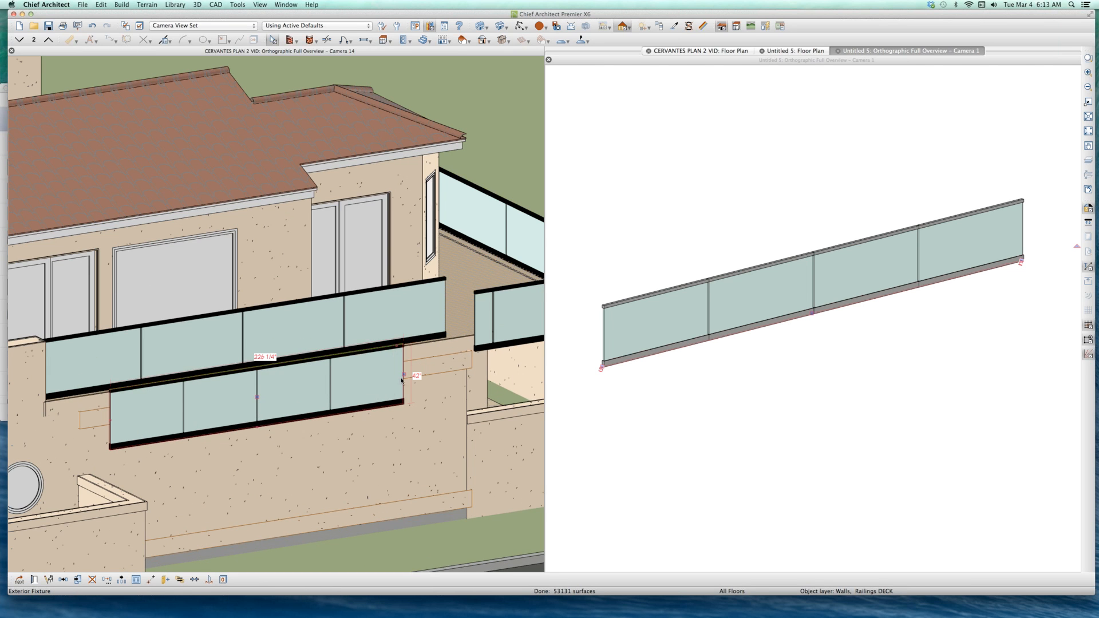
pyautogui.moveTo(404, 375); pyautogui.dragTo(284, 387)
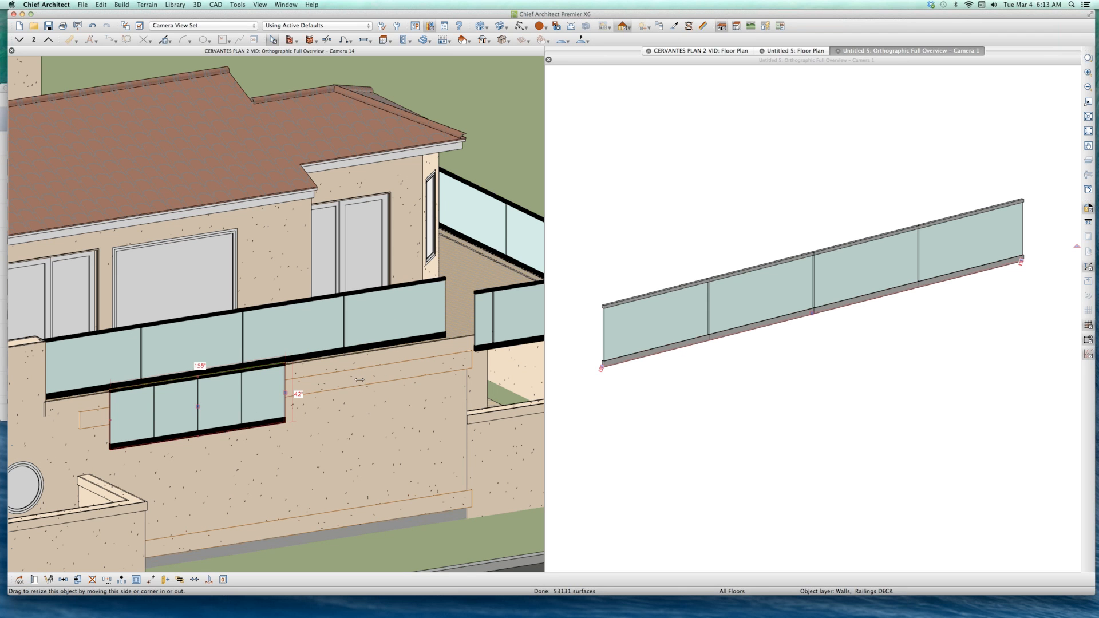
# Step: Lengthen the copied railing fixture in front of the balcony from its north end and deselect it
pyautogui.moveTo(359, 380); pyautogui.dragTo(422, 375)
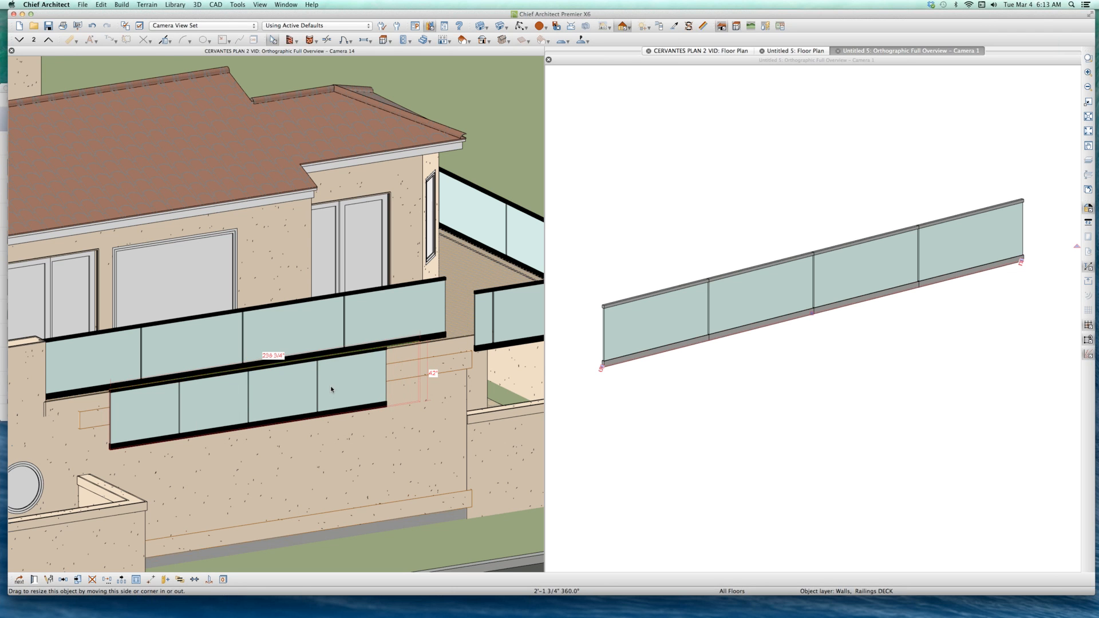
pyautogui.scroll(-3, 392, 366)
pyautogui.click(466, 337)
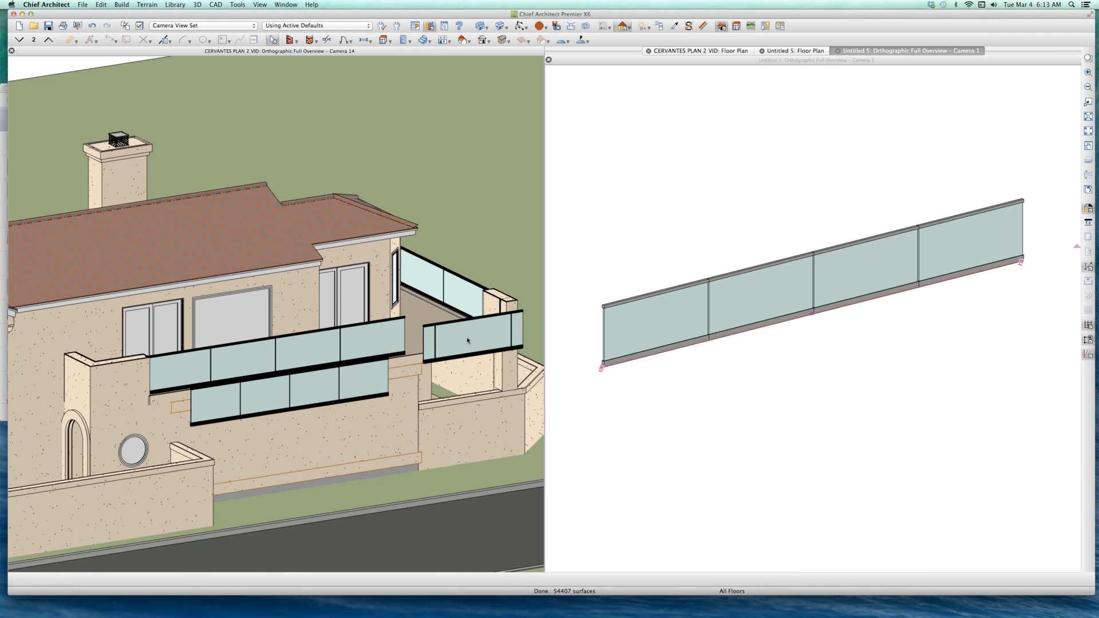
# Step: Examine the street-side balcony's fixture railing and the molding polyline railing along the deck above the covered patio
pyautogui.scroll(3, 411, 345)
pyautogui.scroll(-6, 411, 345)
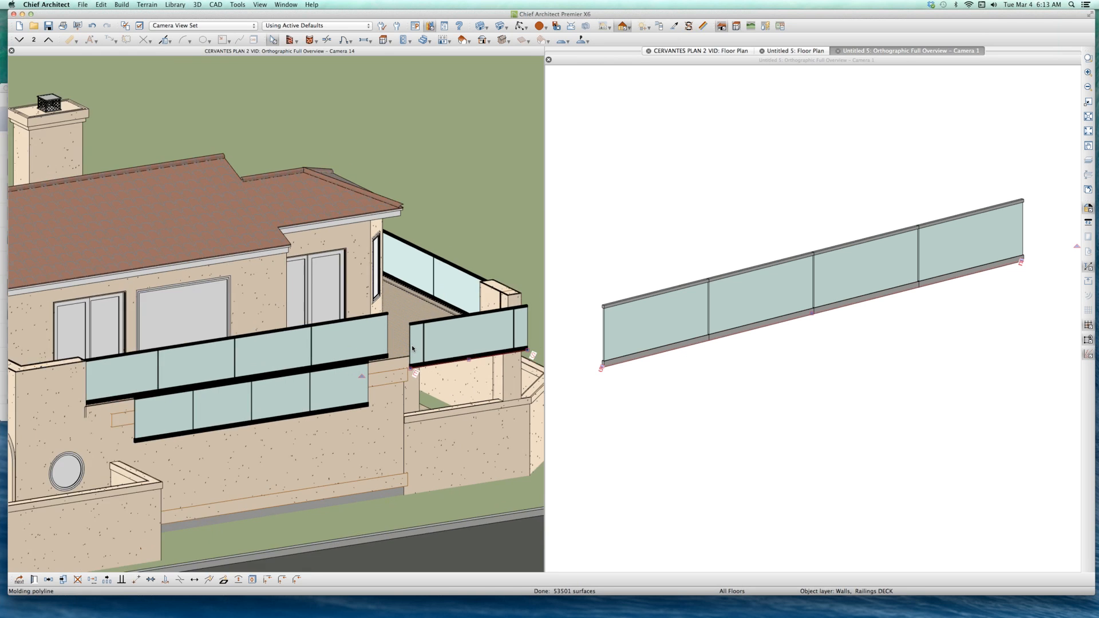
pyautogui.click(382, 342)
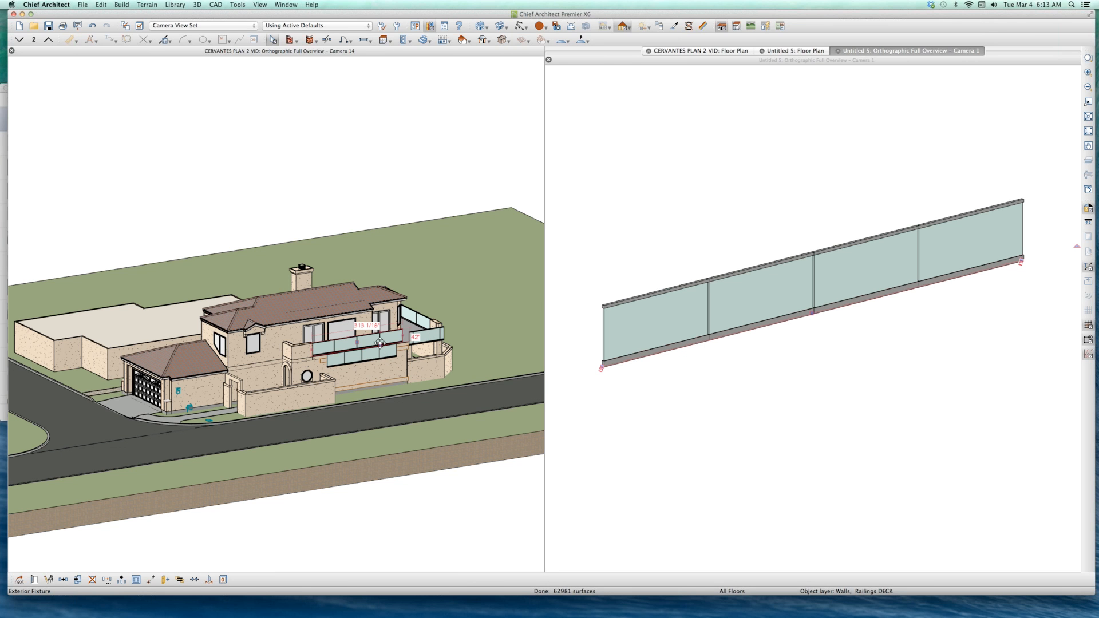
pyautogui.press('o')
pyautogui.moveTo(364, 370); pyautogui.dragTo(255, 337)
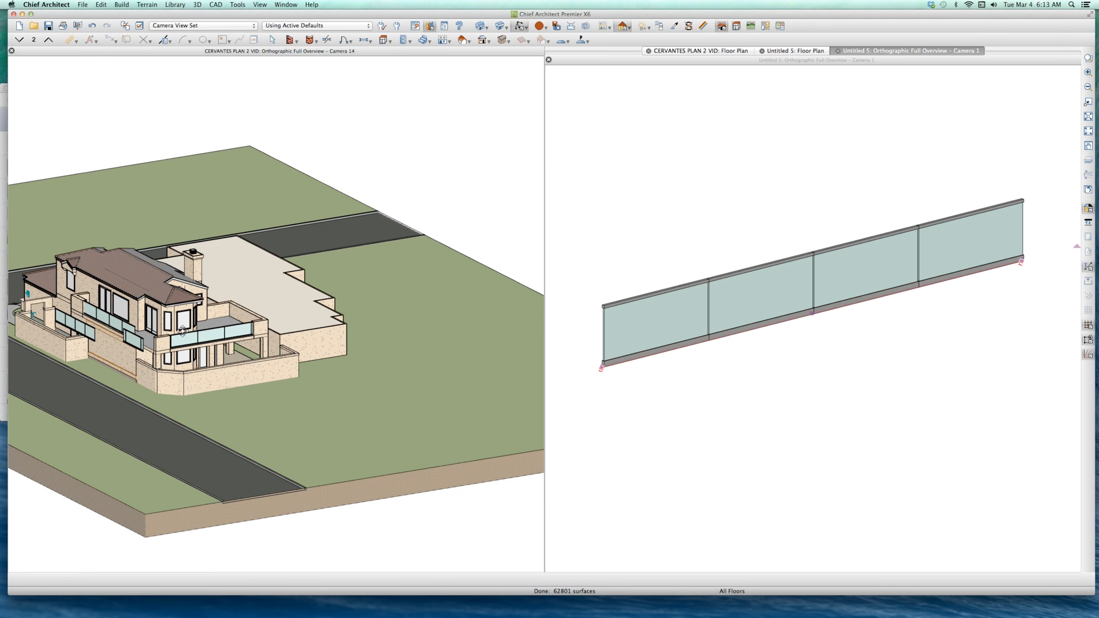
pyautogui.scroll(-4, 182, 331)
pyautogui.scroll(2, 195, 346)
pyautogui.scroll(5, 195, 345)
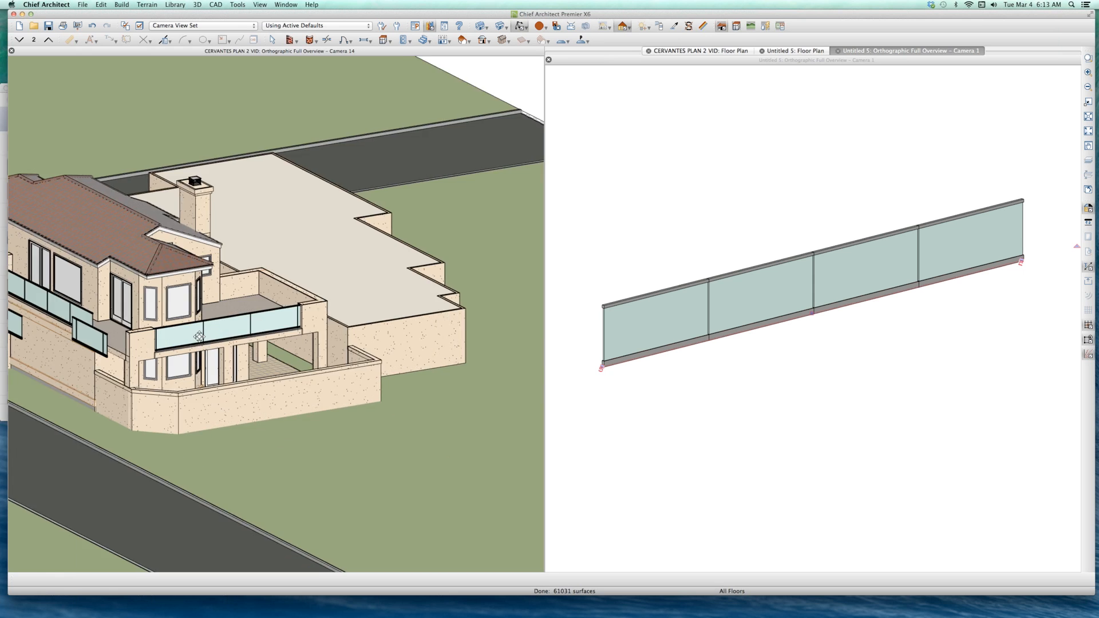
pyautogui.scroll(2, 206, 330)
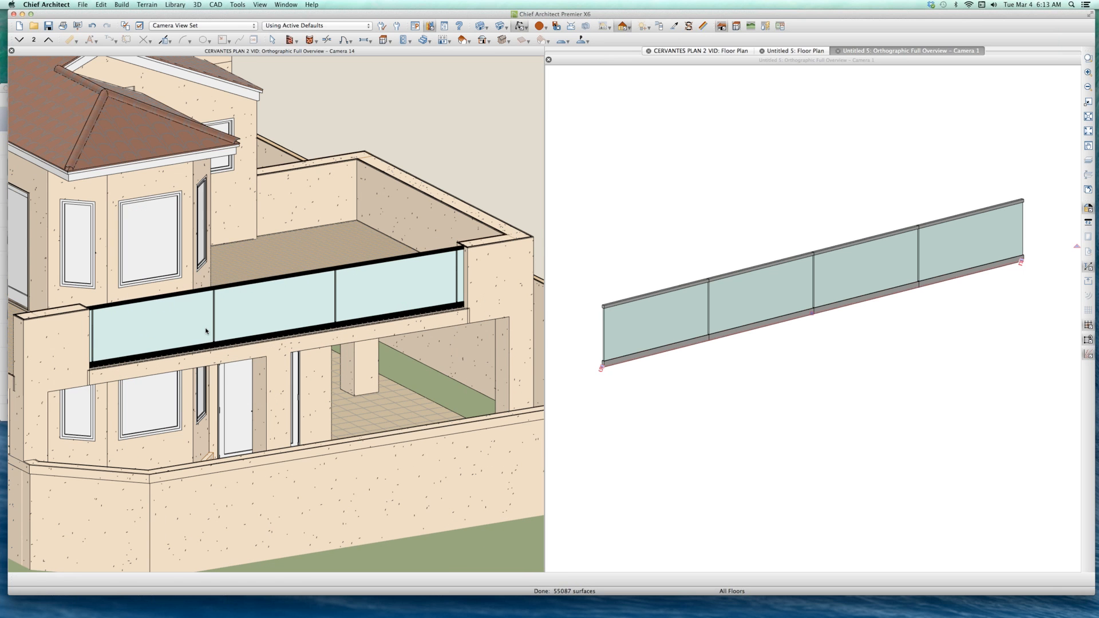
pyautogui.press('space')
pyautogui.click(200, 327)
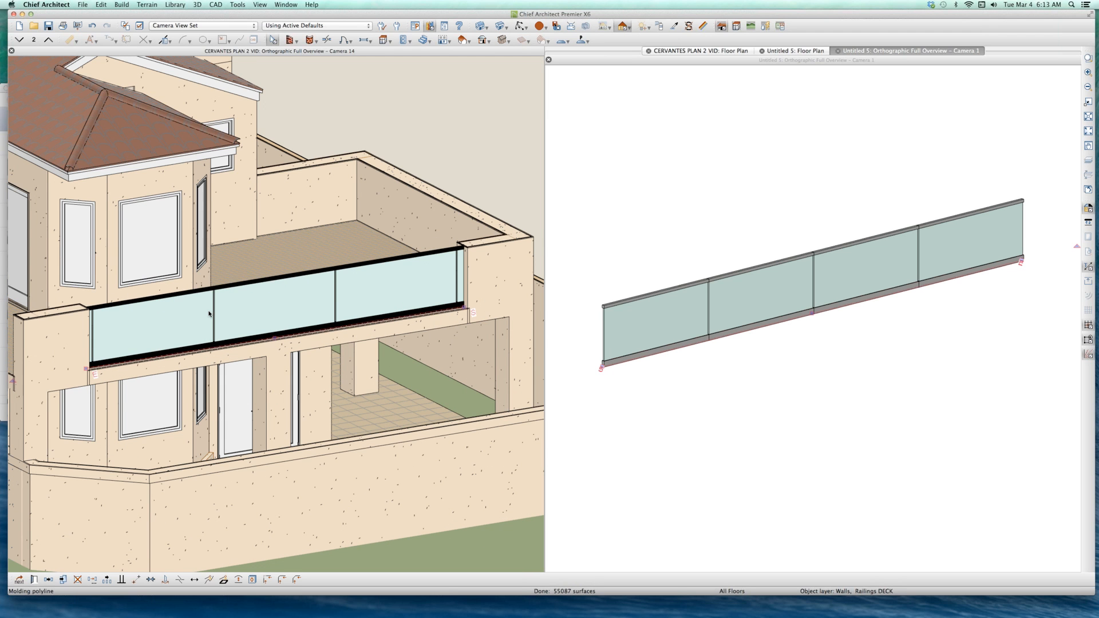
# Step: Delete the molding polyline railing from the Untitled 5 plan
pyautogui.click(733, 301)
pyautogui.scroll(-3, 733, 301)
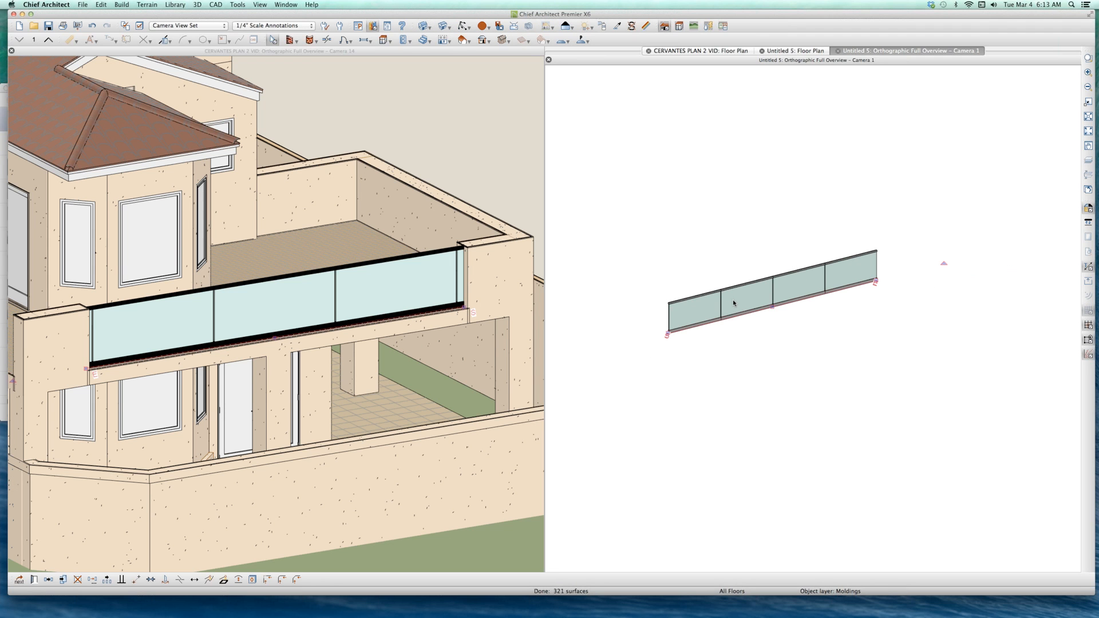
pyautogui.press('Delete')
# Step: Copy the short molding polyline railing next to the street-side balcony's long railing and paste it into the Untitled 5 floor plan
pyautogui.click(363, 347)
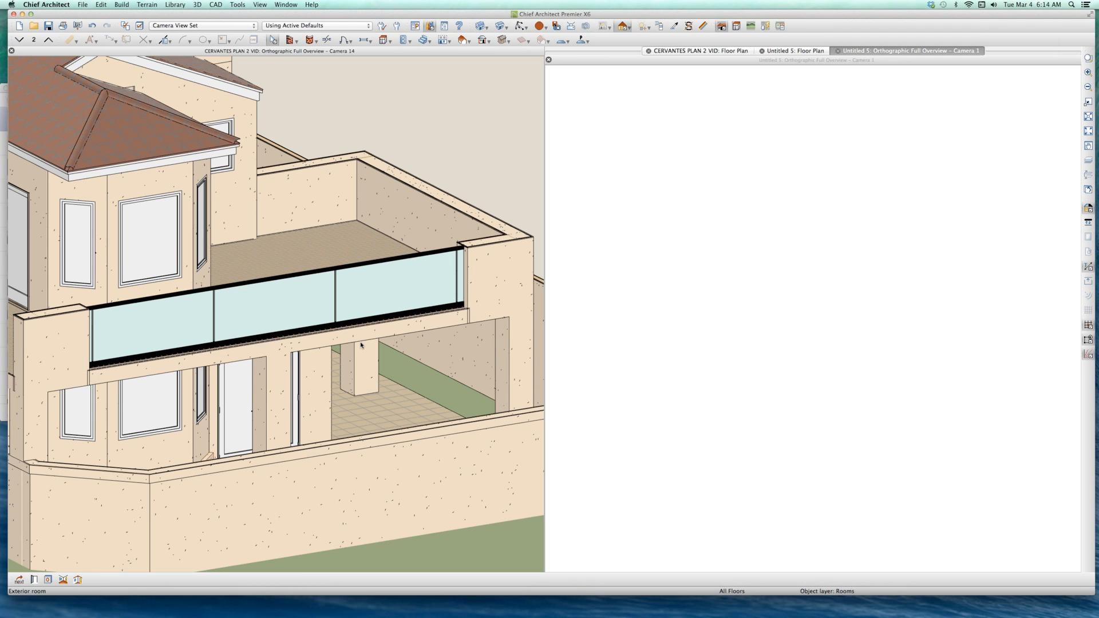
pyautogui.scroll(-5, 361, 344)
pyautogui.click(232, 339)
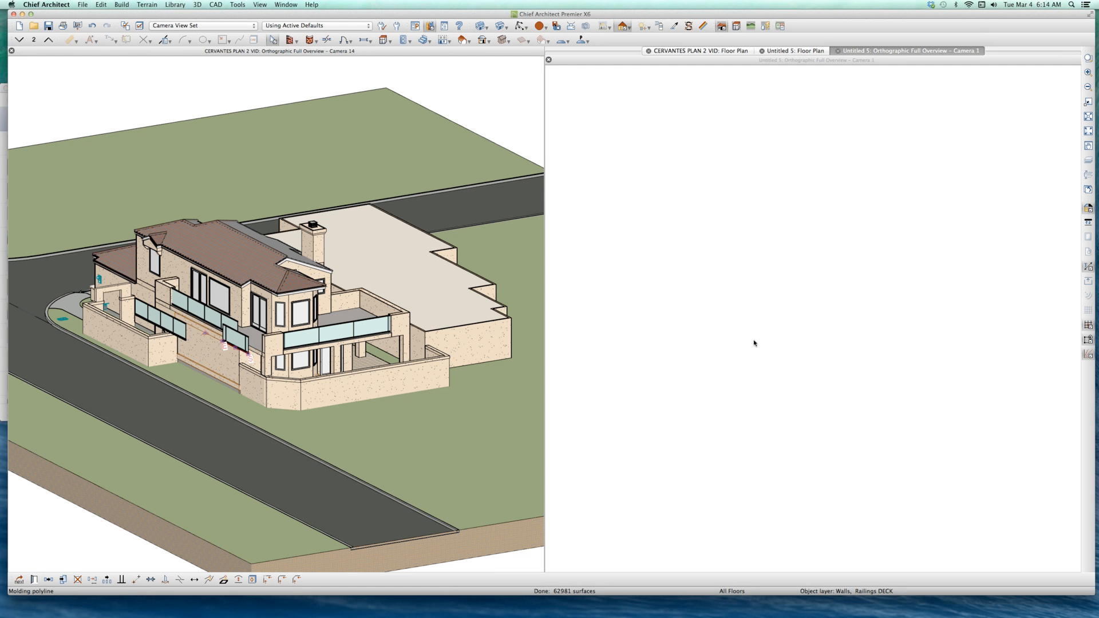
pyautogui.click(800, 51)
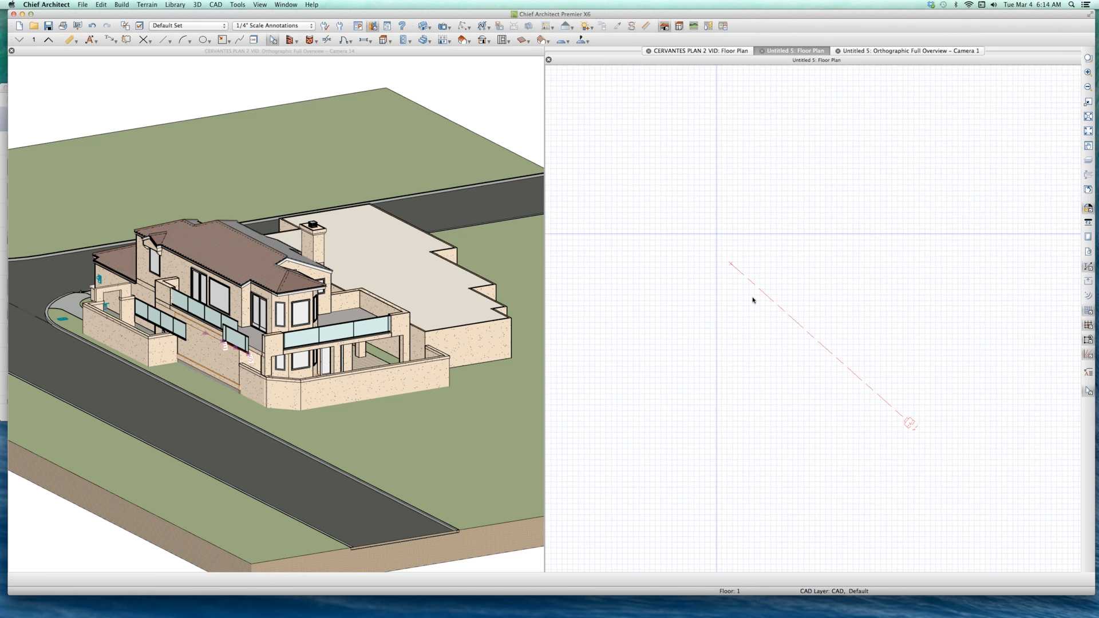
pyautogui.scroll(-3, 753, 300)
pyautogui.press('super+v')
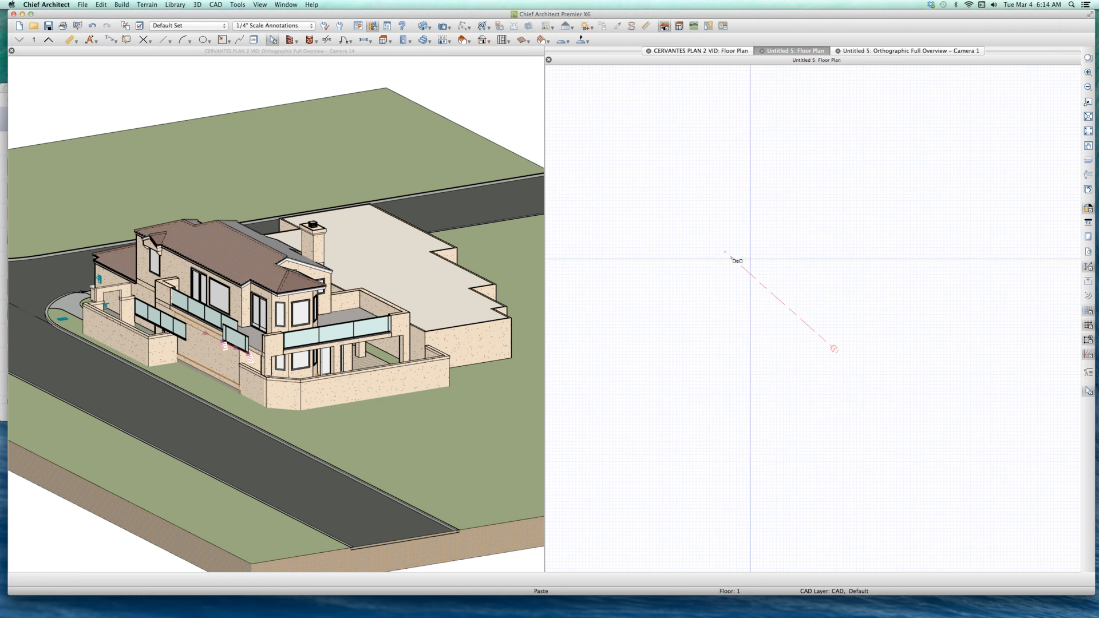
pyautogui.click(735, 260)
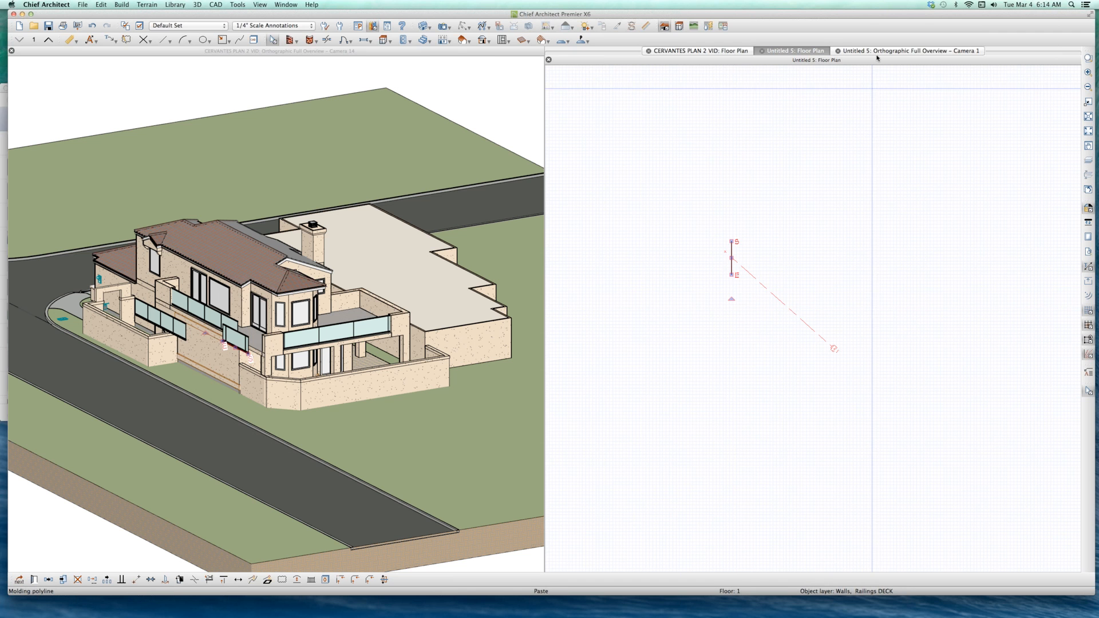
# Step: Tile all open views and check the layer of the pasted molding polyline in its line style settings
pyautogui.hotkey('shift', 'v')
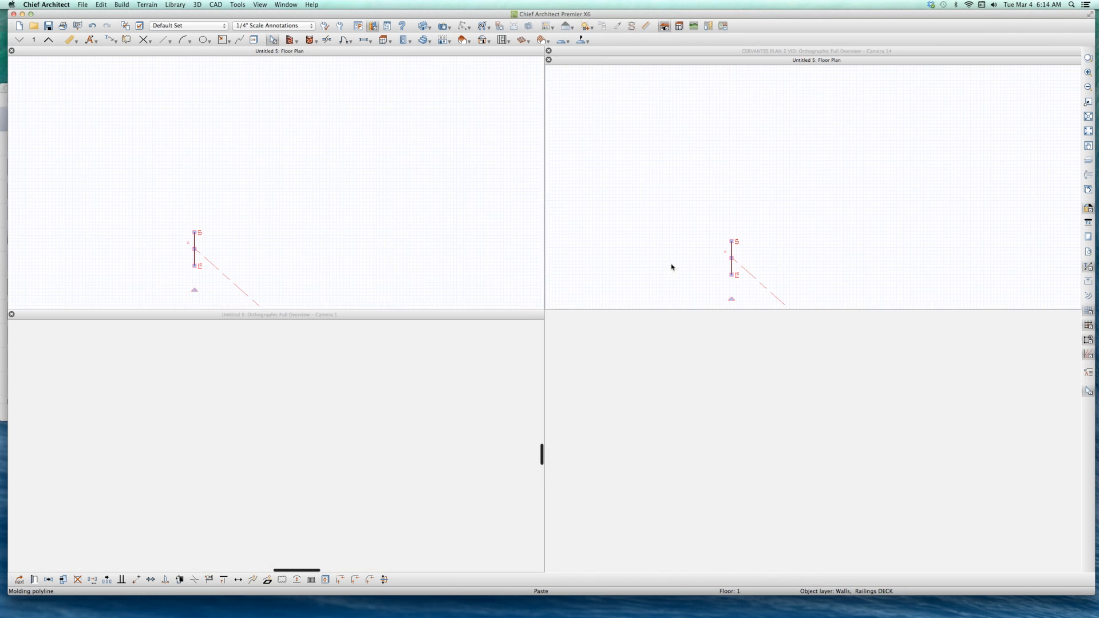
pyautogui.click(389, 411)
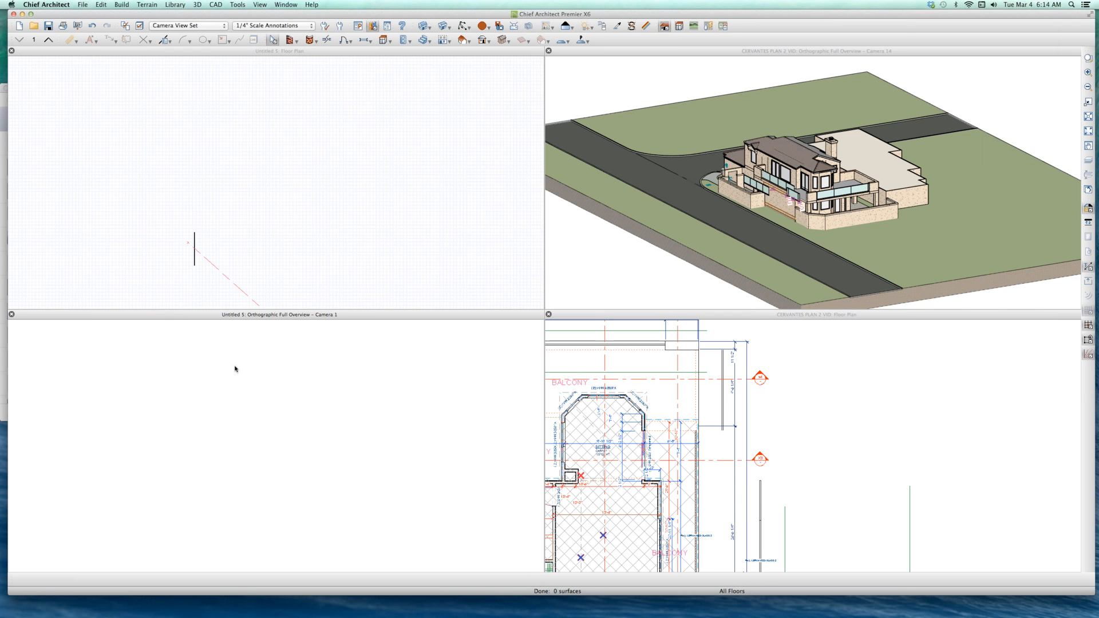
pyautogui.doubleClick(195, 245)
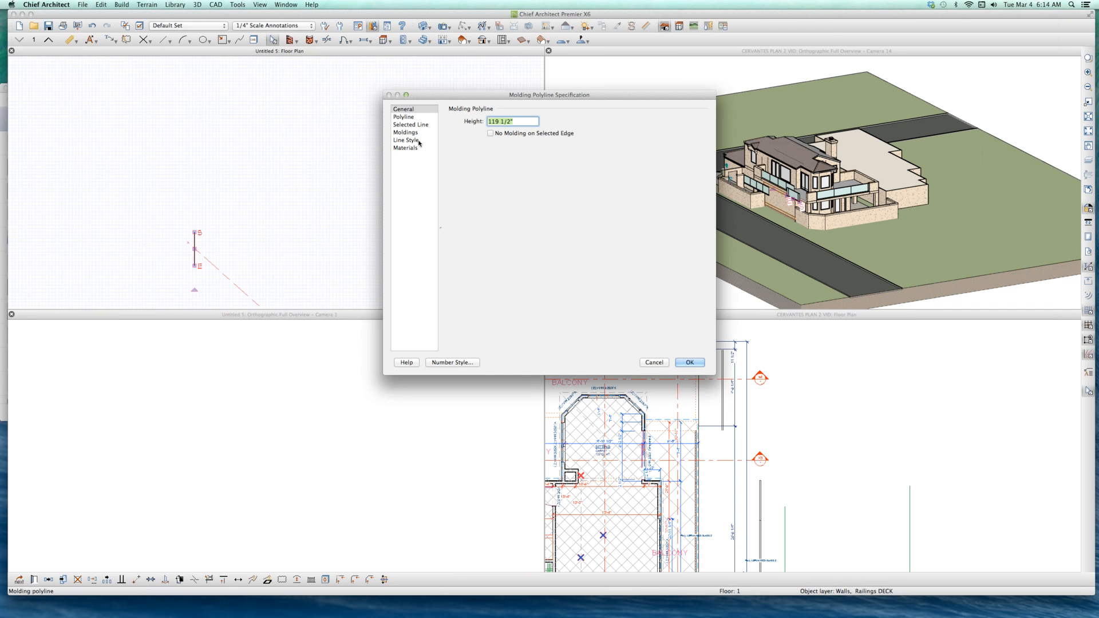
pyautogui.click(415, 139)
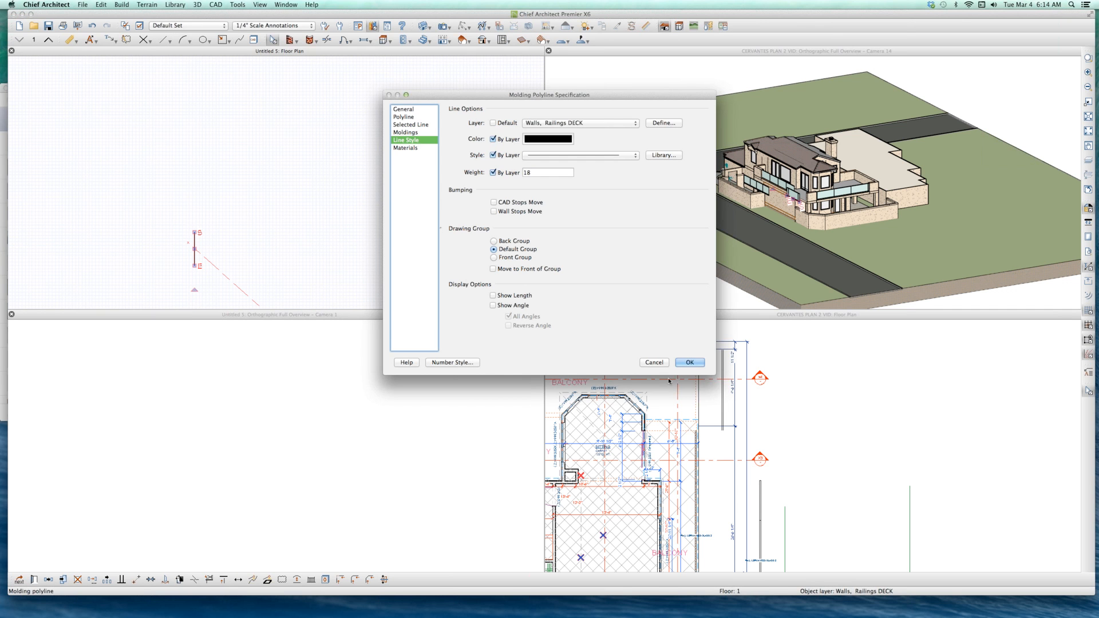
pyautogui.click(654, 362)
# Step: Turn on the display of the Walls, Railings DECK layer in the Untitled 5 overview's Camera View Set
pyautogui.click(185, 488)
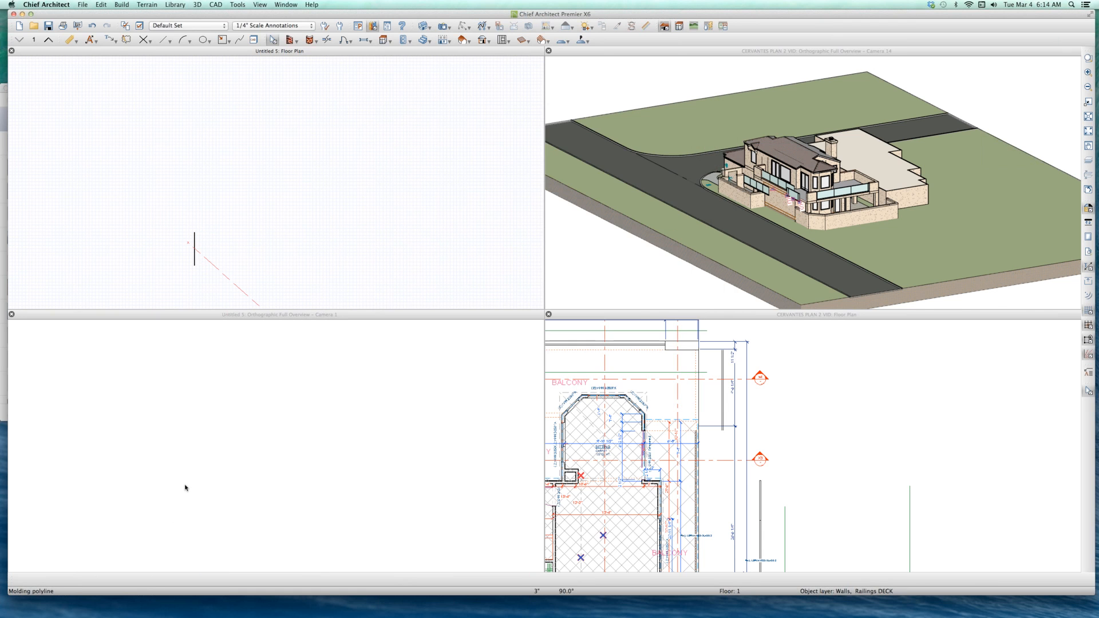
pyautogui.write('lwall')
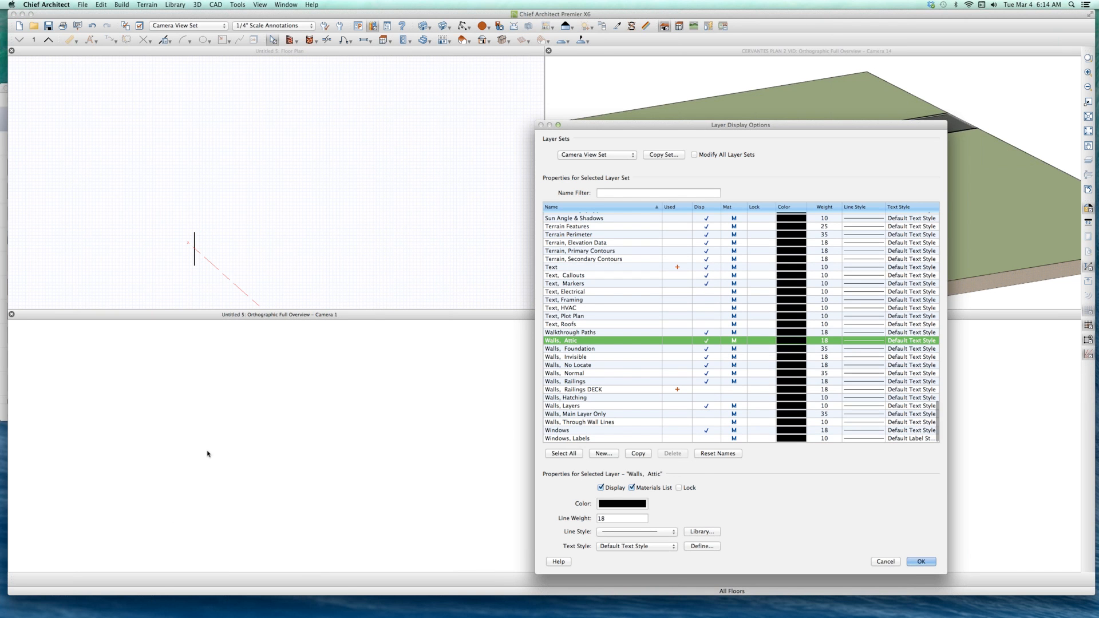
pyautogui.click(708, 388)
pyautogui.press('Return')
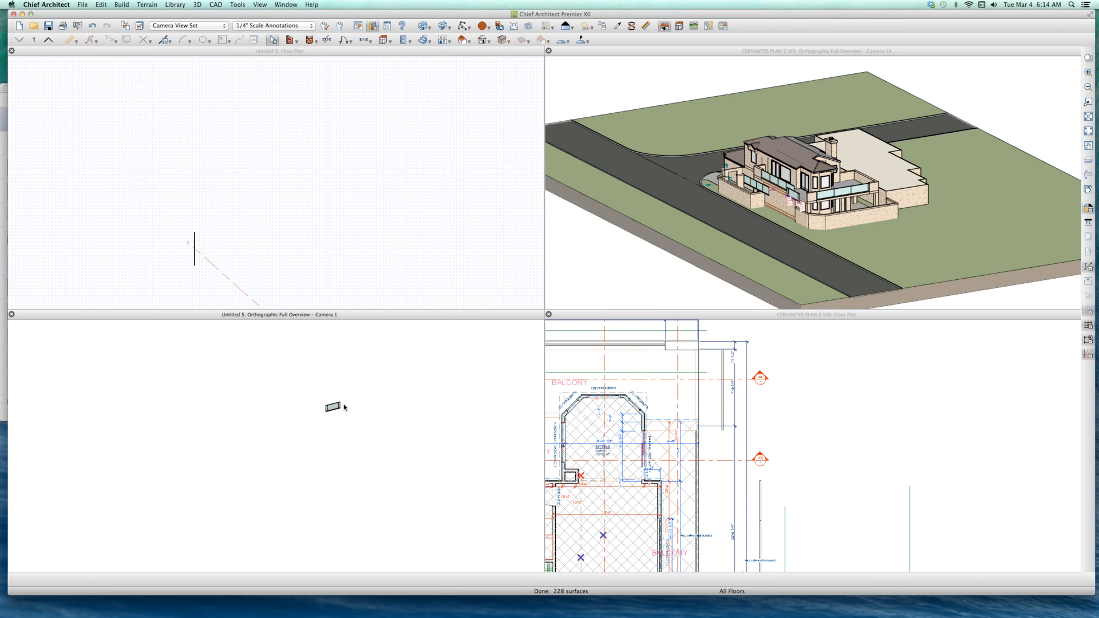
# Step: Stretch the pasted molding polyline railing from its south end to about 192" long in the Untitled 5 overview
pyautogui.scroll(6, 314, 412)
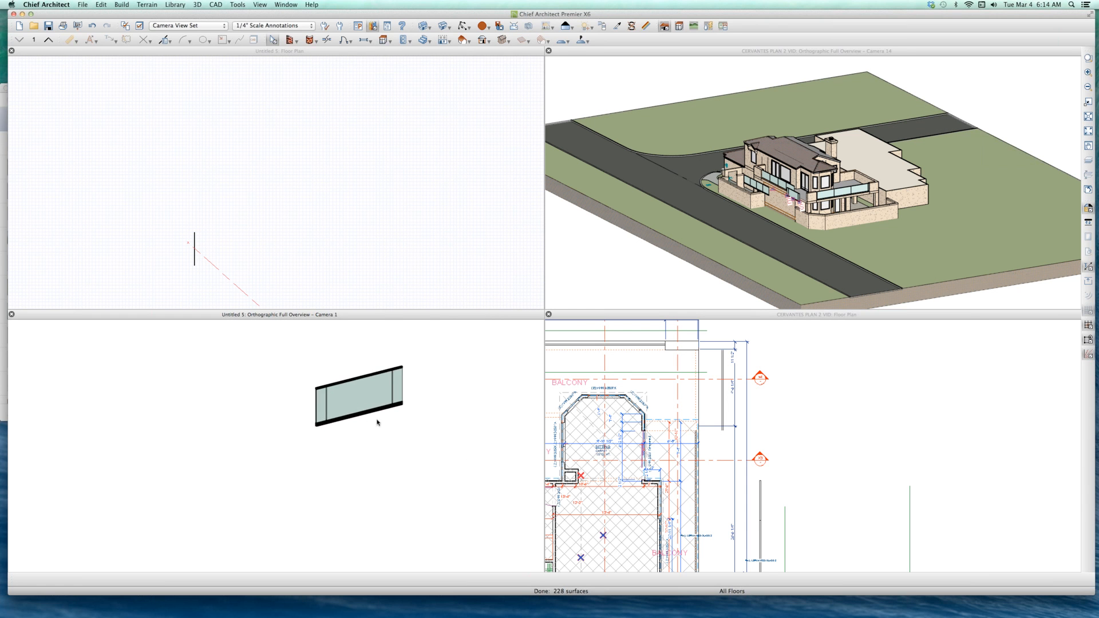
pyautogui.scroll(2, 320, 418)
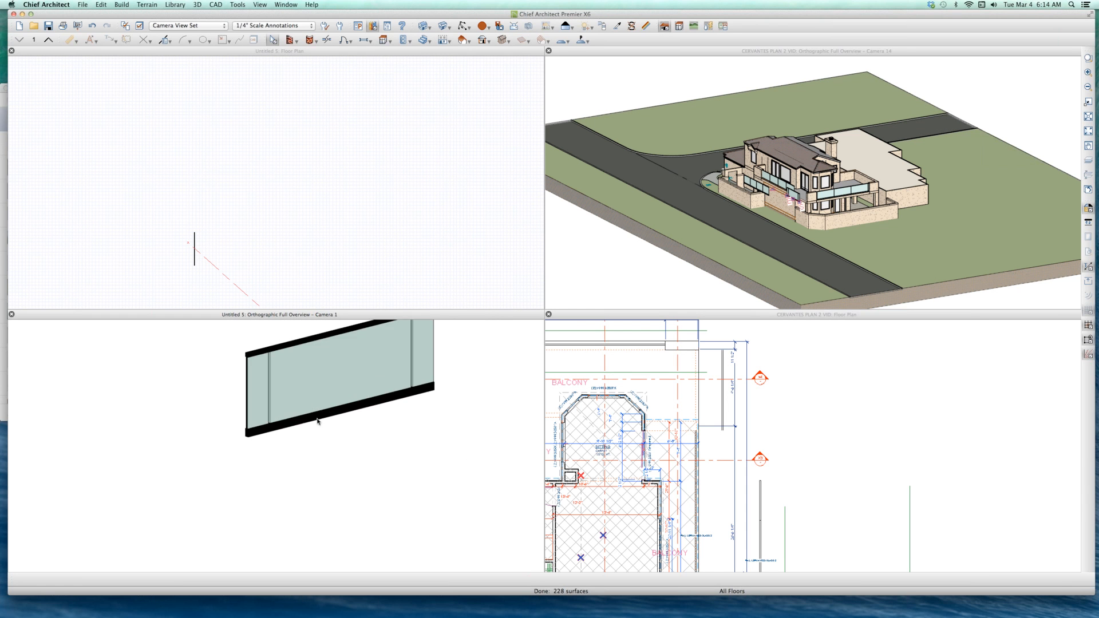
pyautogui.scroll(-1, 314, 389)
pyautogui.click(284, 411)
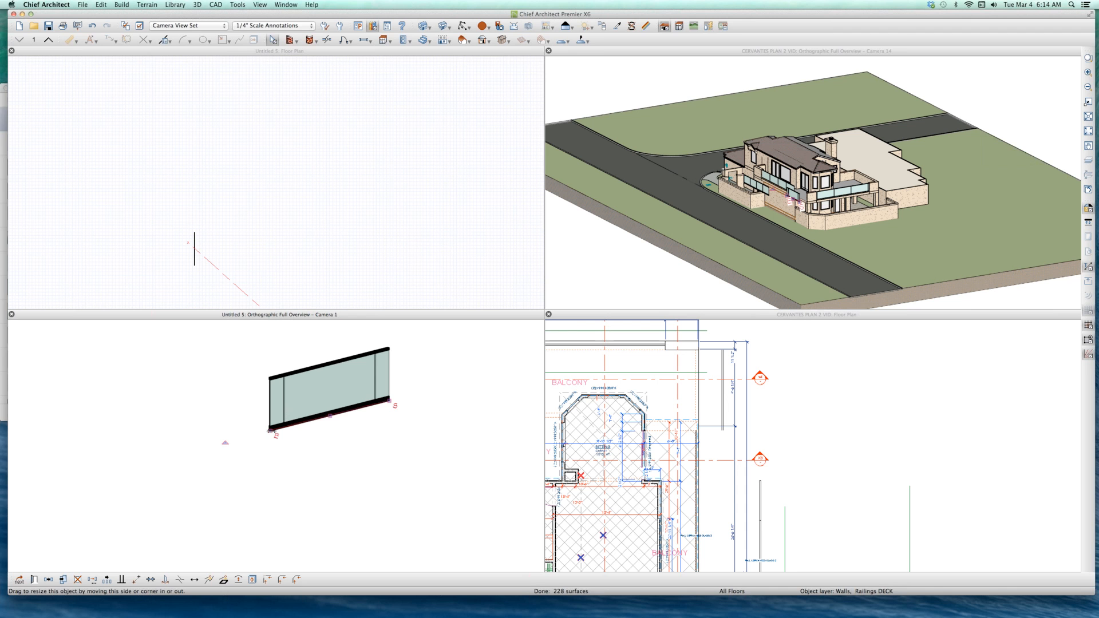
pyautogui.moveTo(270, 430); pyautogui.dragTo(196, 449)
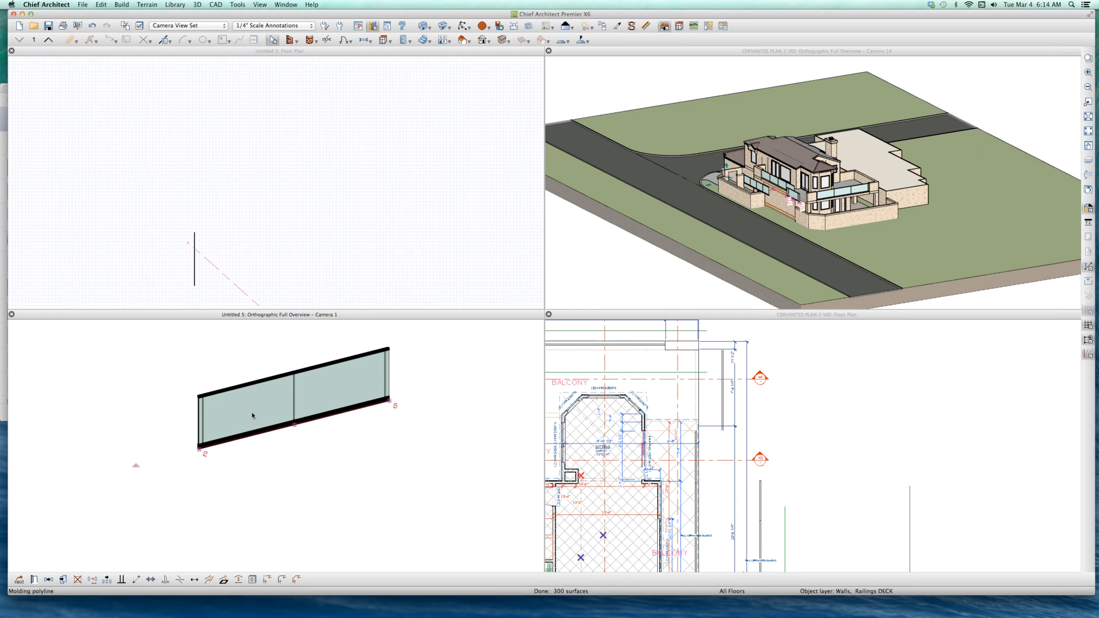
# Step: Set the length of the pasted railing polyline's selected line to 190" with the start point locked
pyautogui.scroll(1, 253, 414)
pyautogui.click(336, 428)
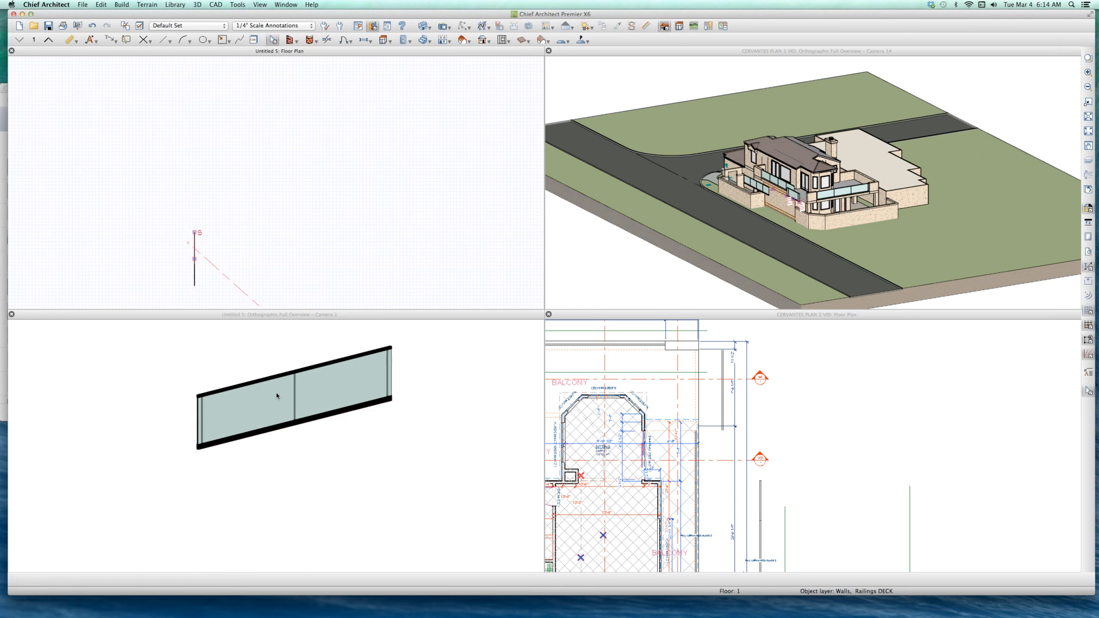
pyautogui.click(277, 399)
pyautogui.scroll(2, 276, 400)
pyautogui.scroll(-1, 276, 401)
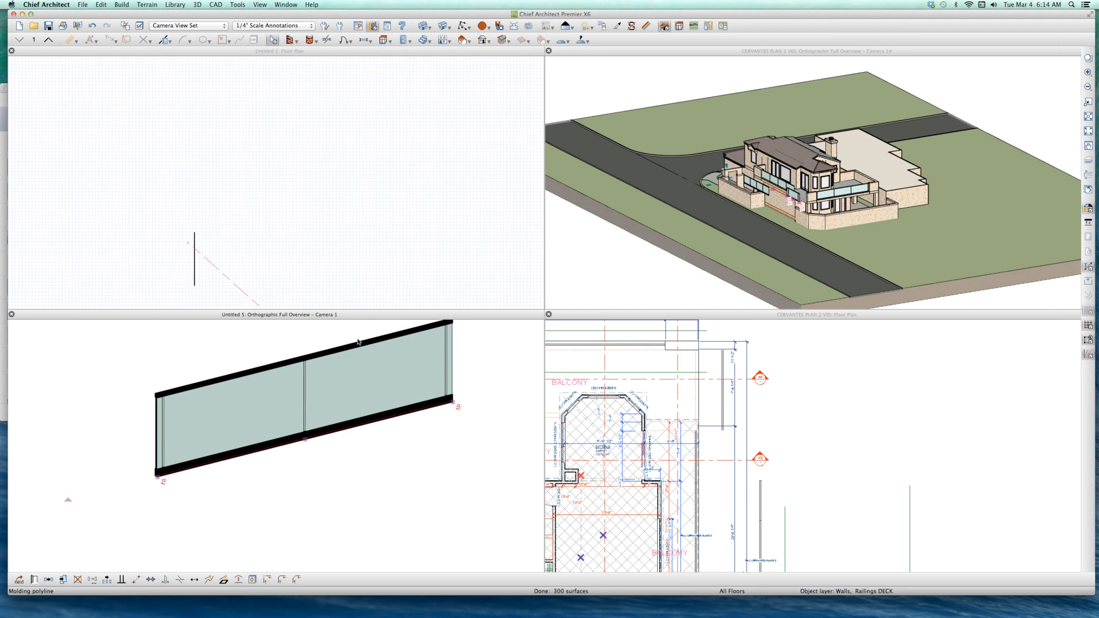
pyautogui.doubleClick(276, 400)
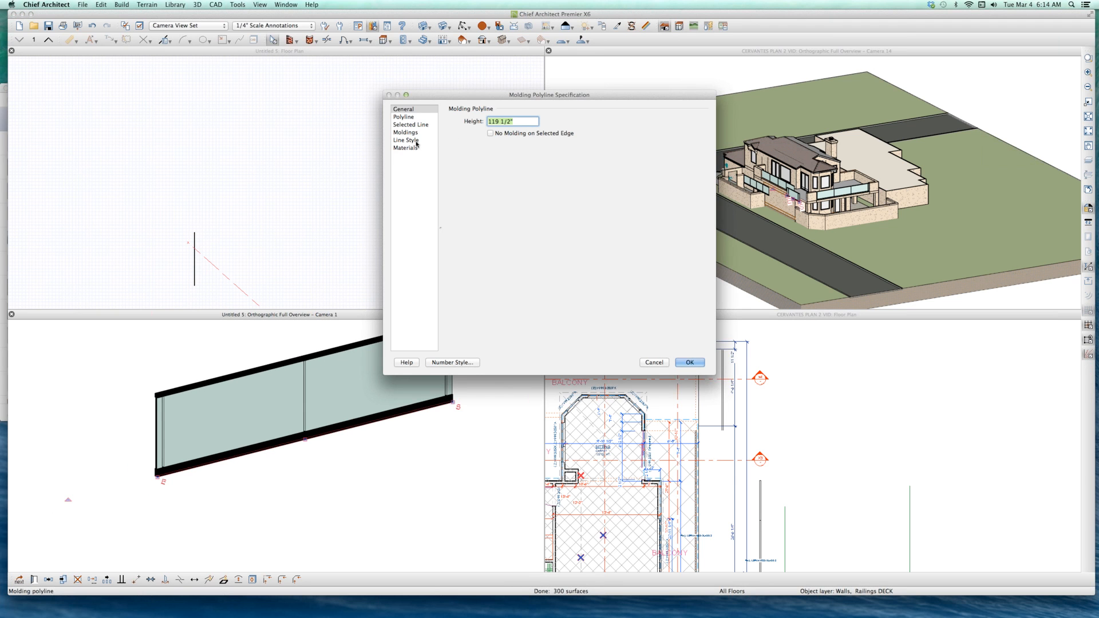
pyautogui.click(412, 140)
pyautogui.click(427, 125)
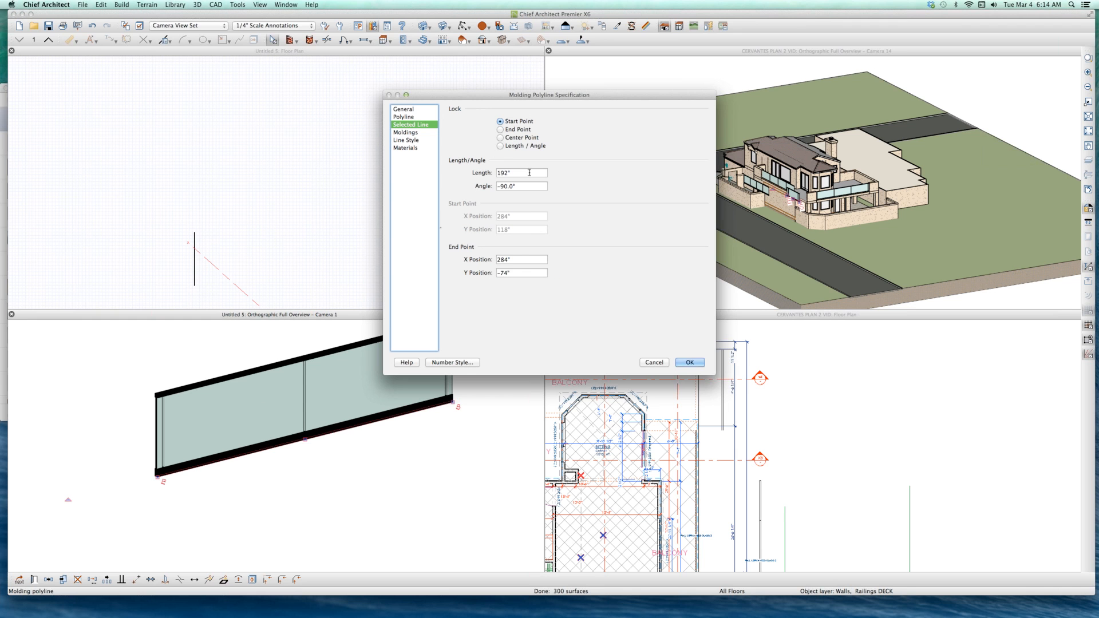
pyautogui.click(530, 173)
pyautogui.write('190')
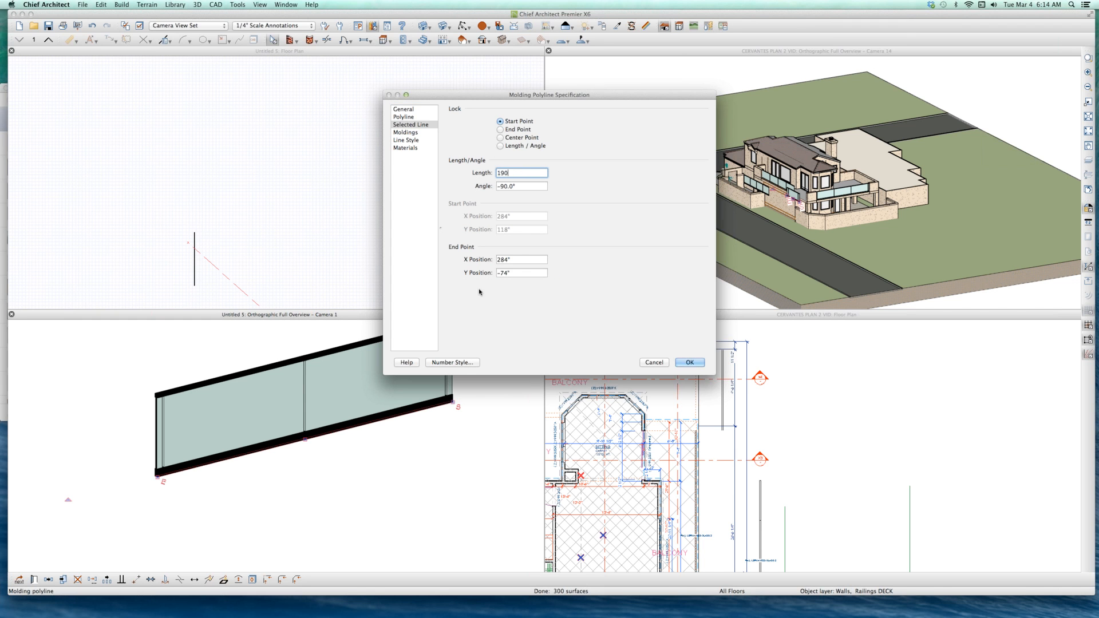
pyautogui.press('Return')
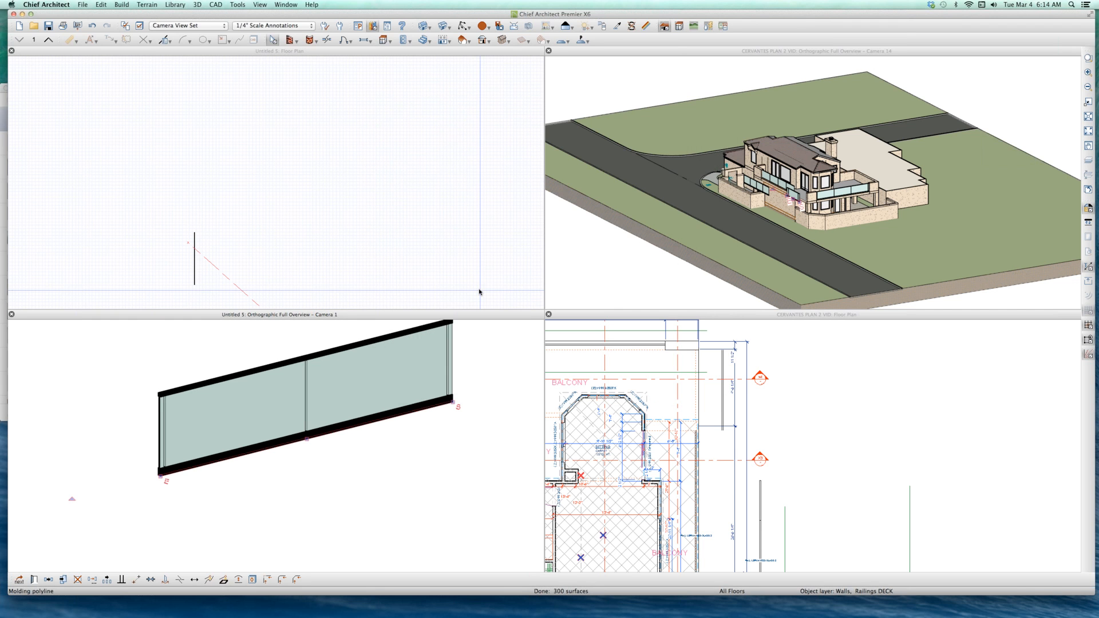
# Step: Set the length of the railing polyline's selected line to 186"
pyautogui.press('super+e')
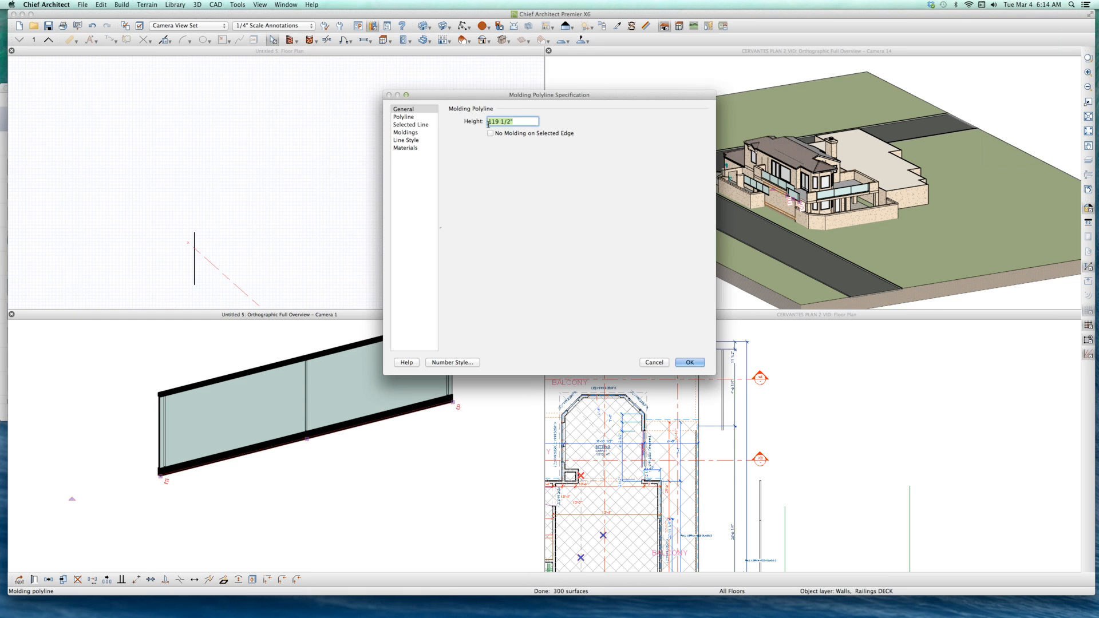
pyautogui.click(417, 126)
pyautogui.press('Tab')
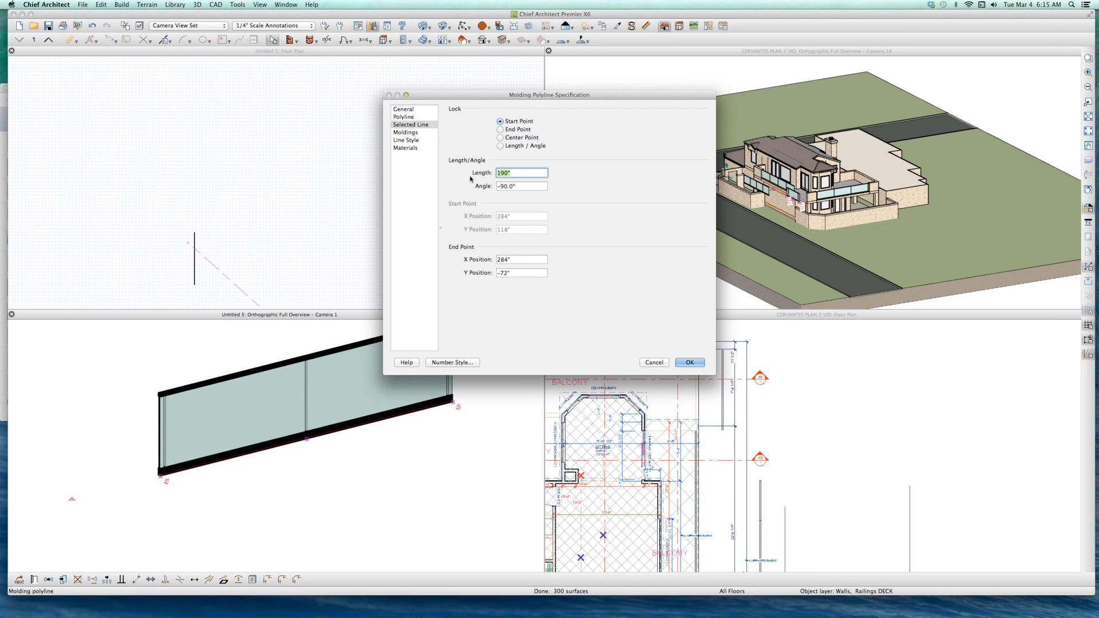
pyautogui.write('186')
pyautogui.press('Return')
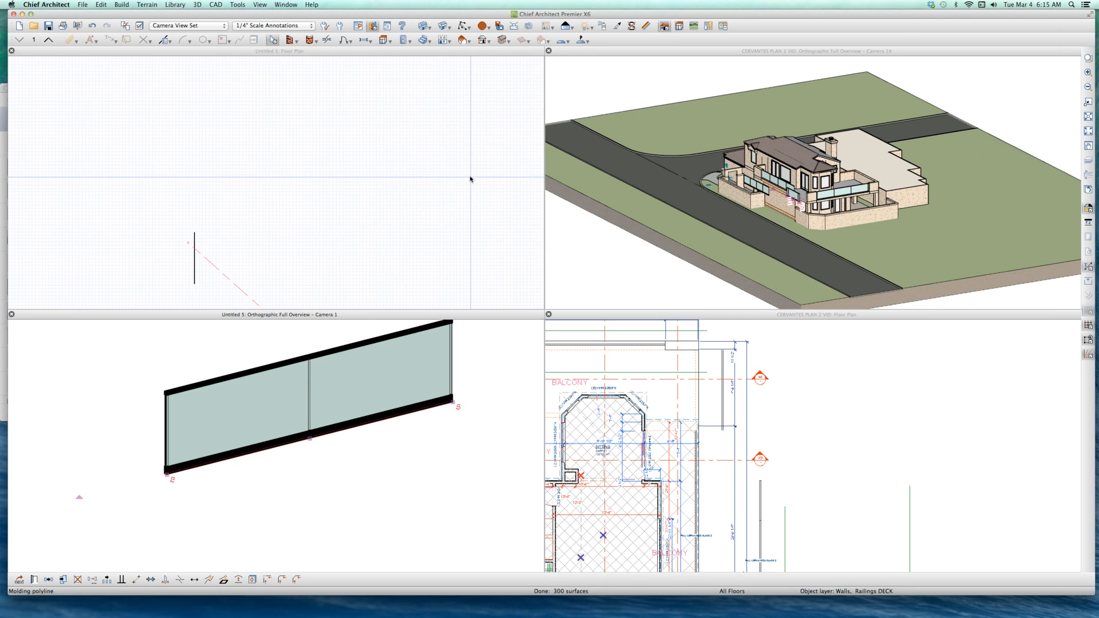
# Step: Set the length of the railing polyline's selected line to 185"
pyautogui.press('super+e')
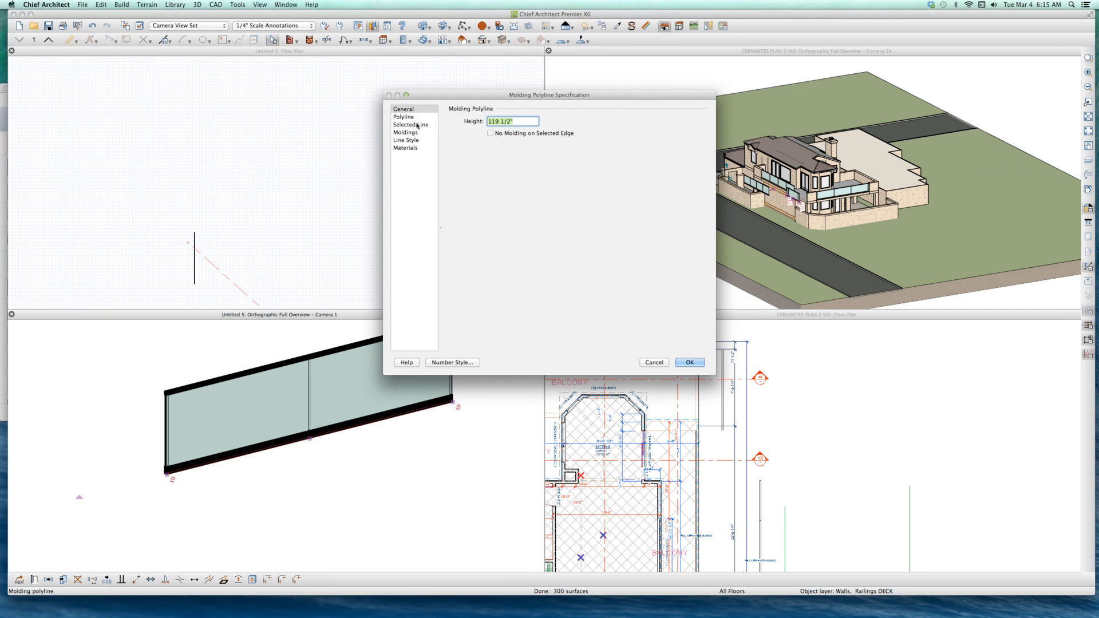
pyautogui.click(417, 125)
pyautogui.press('Tab')
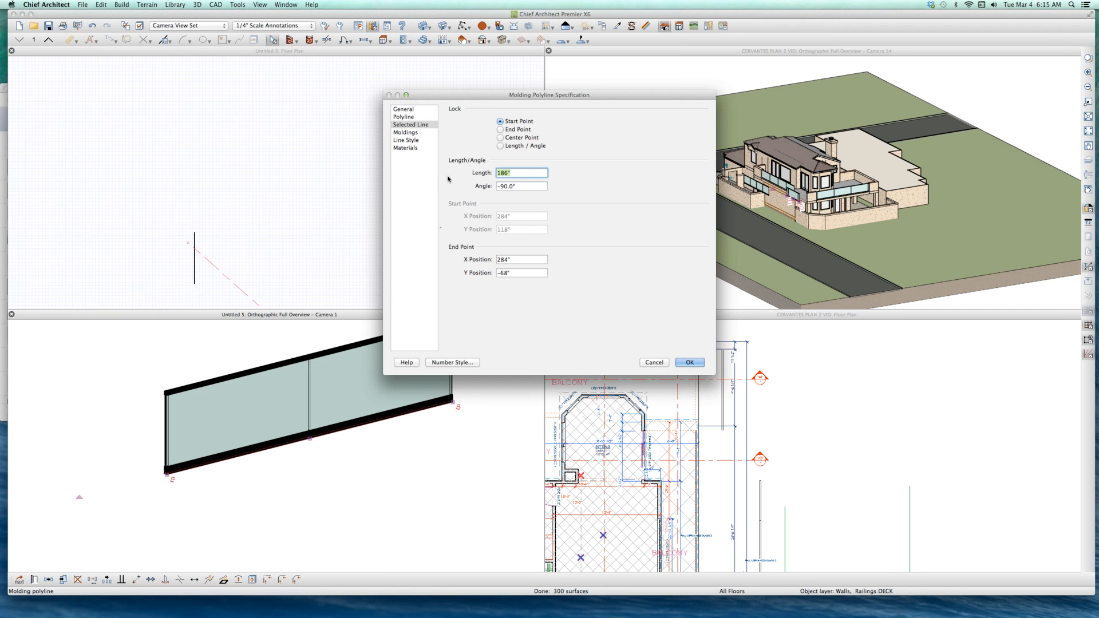
pyautogui.write('185')
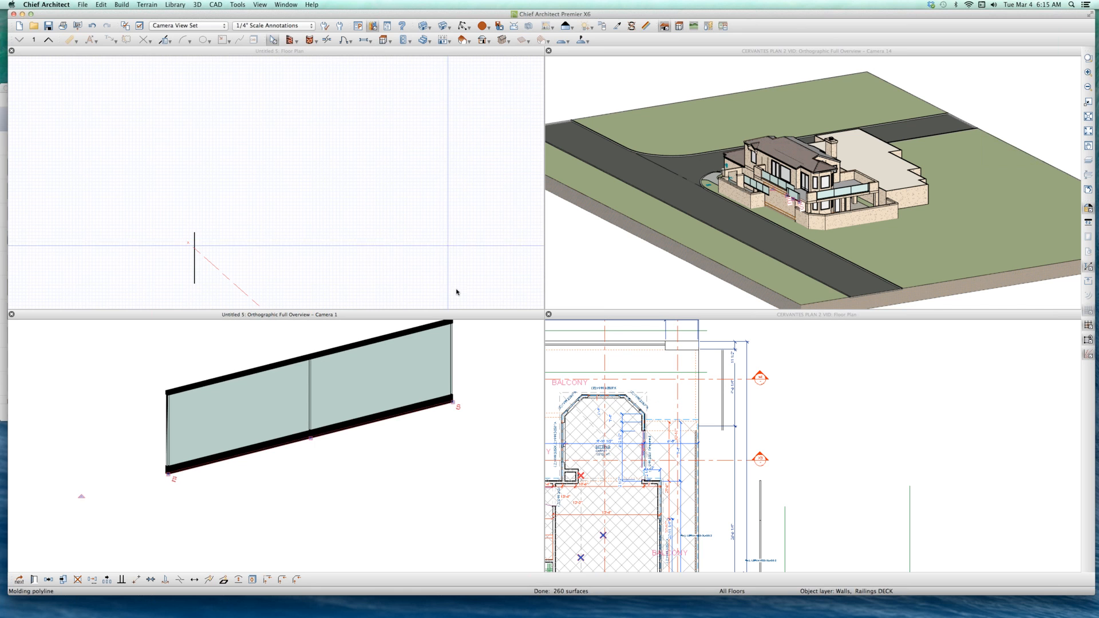
# Step: Set the length of the railing polyline's selected line to 184" so the extra end post is removed
pyautogui.scroll(1, 177, 452)
pyautogui.scroll(2, 175, 459)
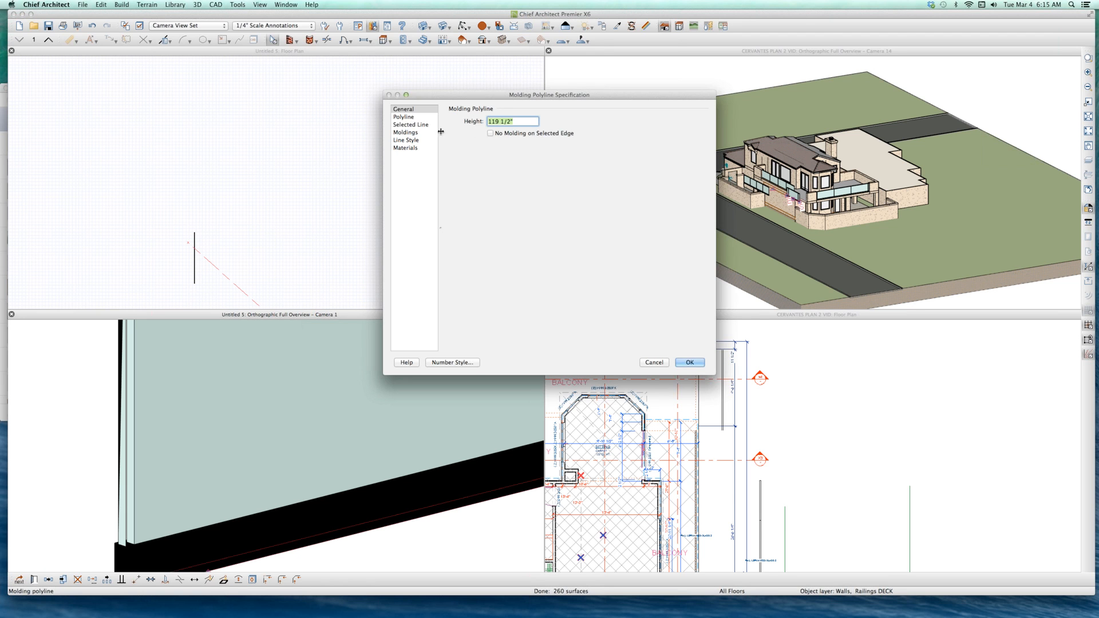
pyautogui.click(434, 125)
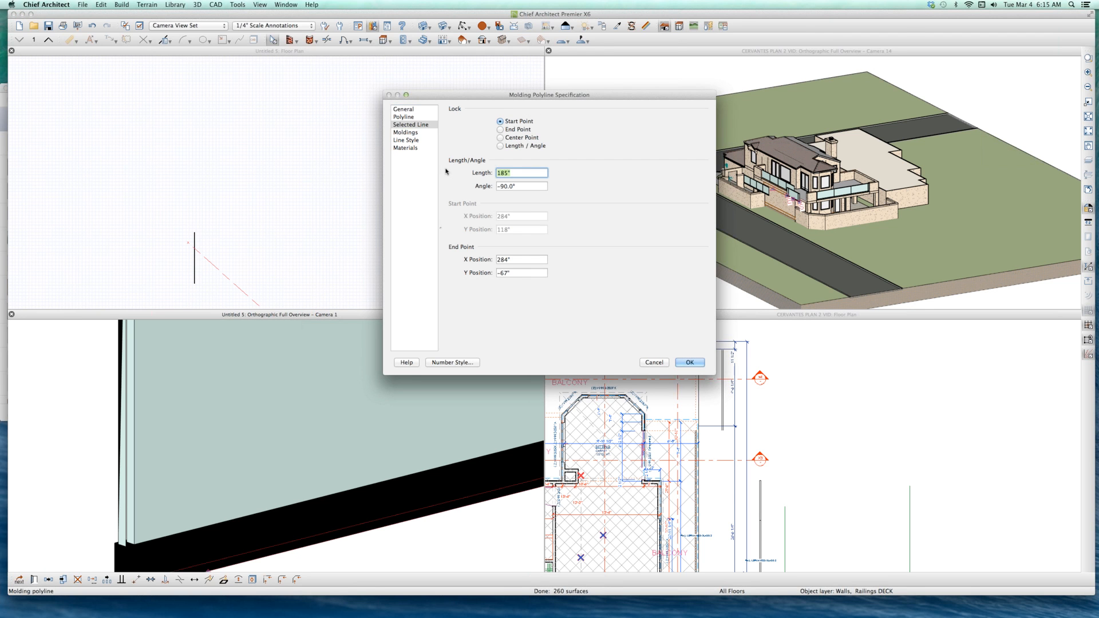
pyautogui.write('184')
pyautogui.press('Return')
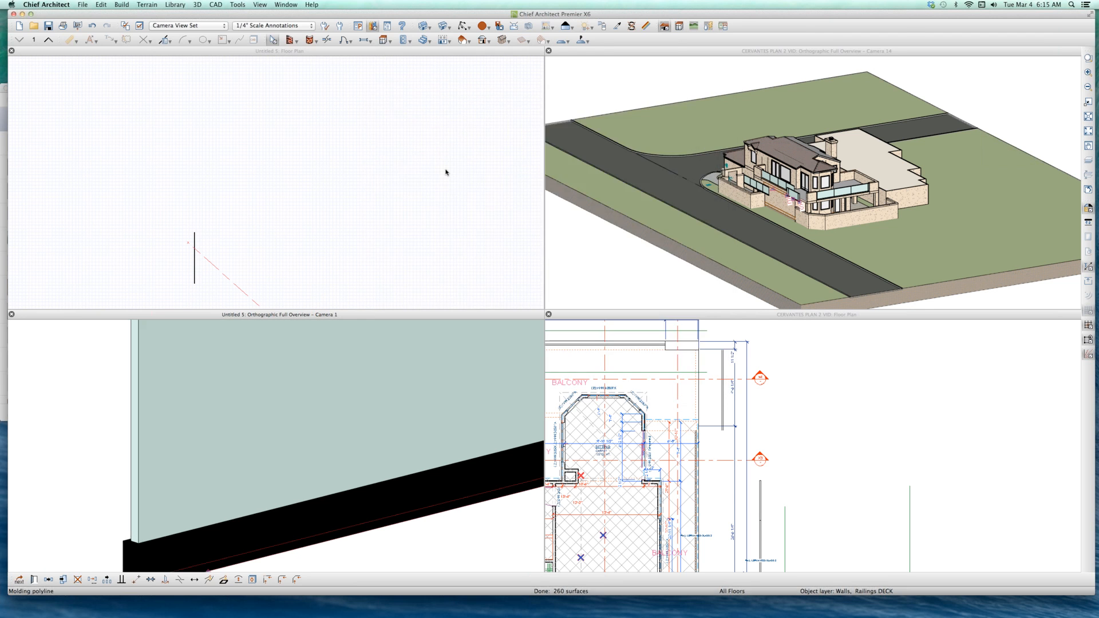
# Step: Convert the 3D view of the railing to a Furnishings (Exterior) symbol, with Add To Library and Show Advanced Options on
pyautogui.scroll(-5, 331, 430)
pyautogui.scroll(-2, 221, 420)
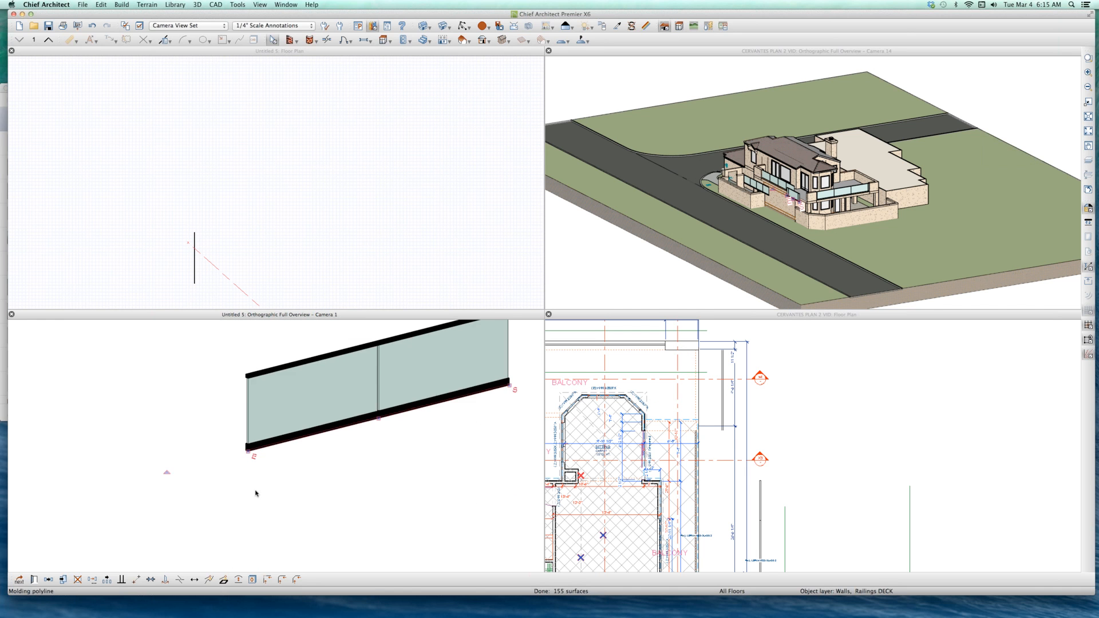
pyautogui.scroll(-1, 256, 492)
pyautogui.click(323, 462)
pyautogui.click(385, 407)
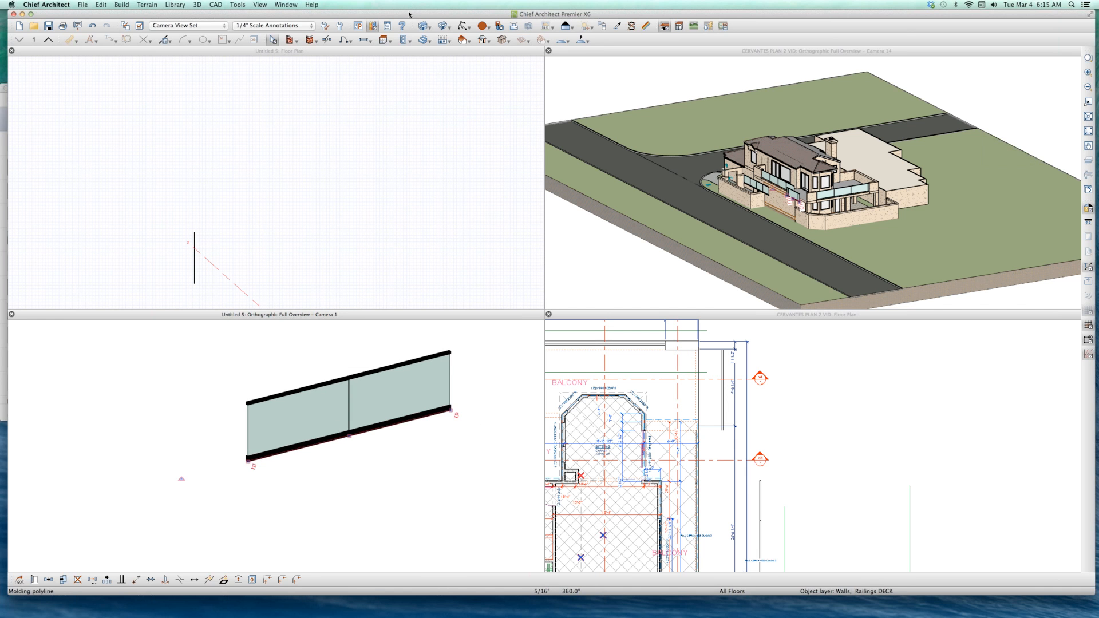
pyautogui.click(239, 4)
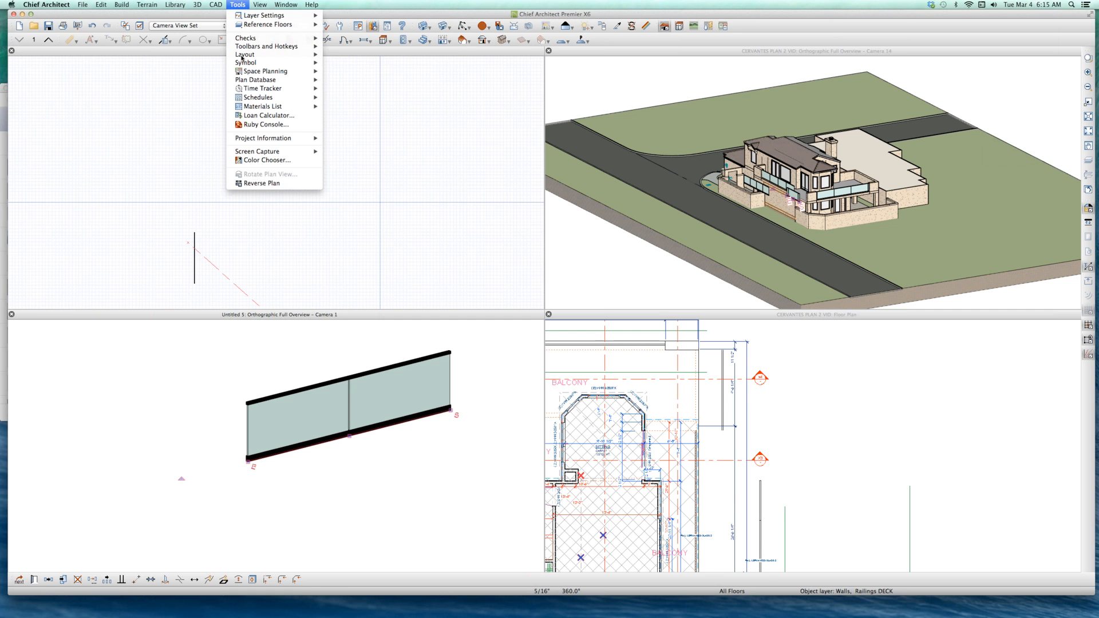
pyautogui.moveTo(252, 63)
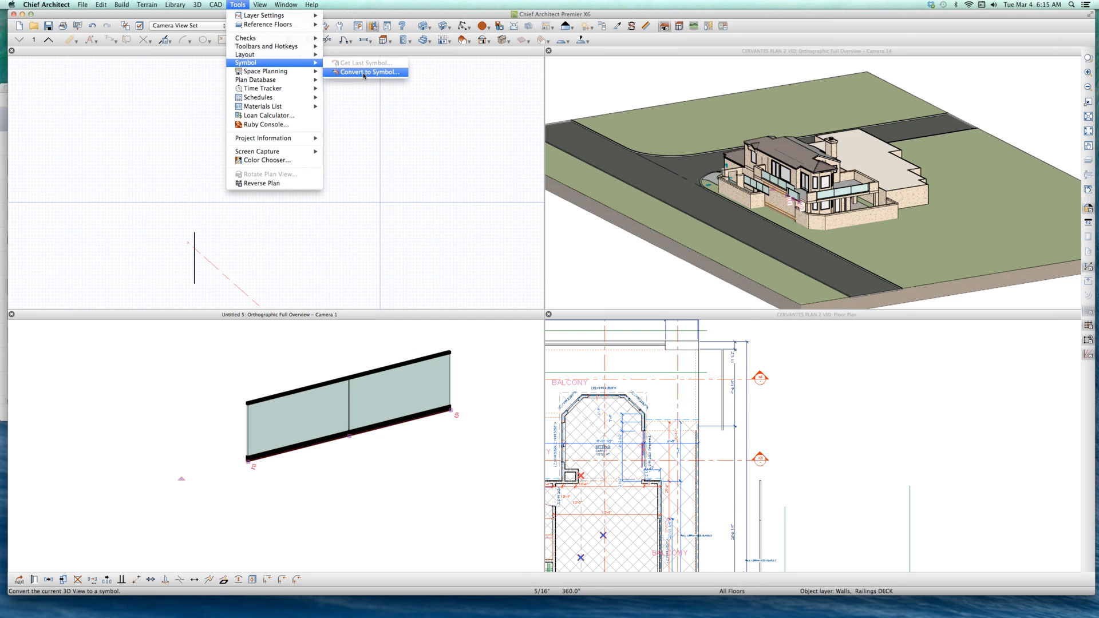
pyautogui.click(364, 72)
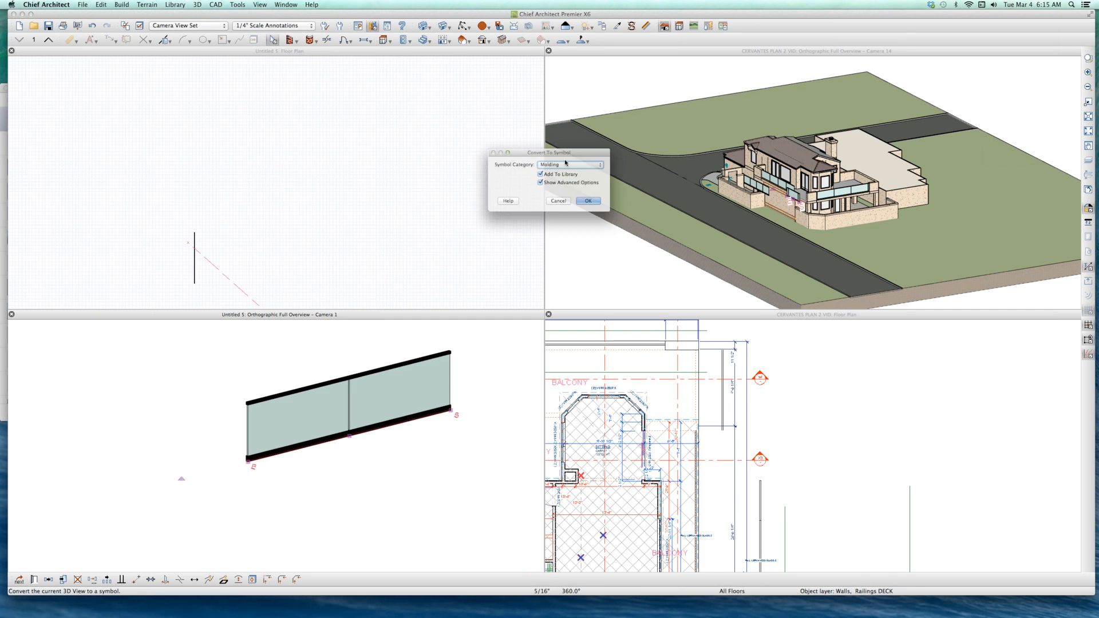
pyautogui.click(564, 162)
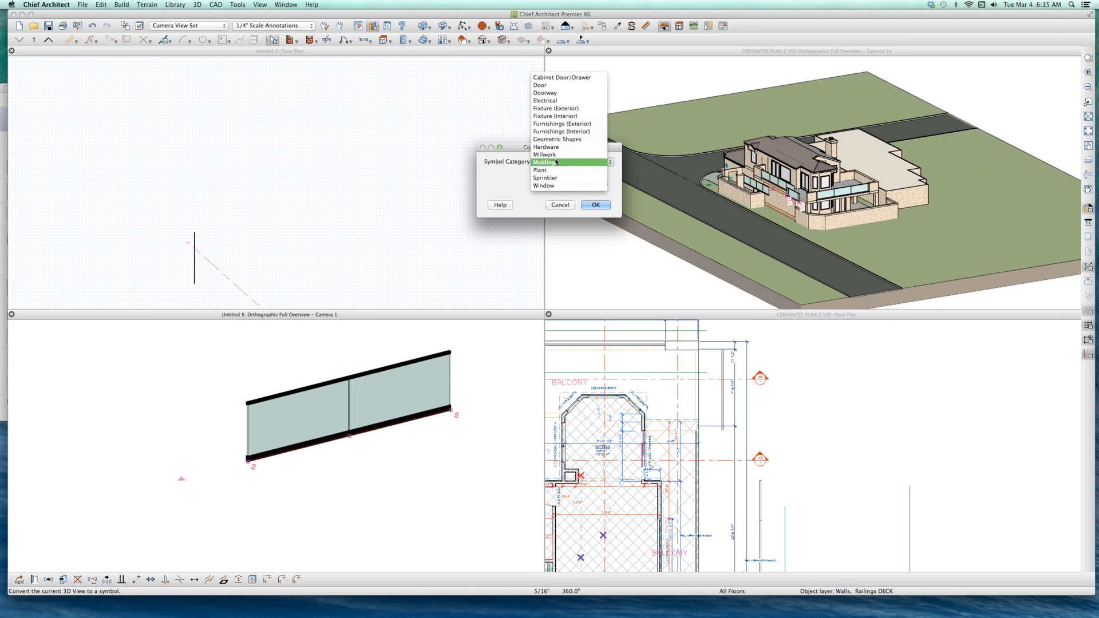
pyautogui.click(561, 124)
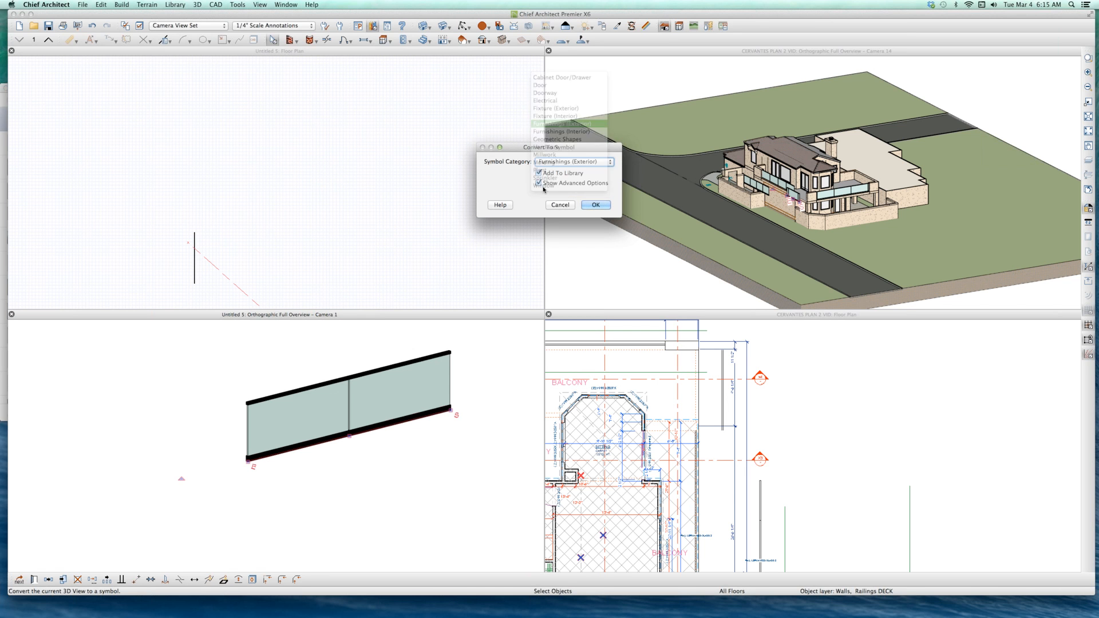
pyautogui.click(595, 205)
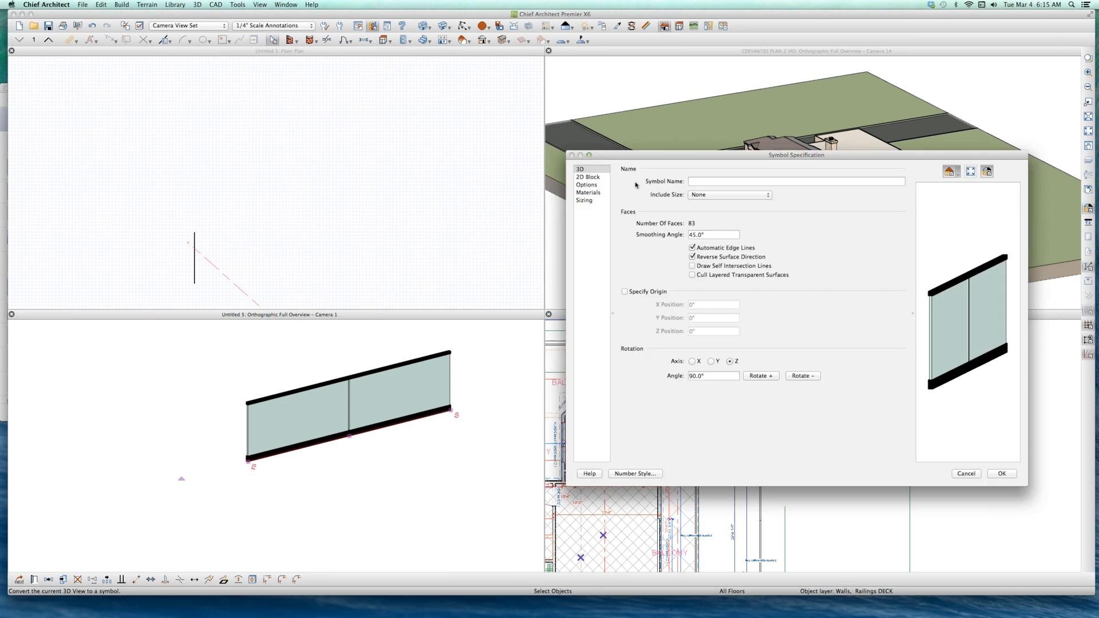
# Step: Name the symbol RAIL GLASS CERVANTES SYMBOL 2 and save it
pyautogui.write('RAIL')
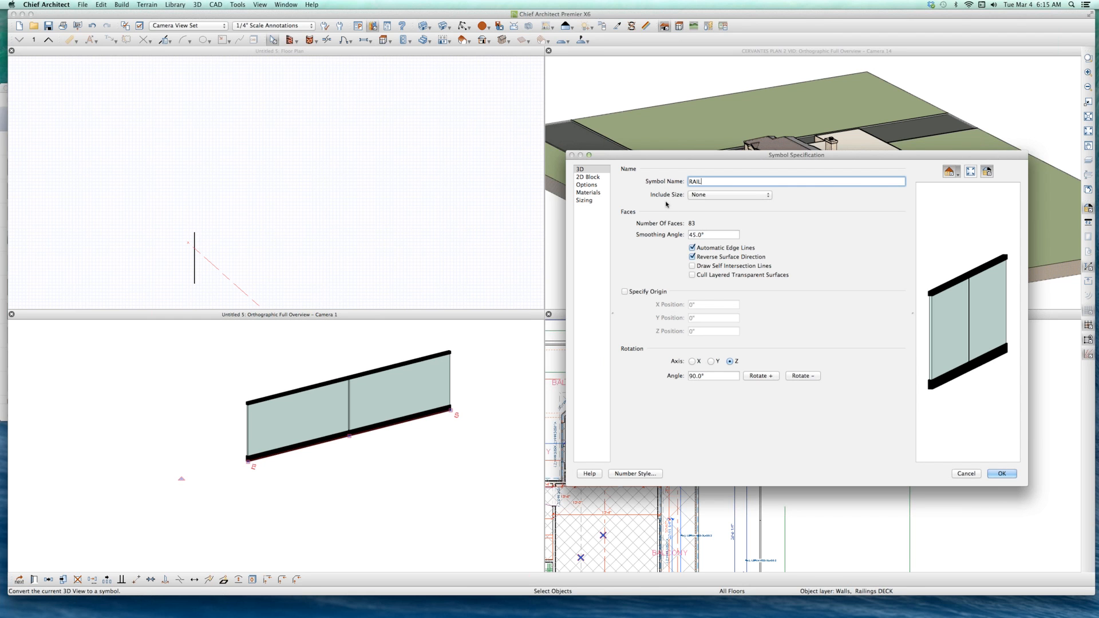
pyautogui.write(' GLASS CERVANTES SYMBOL 2')
pyautogui.press('Return')
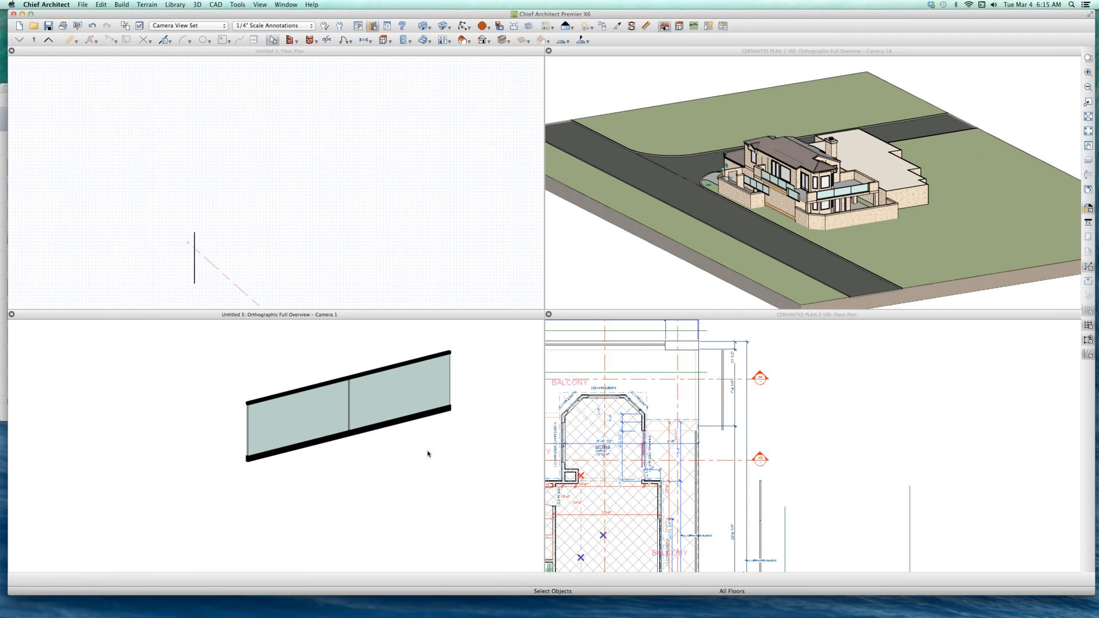
# Step: Close the Untitled 5 overview and its floor plan
pyautogui.press('super+w')
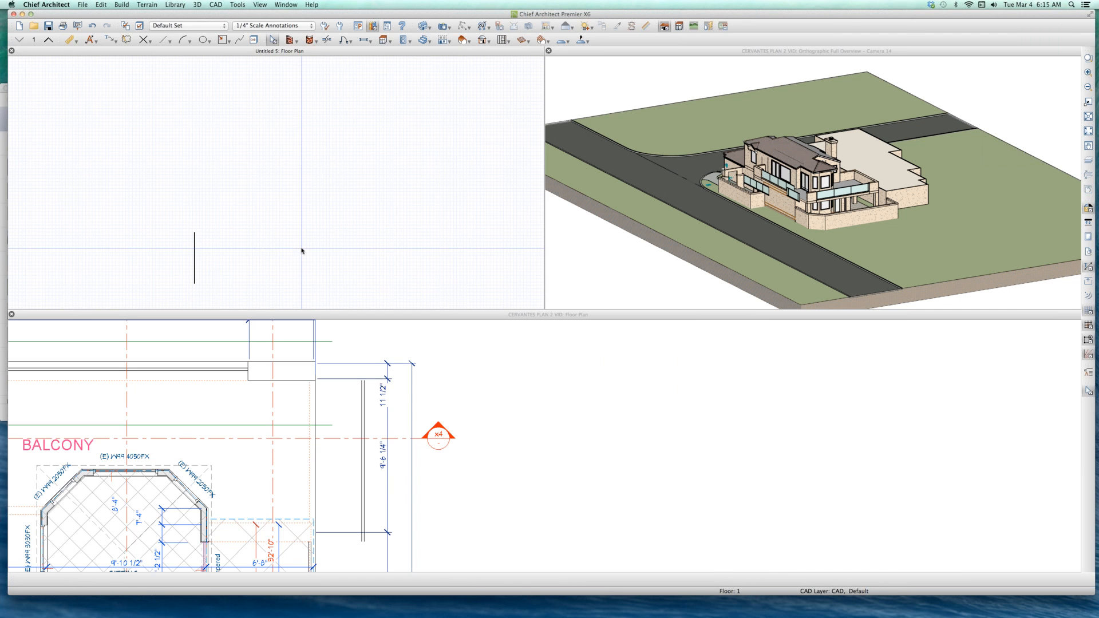
pyautogui.press('super+w')
pyautogui.click(587, 316)
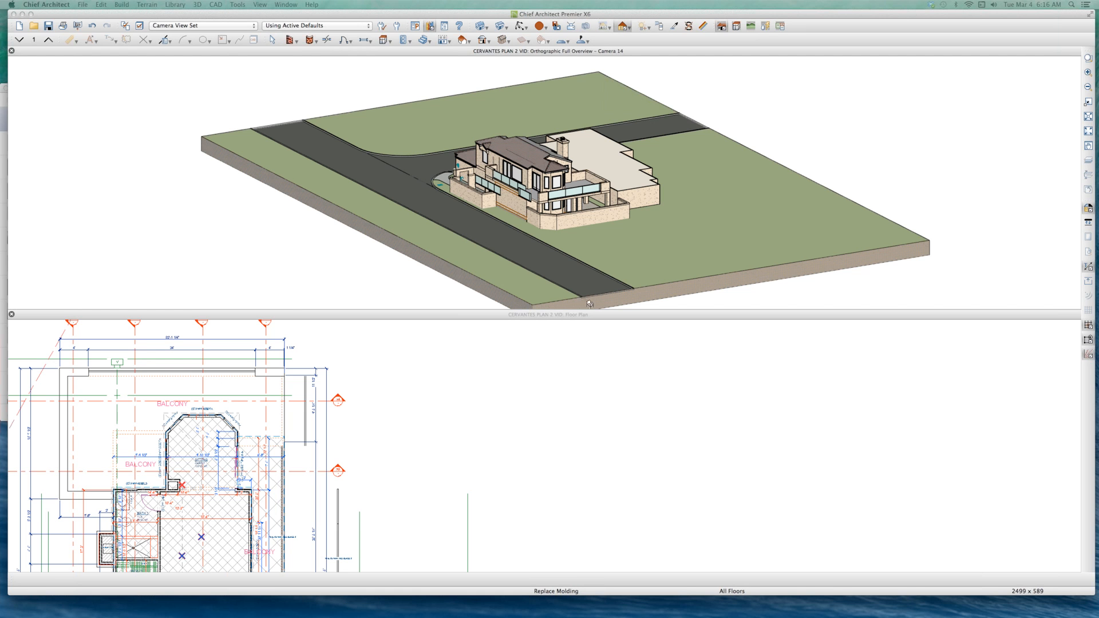
# Step: Place the new railing symbol on floor 2 of the CERVANTES PLAN 2 VID plan, in the open area right of the building
pyautogui.click(354, 450)
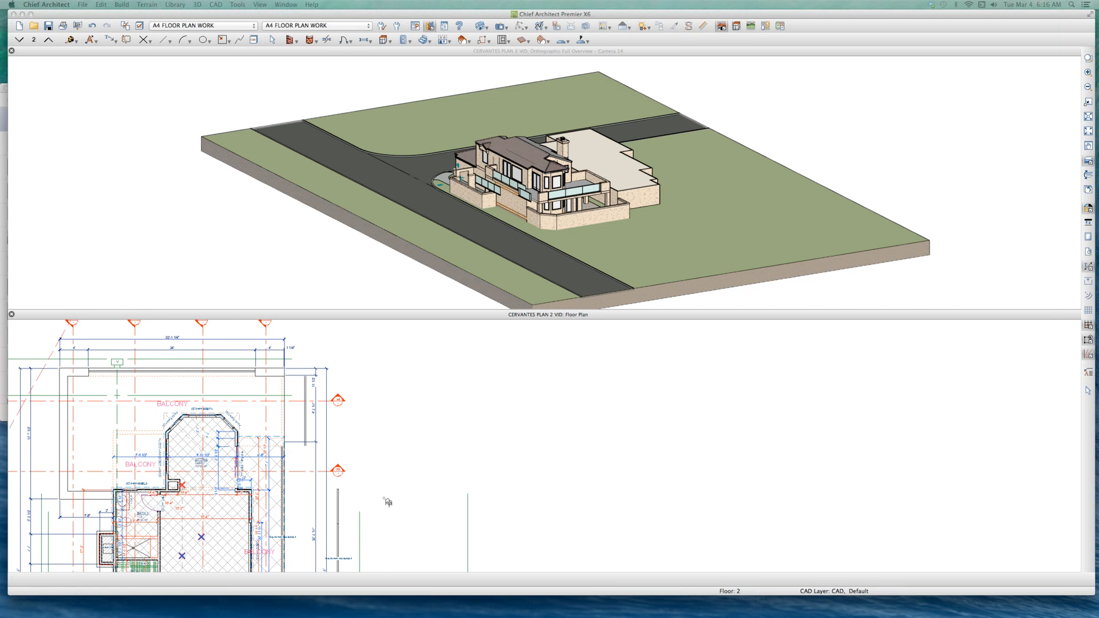
pyautogui.click(382, 475)
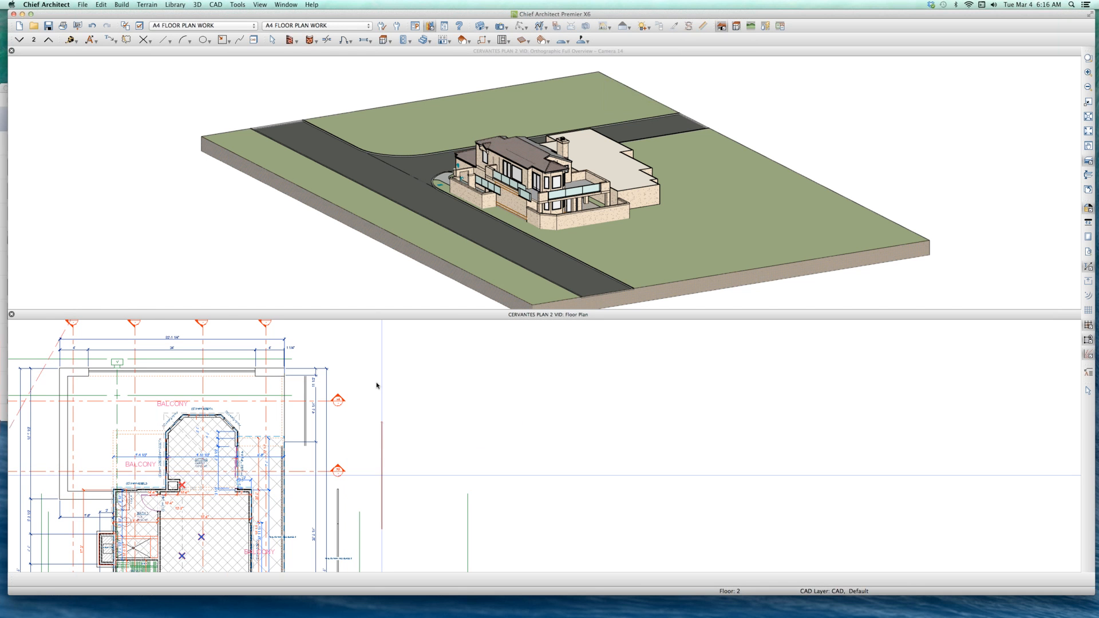
pyautogui.click(385, 432)
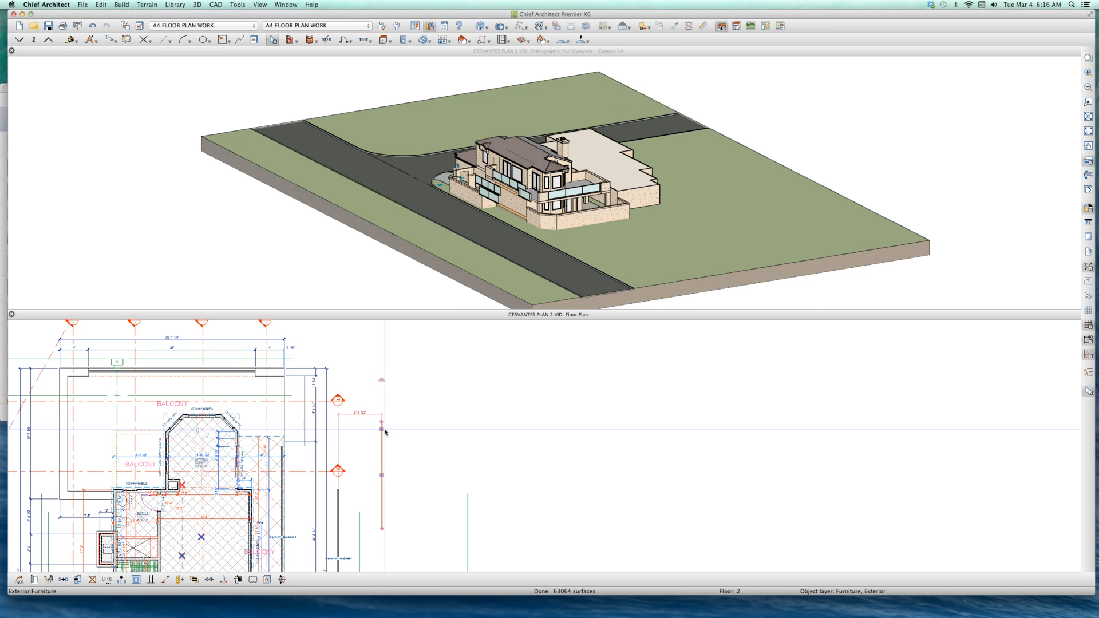
# Step: Delete the short loose polyline railing floating in front of the balcony corner in the orthographic overview
pyautogui.click(508, 198)
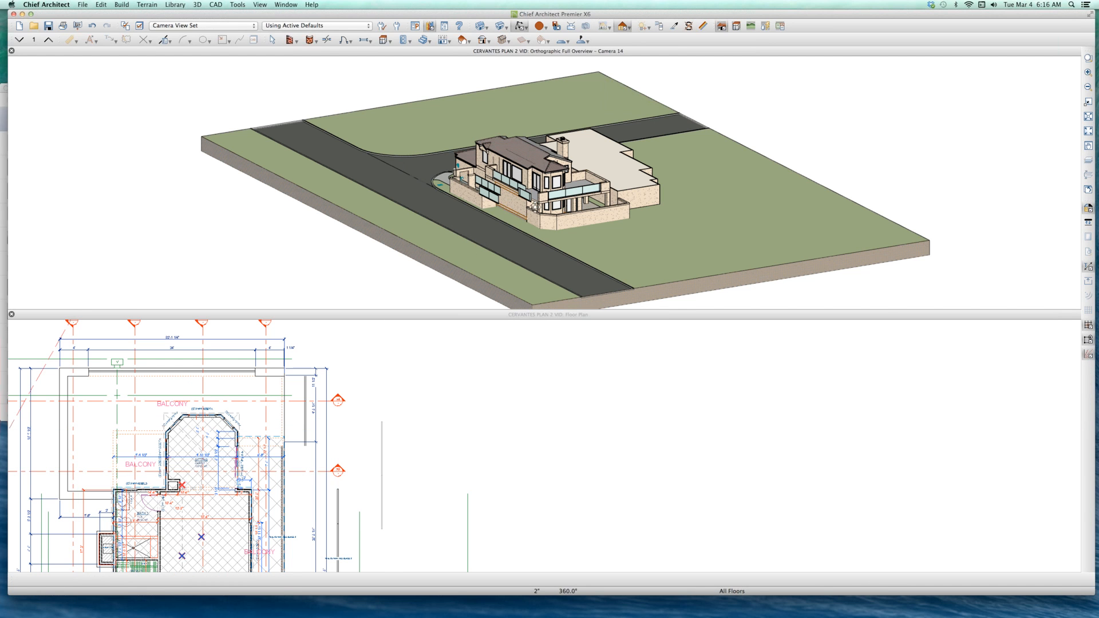
pyautogui.moveTo(537, 165); pyautogui.dragTo(560, 176)
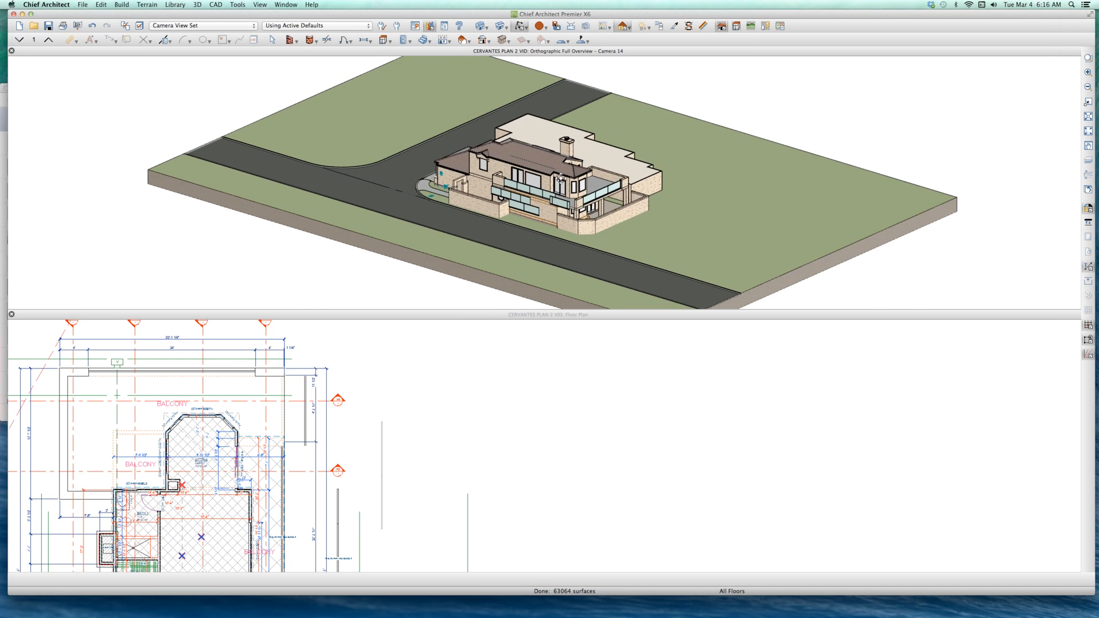
pyautogui.scroll(-2, 561, 180)
pyautogui.scroll(2, 561, 180)
pyautogui.scroll(4, 551, 197)
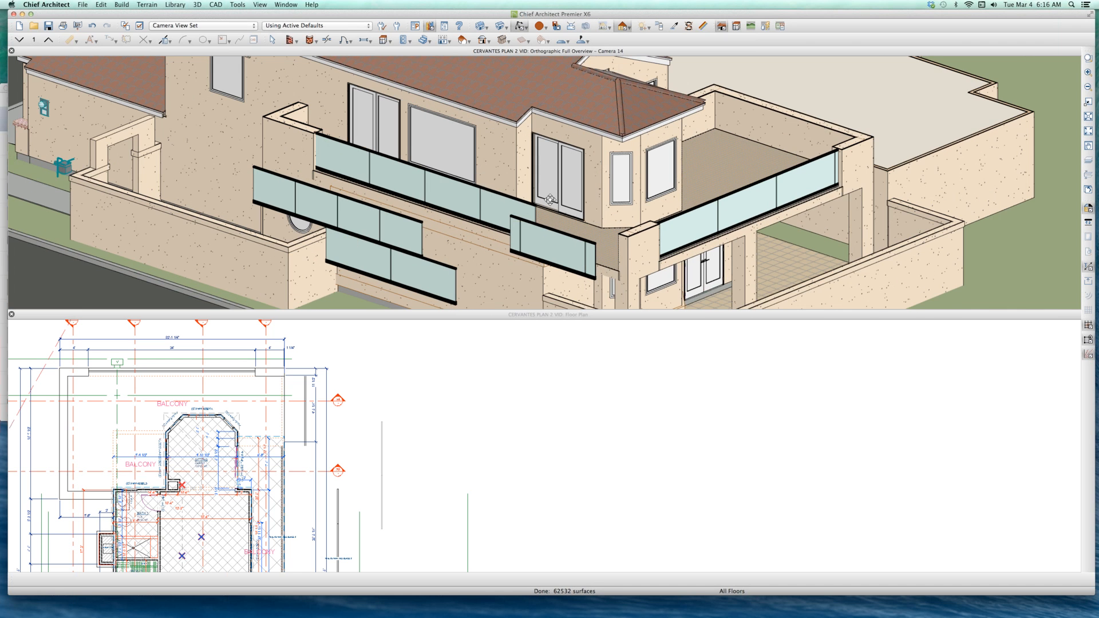
pyautogui.scroll(3, 546, 232)
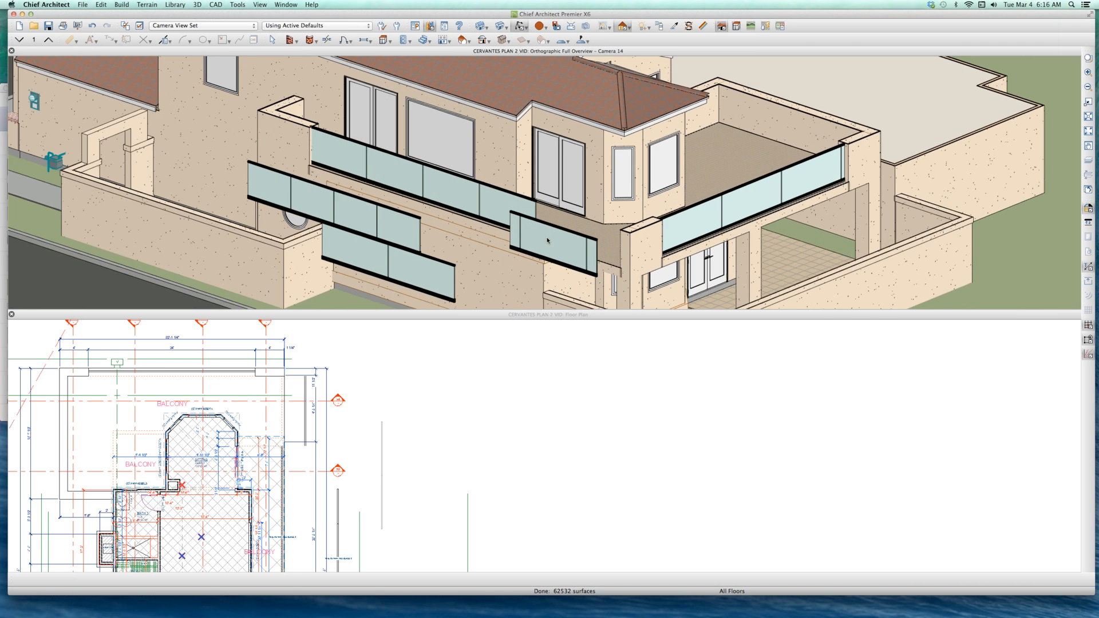
pyautogui.click(548, 241)
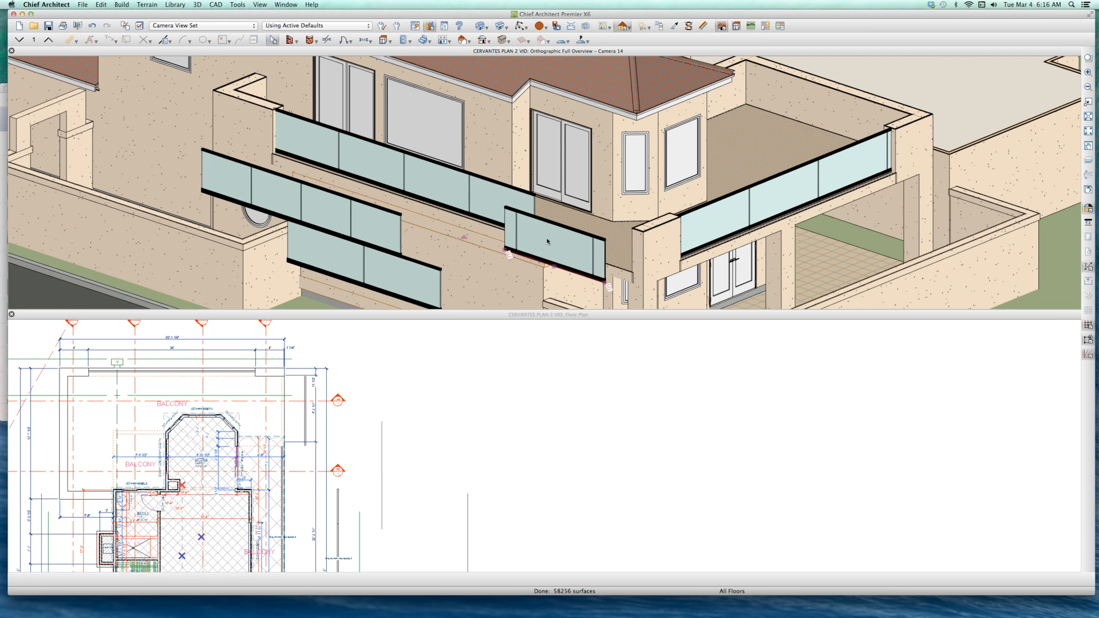
pyautogui.press('Delete')
# Step: Check the specification of the loose four-panel fixture railing and delete that railing from the overview
pyautogui.click(291, 205)
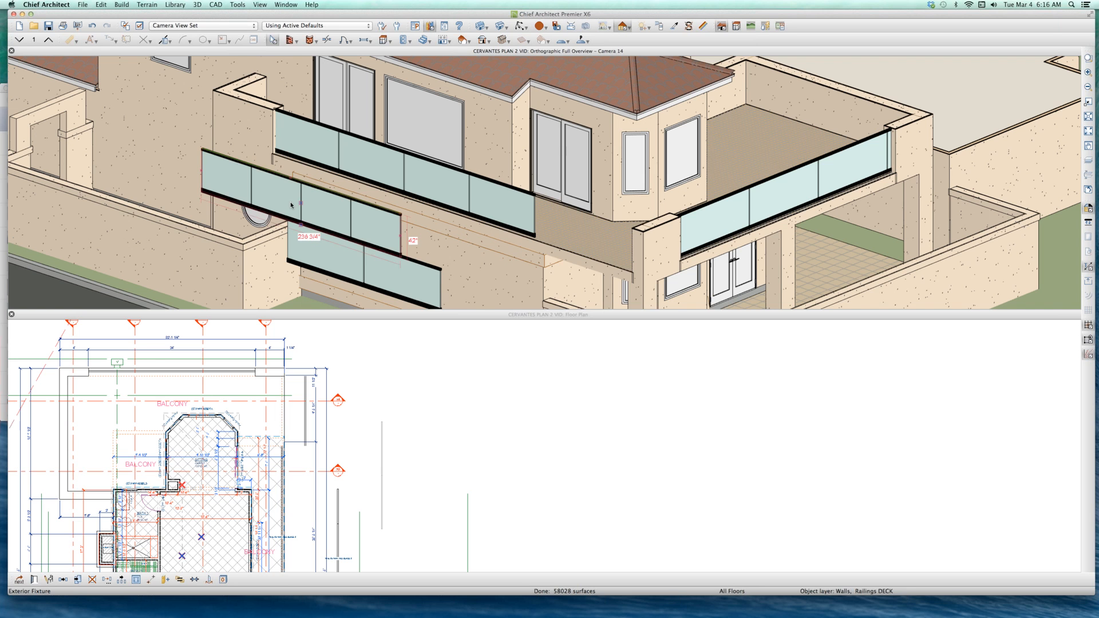
pyautogui.doubleClick(291, 205)
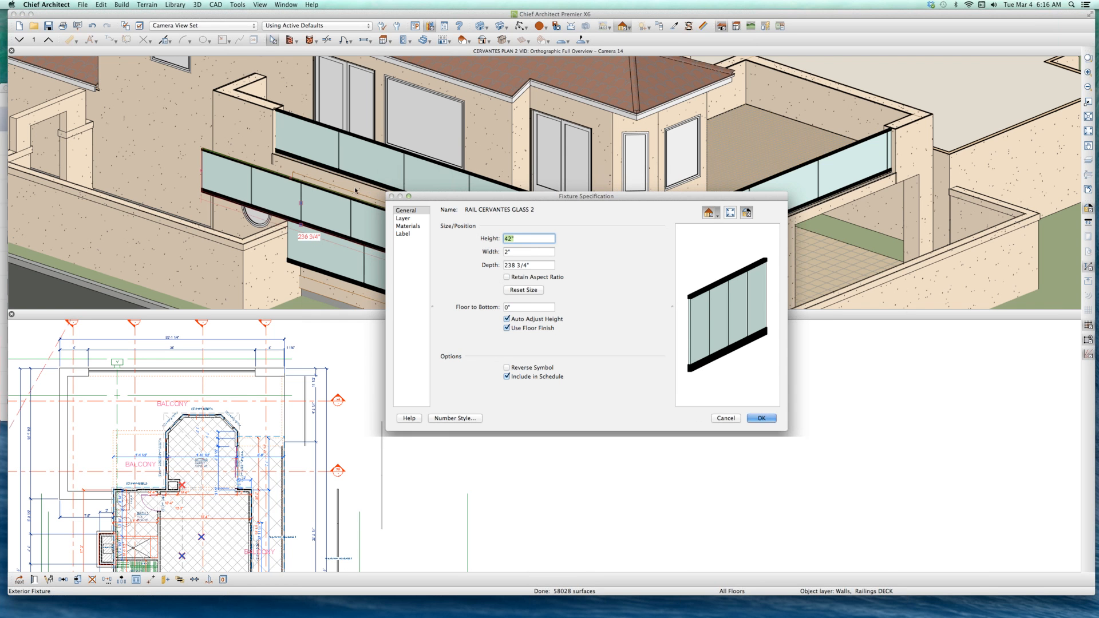
pyautogui.click(759, 418)
pyautogui.click(365, 171)
pyautogui.click(327, 212)
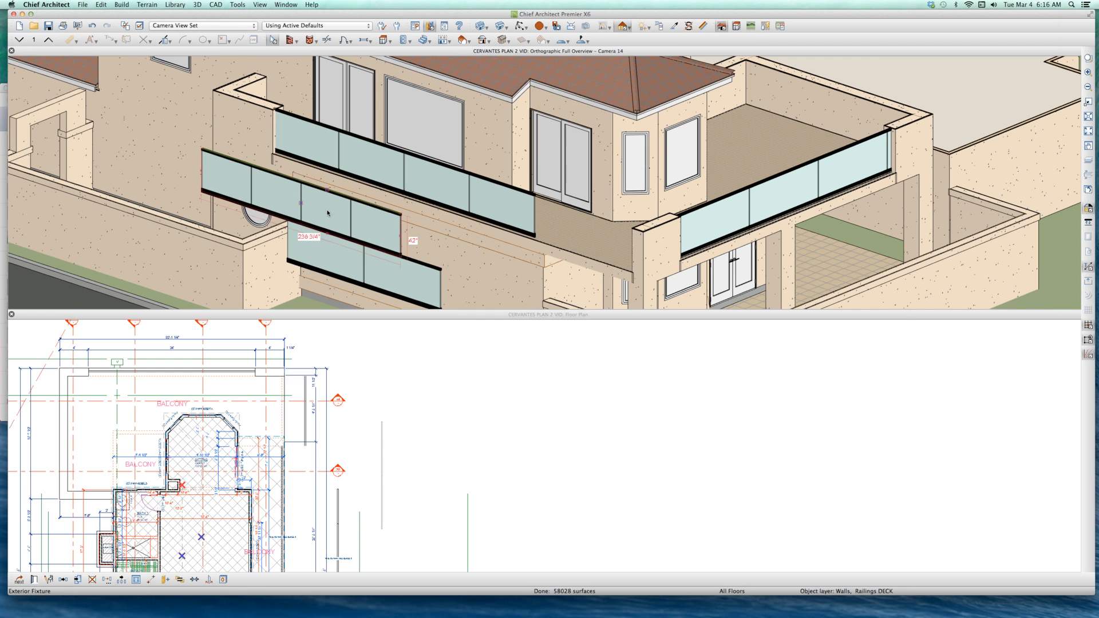
pyautogui.press('Delete')
# Step: Select the new two-panel railing symbol and the balcony's polyline railing in turn to compare their object types
pyautogui.click(350, 248)
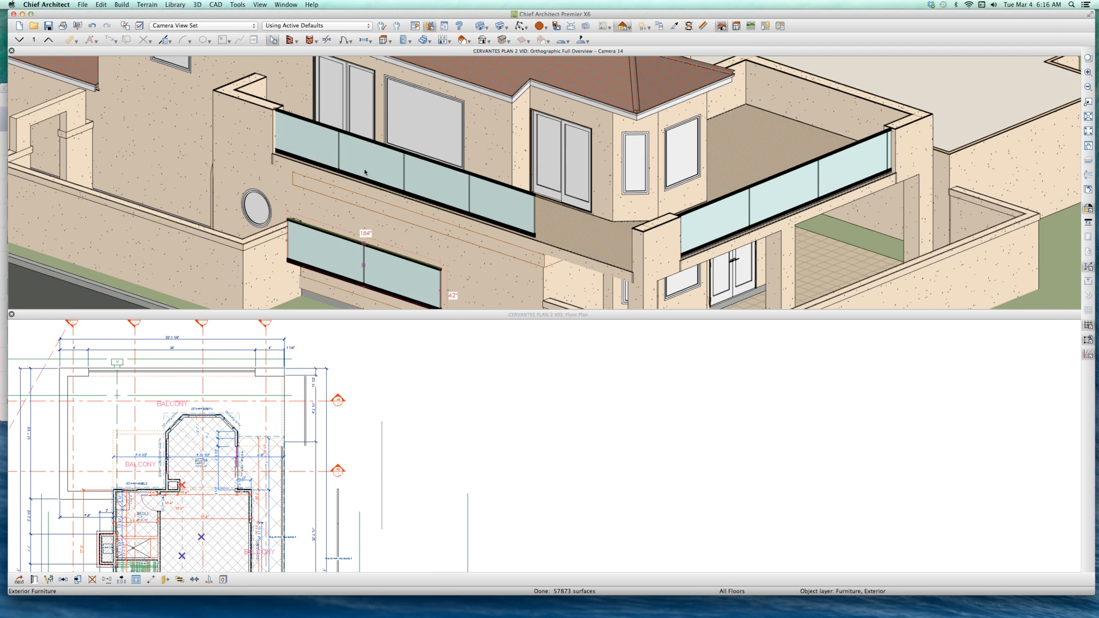
pyautogui.scroll(-3, 378, 190)
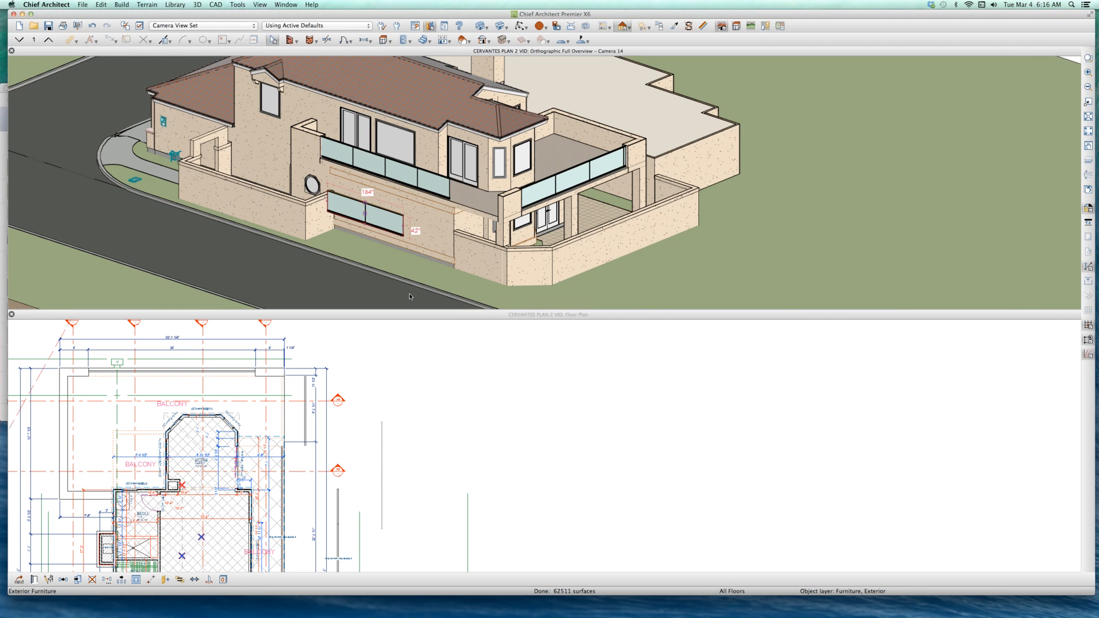
pyautogui.click(532, 197)
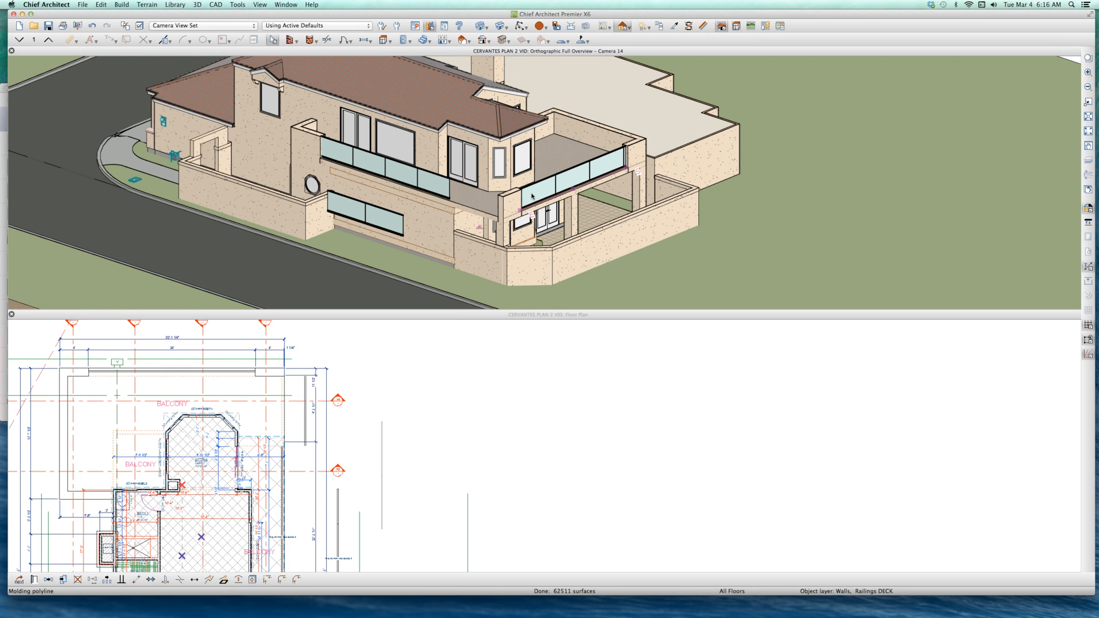
pyautogui.click(393, 222)
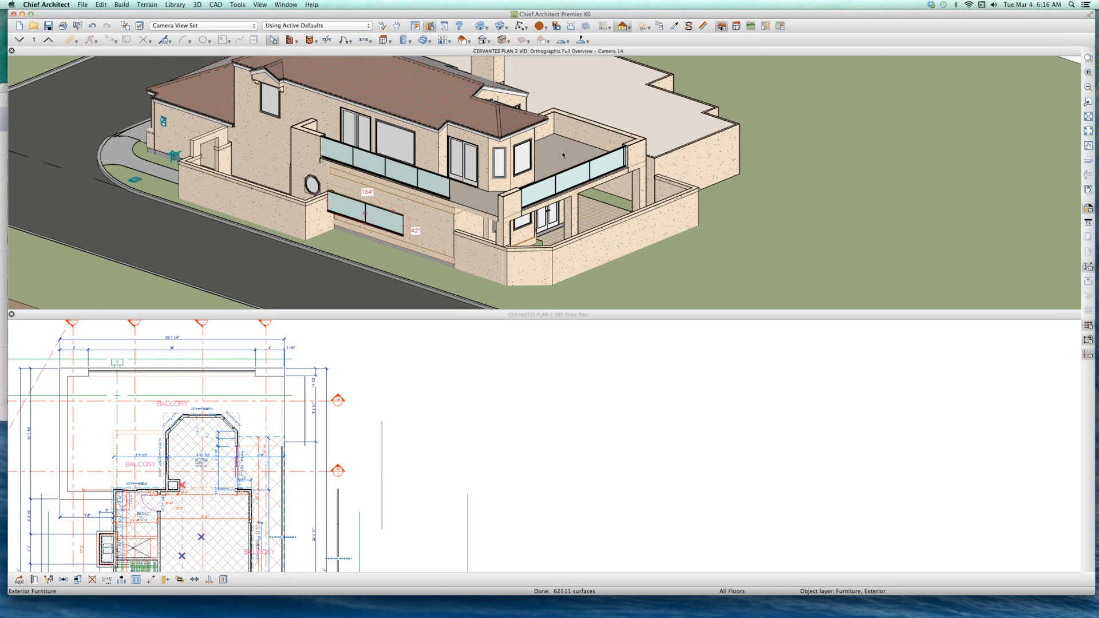
# Step: Check the structure elevations and floor settings in the room specification of the upper balcony
pyautogui.click(563, 154)
pyautogui.doubleClick(493, 150)
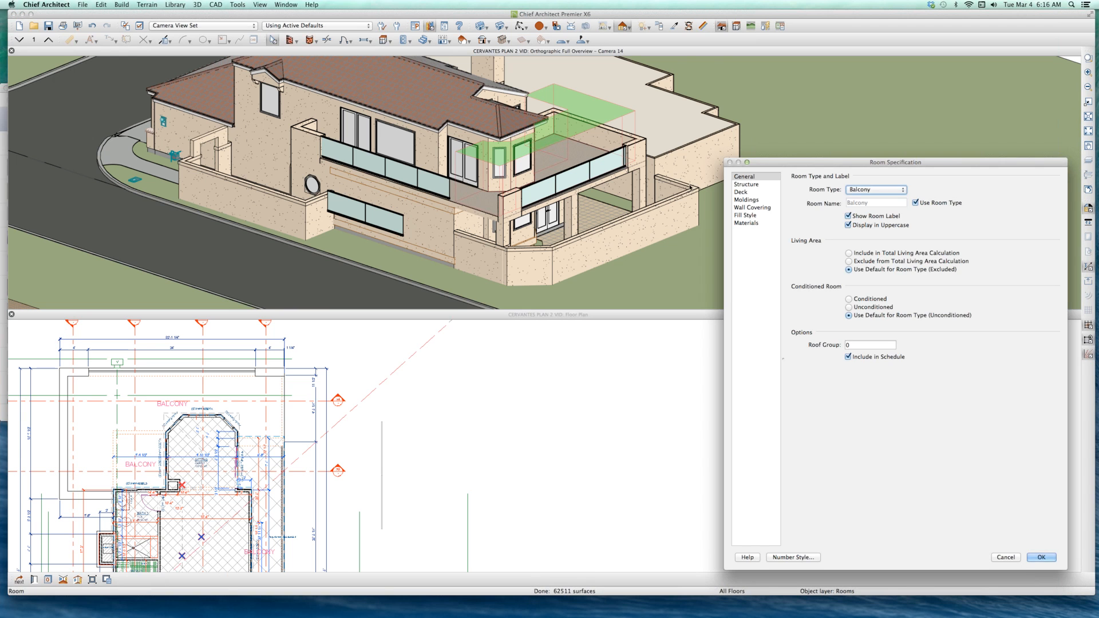
pyautogui.click(744, 185)
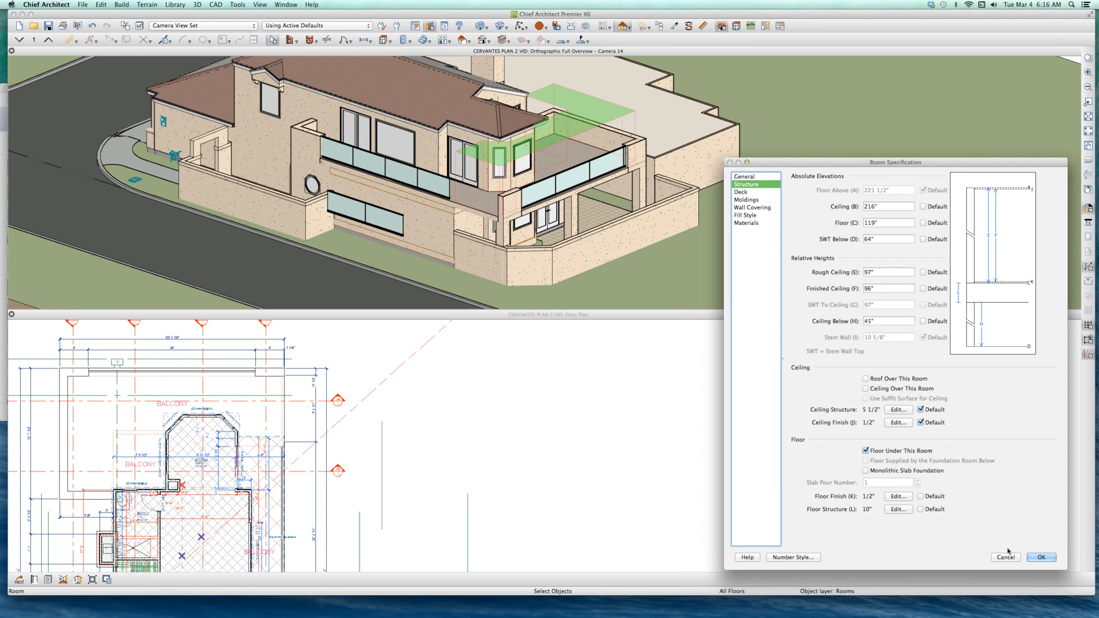
pyautogui.click(1042, 557)
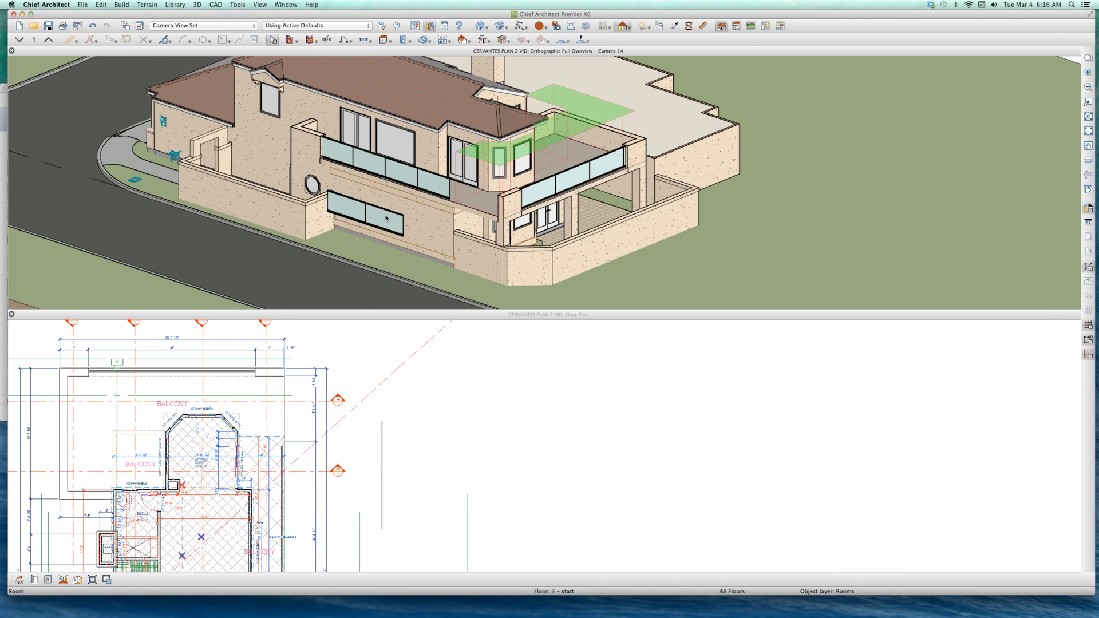
# Step: Review the size and floor-to-bottom settings of the loose two-panel glass railing symbol
pyautogui.click(387, 218)
pyautogui.doubleClick(399, 228)
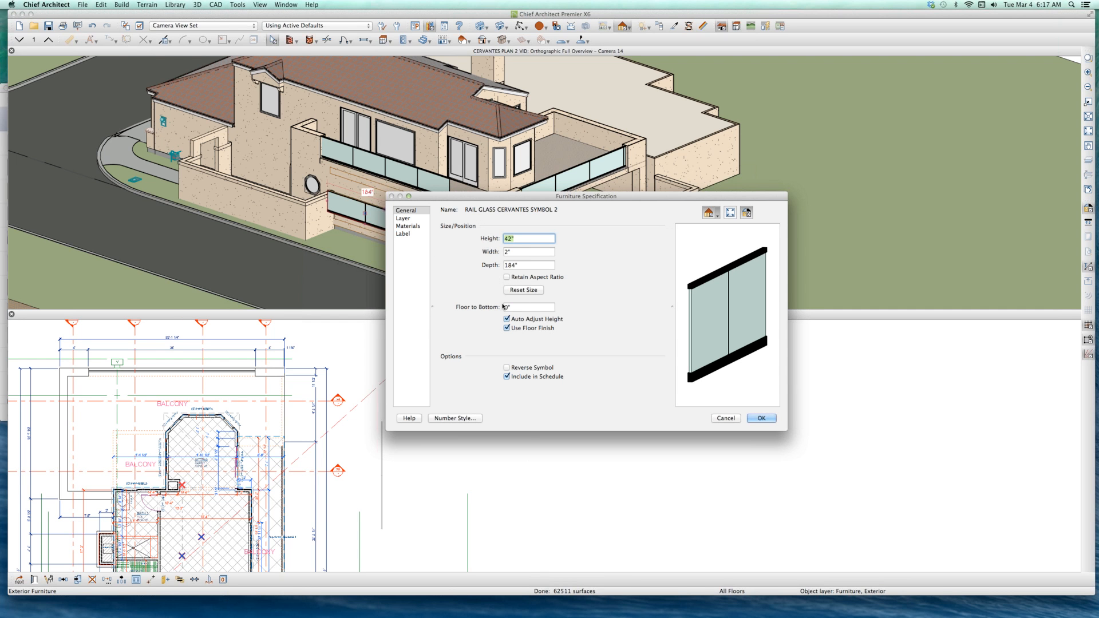
pyautogui.click(757, 418)
# Step: Assign the loose railing symbol in the floor plan to the layer "Walls, Railings DECK"
pyautogui.click(350, 425)
pyautogui.scroll(-3, 356, 430)
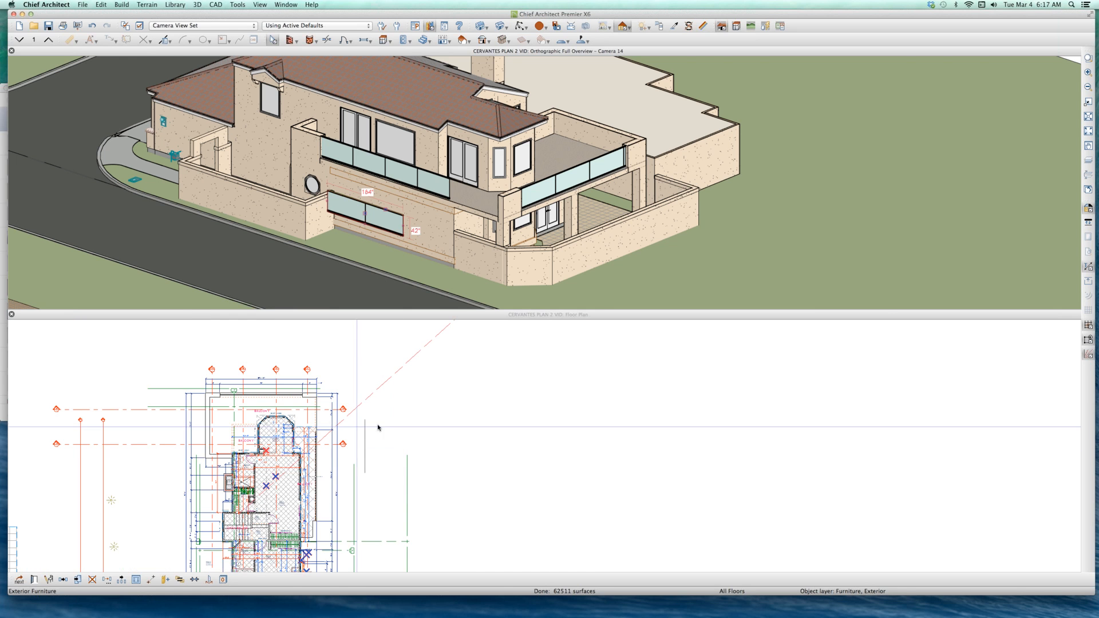
pyautogui.click(366, 430)
pyautogui.scroll(2, 368, 431)
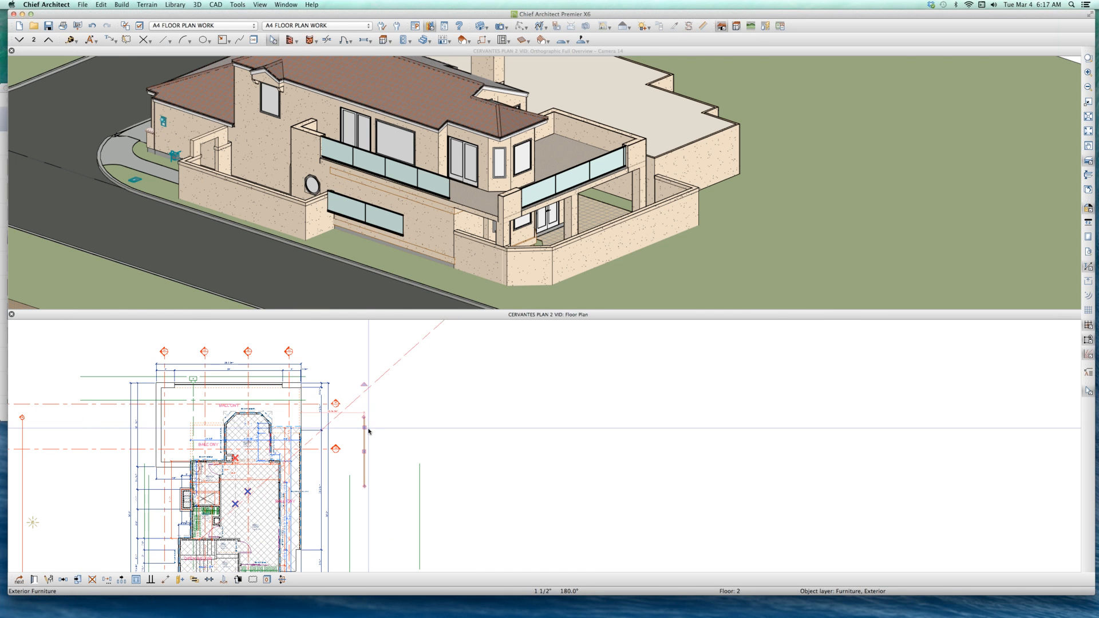
pyautogui.doubleClick(364, 416)
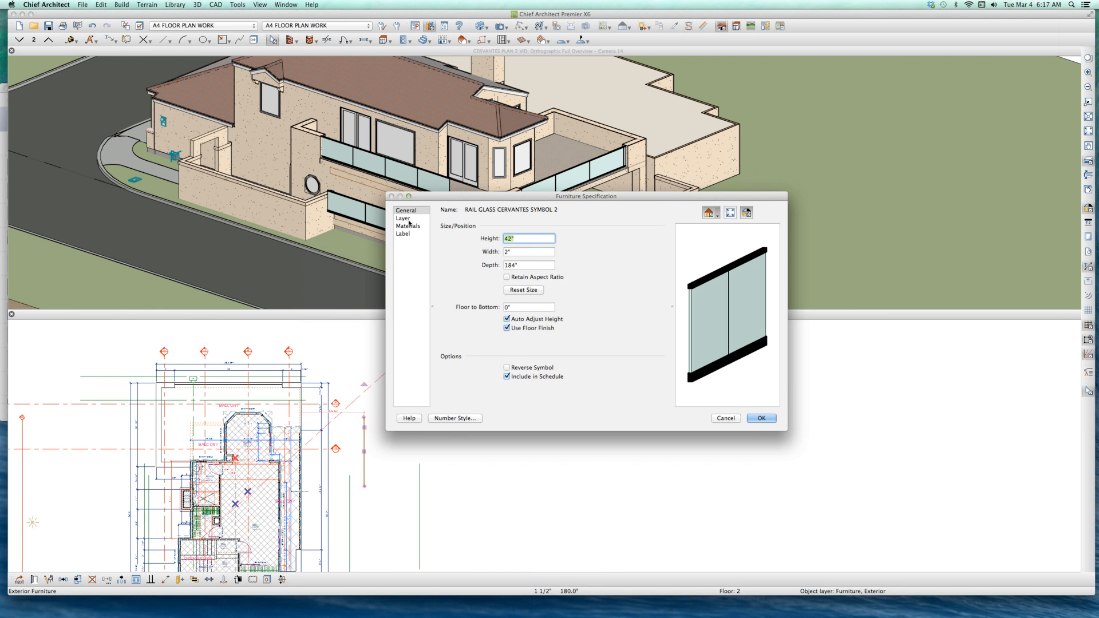
pyautogui.click(404, 218)
pyautogui.click(512, 227)
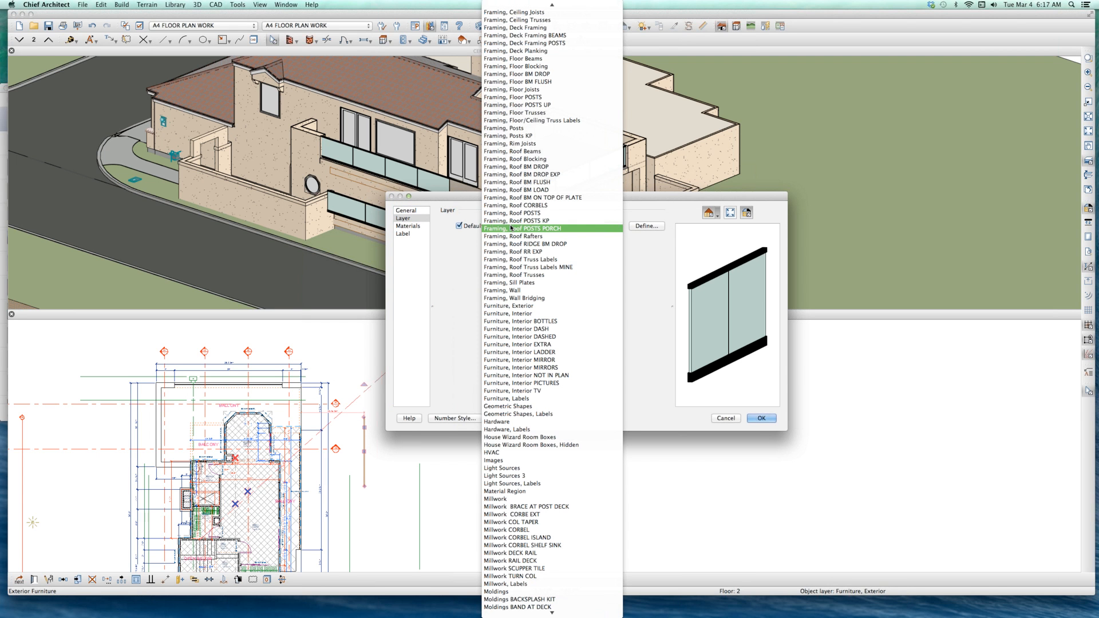
pyautogui.write('wall')
pyautogui.scroll(-10, 572, 401)
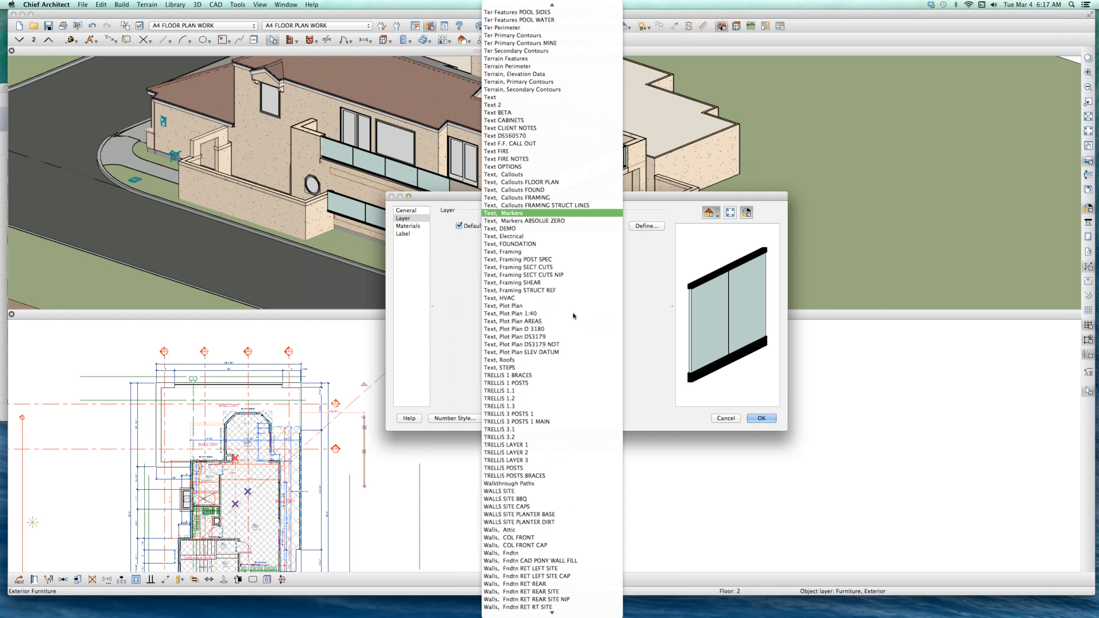
pyautogui.scroll(-9, 569, 498)
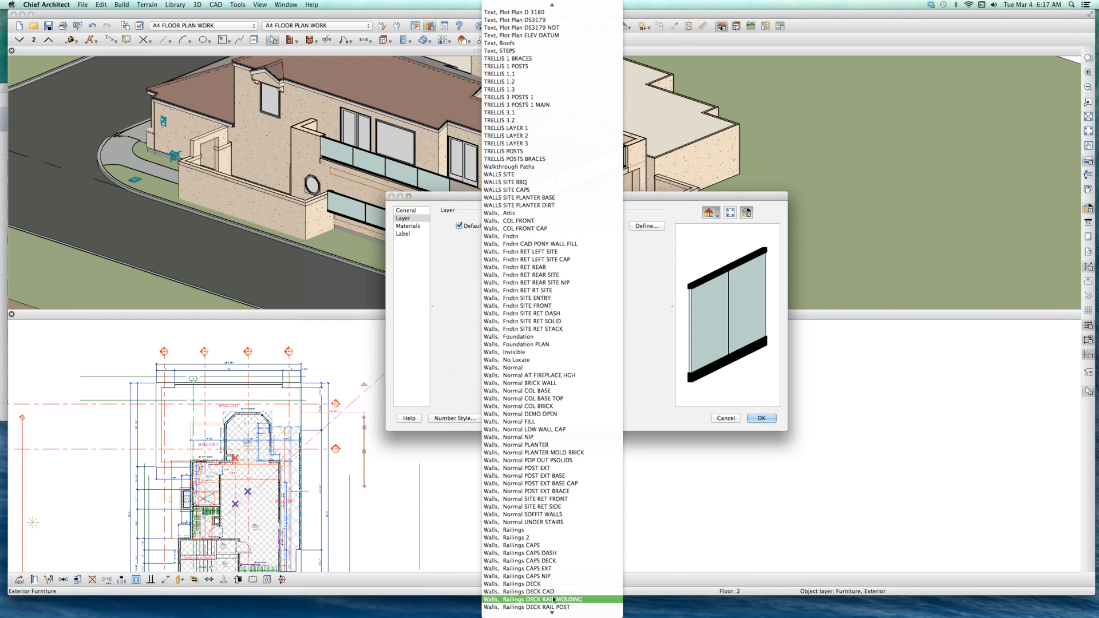
pyautogui.click(537, 584)
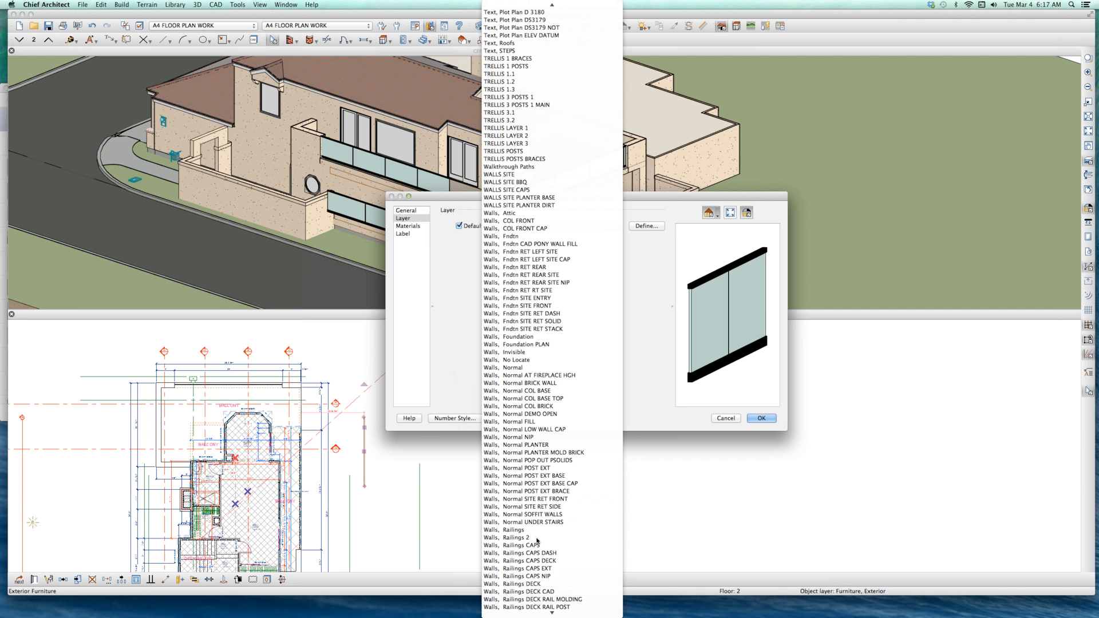
pyautogui.click(757, 419)
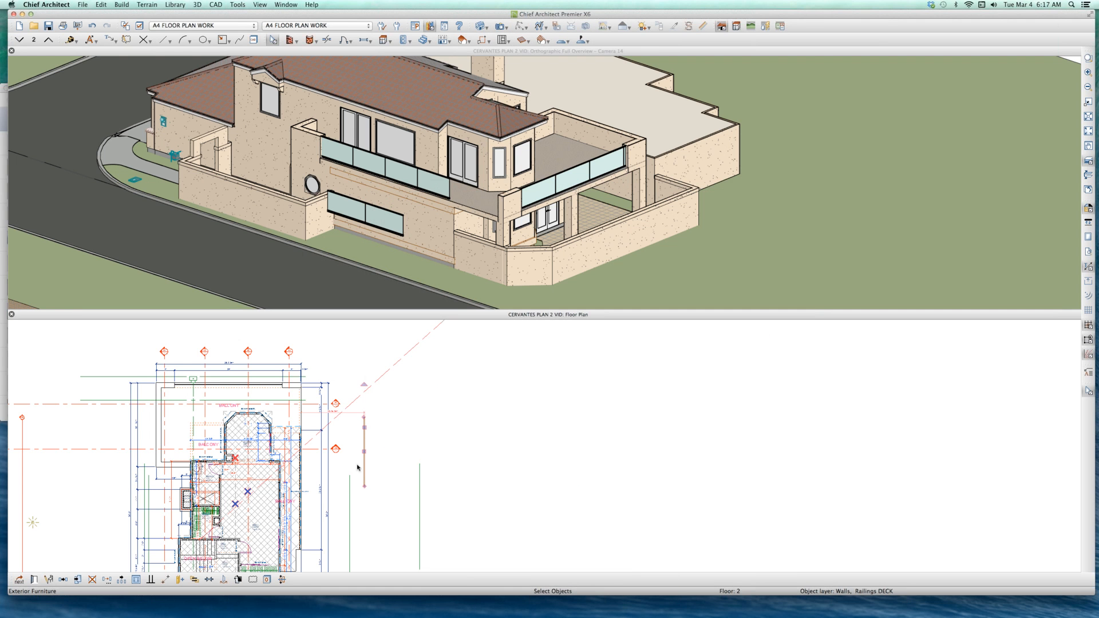
# Step: Shorten the loose two-panel railing symbol in the orthographic overview to about 68 3/4" long
pyautogui.scroll(3, 350, 489)
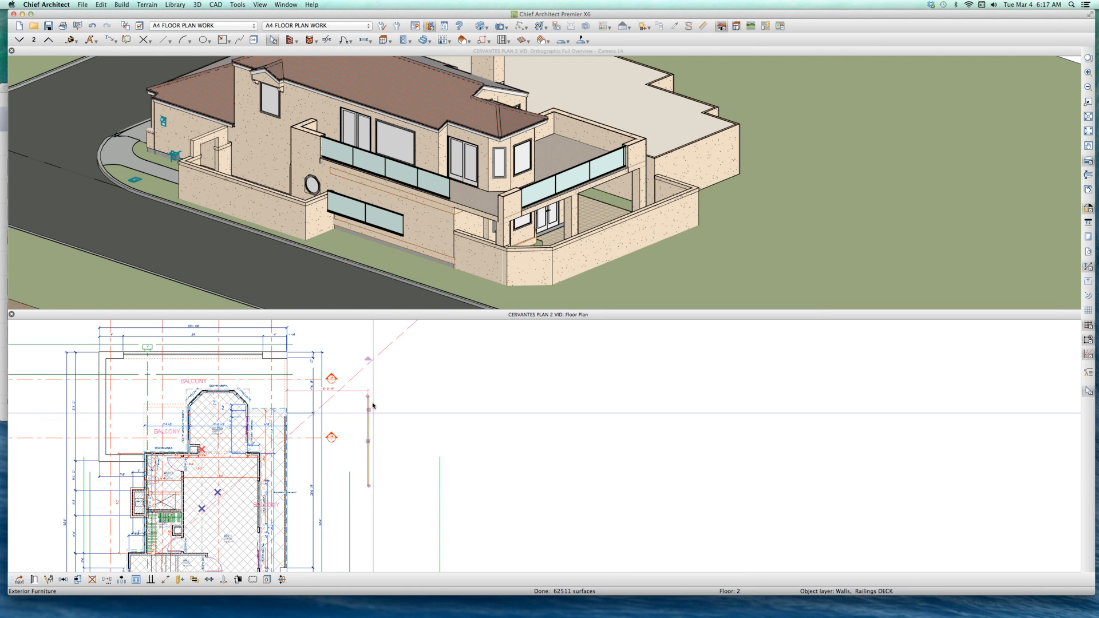
pyautogui.click(389, 197)
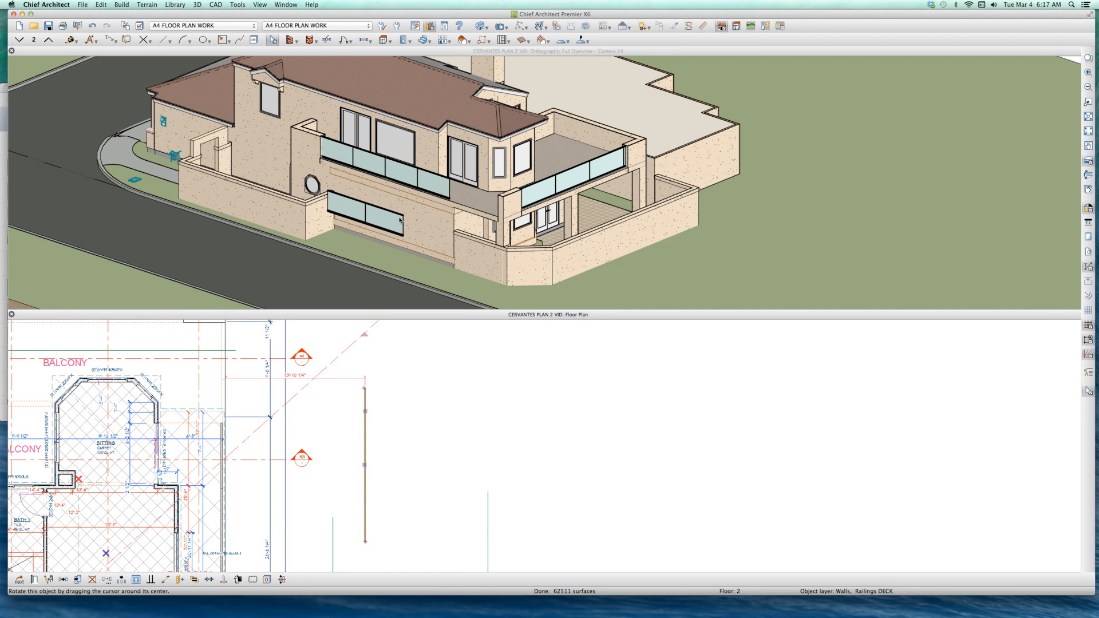
pyautogui.click(394, 227)
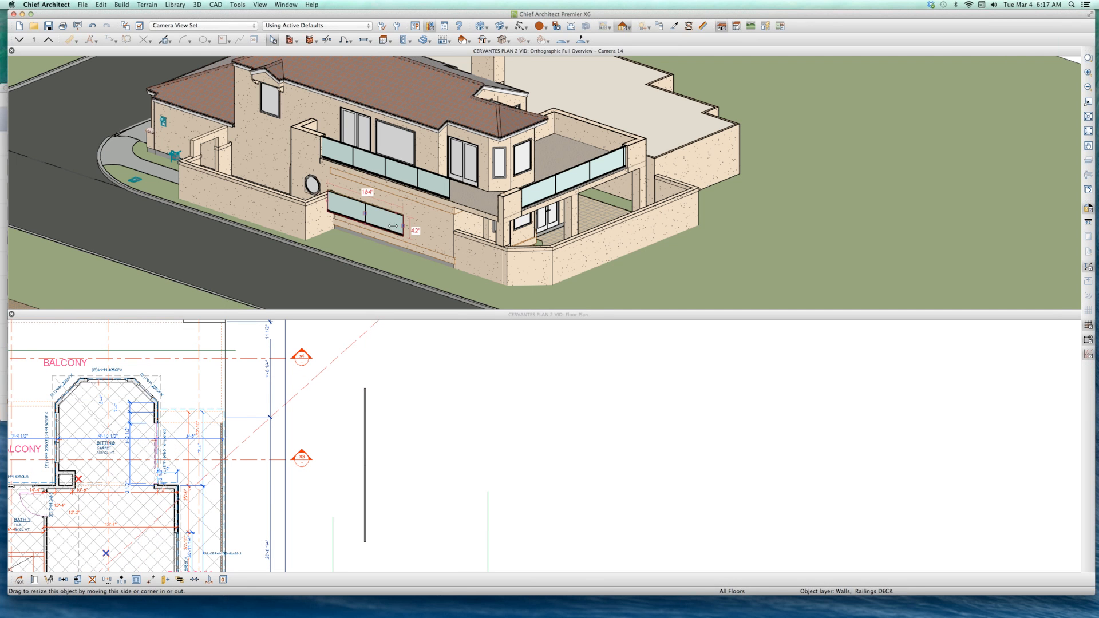
pyautogui.moveTo(355, 217); pyautogui.dragTo(328, 274)
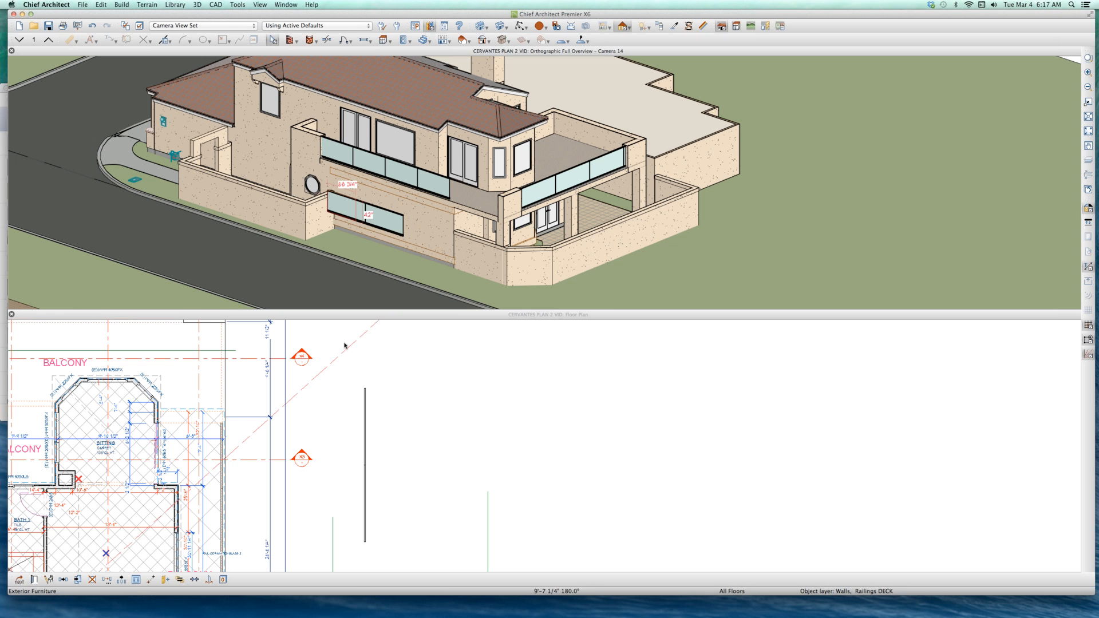
pyautogui.press('super+z')
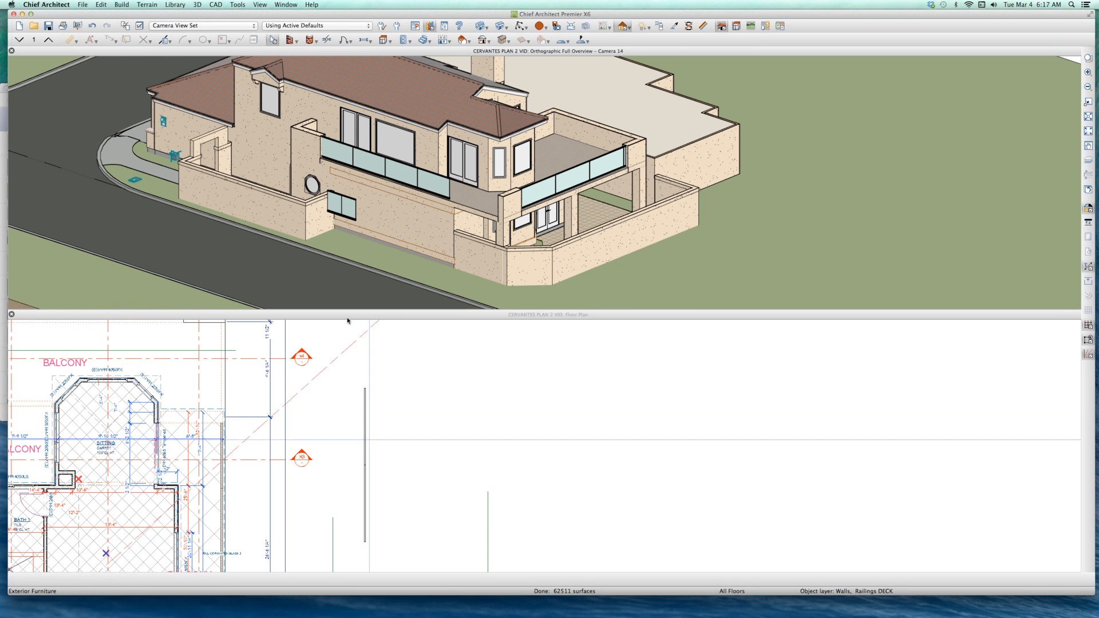
# Step: Move the shortened railing symbol in the floor plan onto the balcony edge, against the end of the existing railing
pyautogui.click(358, 425)
pyautogui.scroll(-2, 358, 429)
pyautogui.scroll(2, 348, 487)
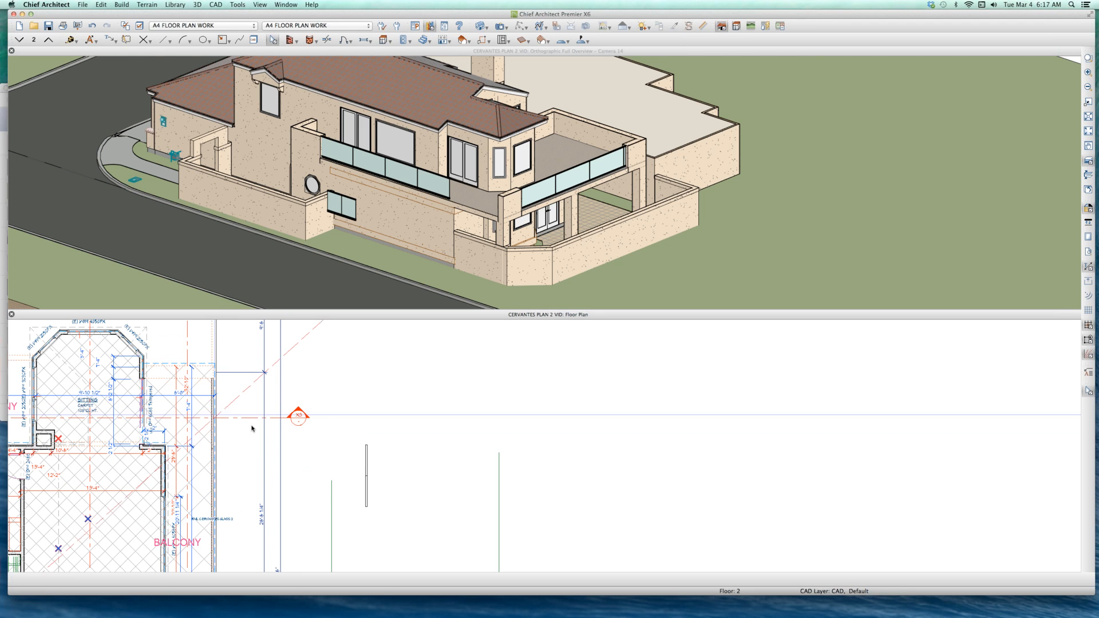
pyautogui.click(366, 470)
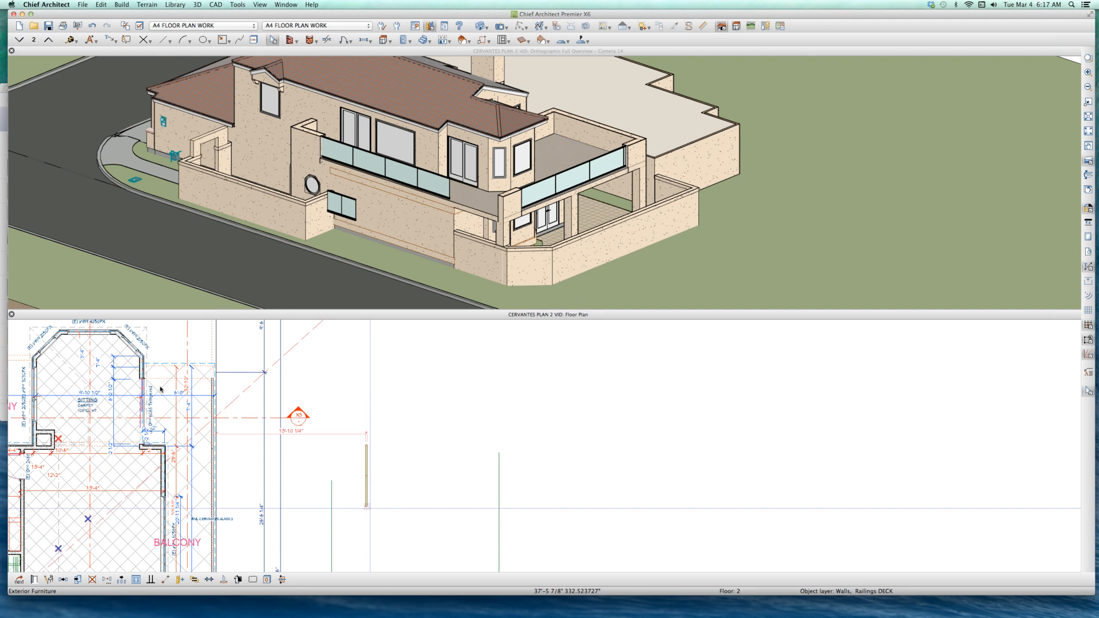
pyautogui.scroll(2, 242, 362)
pyautogui.scroll(2, 242, 362)
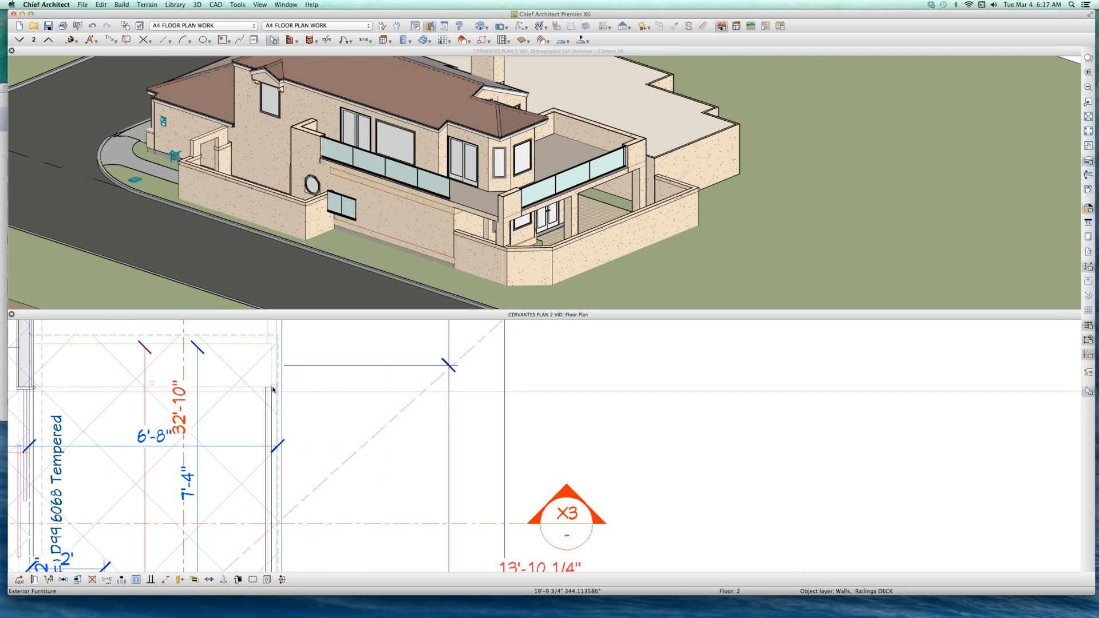
pyautogui.scroll(-2, 256, 499)
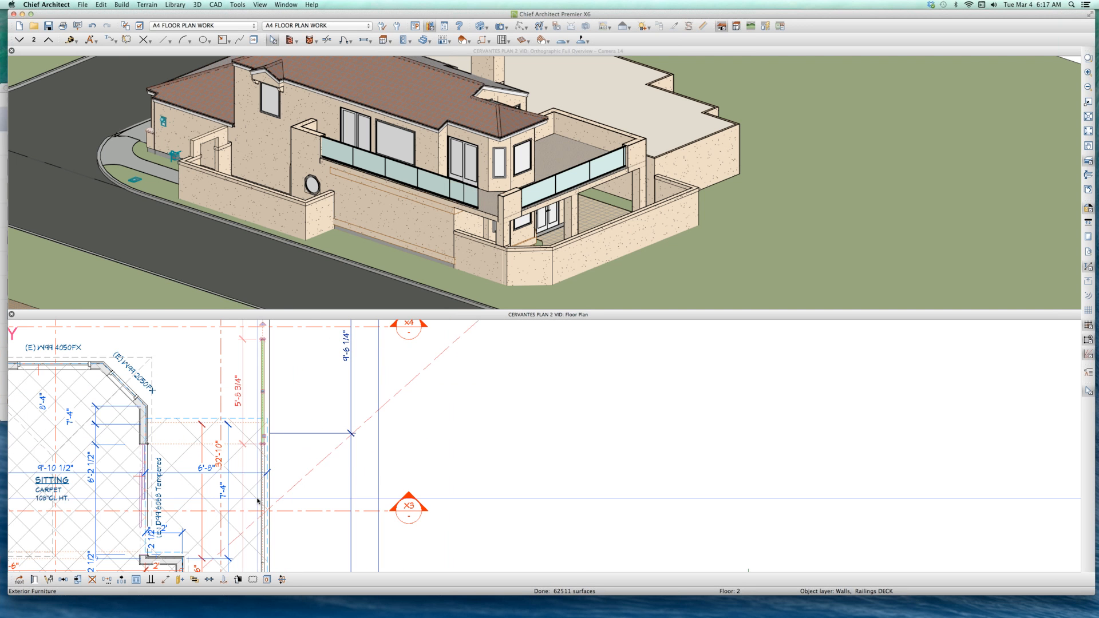
# Step: Stretch the railing symbol along the balcony edge to the corner post, making it 10' long
pyautogui.scroll(-2, 256, 502)
pyautogui.scroll(1, 259, 453)
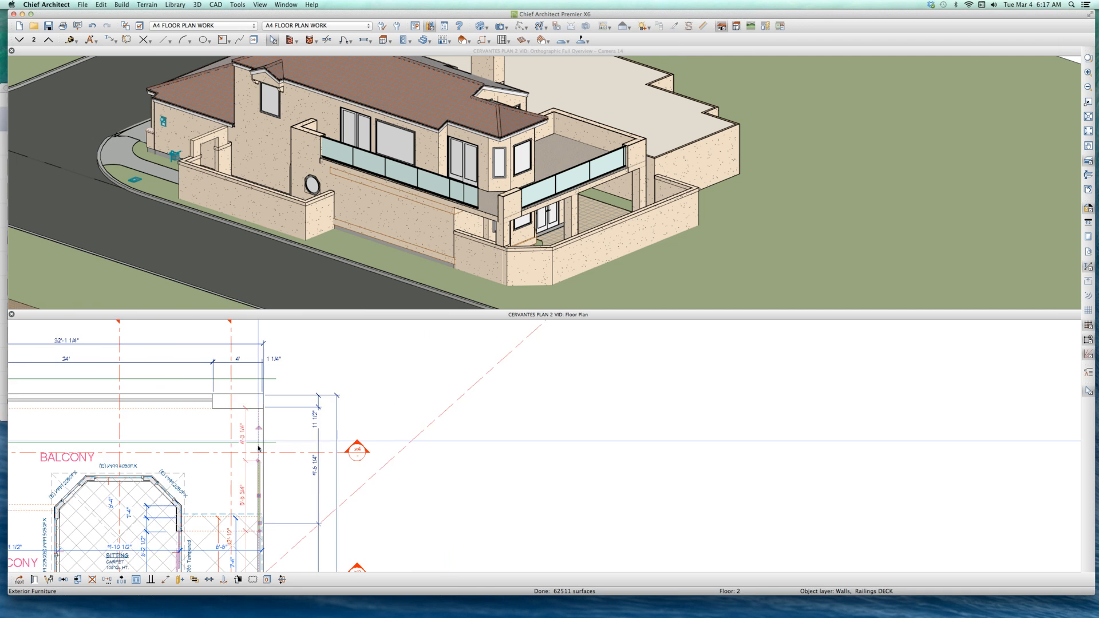
pyautogui.scroll(2, 259, 452)
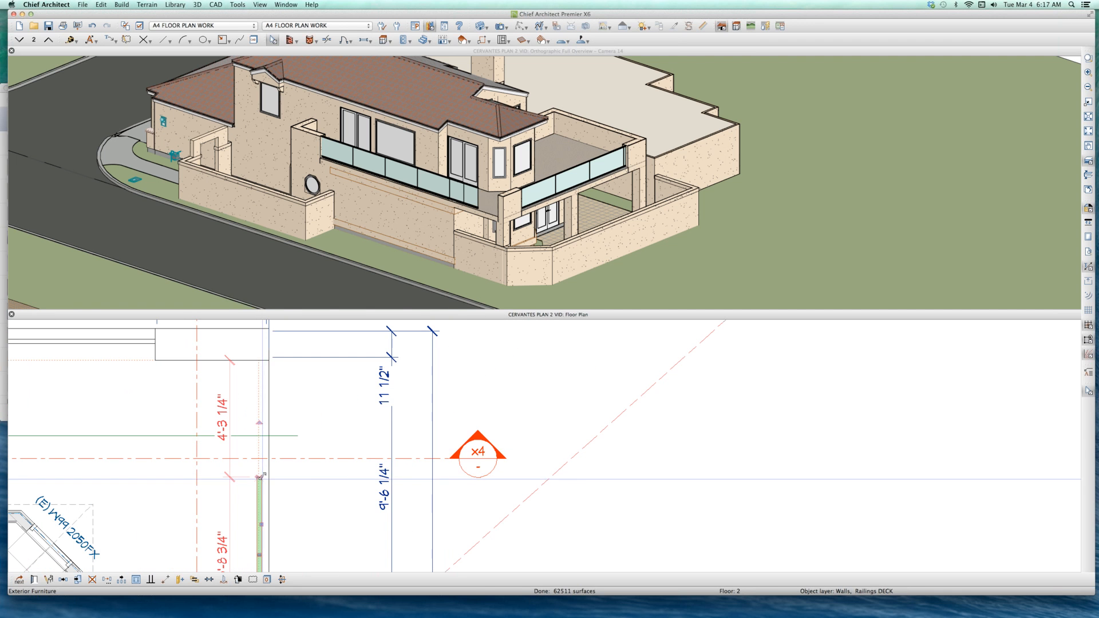
pyautogui.scroll(1, 259, 476)
pyautogui.moveTo(259, 476); pyautogui.dragTo(251, 325)
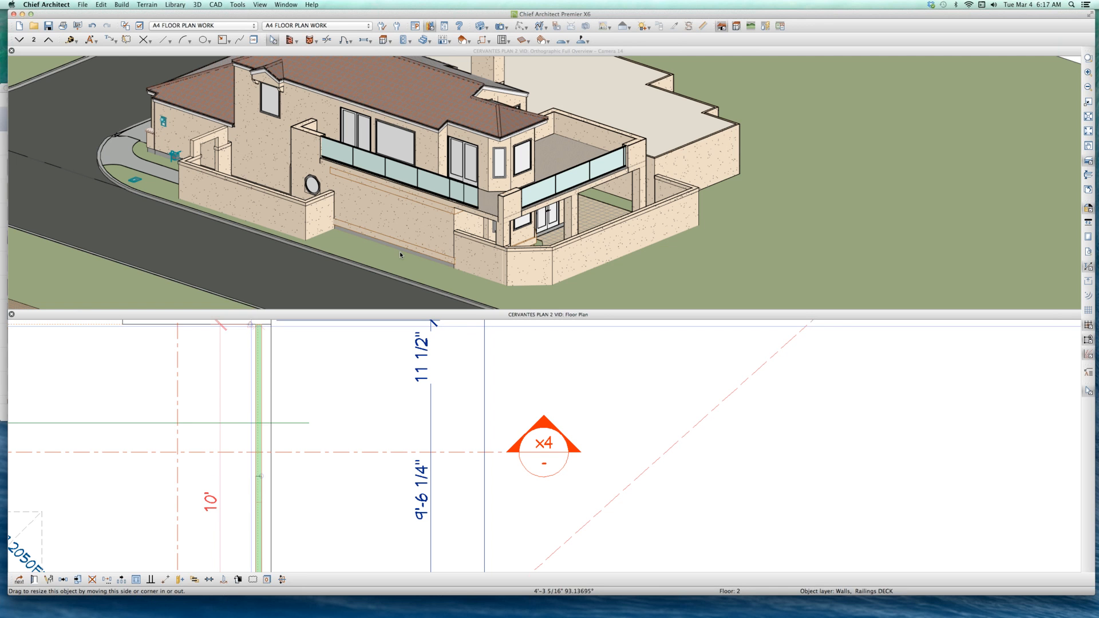
# Step: Select the stretched railing in the overview and inspect how it fills the gap, viewed from the street side
pyautogui.click(487, 228)
pyautogui.click(478, 206)
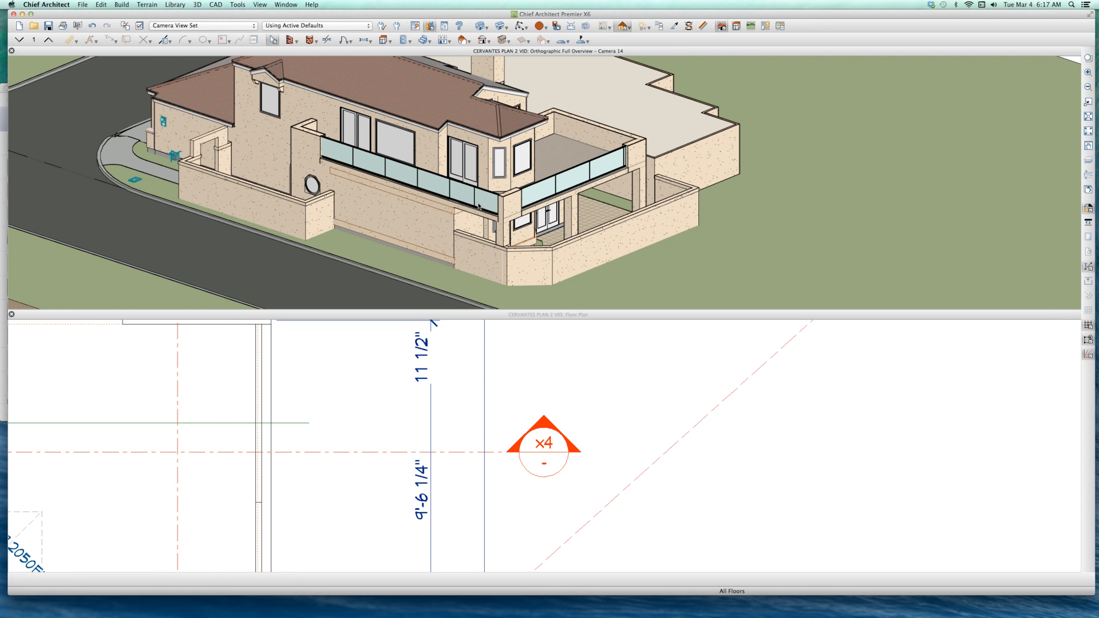
pyautogui.click(477, 210)
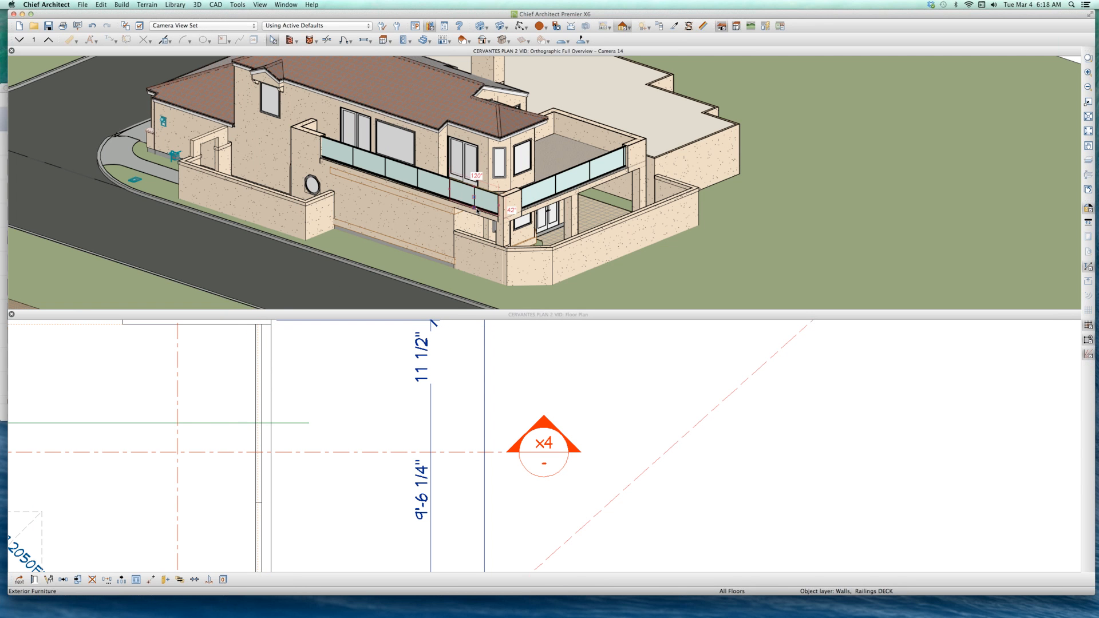
pyautogui.press('o')
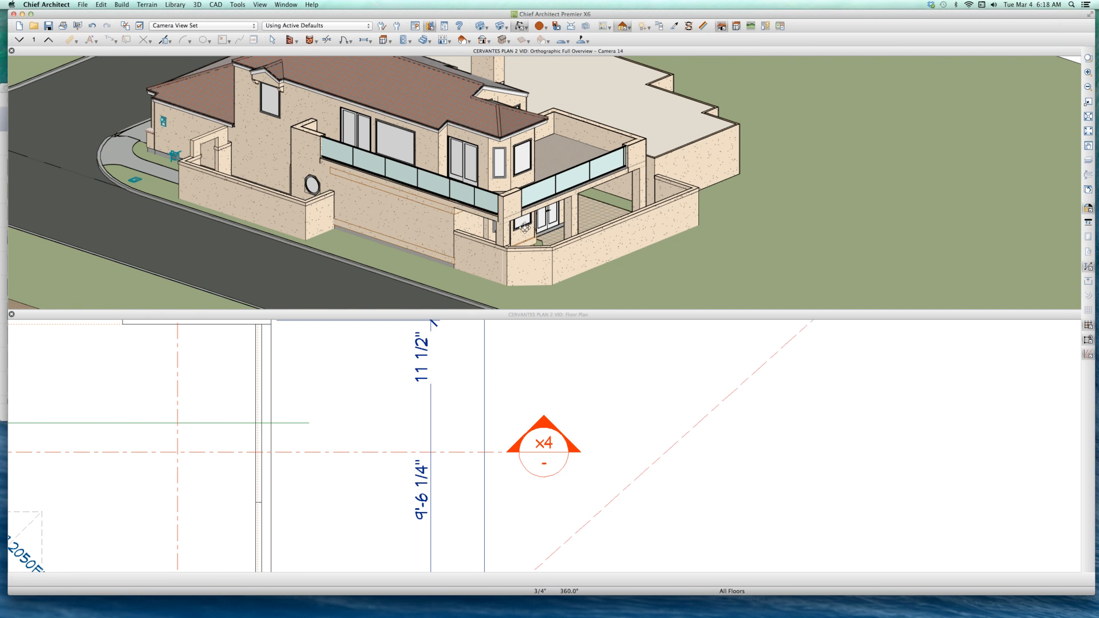
pyautogui.moveTo(525, 228); pyautogui.dragTo(525, 228)
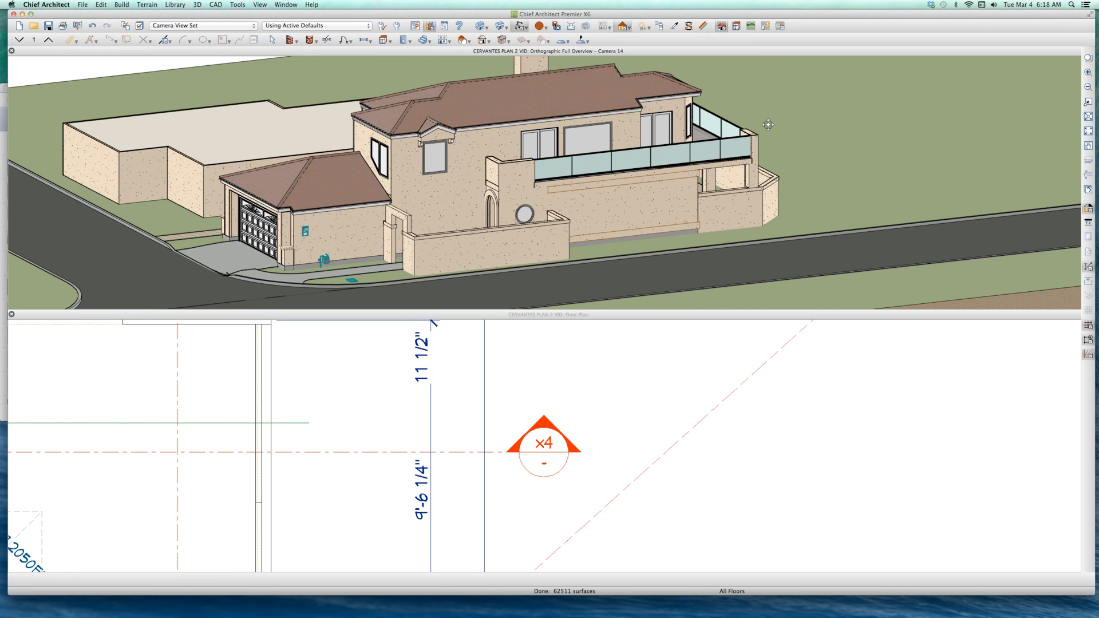
pyautogui.scroll(5, 768, 124)
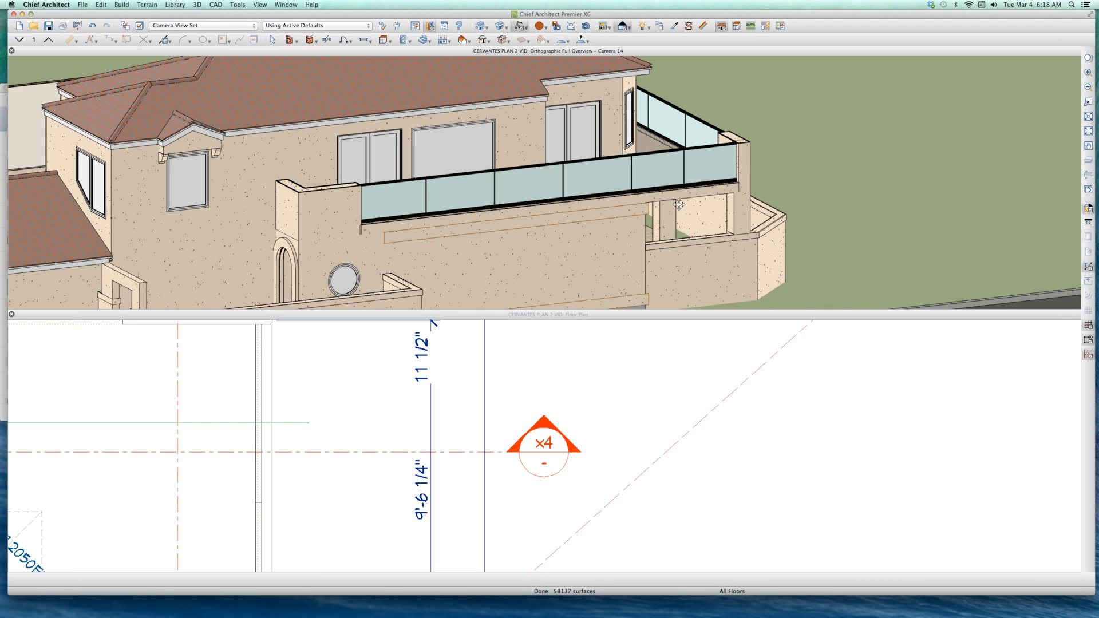
# Step: Switch the overview to the rendering with full materials and enlarge its window to fill the workspace
pyautogui.press('space')
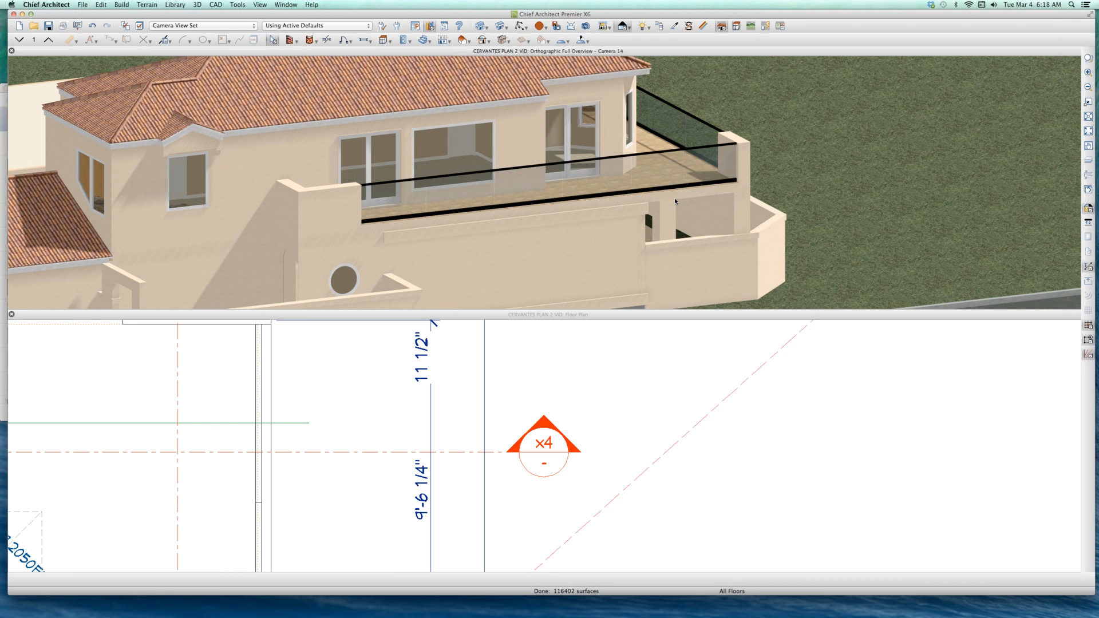
pyautogui.doubleClick(689, 51)
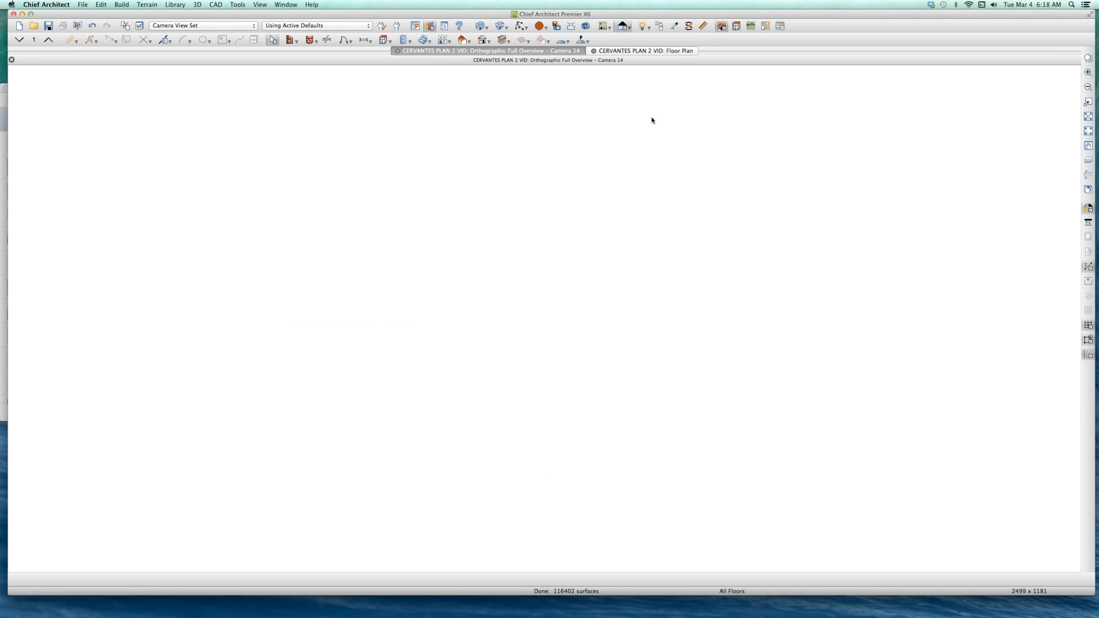
pyautogui.scroll(-3, 472, 324)
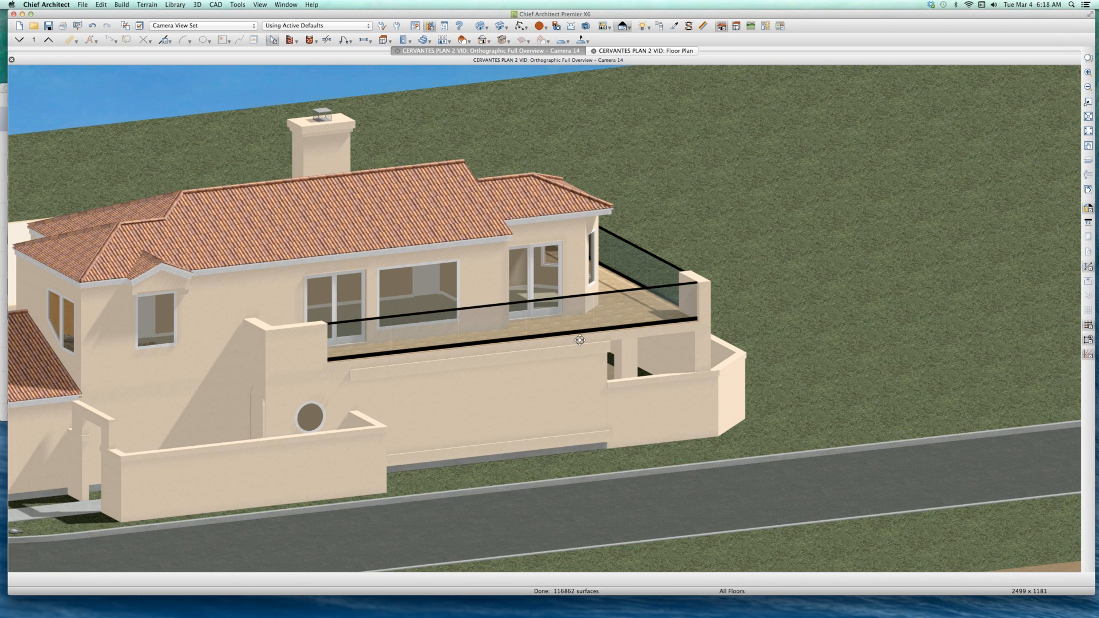
# Step: Select the long balcony railing in the rendered overview and examine it up close beside the corner post
pyautogui.moveTo(630, 354); pyautogui.dragTo(313, 321)
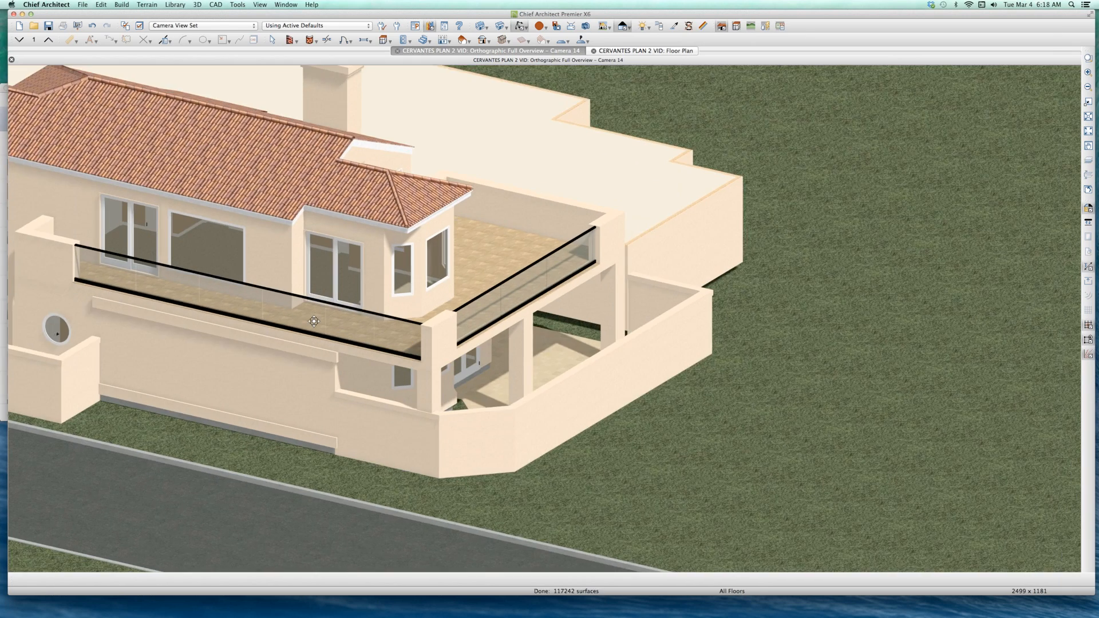
pyautogui.scroll(2, 314, 321)
pyautogui.click(313, 305)
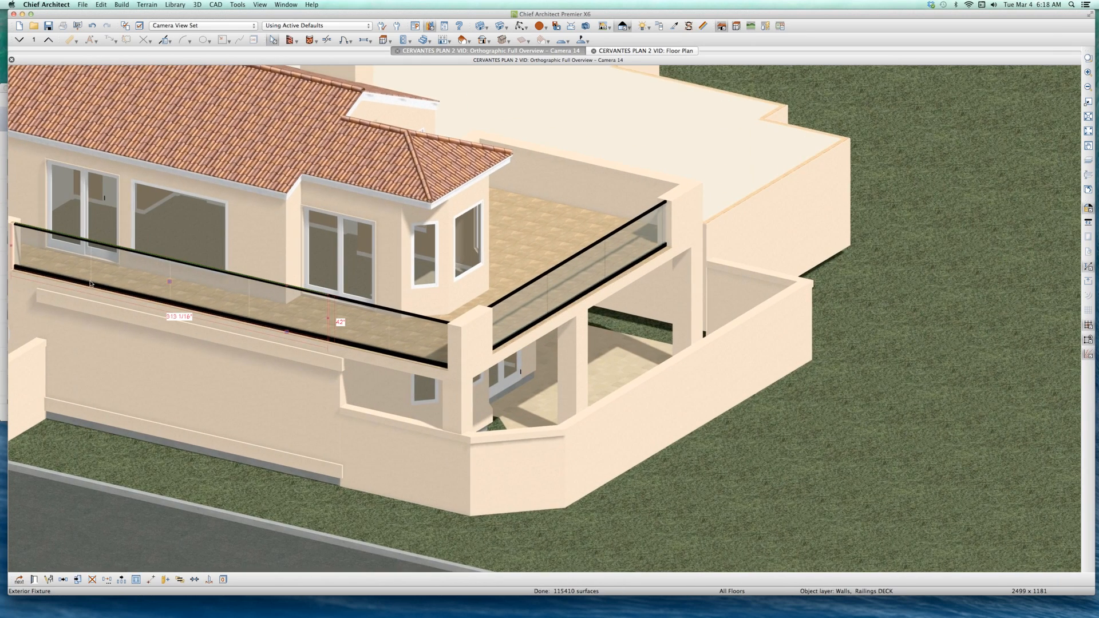
pyautogui.scroll(1, 91, 283)
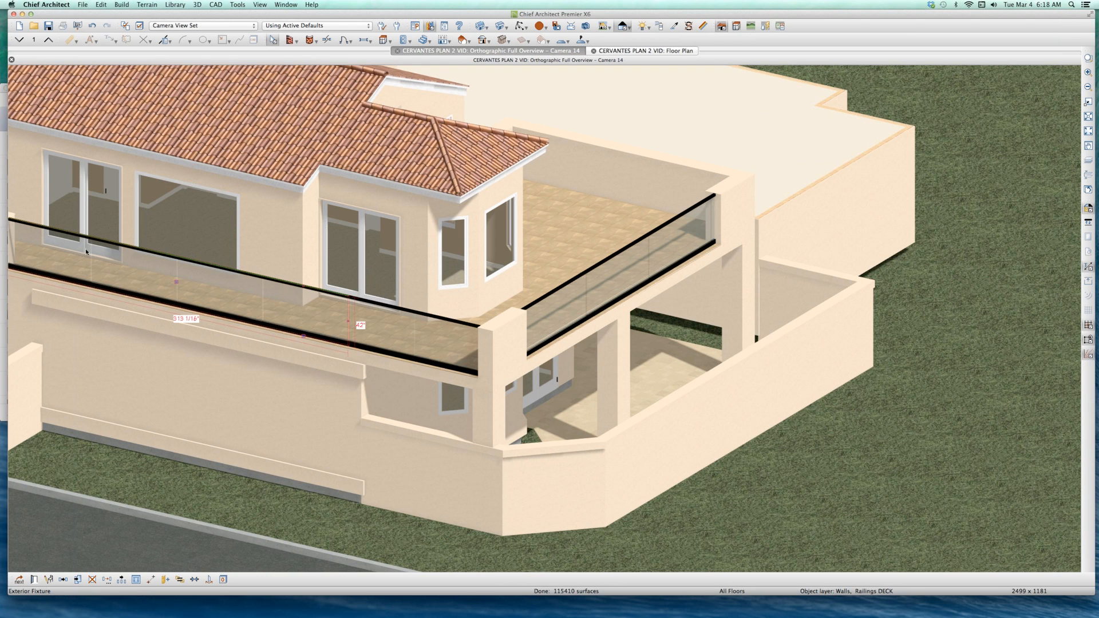
# Step: Select the railing section beside the corner post and examine how it joins the long balcony railing
pyautogui.scroll(1, 87, 249)
pyautogui.scroll(2, 96, 244)
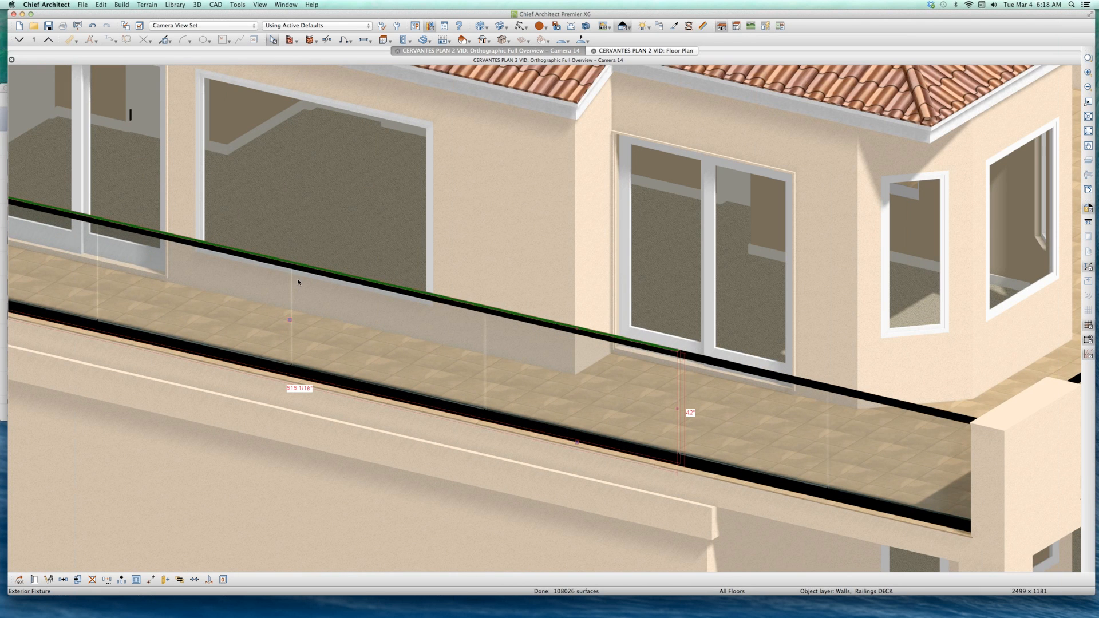
pyautogui.scroll(-3, 581, 303)
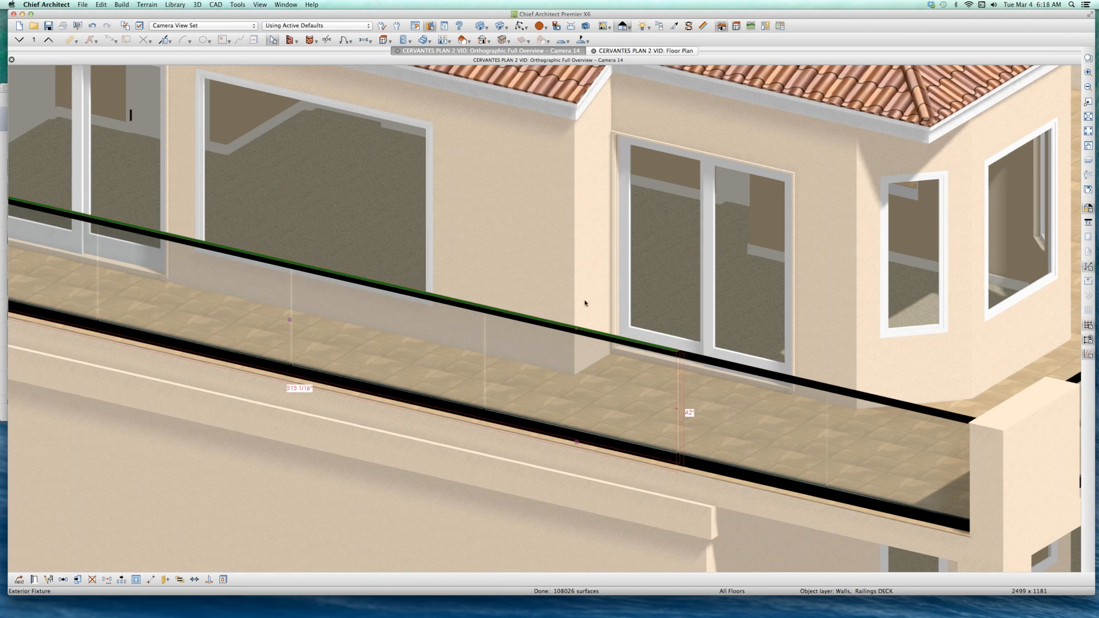
pyautogui.scroll(2, 476, 345)
pyautogui.click(590, 350)
pyautogui.scroll(4, 589, 347)
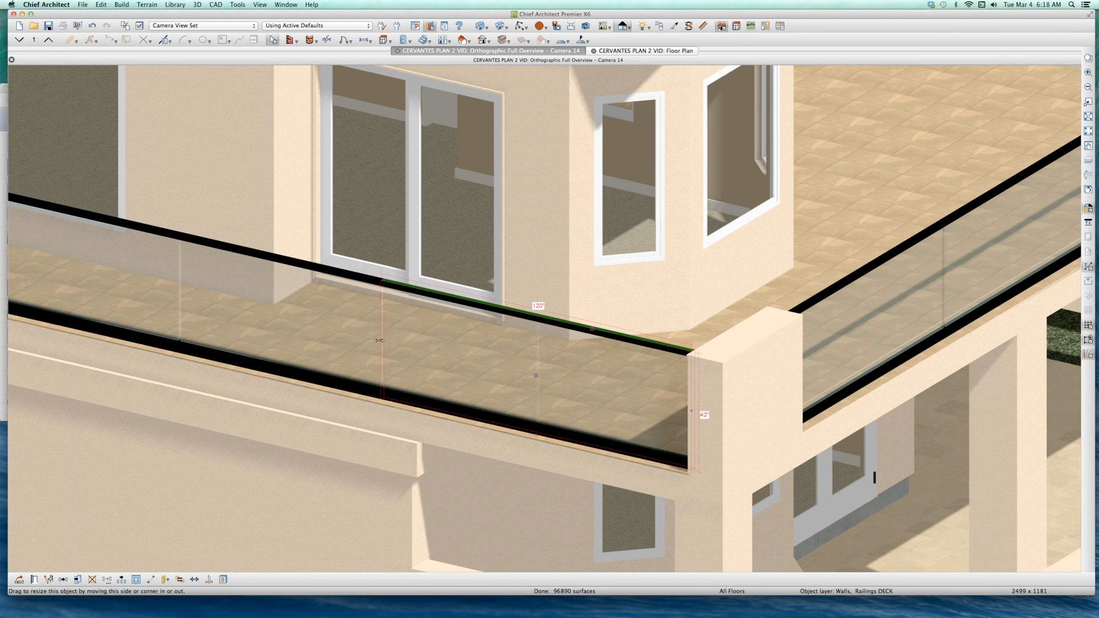
pyautogui.click(333, 314)
pyautogui.click(447, 333)
pyautogui.click(447, 335)
# Step: Examine the whole balcony railing, including the glass section between the posts on the adjoining side above the air conditioner
pyautogui.scroll(-6, 480, 324)
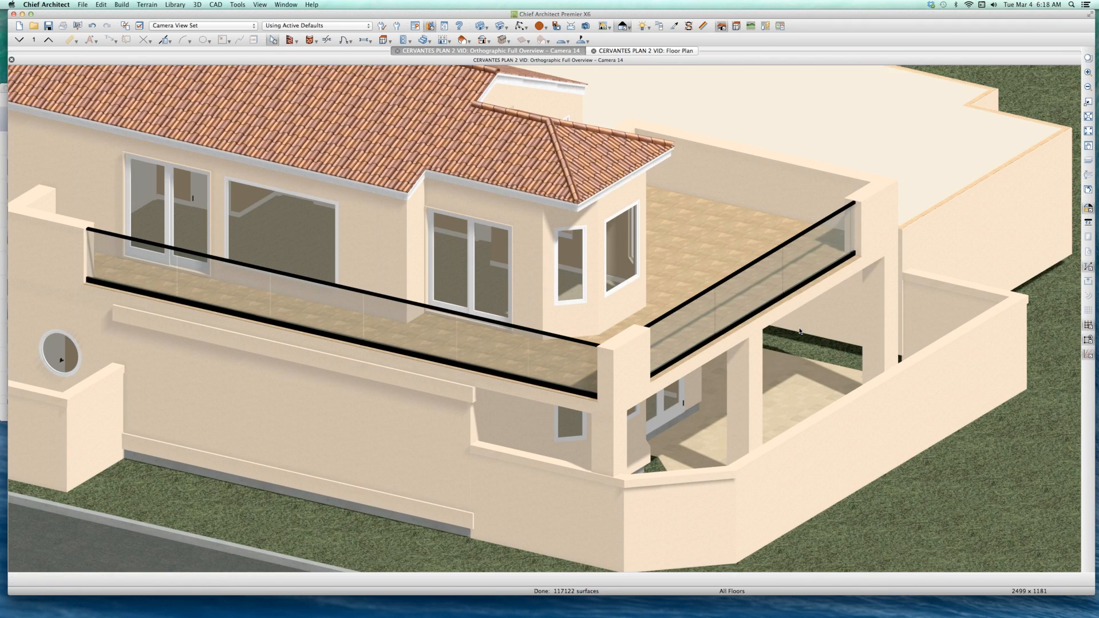
pyautogui.press('o')
pyautogui.moveTo(782, 337); pyautogui.dragTo(445, 342)
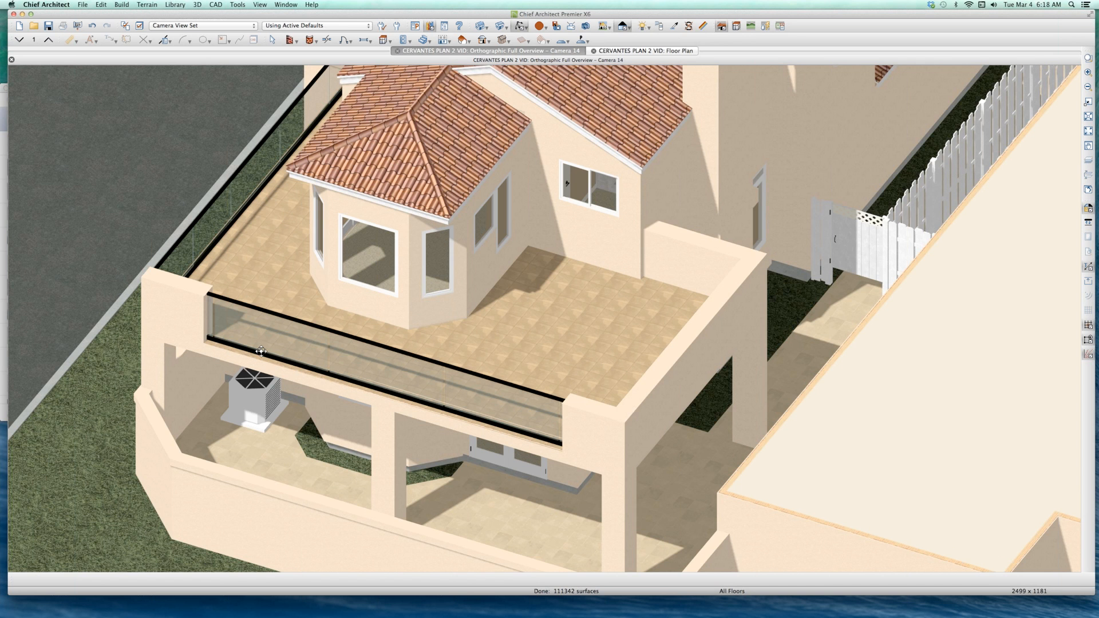
pyautogui.scroll(5, 289, 316)
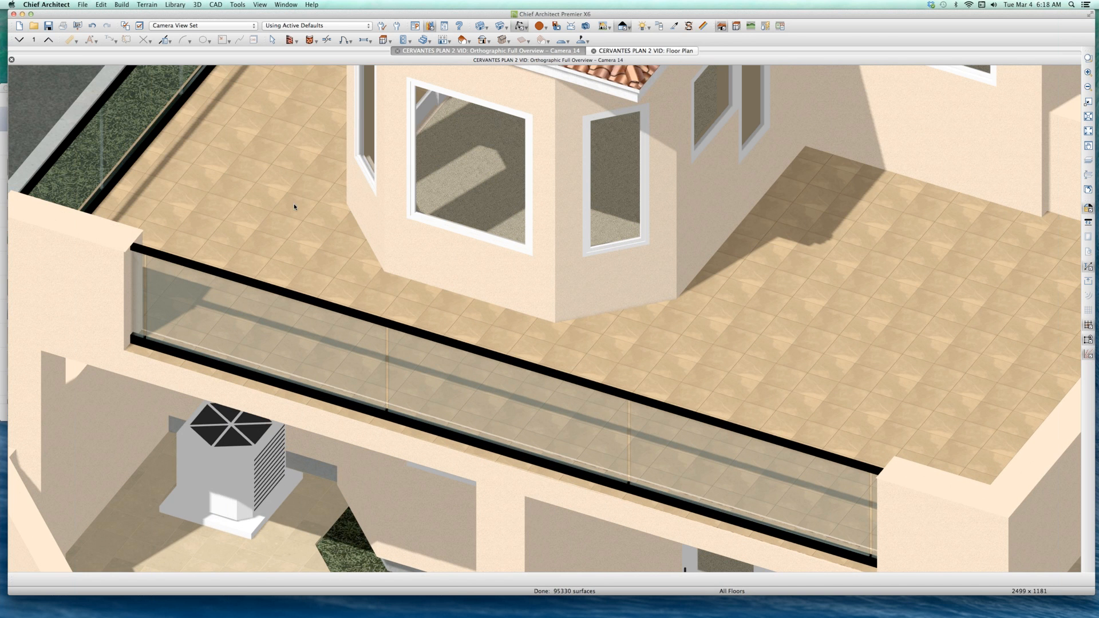
pyautogui.press('space')
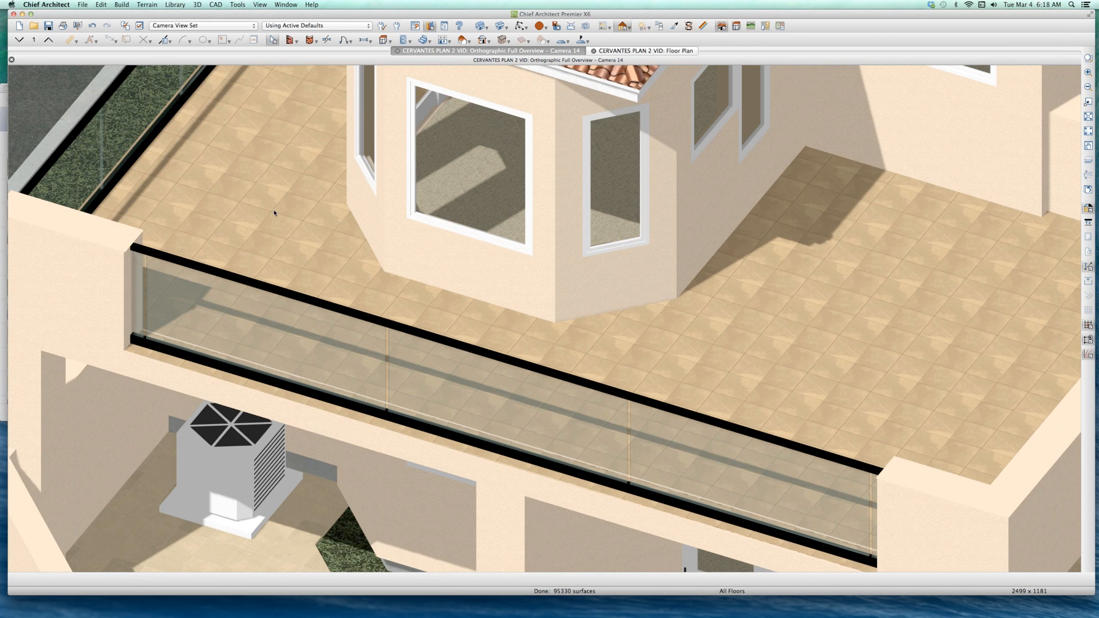
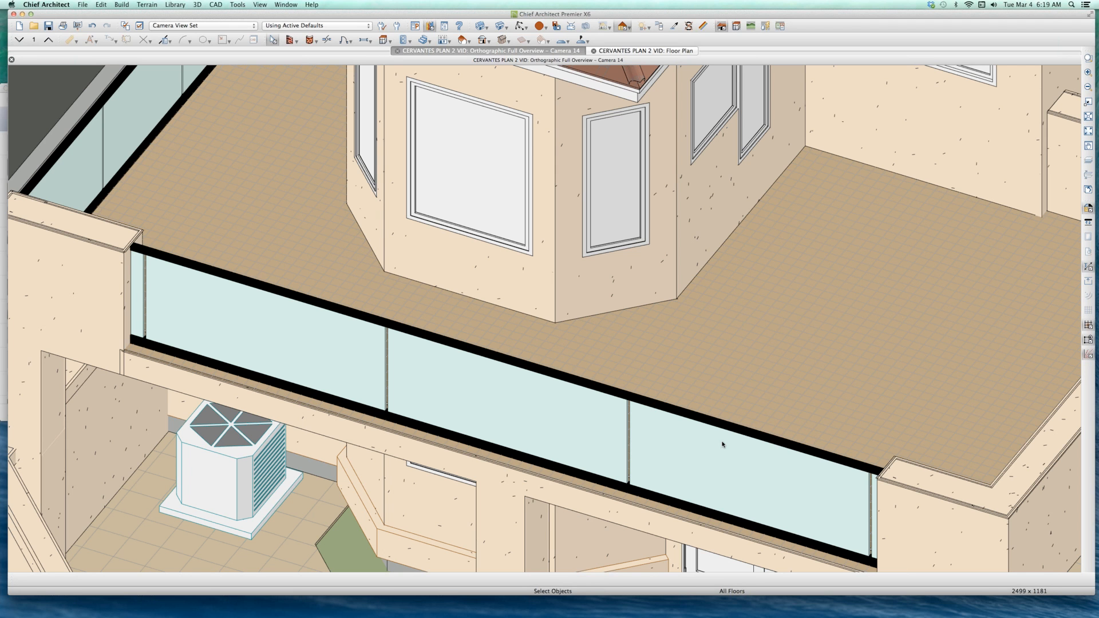
# Step: Examine the house all around, from the balcony railing to the small gable over the upper window on the street side
pyautogui.scroll(-5, 606, 465)
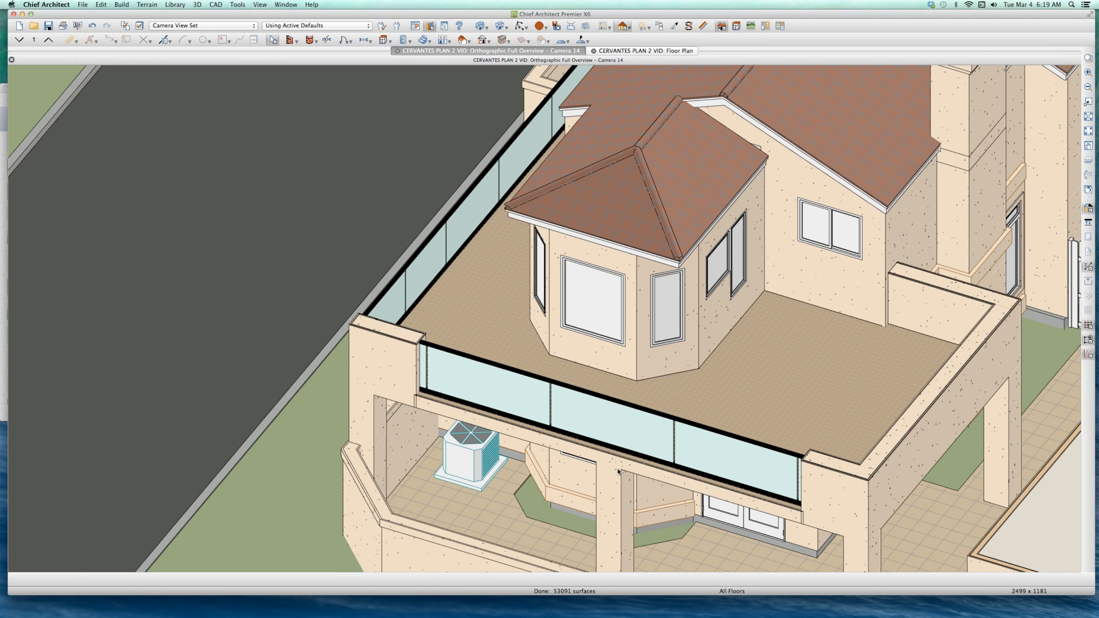
pyautogui.scroll(-3, 618, 446)
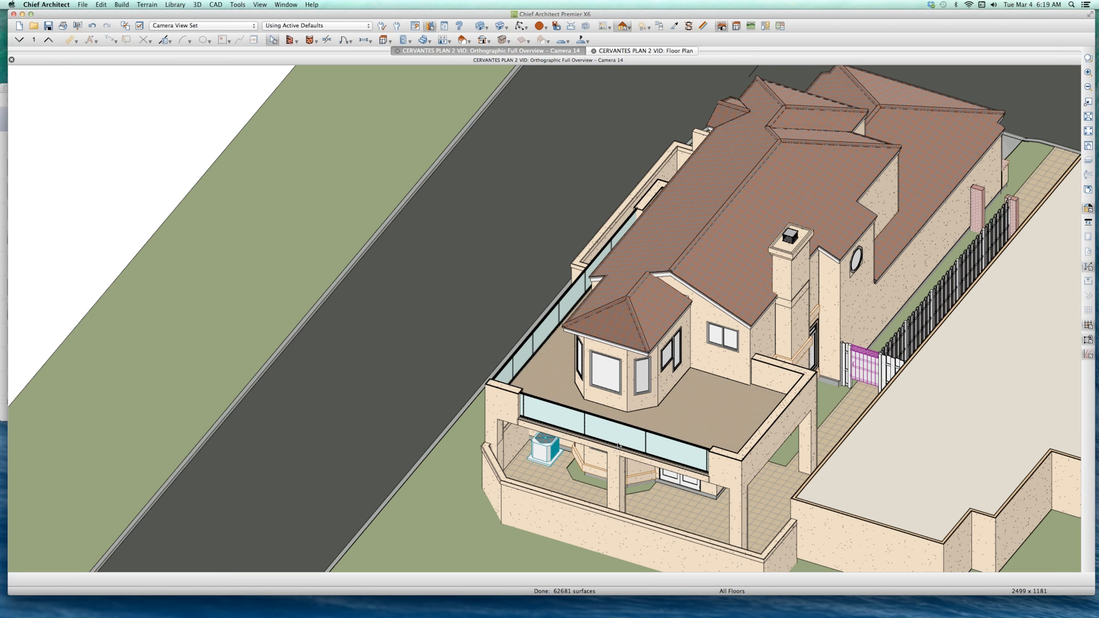
pyautogui.hotkey('alt', 'o')
pyautogui.moveTo(615, 461); pyautogui.dragTo(728, 458)
pyautogui.scroll(-6, 564, 479)
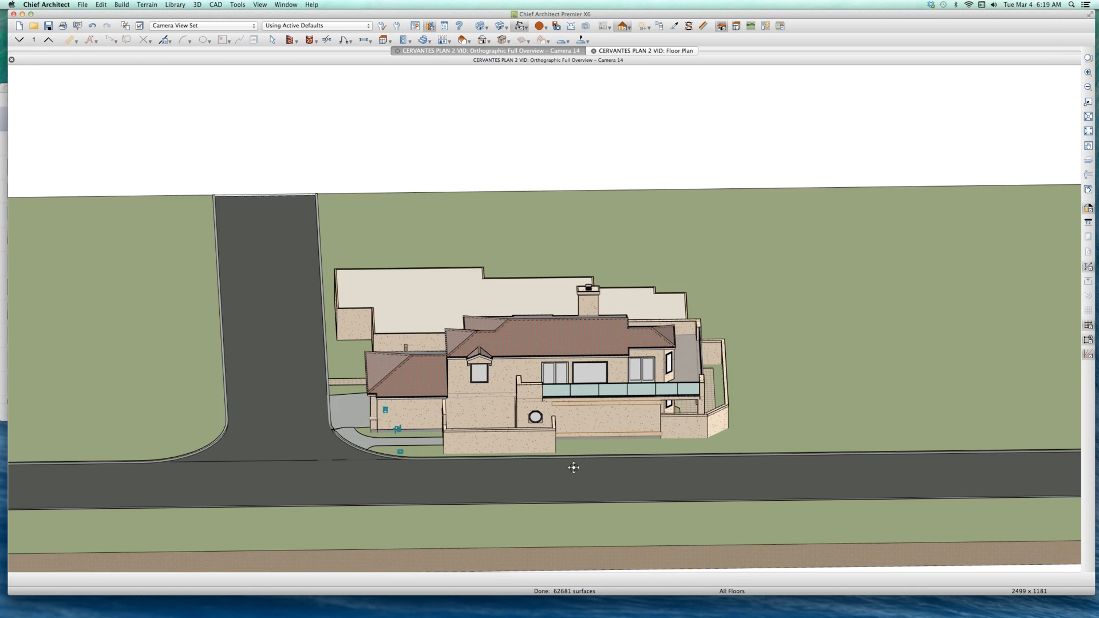
pyautogui.moveTo(574, 468); pyautogui.dragTo(595, 456)
pyautogui.scroll(5, 494, 387)
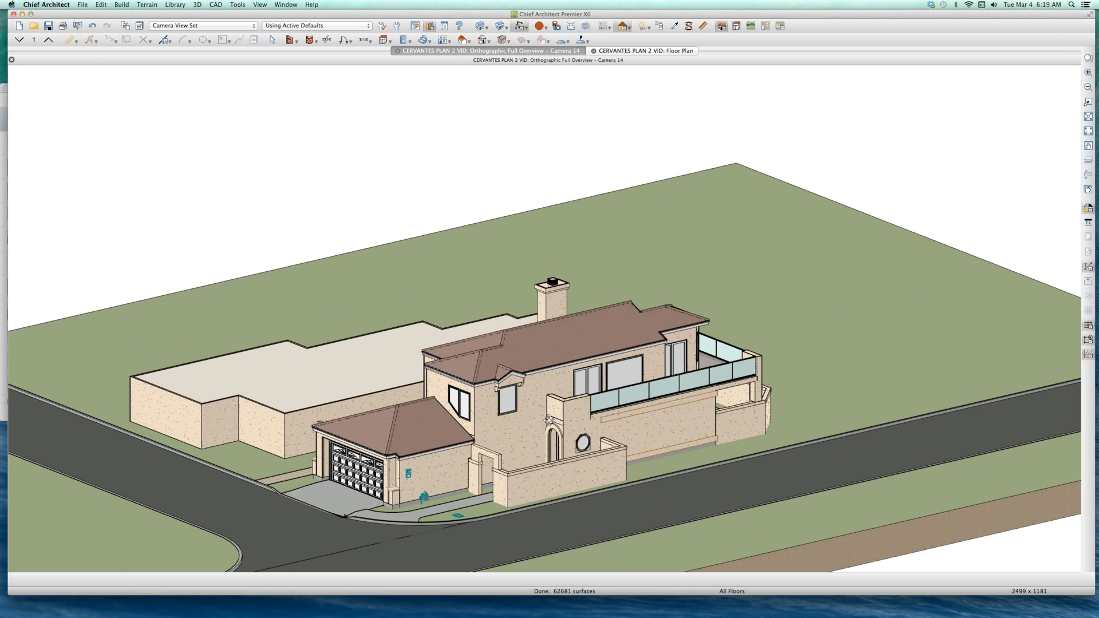
pyautogui.scroll(5, 548, 404)
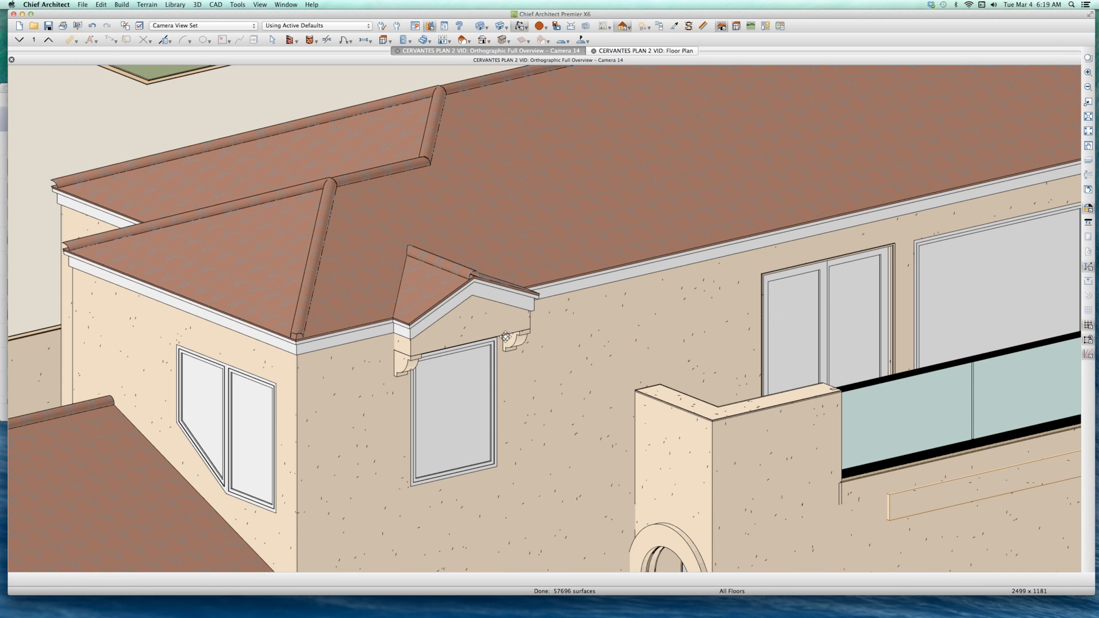
# Step: Select the small gable face above the upper-floor window, clear the selection and examine the gable up close
pyautogui.press('space')
pyautogui.click(482, 331)
pyautogui.scroll(3, 482, 331)
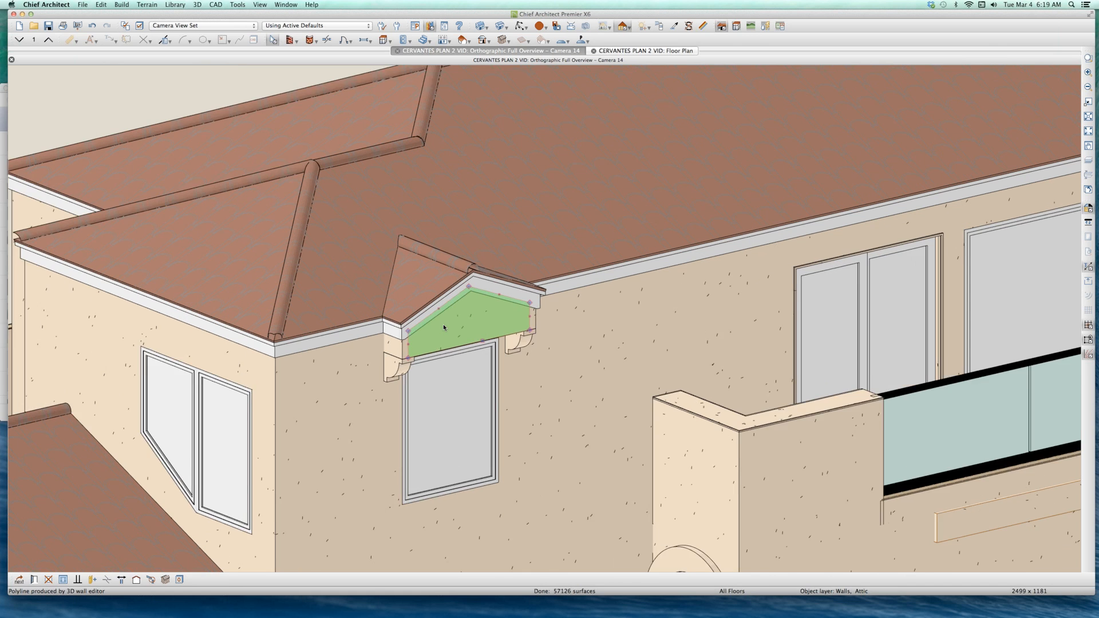
pyautogui.press('Escape')
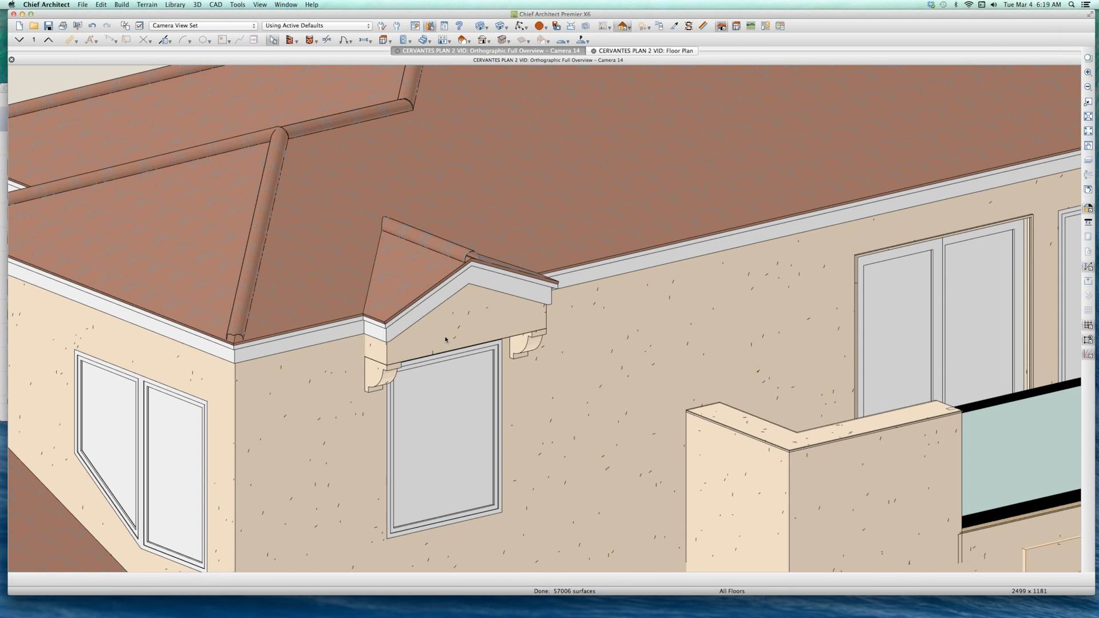
pyautogui.scroll(2, 446, 339)
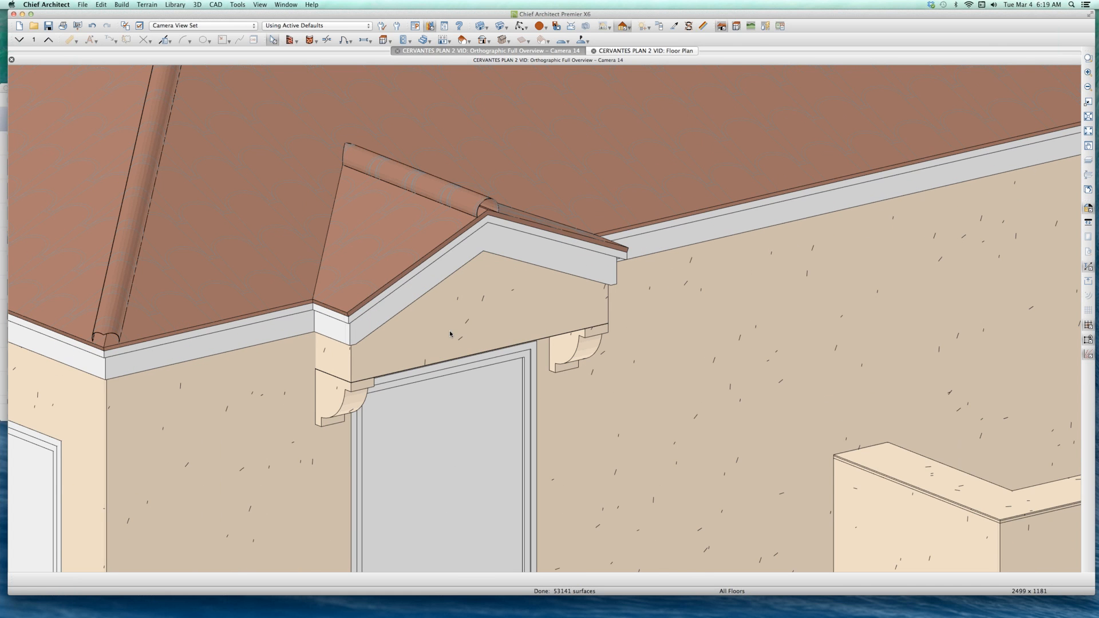
# Step: Select the gable face and its narrow side wall in turn and examine how the two wall pieces meet
pyautogui.click(450, 335)
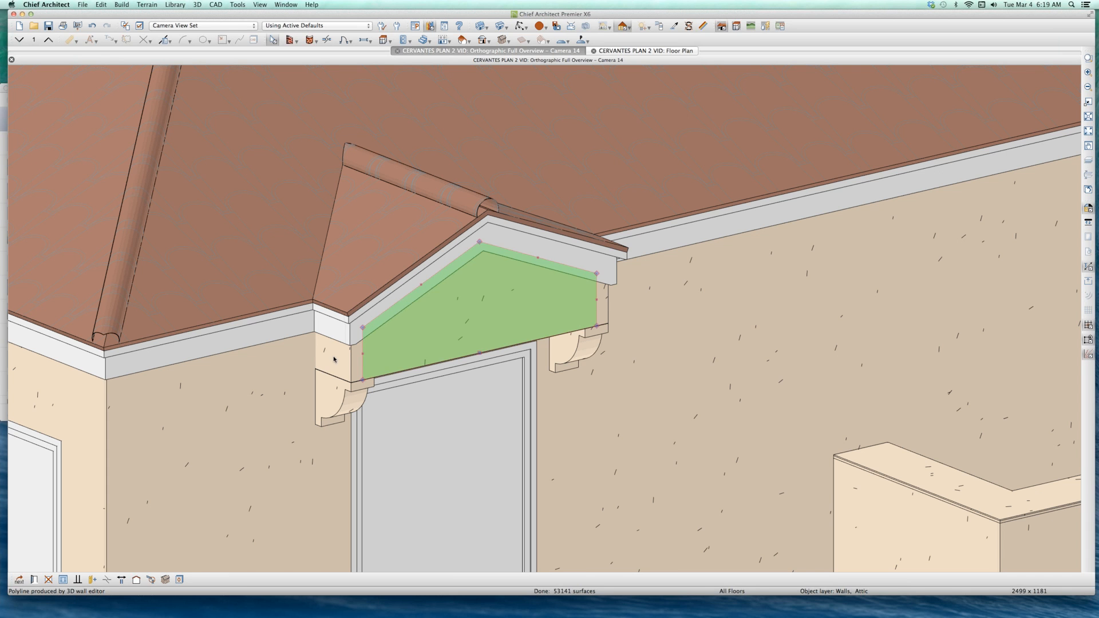
pyautogui.click(334, 359)
pyautogui.click(402, 345)
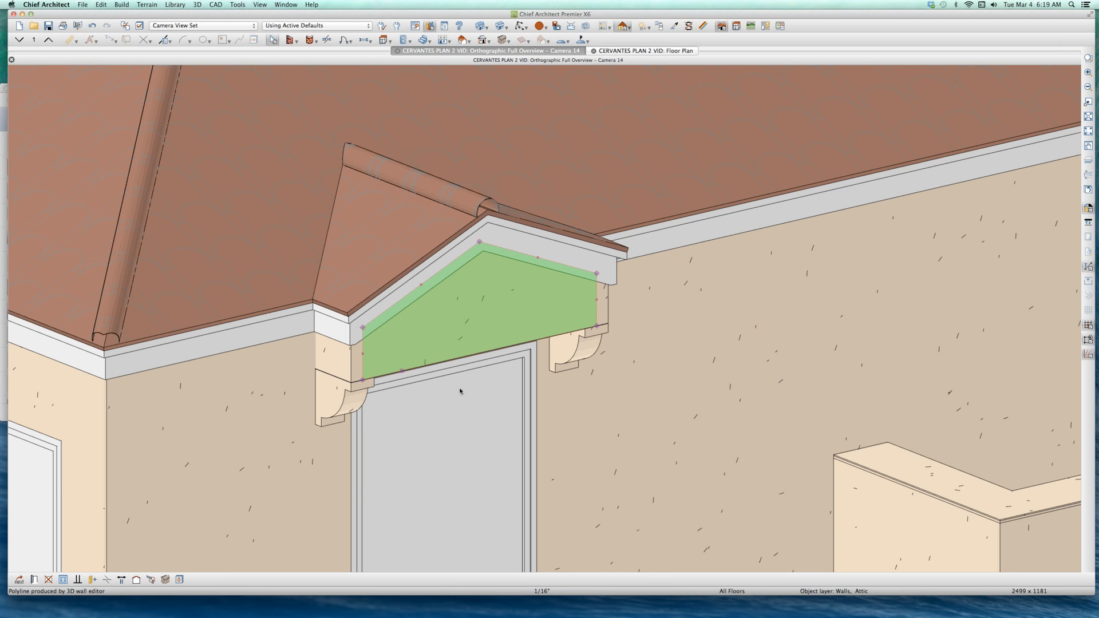
pyautogui.scroll(-2, 450, 409)
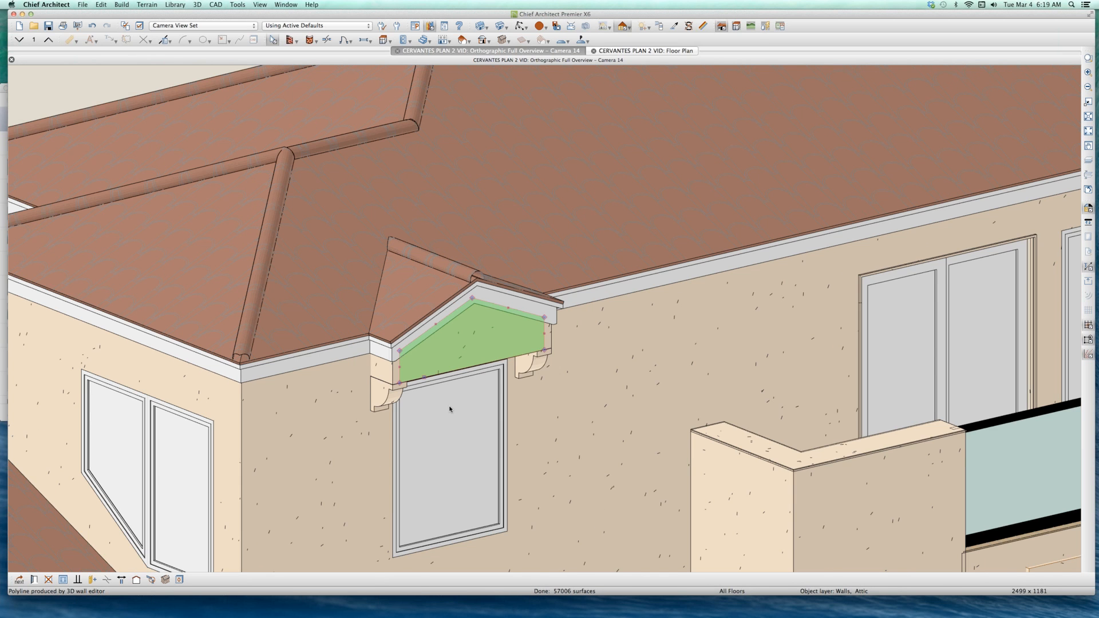
pyautogui.scroll(3, 449, 405)
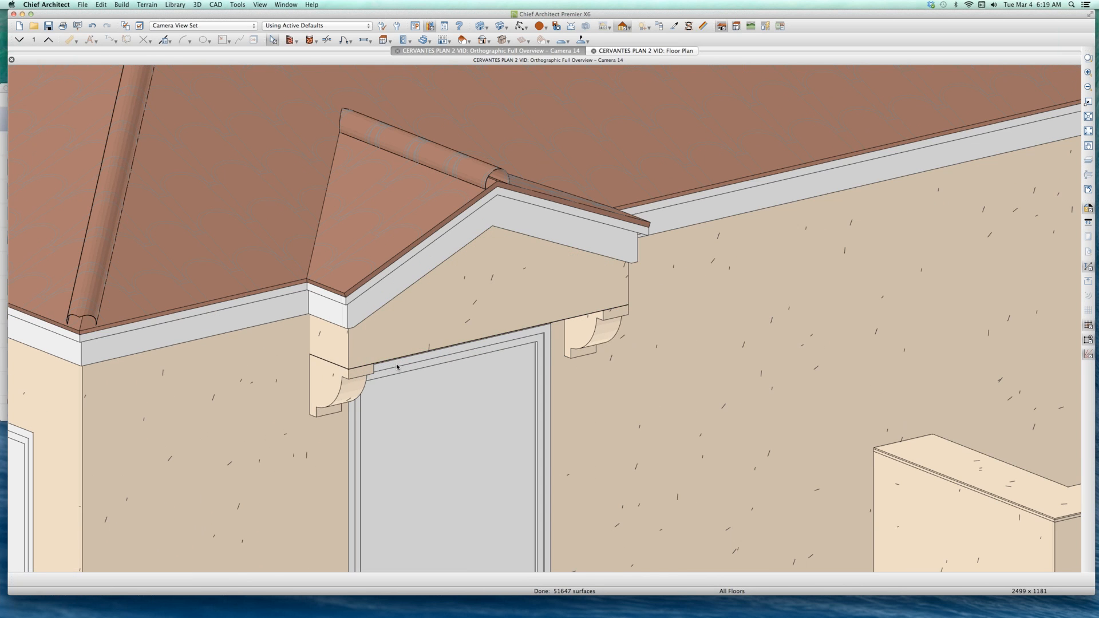
pyautogui.scroll(2, 449, 311)
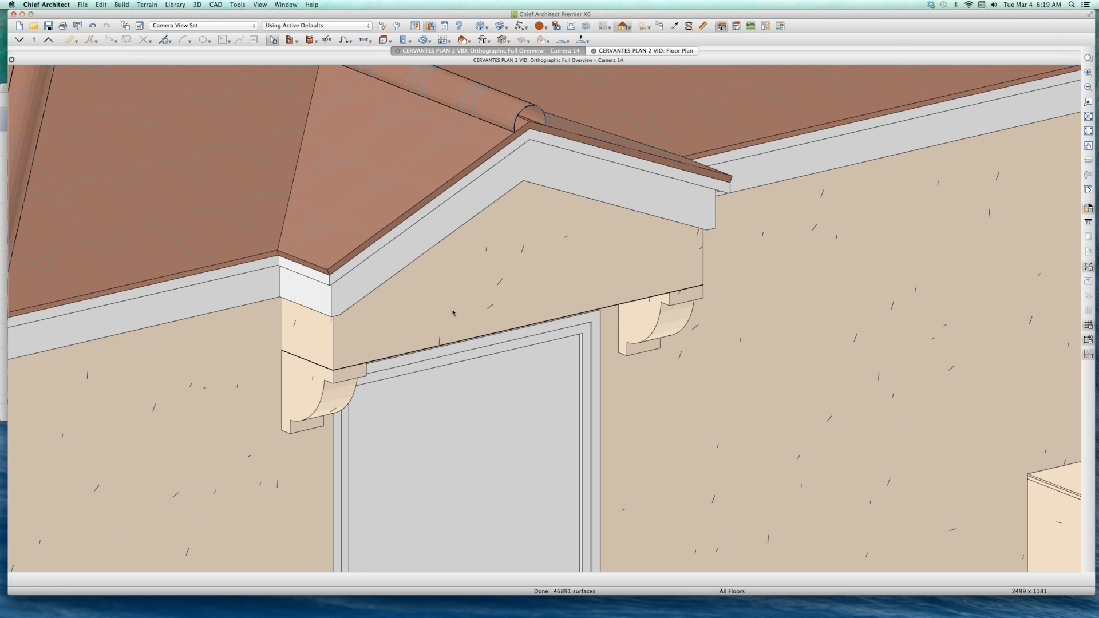
# Step: Identify the gable's parts by selecting the face, the supporting bracket and the side wall above the bracket in turn
pyautogui.click(452, 312)
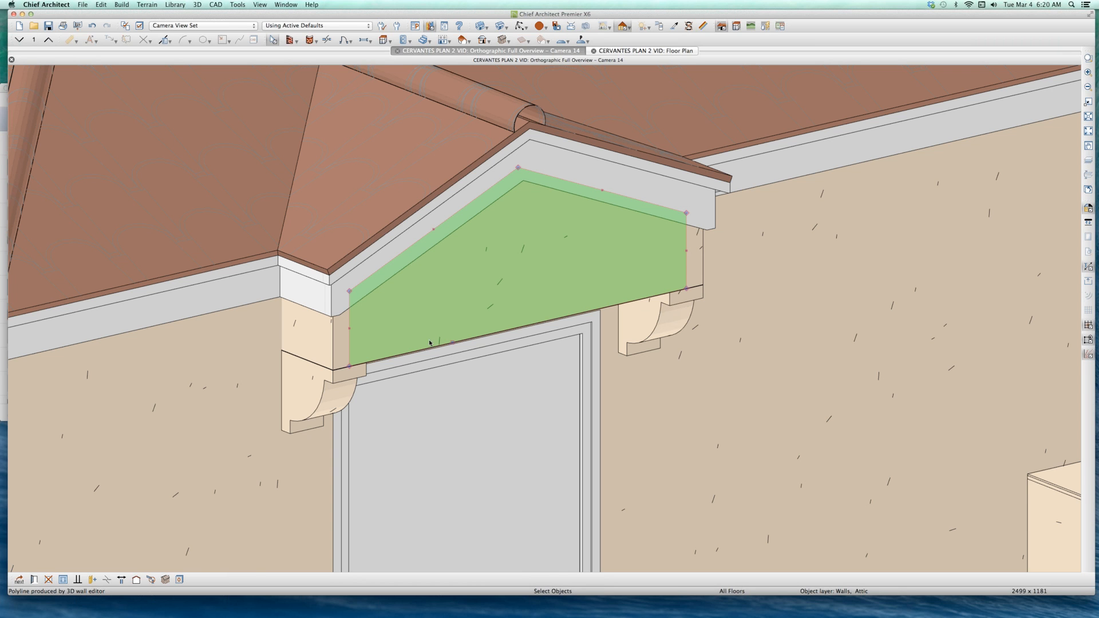
pyautogui.click(309, 403)
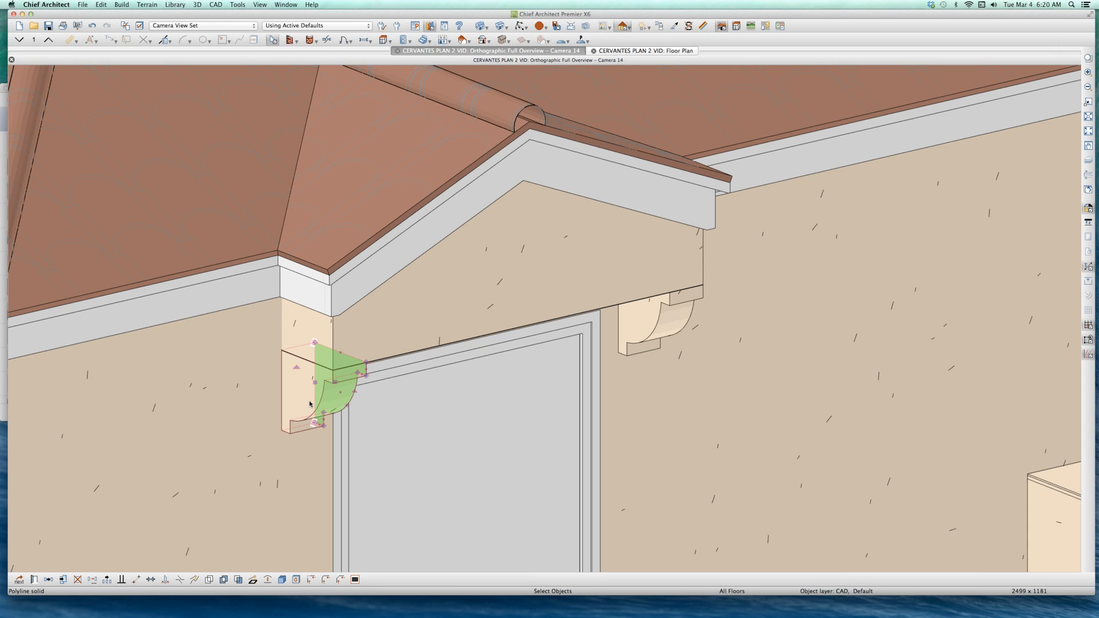
pyautogui.click(314, 353)
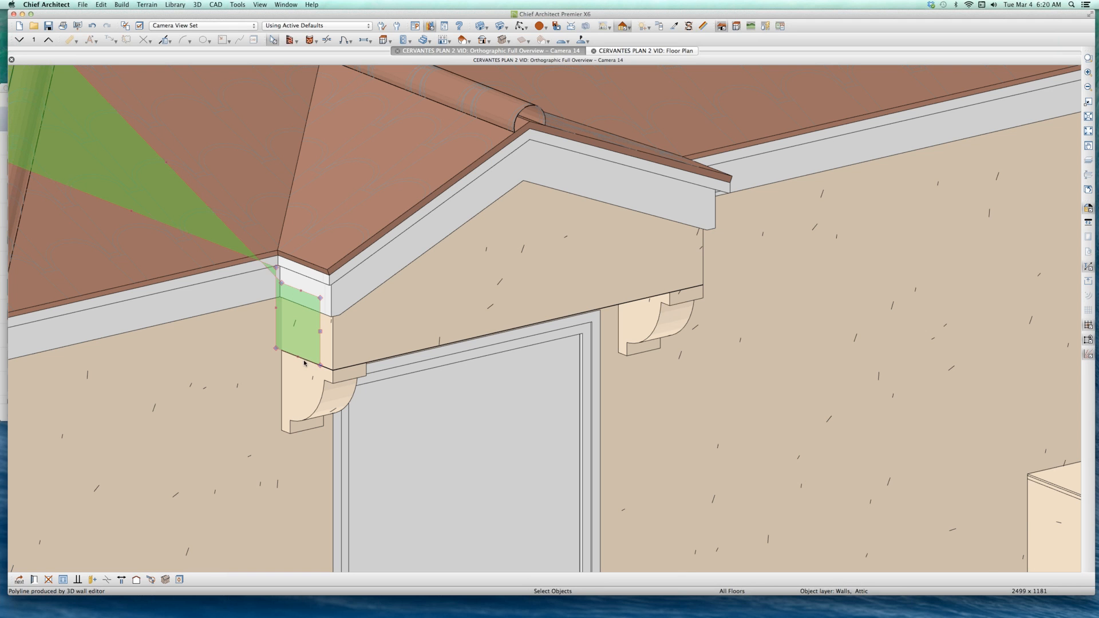
# Step: Try to resize the gable's side wall from its lower edge, accepting the wall change, and try to delete it, declining the change
pyautogui.click(298, 357)
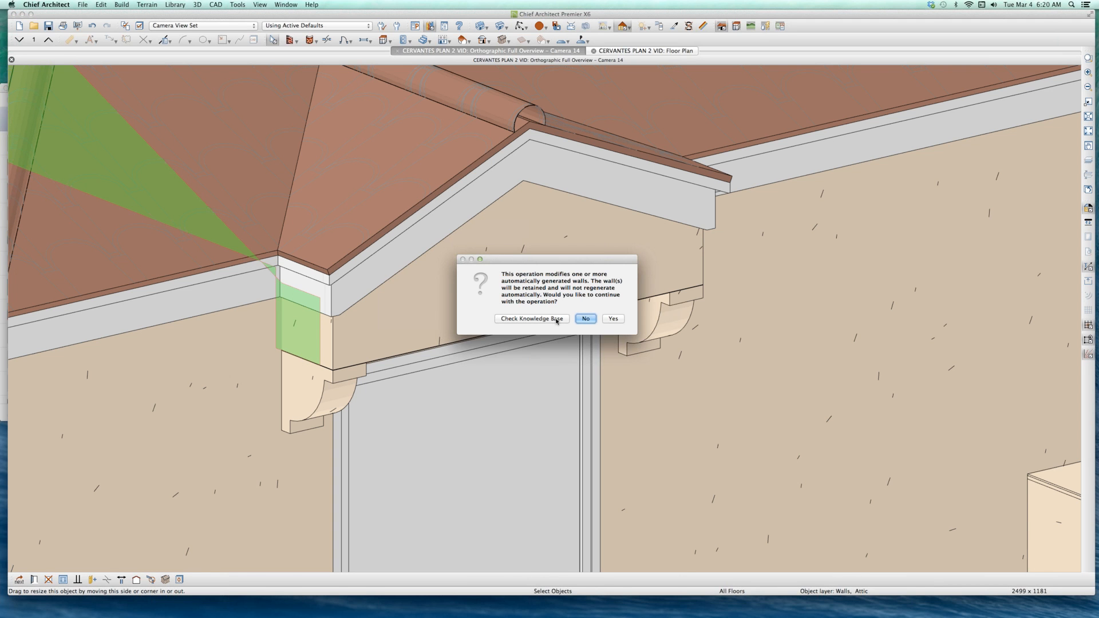
pyautogui.click(613, 319)
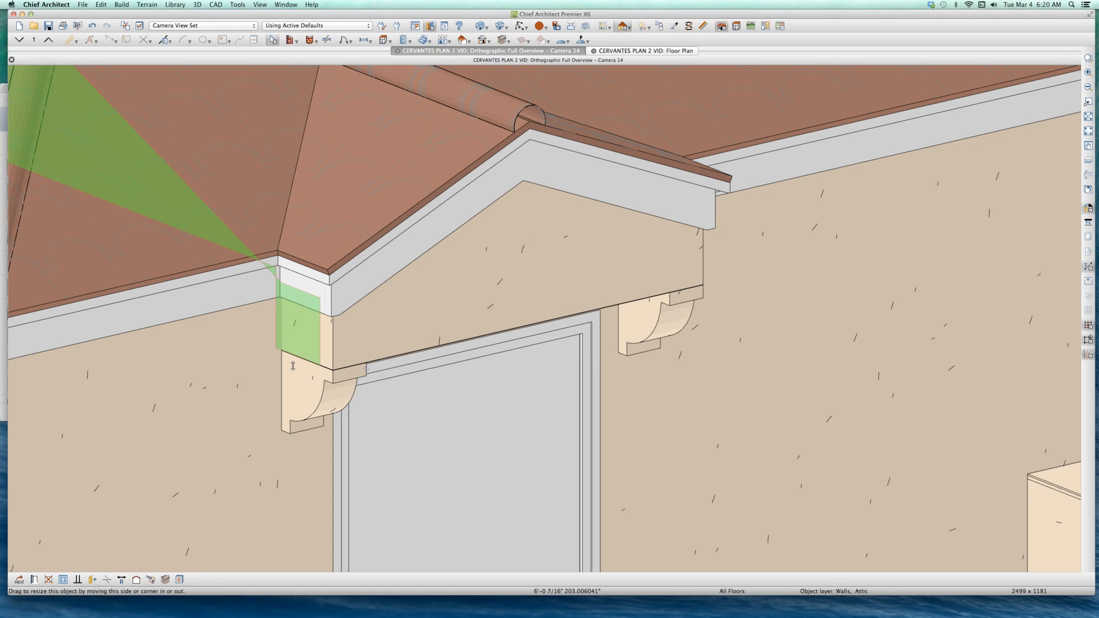
pyautogui.scroll(3, 294, 365)
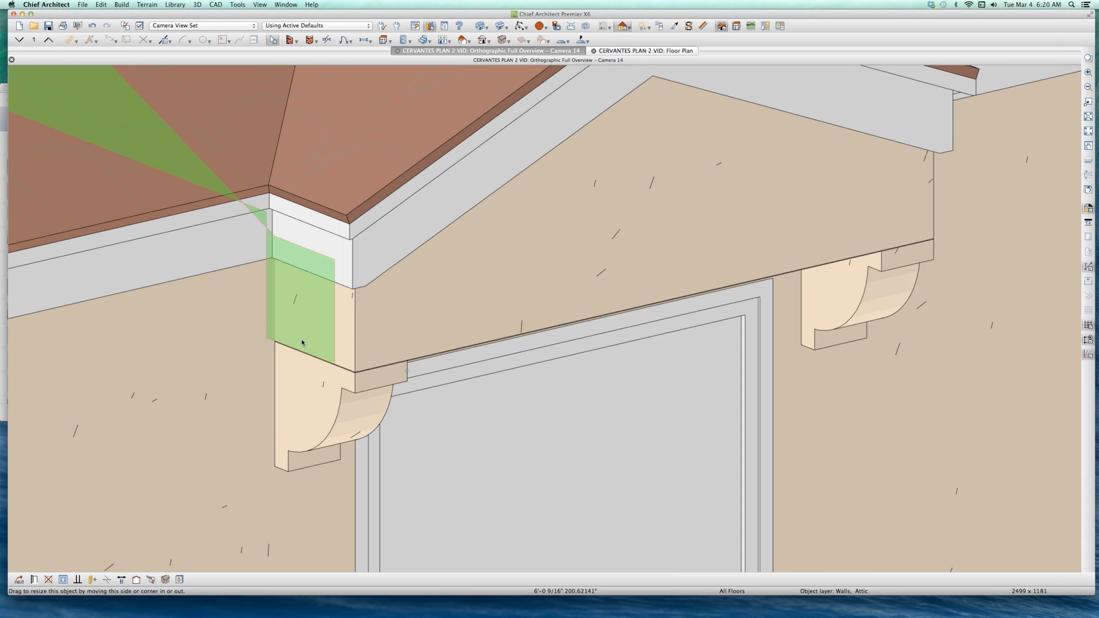
pyautogui.click(290, 332)
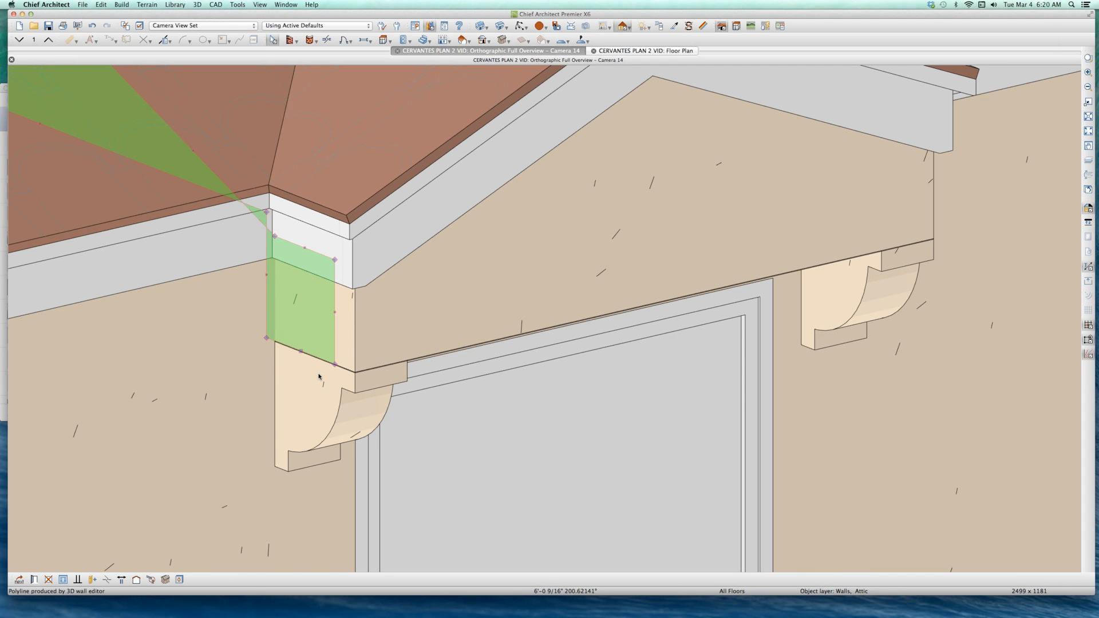
pyautogui.press('Delete')
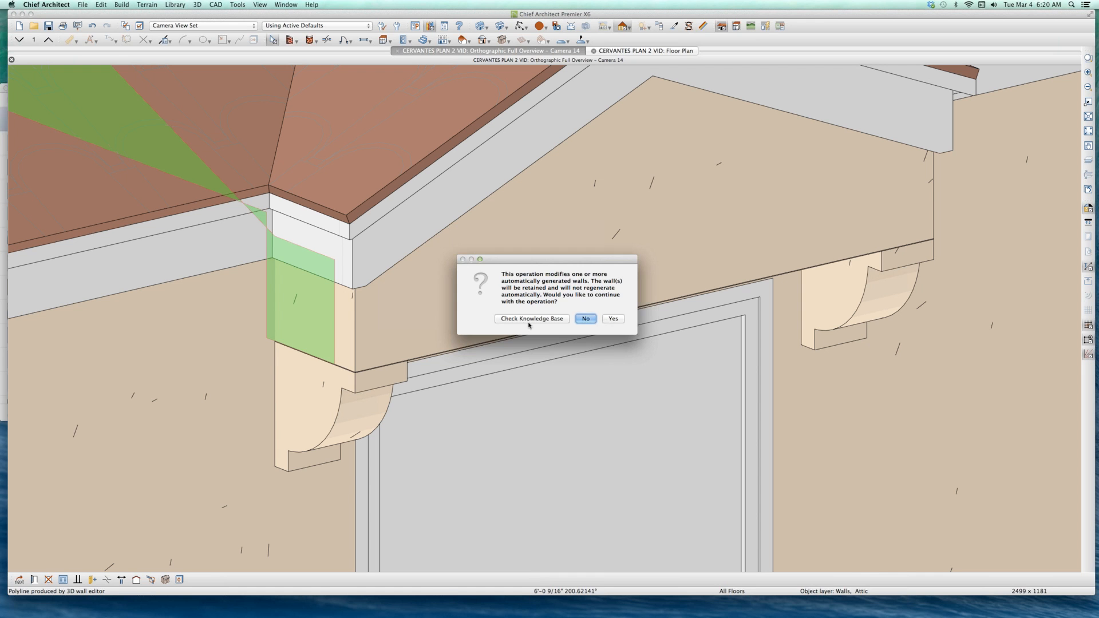
pyautogui.click(585, 319)
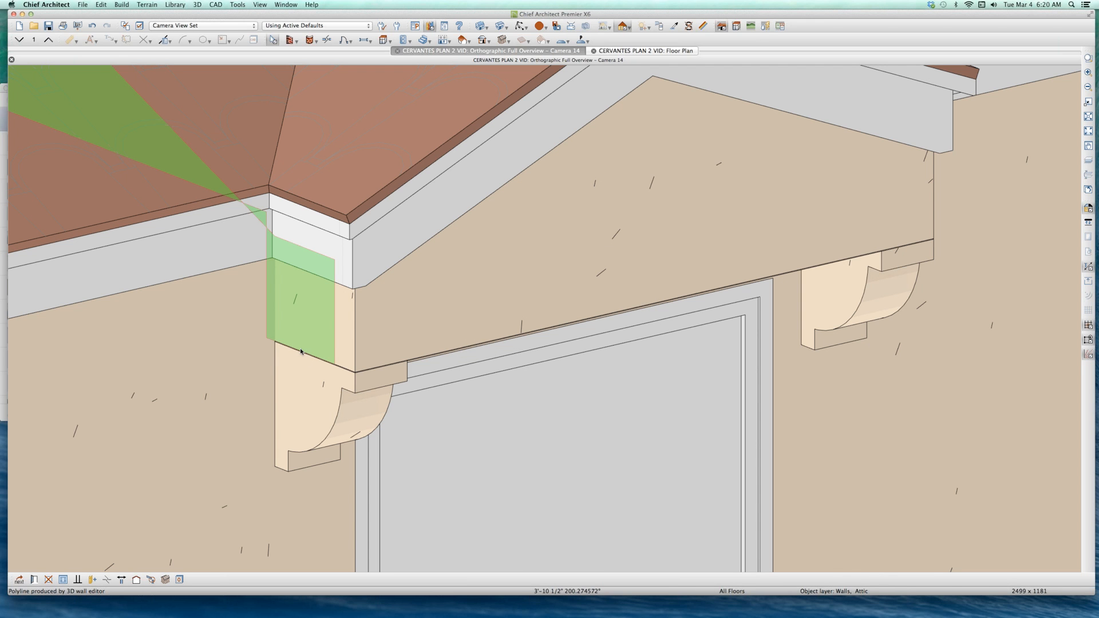
# Step: Retry adjusting the lower edge of the gable's side wall where it meets the bracket, and decline the last wall modification
pyautogui.click(299, 350)
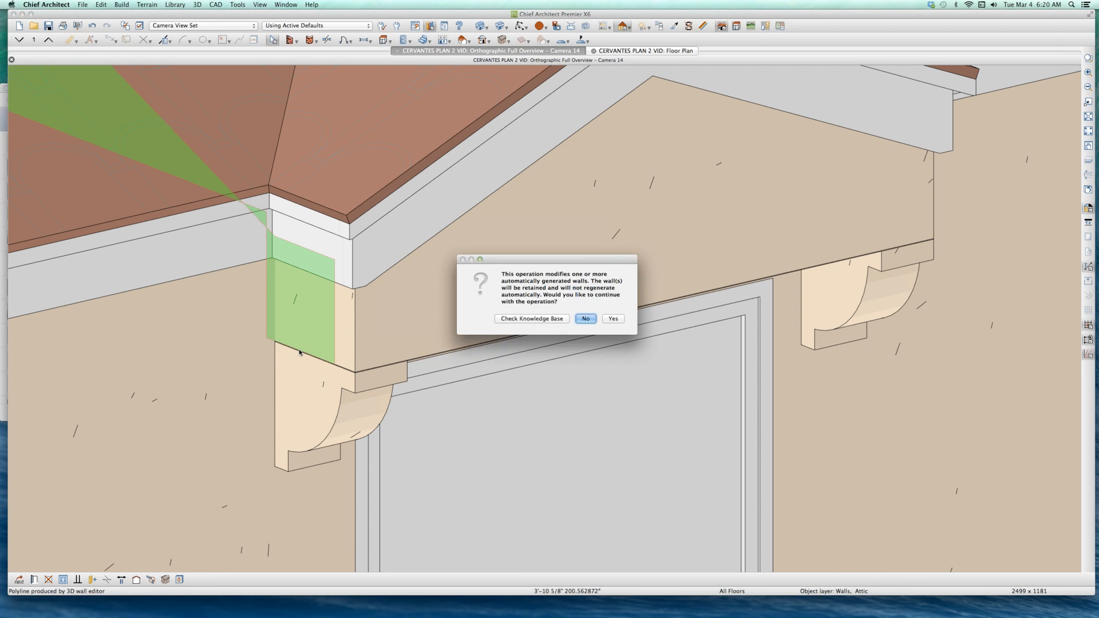
pyautogui.click(579, 319)
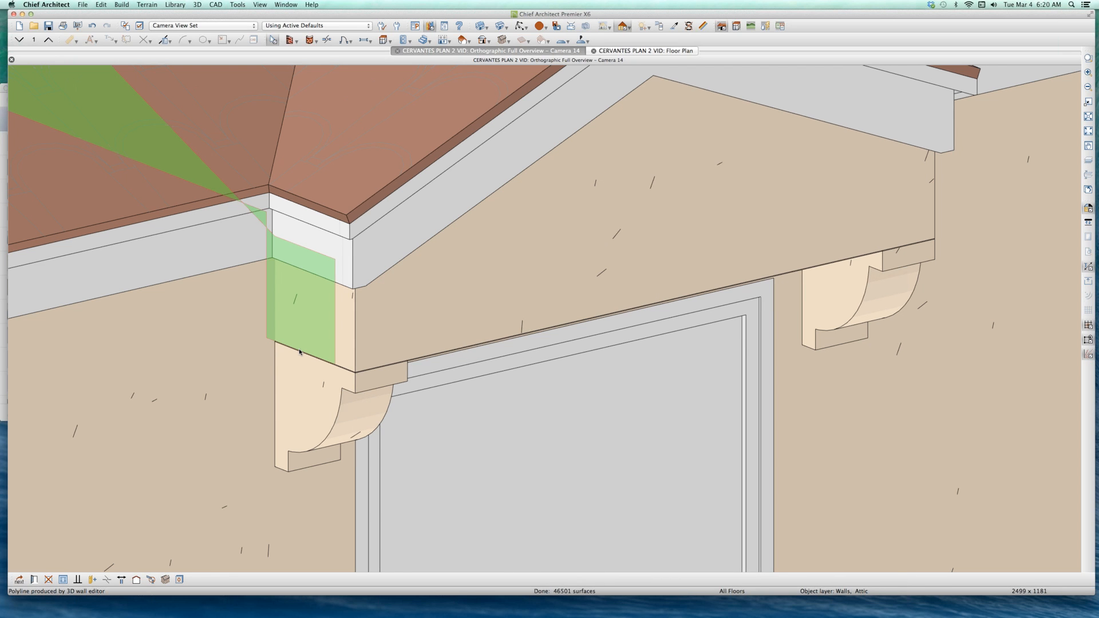
pyautogui.scroll(1, 300, 350)
pyautogui.click(297, 345)
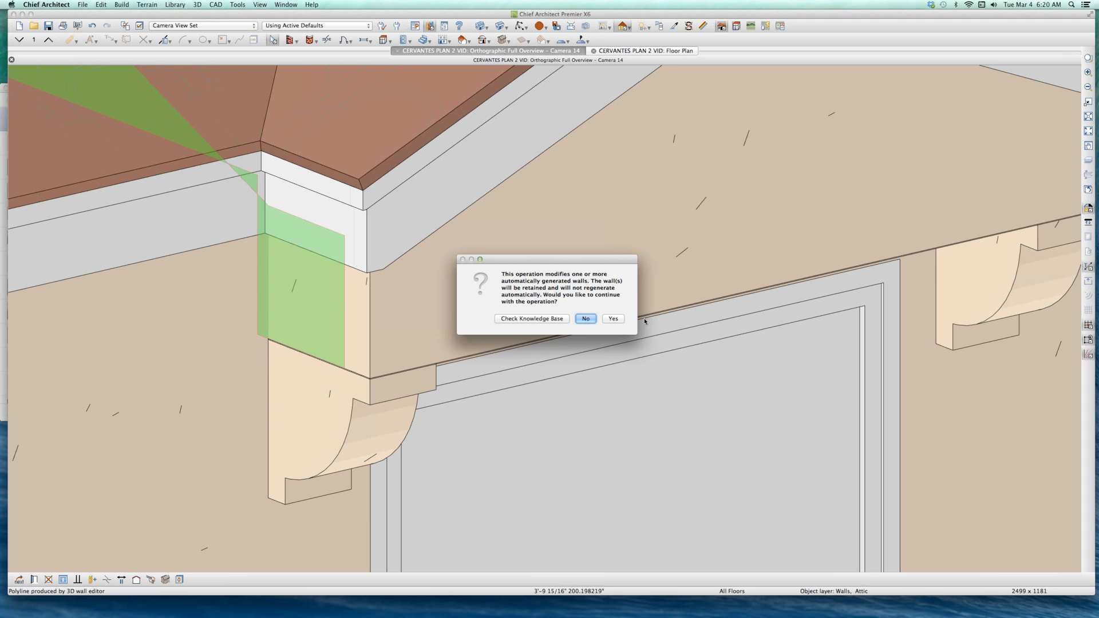
pyautogui.click(617, 319)
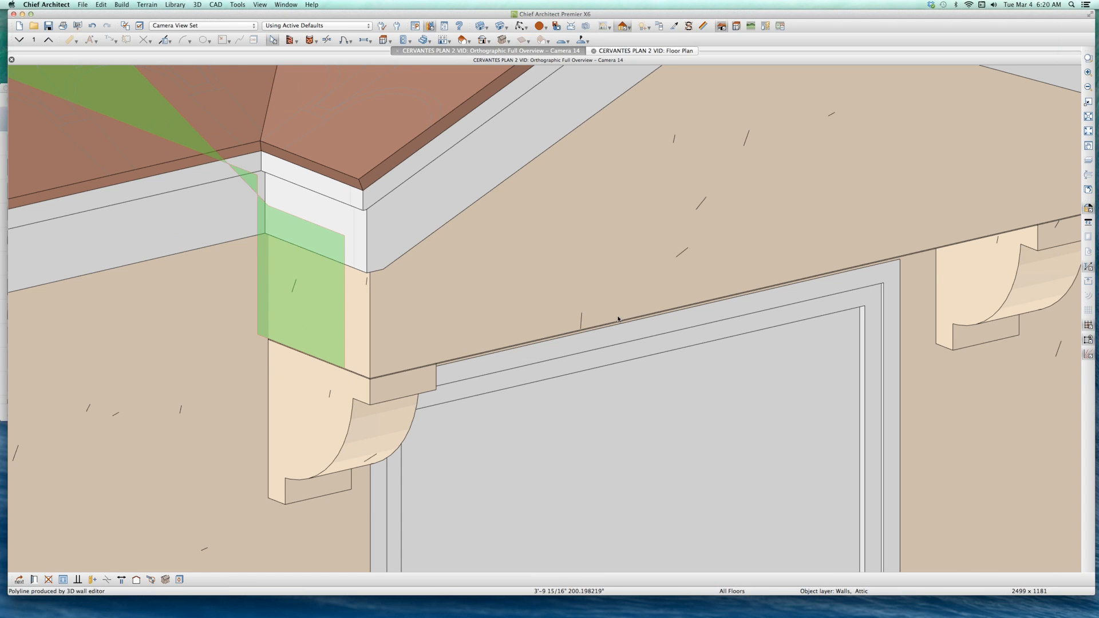
pyautogui.click(283, 348)
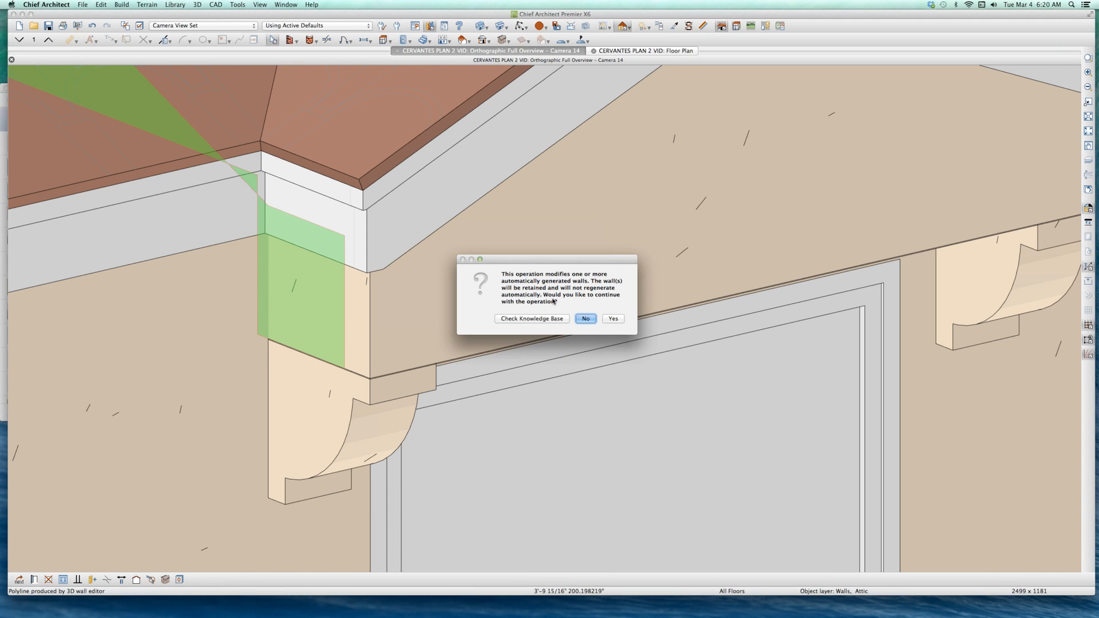
pyautogui.click(586, 320)
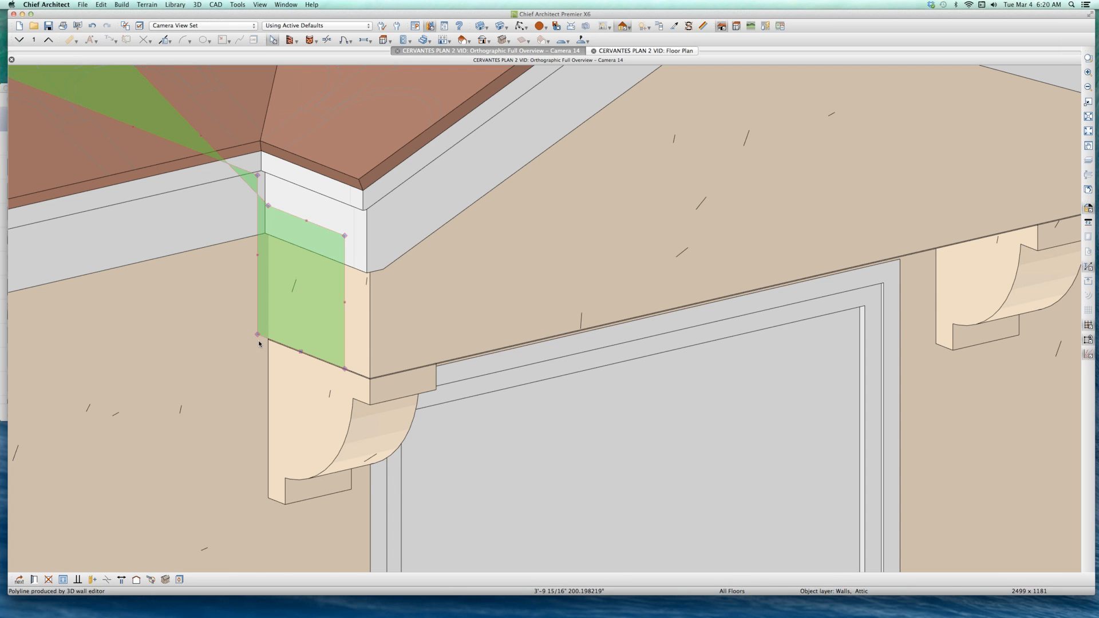
# Step: Inspect the bracket solid under the side wall, and try to delete the gable face, declining to modify the generated wall
pyautogui.click(324, 404)
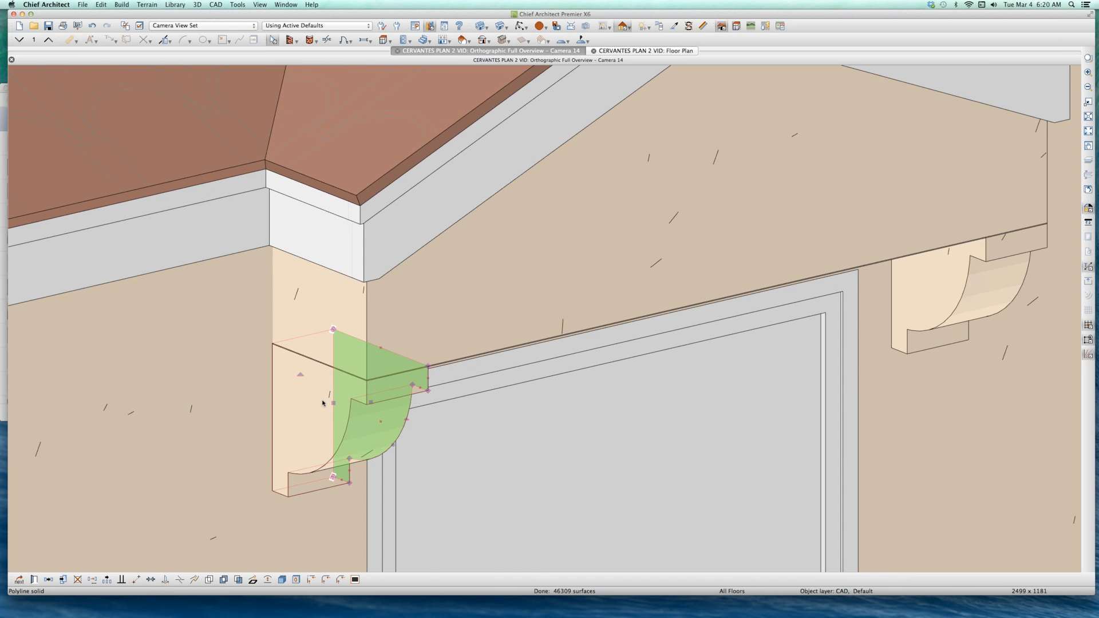
pyautogui.scroll(-3, 324, 403)
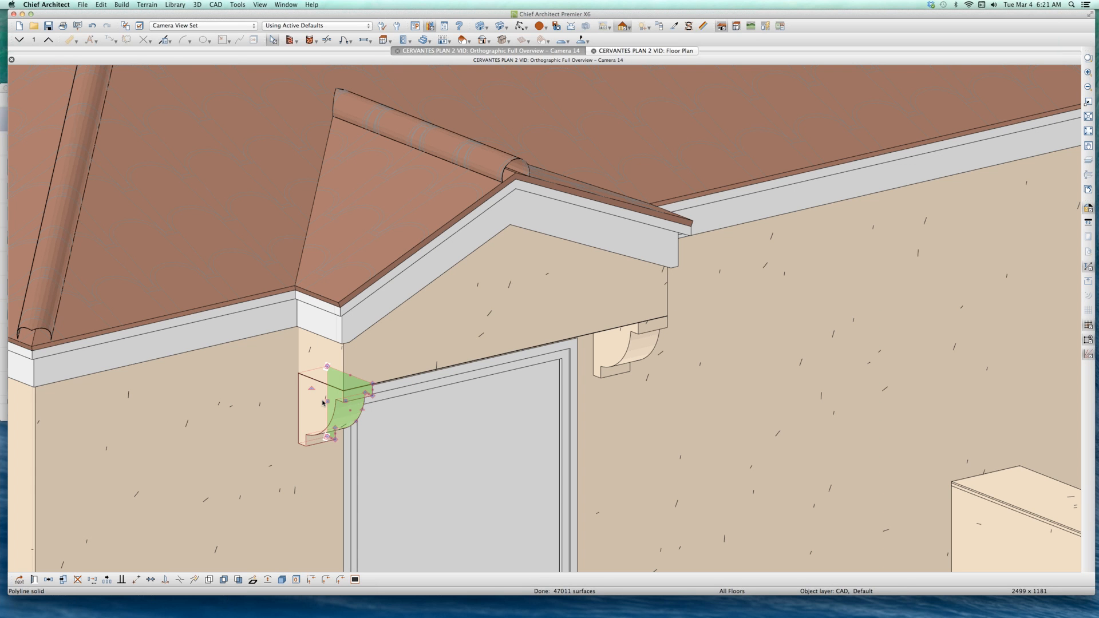
pyautogui.click(433, 350)
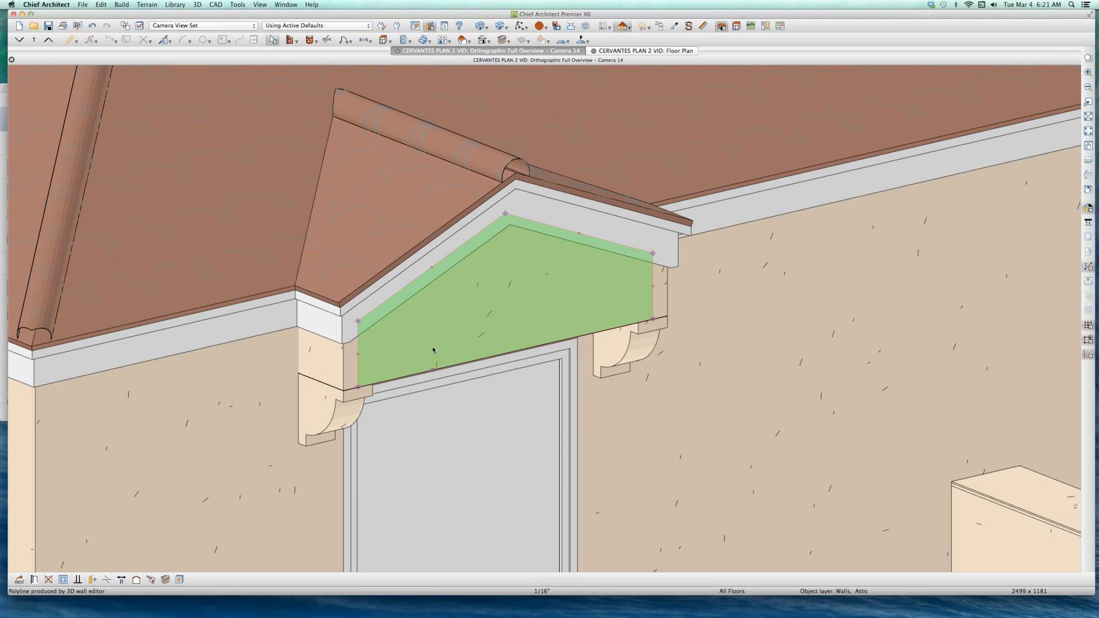
pyautogui.press('Delete')
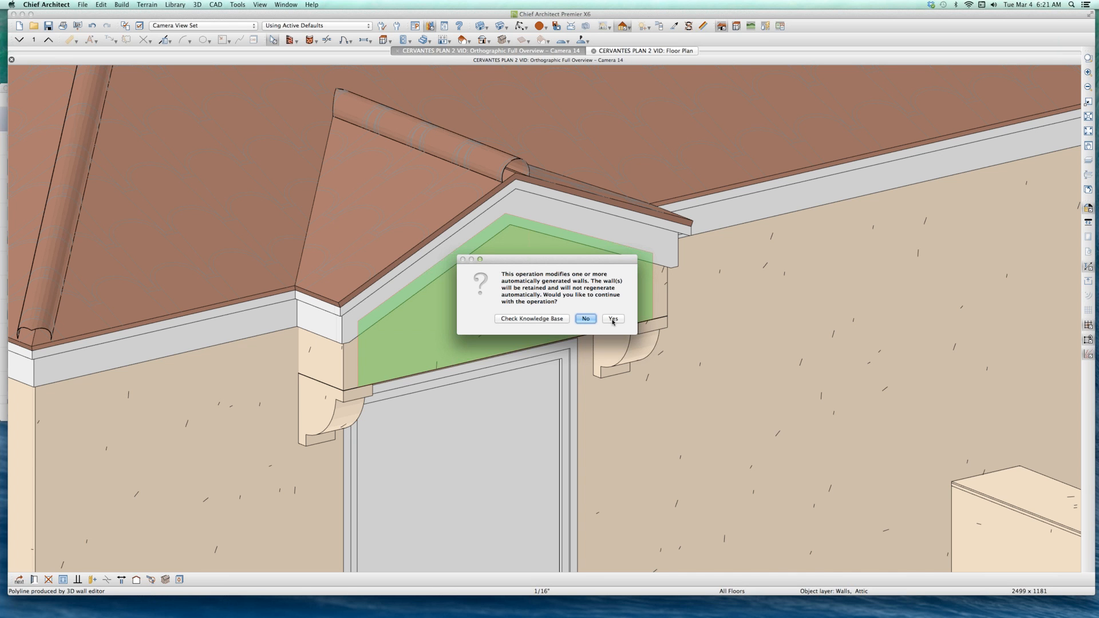
pyautogui.click(591, 320)
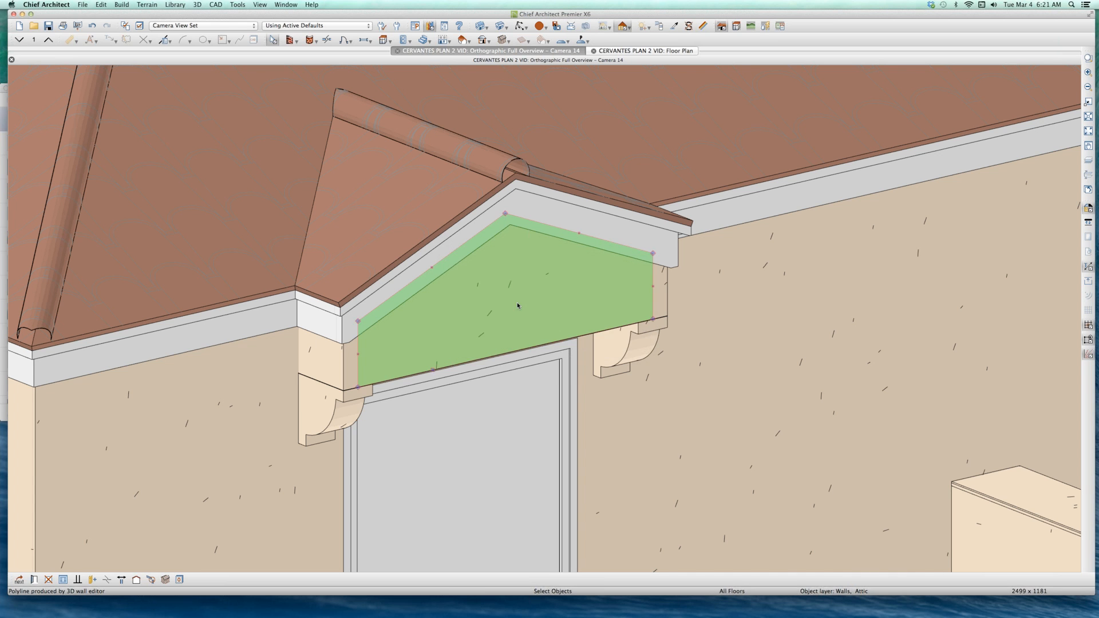
# Step: Turn off the Attic Wall option for the gable face wall and accept modifying the automatically generated wall
pyautogui.doubleClick(515, 296)
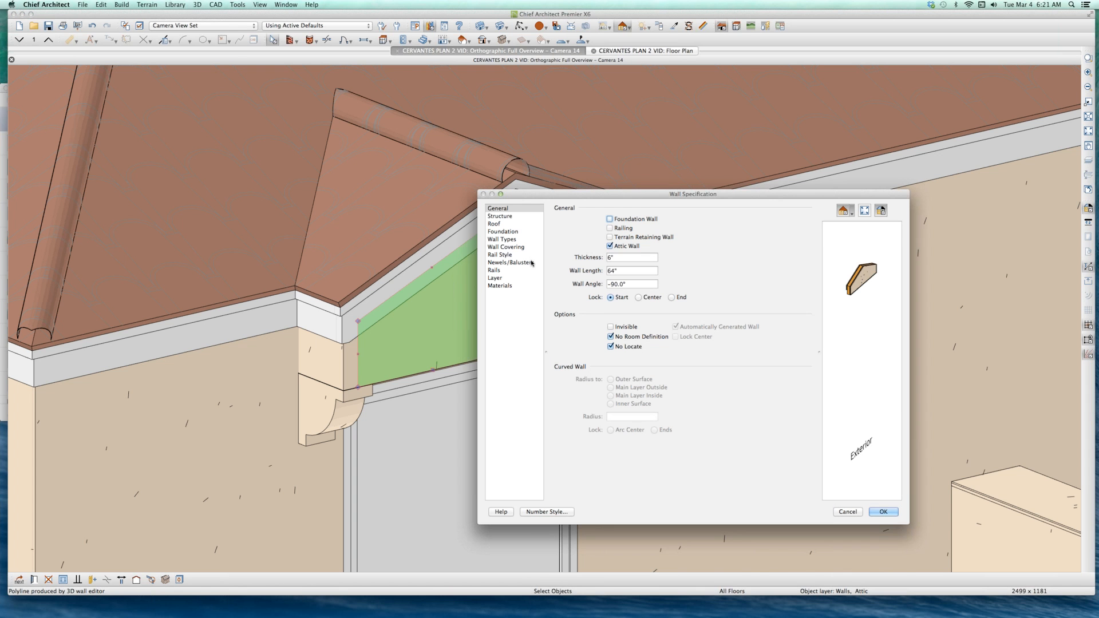
pyautogui.click(610, 246)
pyautogui.click(882, 511)
pyautogui.click(755, 373)
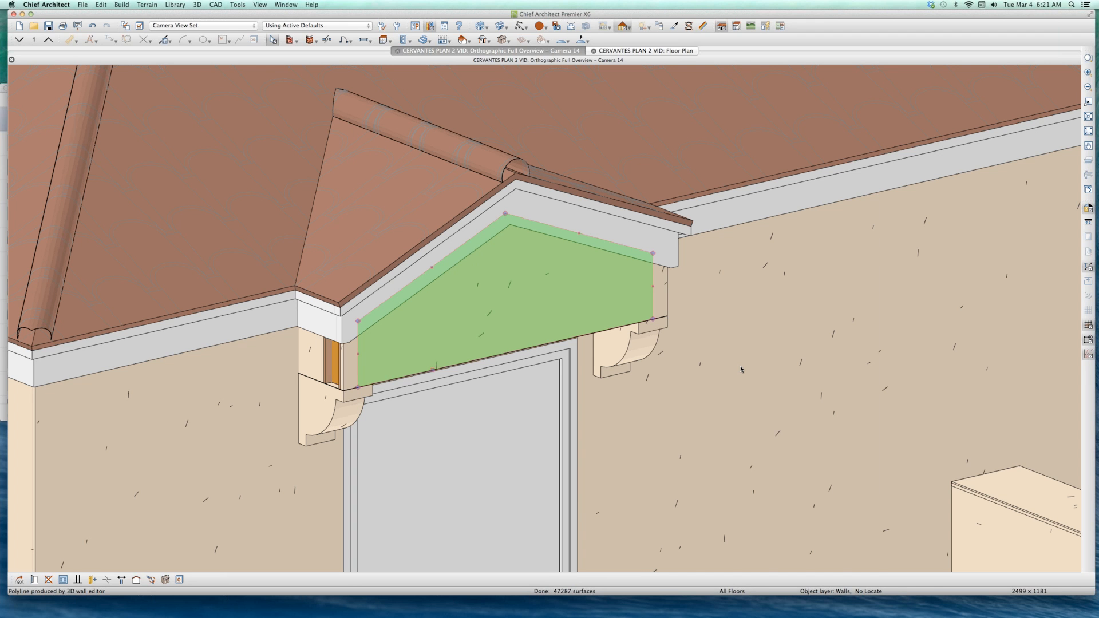
# Step: Turn off No Locate and Attic Wall for the gable's side wall, and accept modifying the automatically generated wall
pyautogui.click(305, 351)
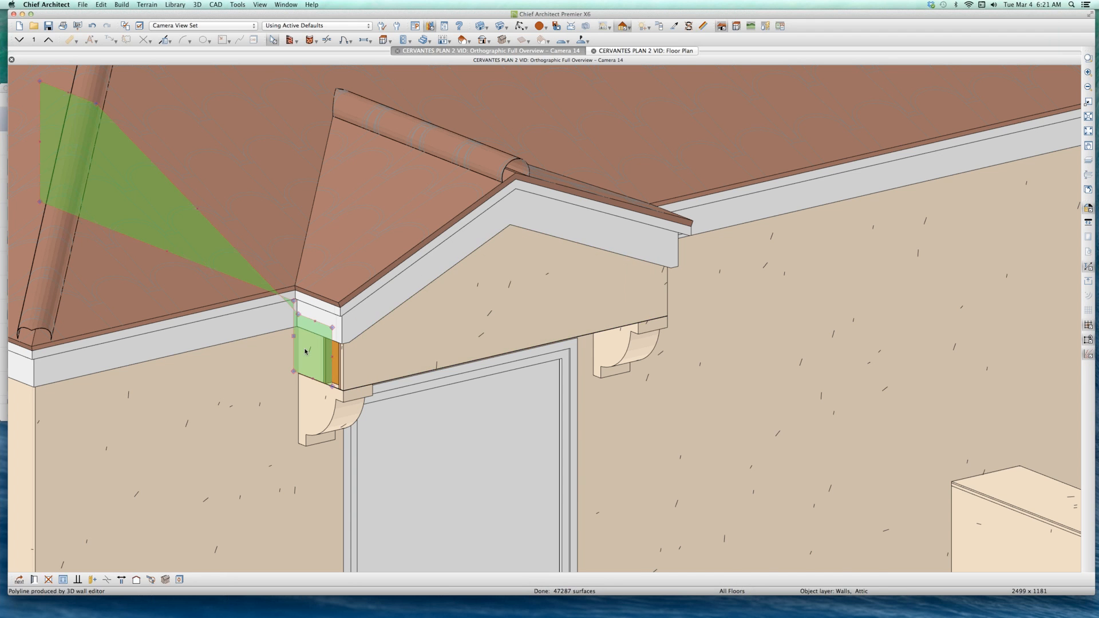
pyautogui.press('super+e')
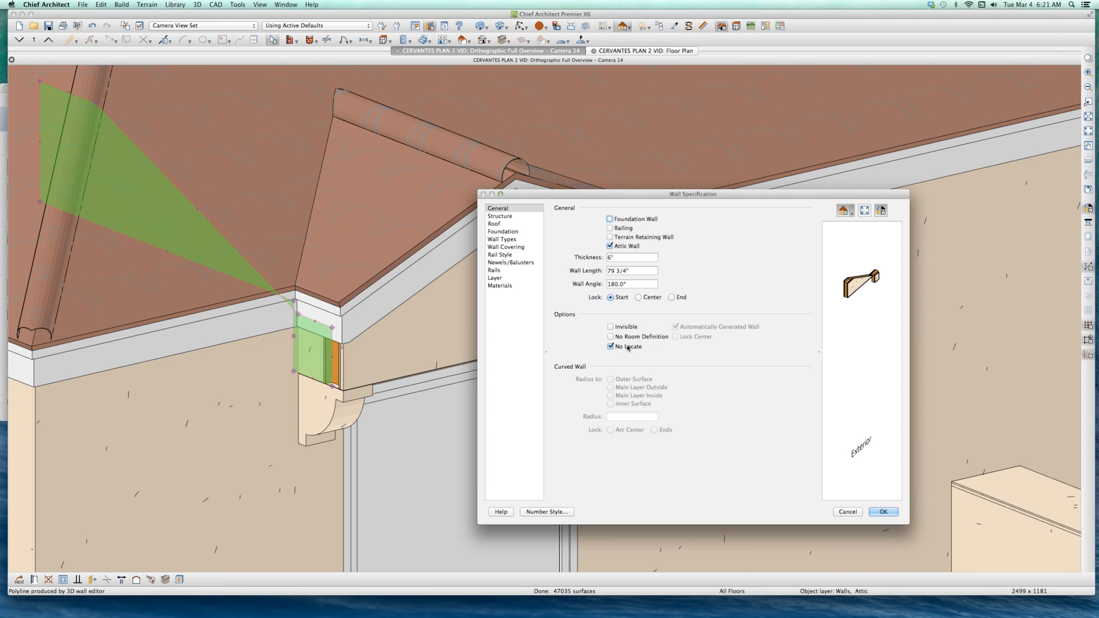
pyautogui.click(612, 346)
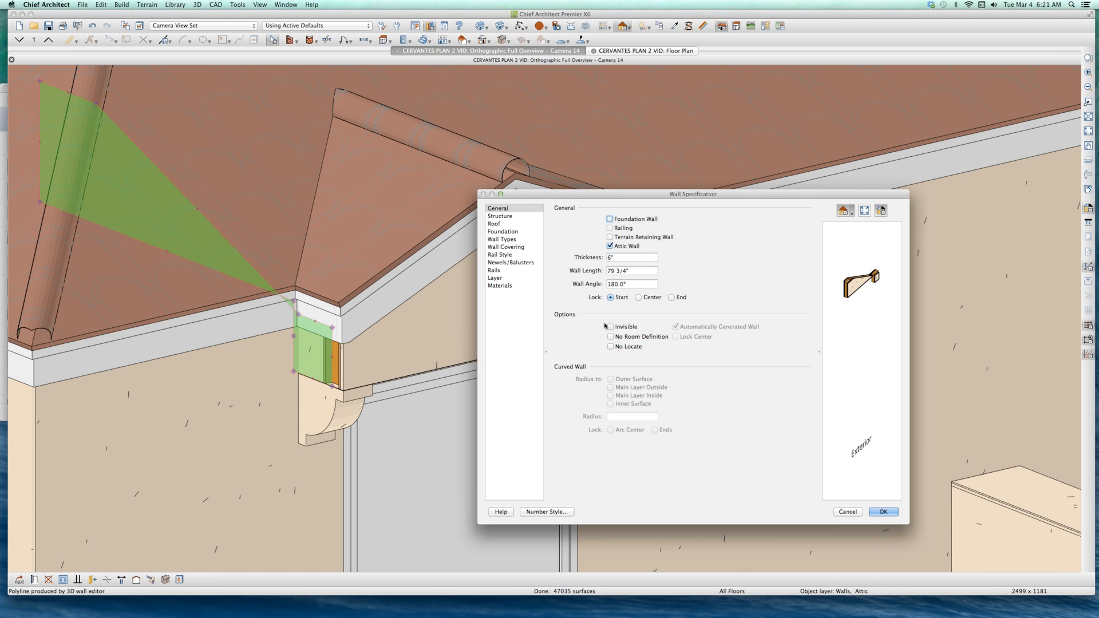
pyautogui.click(630, 247)
pyautogui.press('Return')
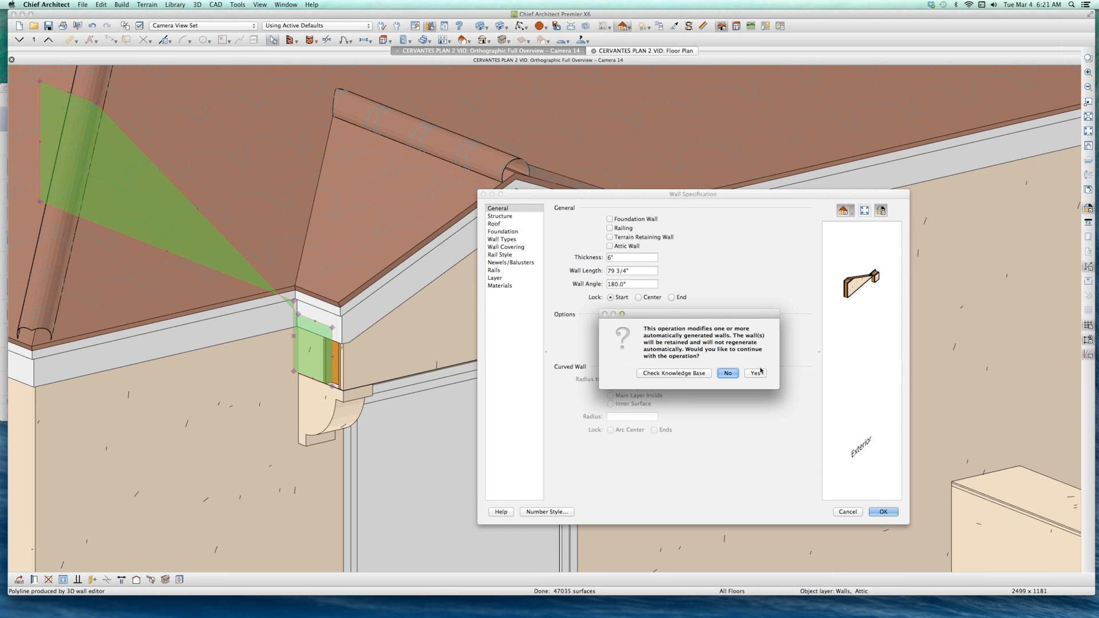
pyautogui.click(730, 373)
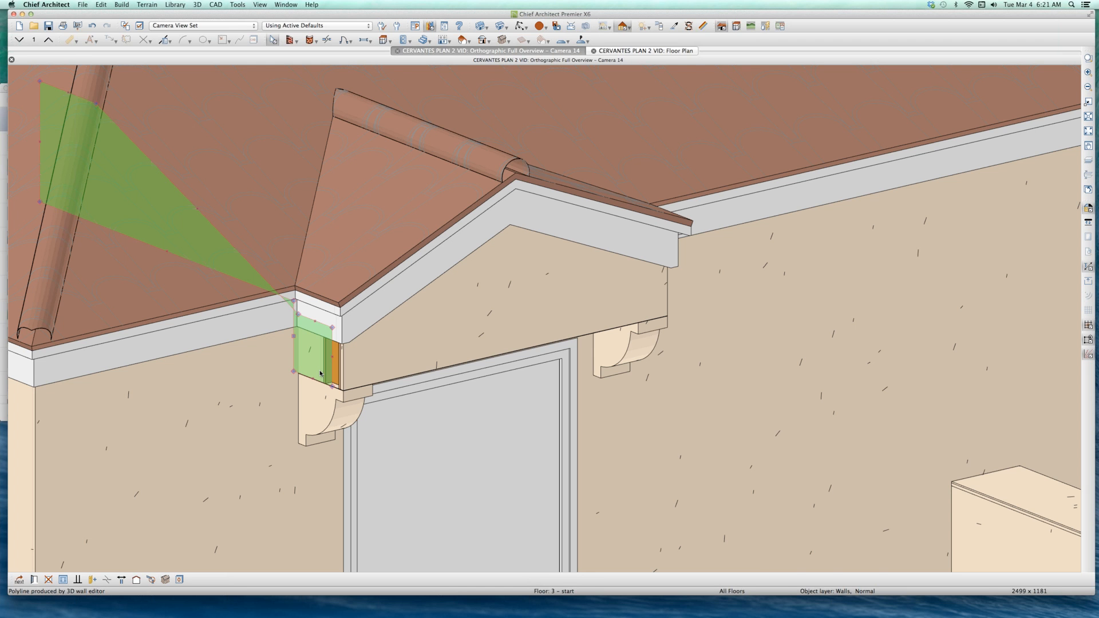
# Step: Break the lower edge of the gable face wall and lower the section beside the near bracket
pyautogui.scroll(3, 321, 372)
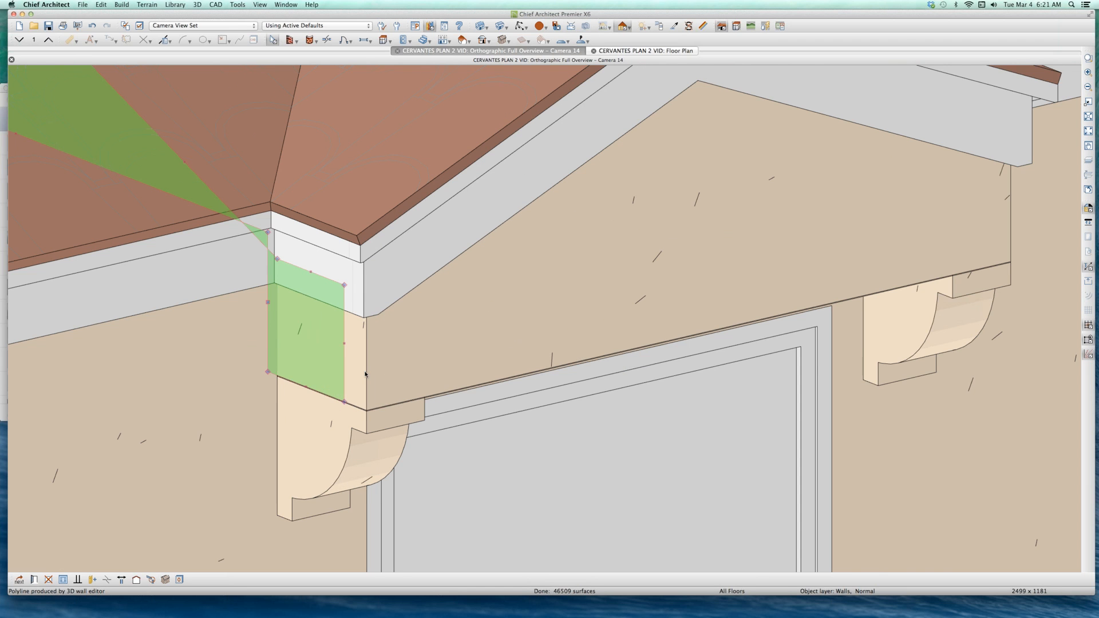
pyautogui.scroll(-1, 324, 362)
pyautogui.click(571, 331)
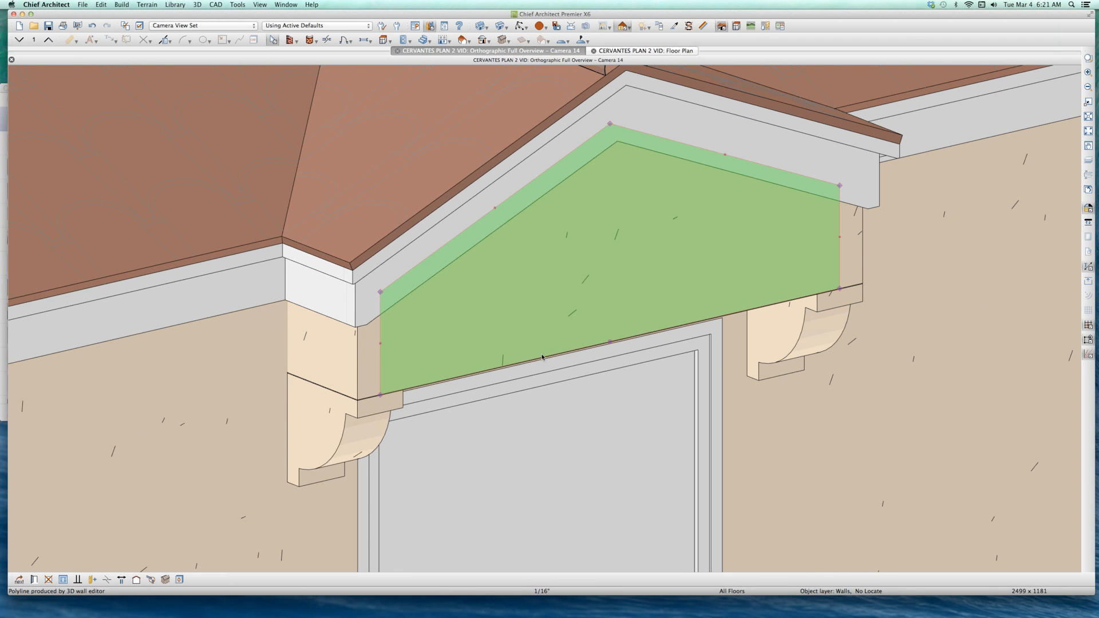
pyautogui.moveTo(542, 357); pyautogui.dragTo(513, 384)
pyautogui.click(515, 378)
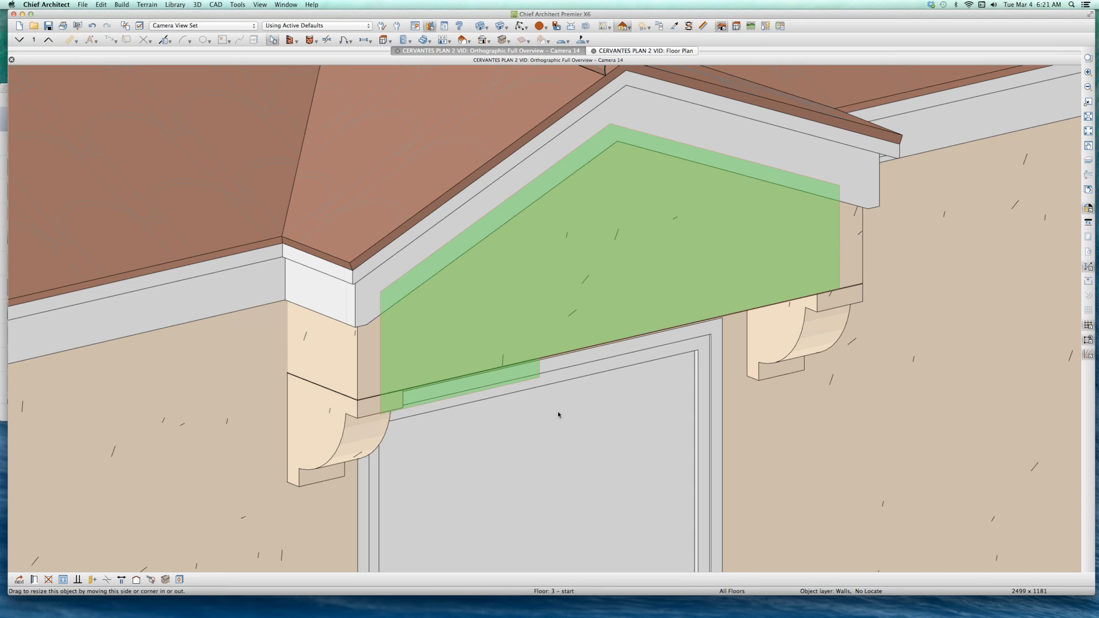
# Step: Break the side wall's lower edge, lower its outer section by 2 inches, and shift that section's inner edge toward the gable face
pyautogui.click(329, 340)
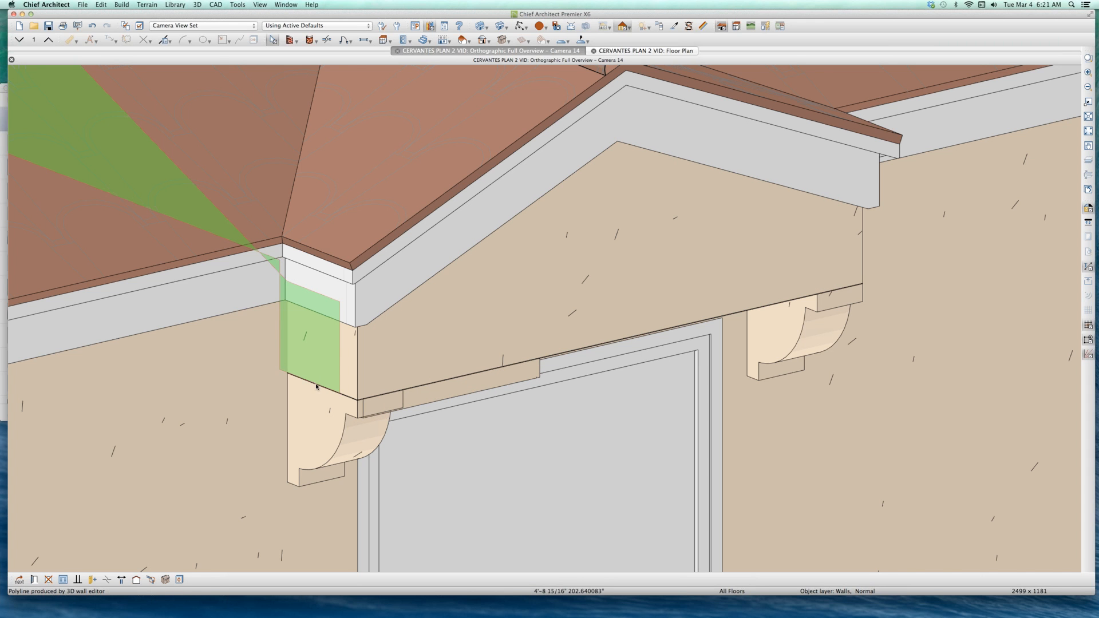
pyautogui.moveTo(317, 382); pyautogui.dragTo(348, 421)
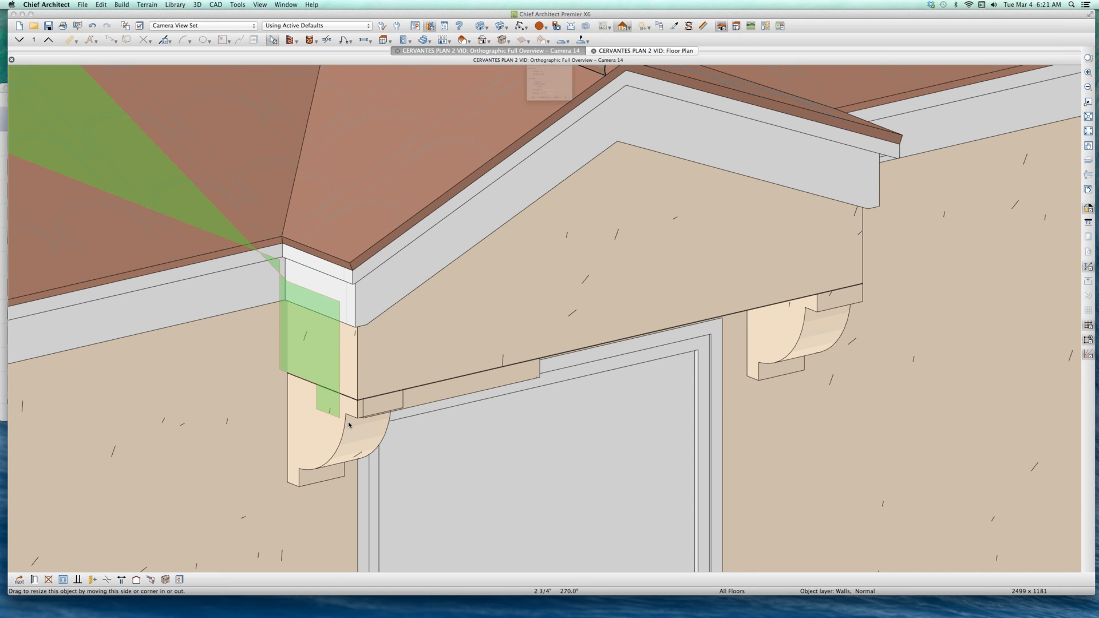
pyautogui.press('Tab')
pyautogui.write('-2')
pyautogui.press('Return')
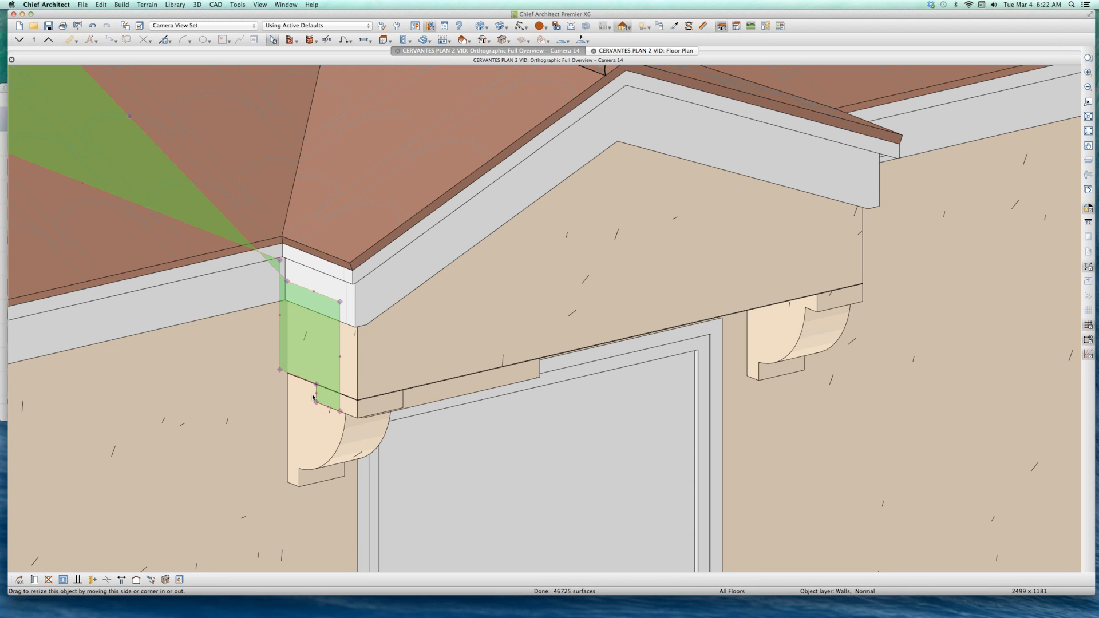
pyautogui.moveTo(317, 394)
pyautogui.mouseDown()
pyautogui.moveTo(342, 403)
pyautogui.moveTo(326, 403)
pyautogui.mouseUp()
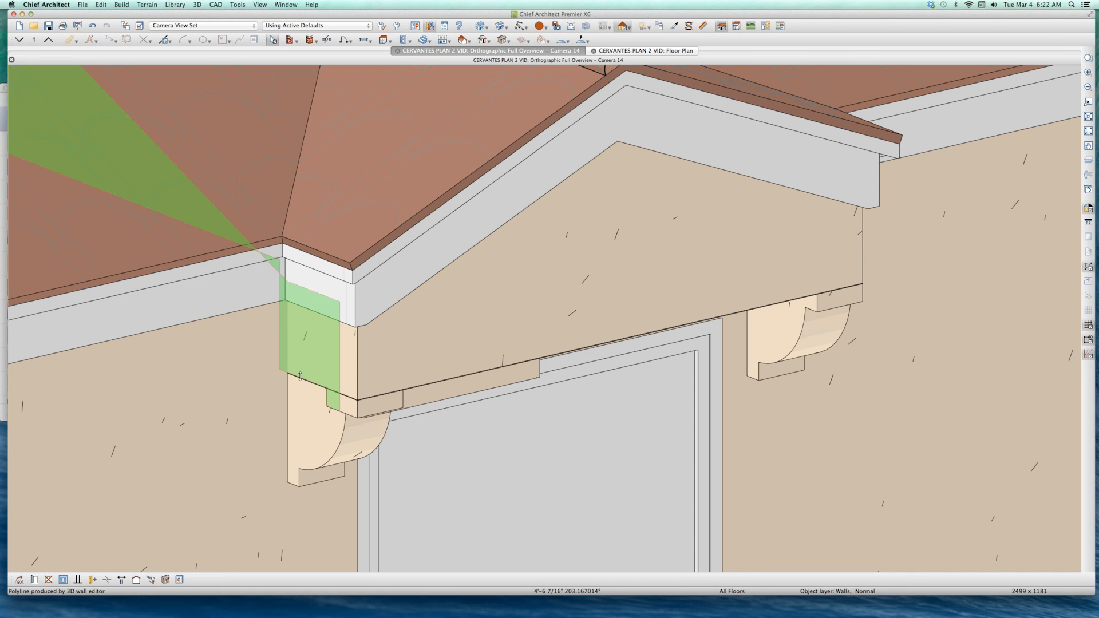
# Step: Lower the back section of the side wall about 12 inches to the bracket's foot, and reshape the remaining edge into a diagonal
pyautogui.moveTo(295, 376); pyautogui.dragTo(293, 490)
pyautogui.press('Tab')
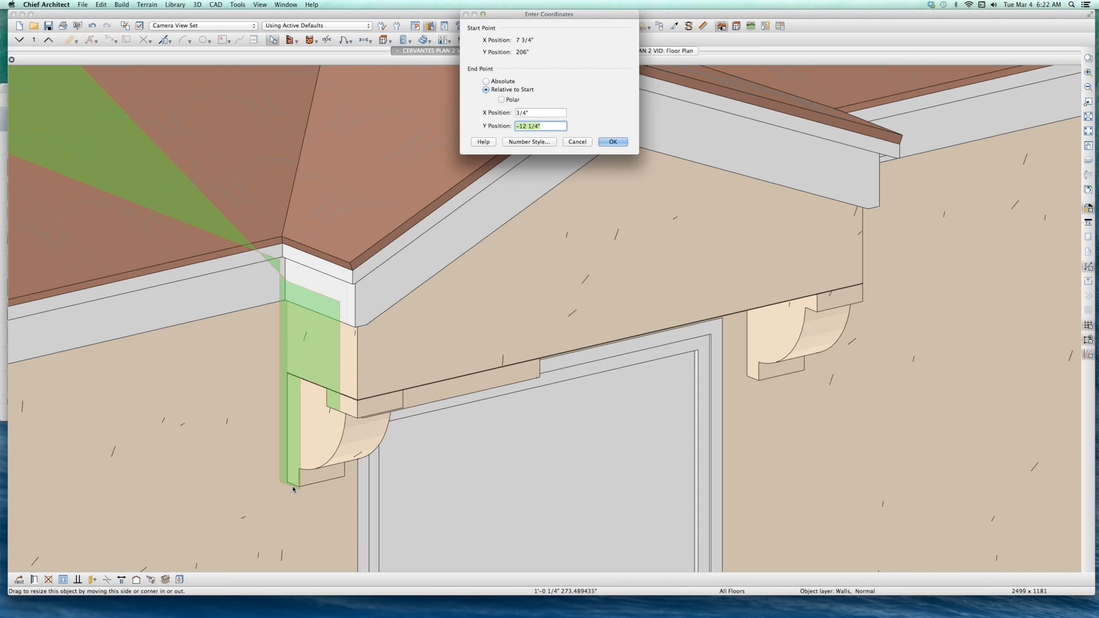
pyautogui.press('Return')
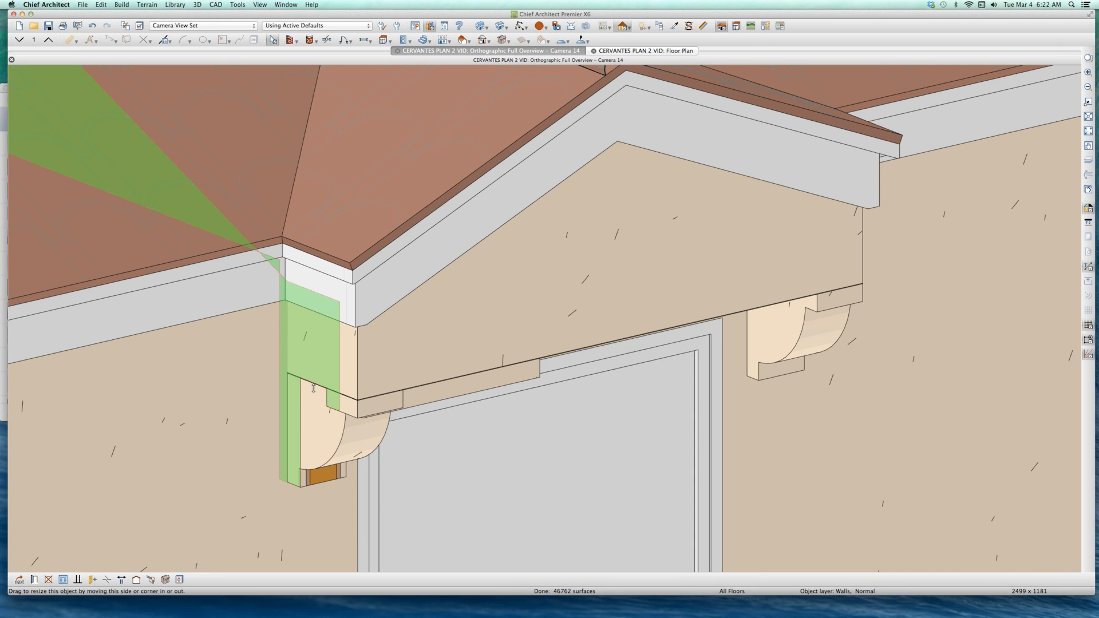
pyautogui.moveTo(313, 389); pyautogui.dragTo(327, 406)
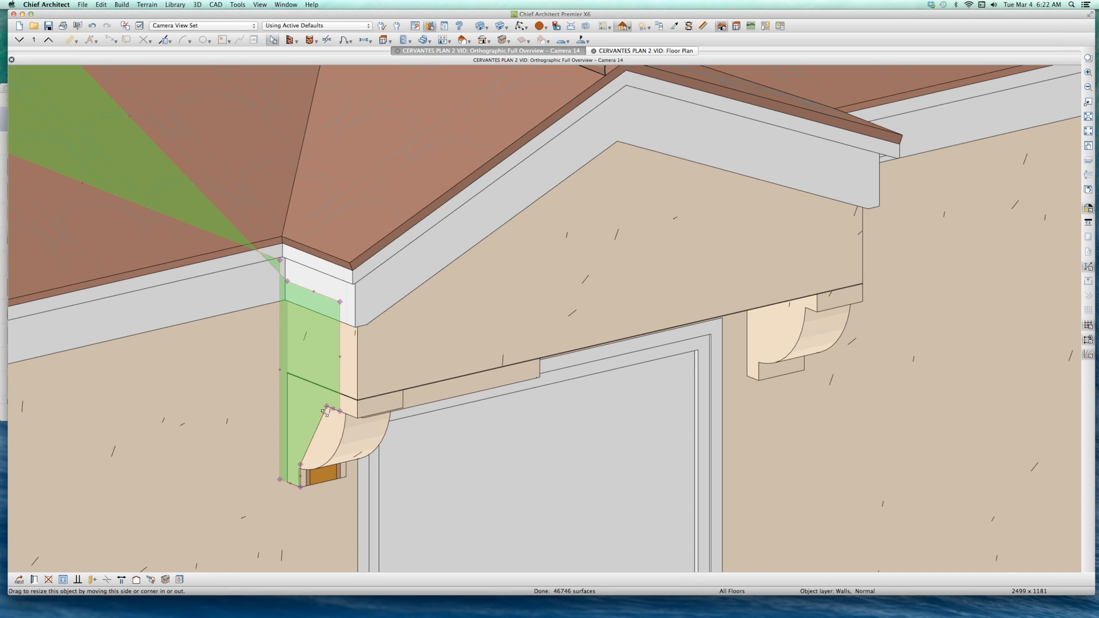
pyautogui.rightClick(325, 411)
pyautogui.press('Escape')
pyautogui.click(331, 445)
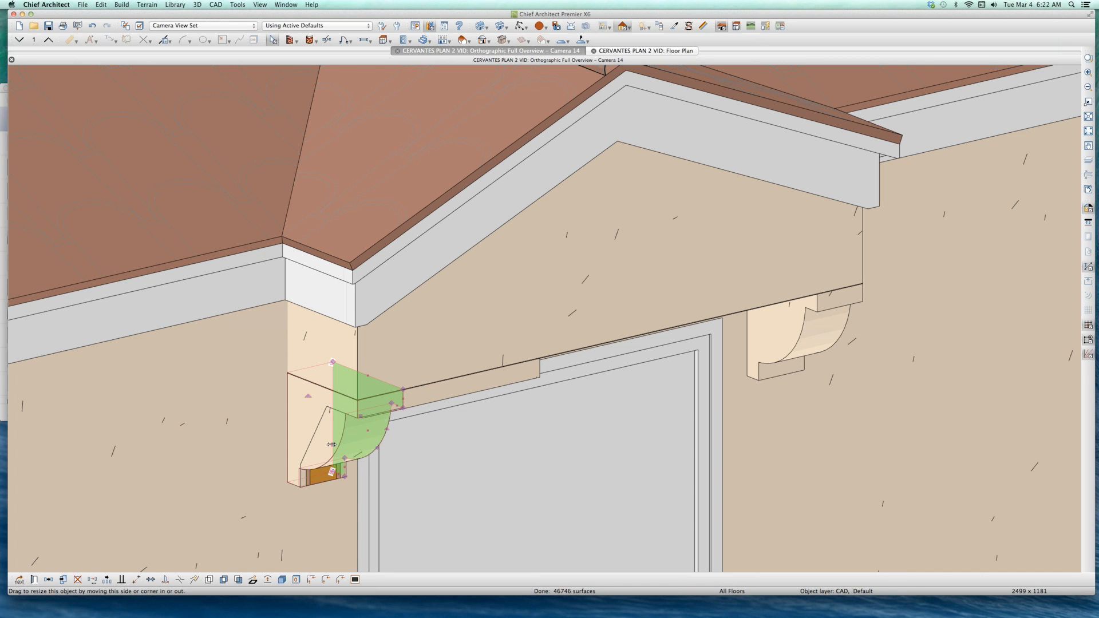
pyautogui.click(314, 435)
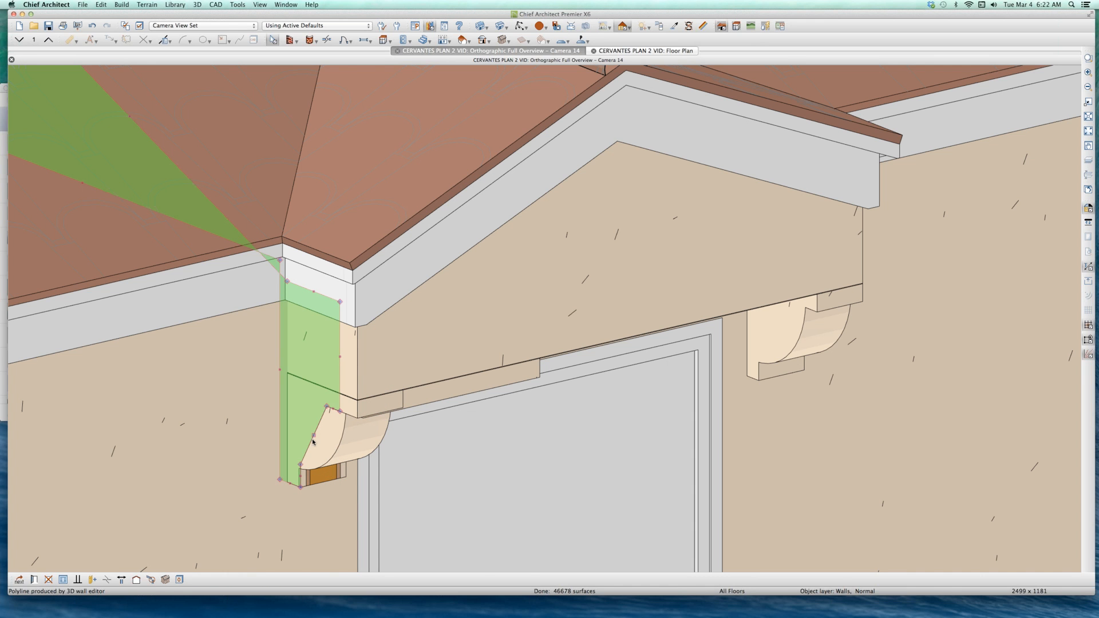
pyautogui.rightClick(314, 437)
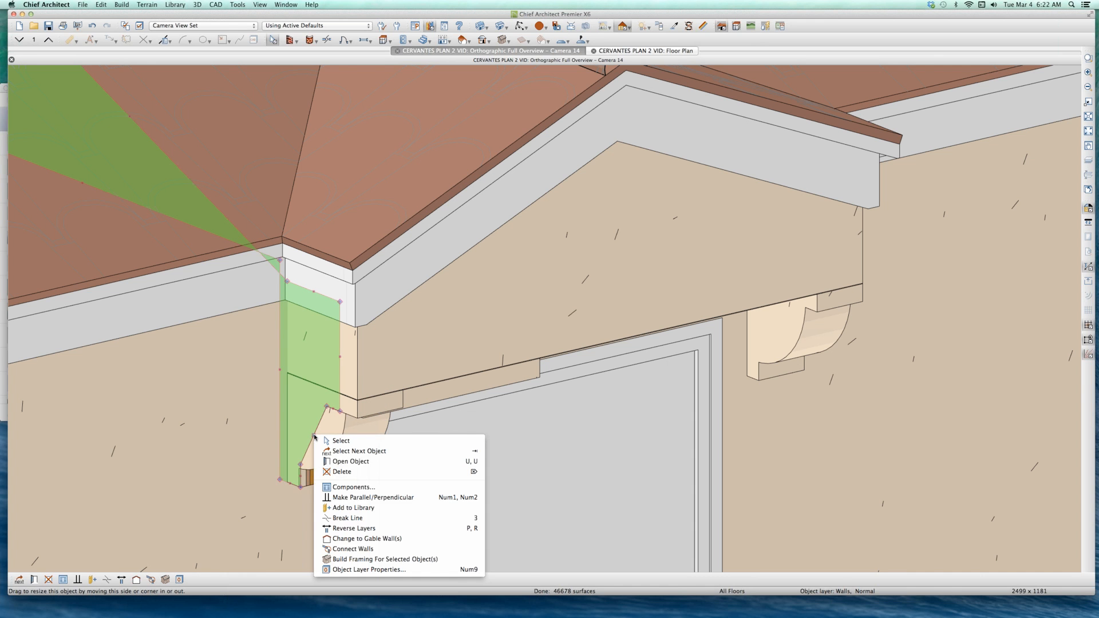
pyautogui.click(376, 361)
pyautogui.scroll(-3, 376, 365)
pyautogui.press('Escape')
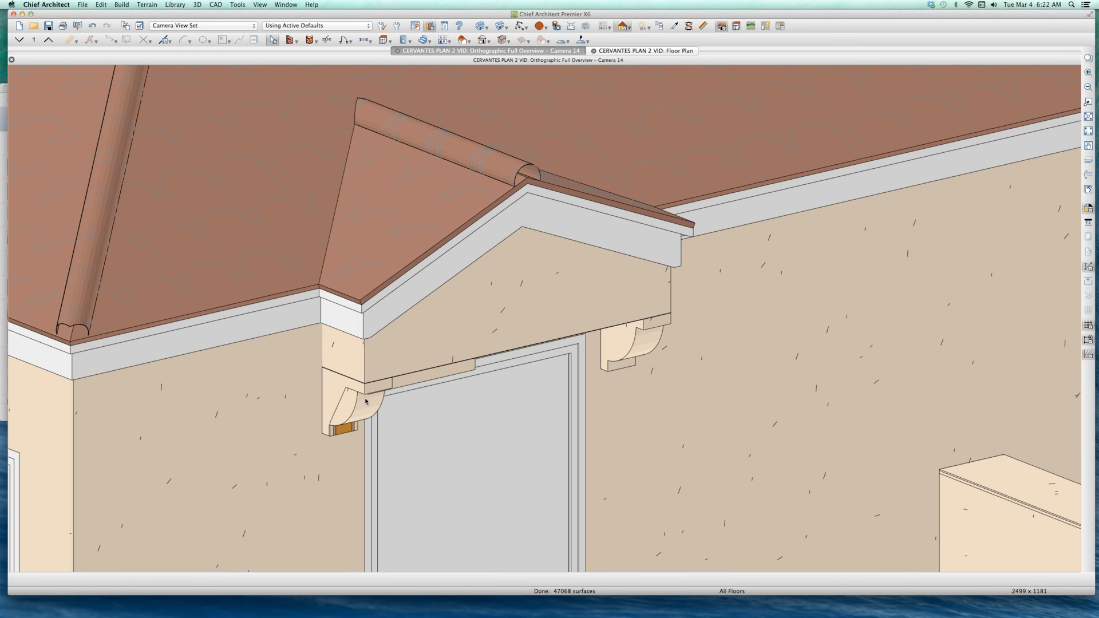
# Step: Examine the reshaped side wall and the bracket beneath it from another angle and up close
pyautogui.press('o')
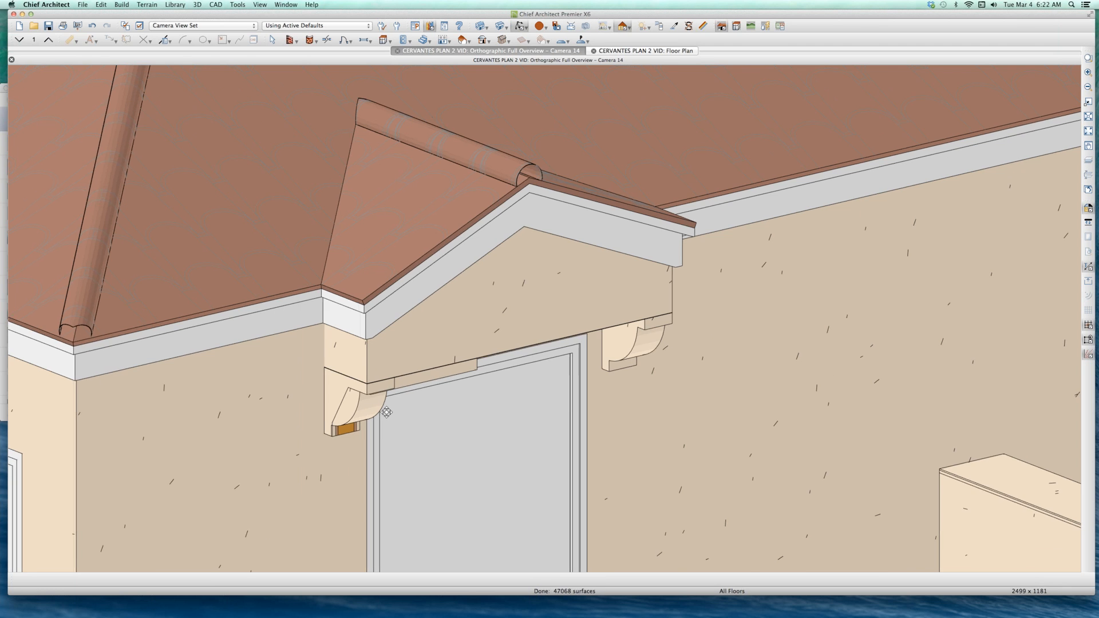
pyautogui.moveTo(383, 413); pyautogui.dragTo(393, 410)
pyautogui.scroll(5, 394, 409)
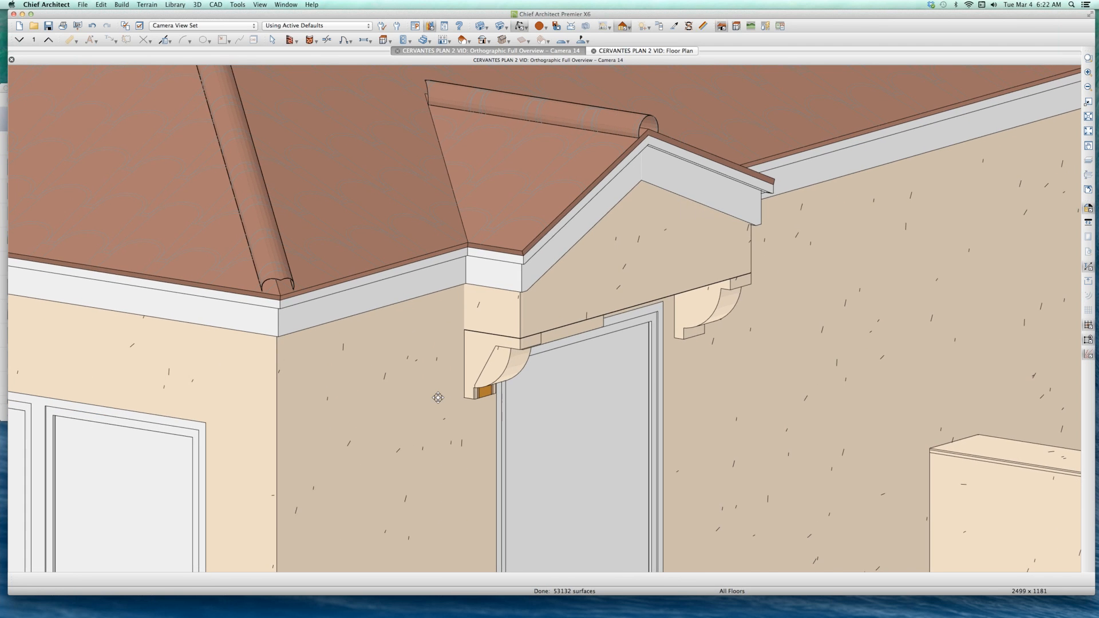
pyautogui.press('space')
pyautogui.click(485, 391)
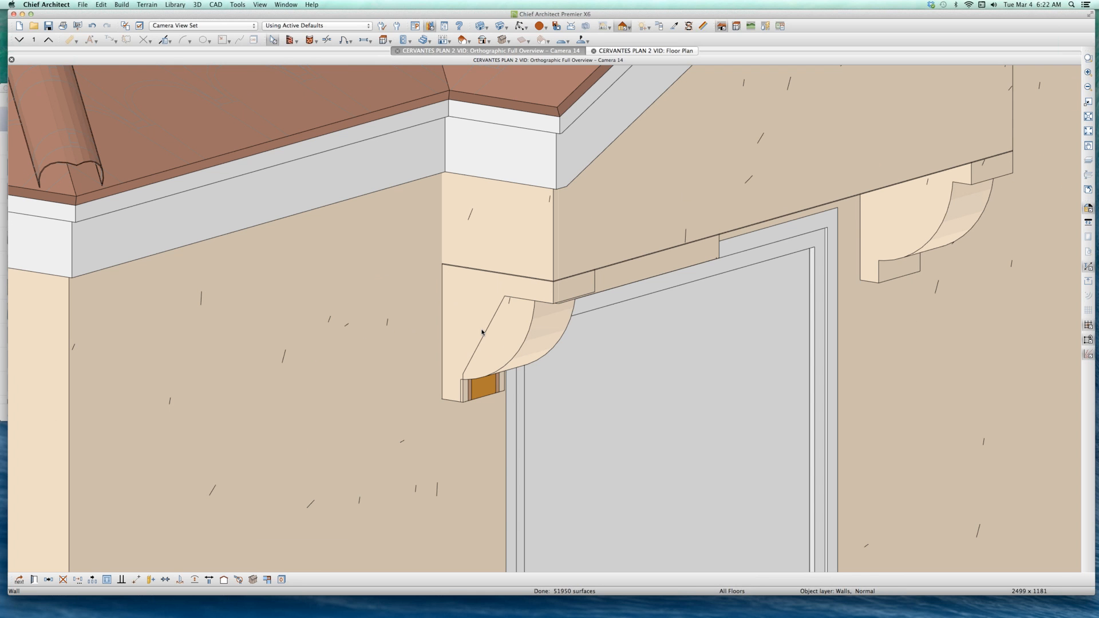
pyautogui.scroll(-3, 466, 337)
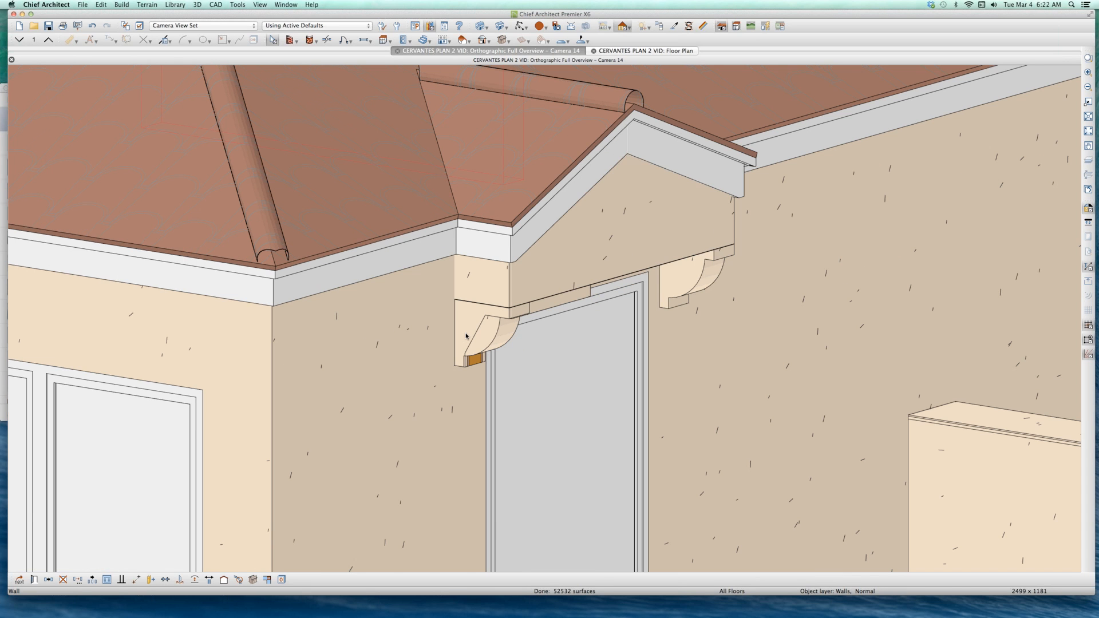
# Step: Close the orthographic overview and return to the floor plan
pyautogui.click(624, 244)
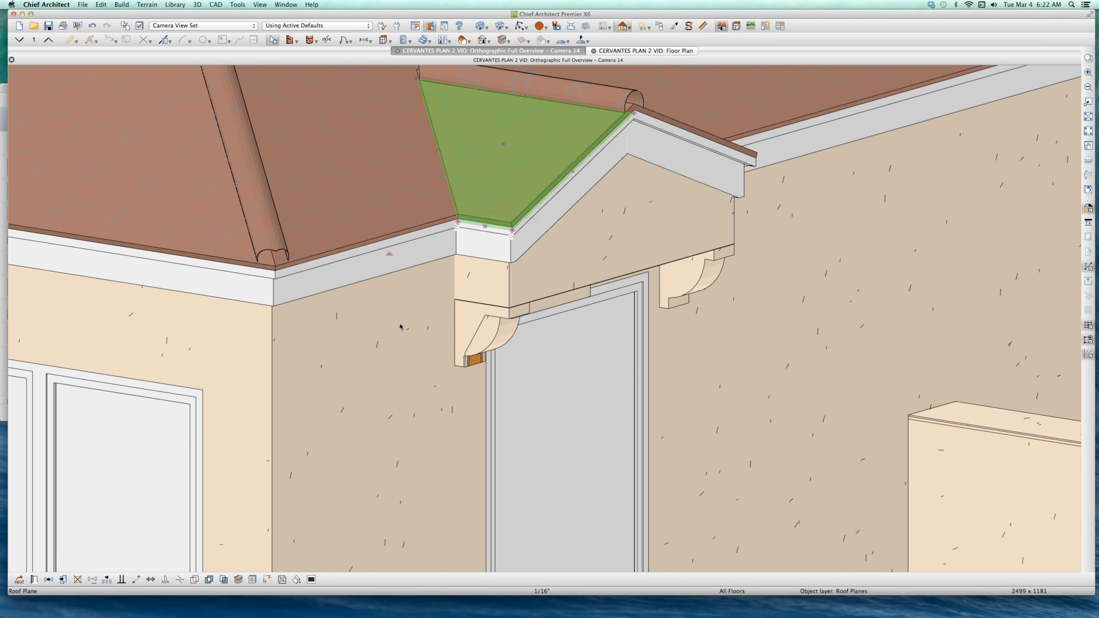
pyautogui.press('super+w')
pyautogui.scroll(-5, 381, 280)
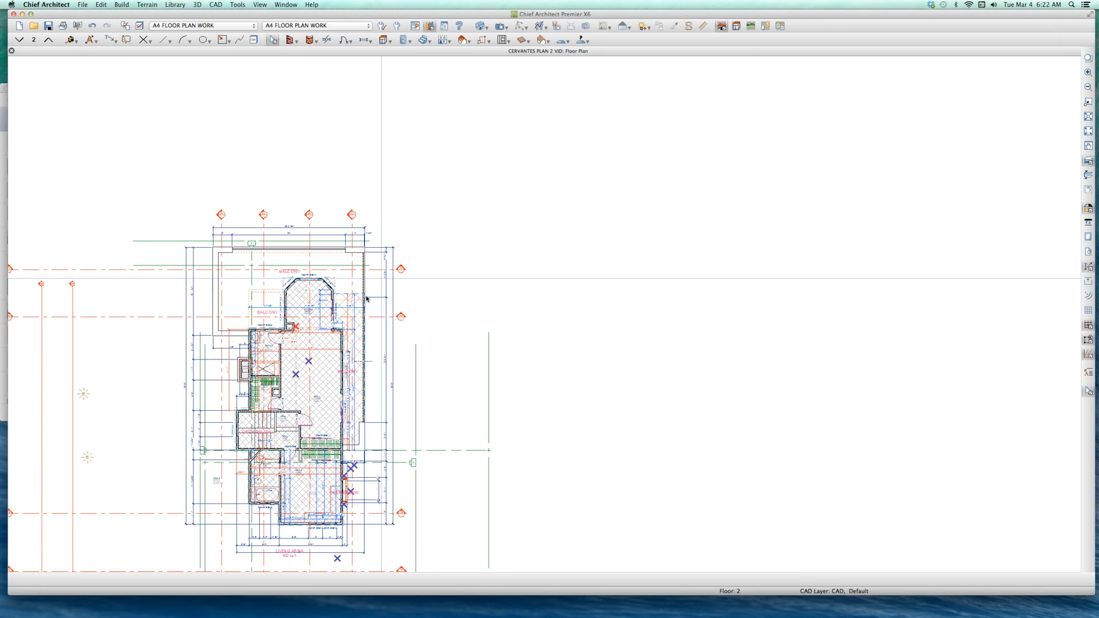